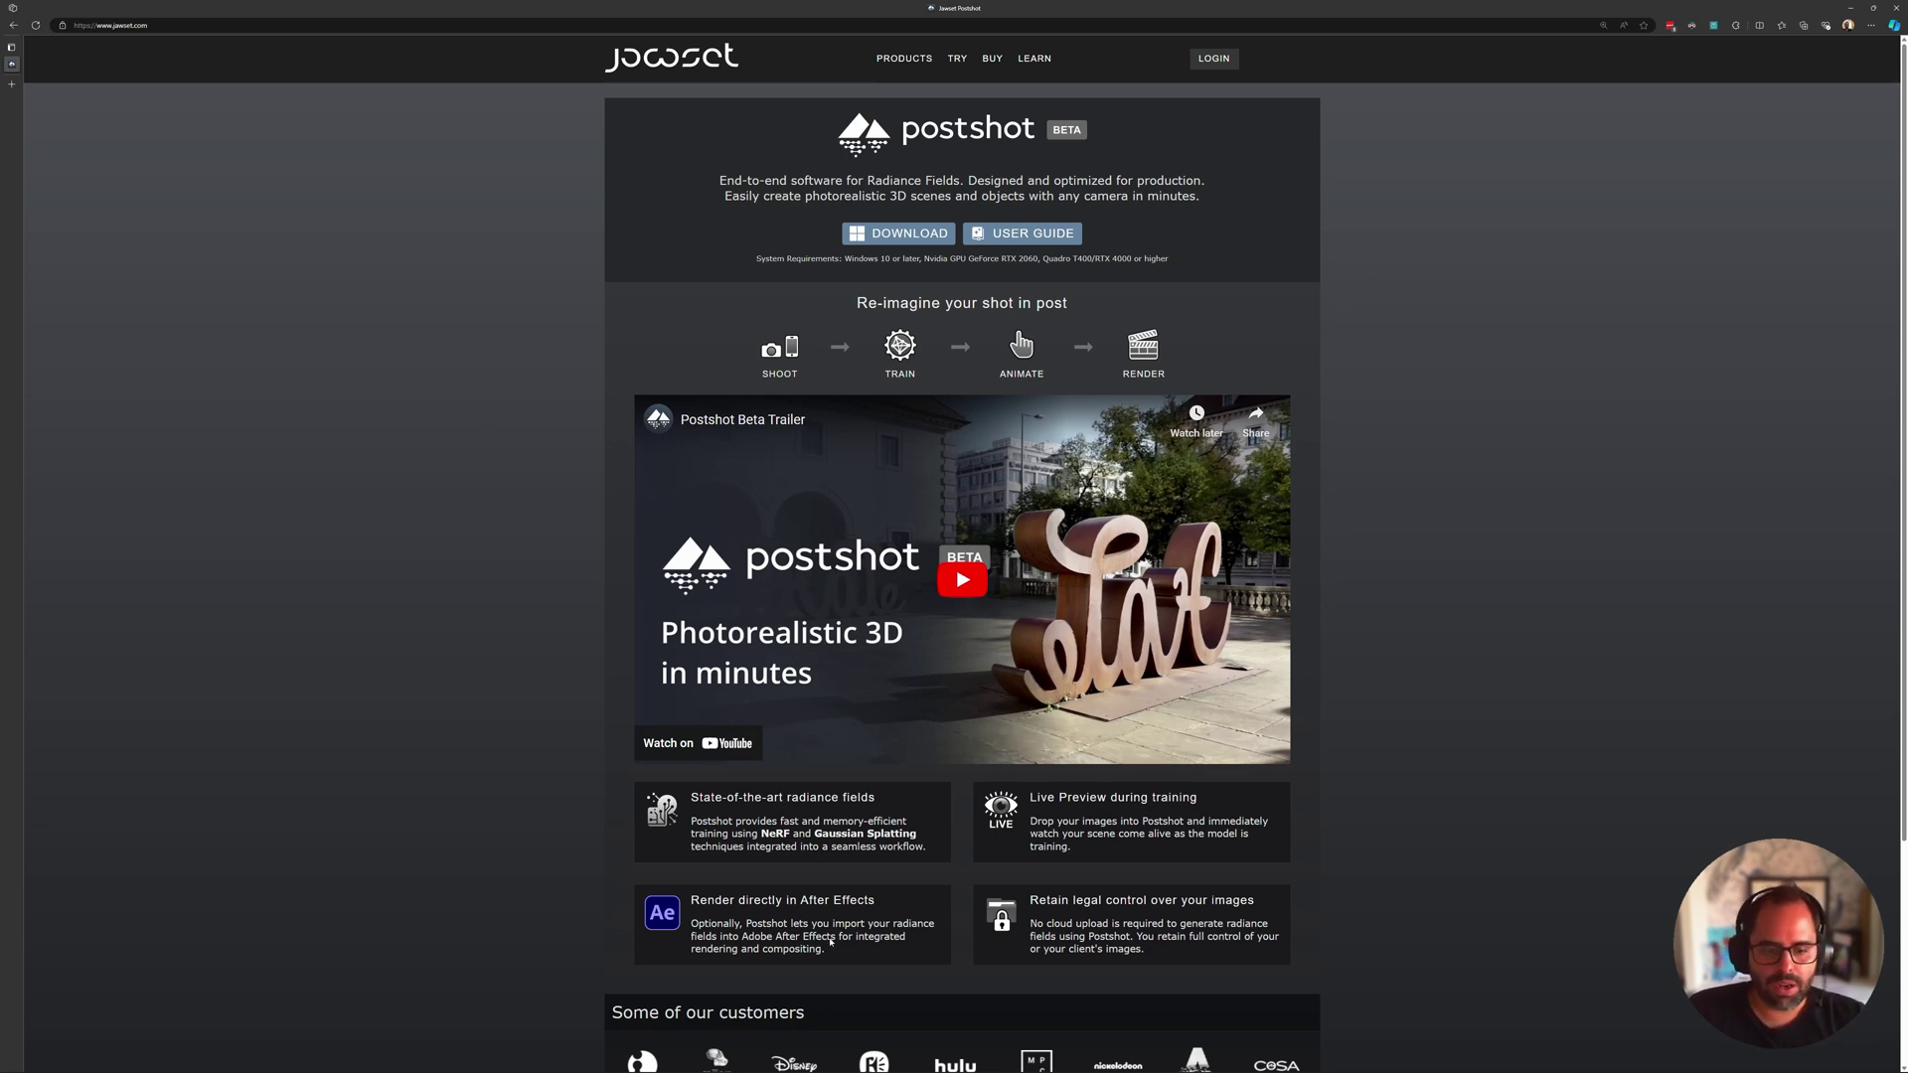
# Switch to VLC, enlarge the player window and review the toy truck footage, pausing it near the end.
pyautogui.click(1162, 1065)
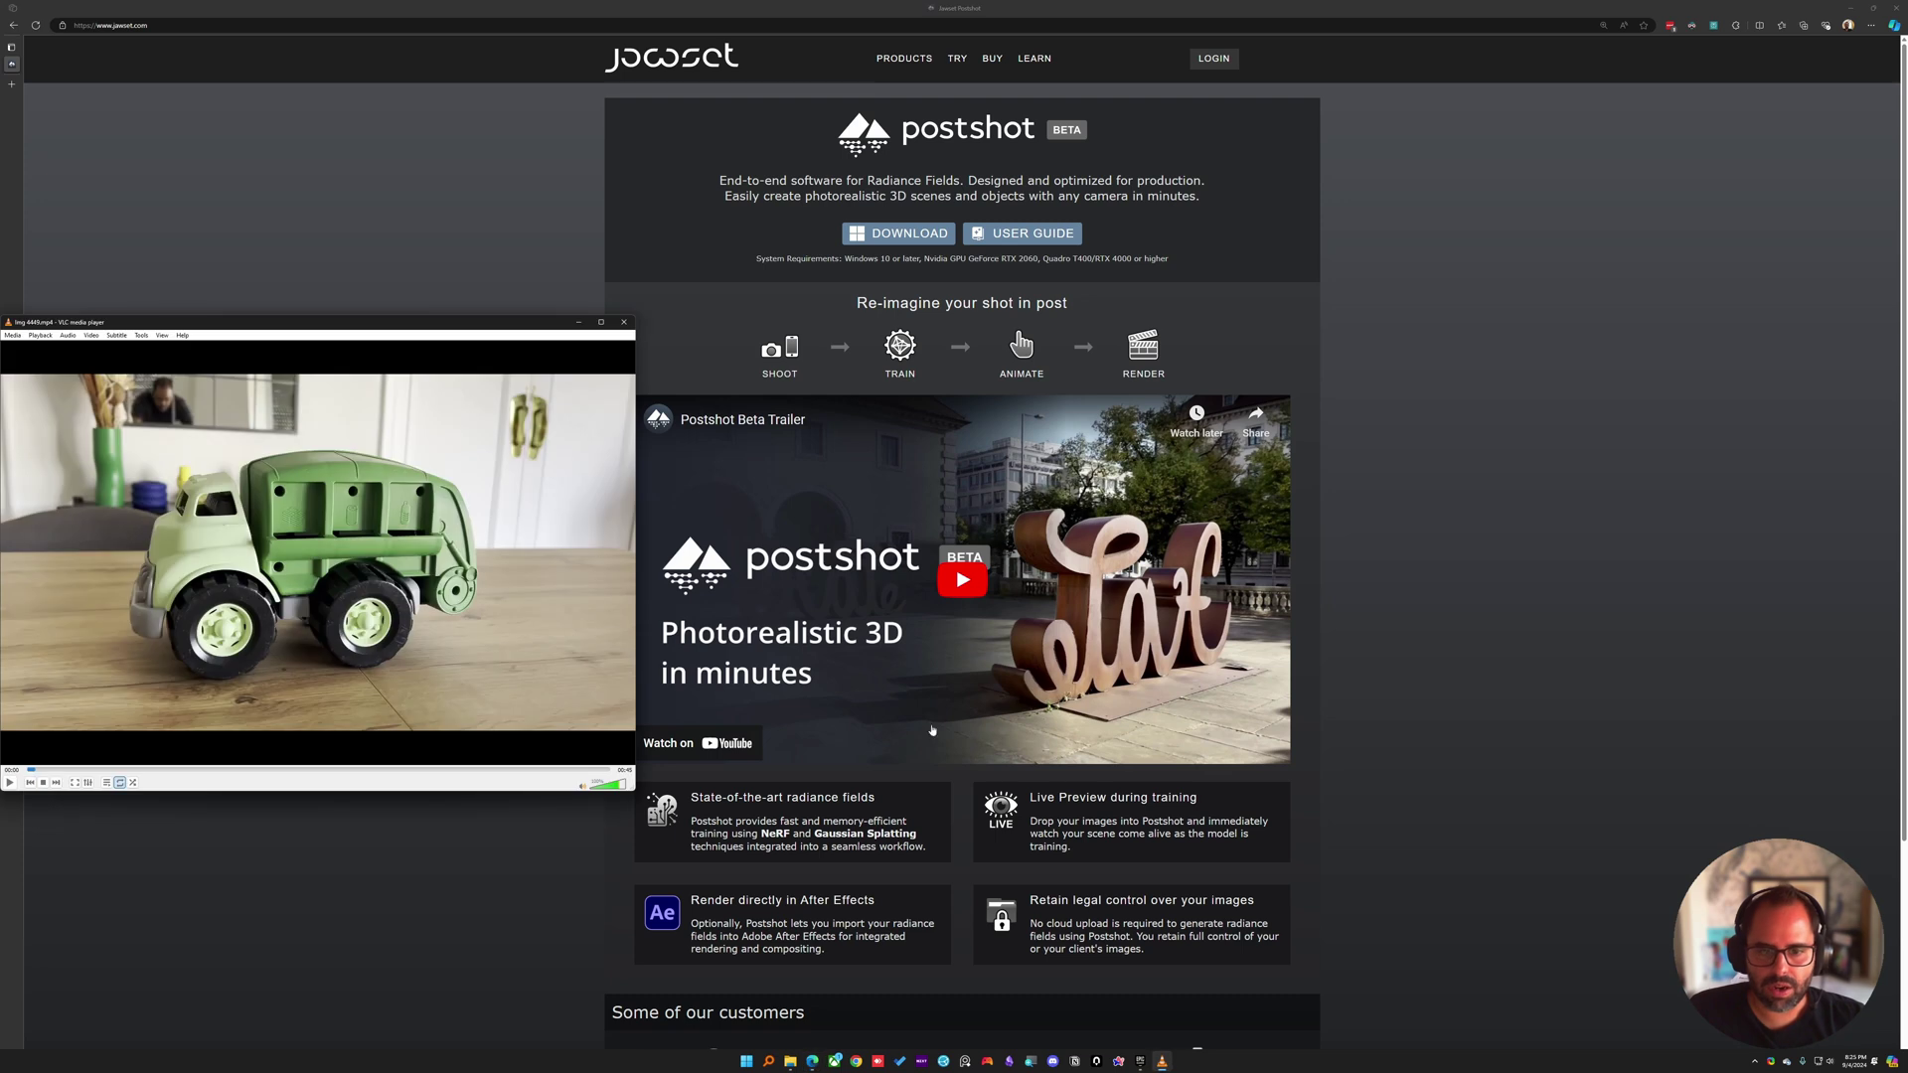
pyautogui.moveTo(433, 333); pyautogui.dragTo(940, 223)
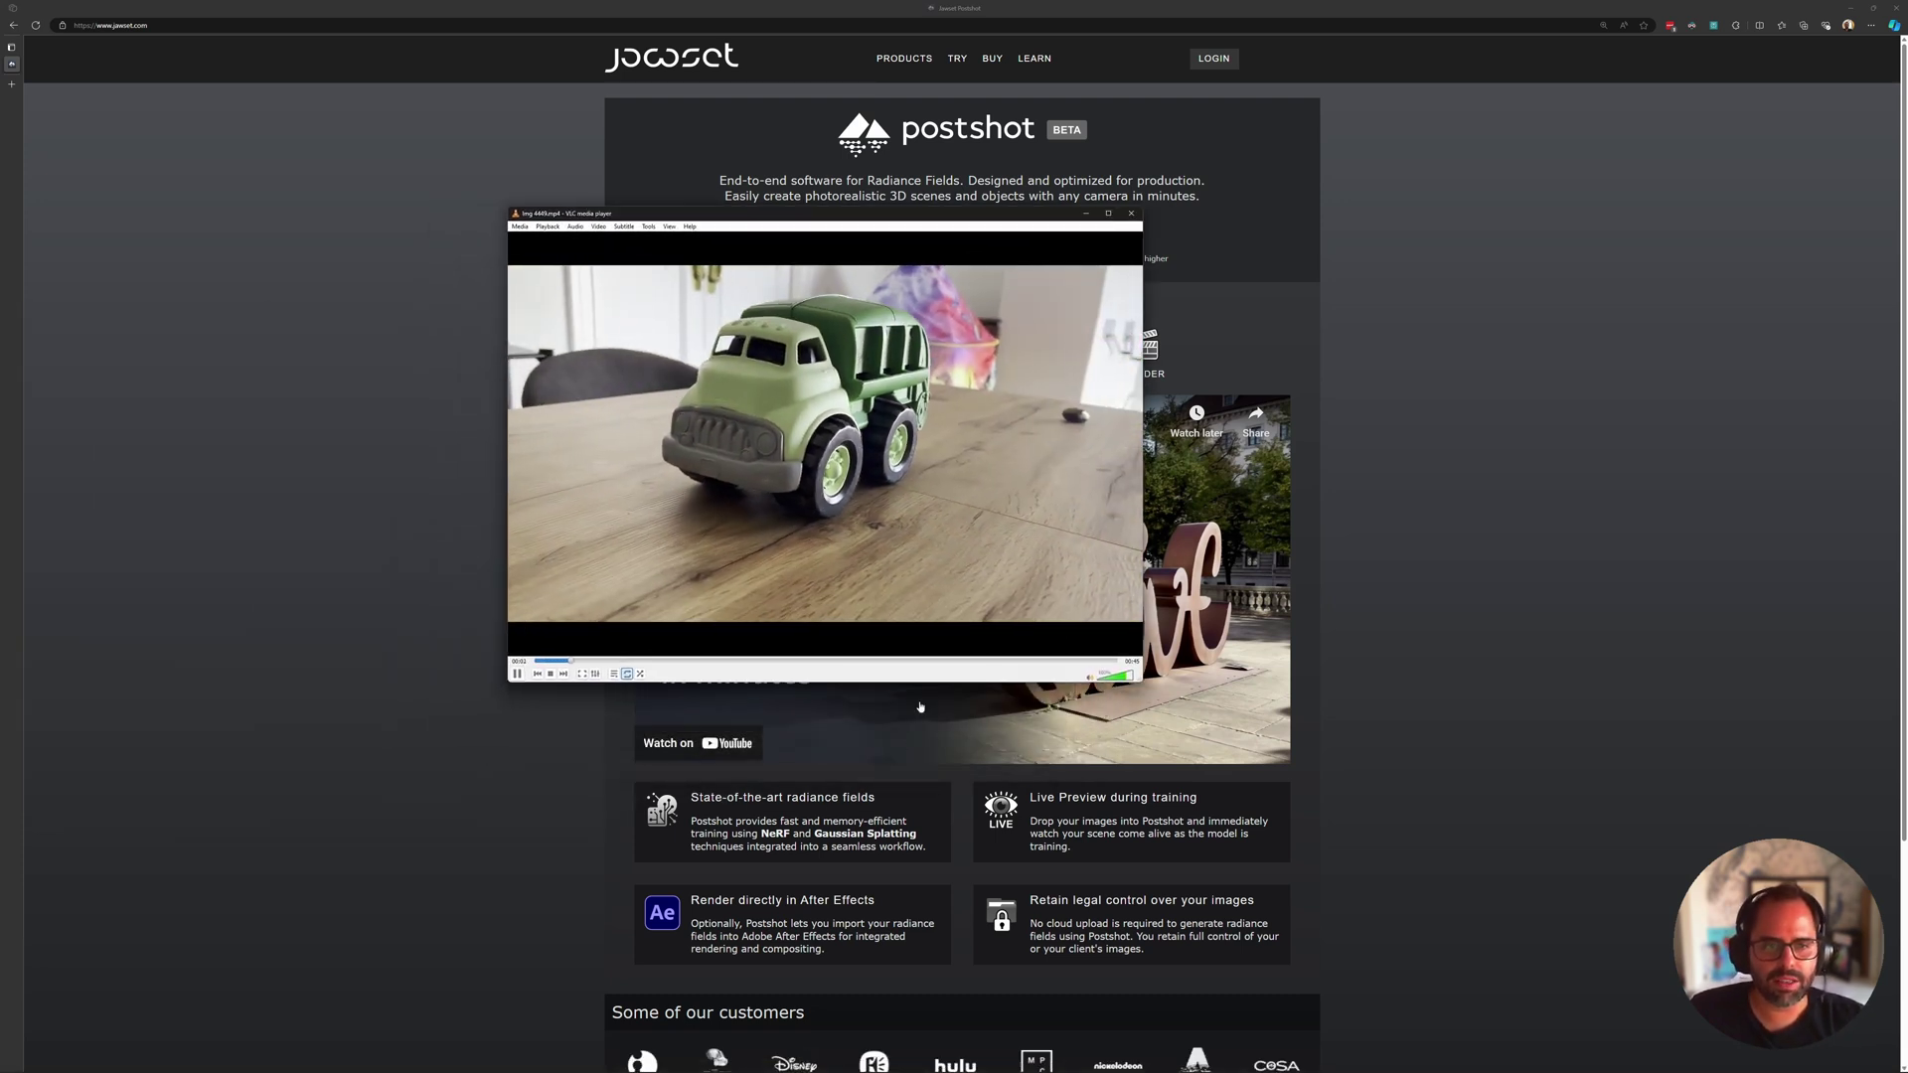
pyautogui.moveTo(1143, 681); pyautogui.dragTo(1409, 810)
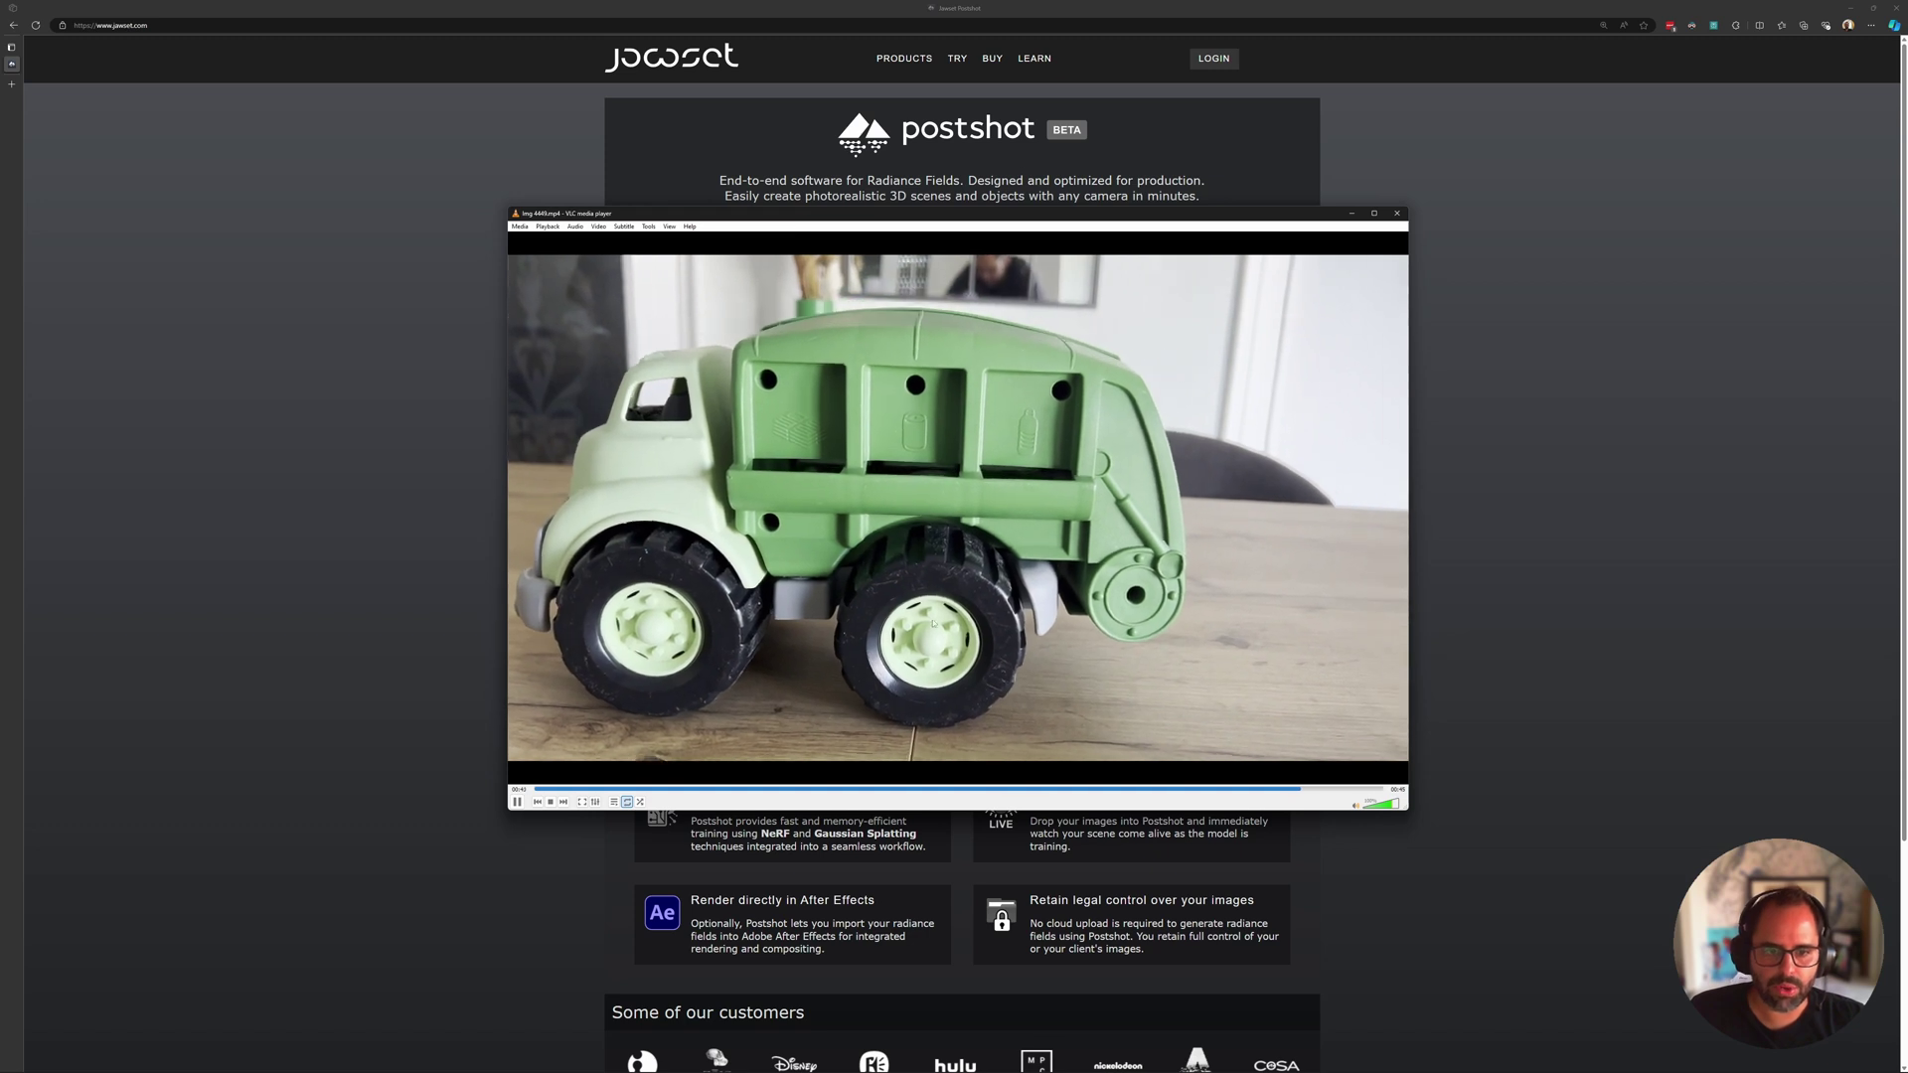
pyautogui.press('space')
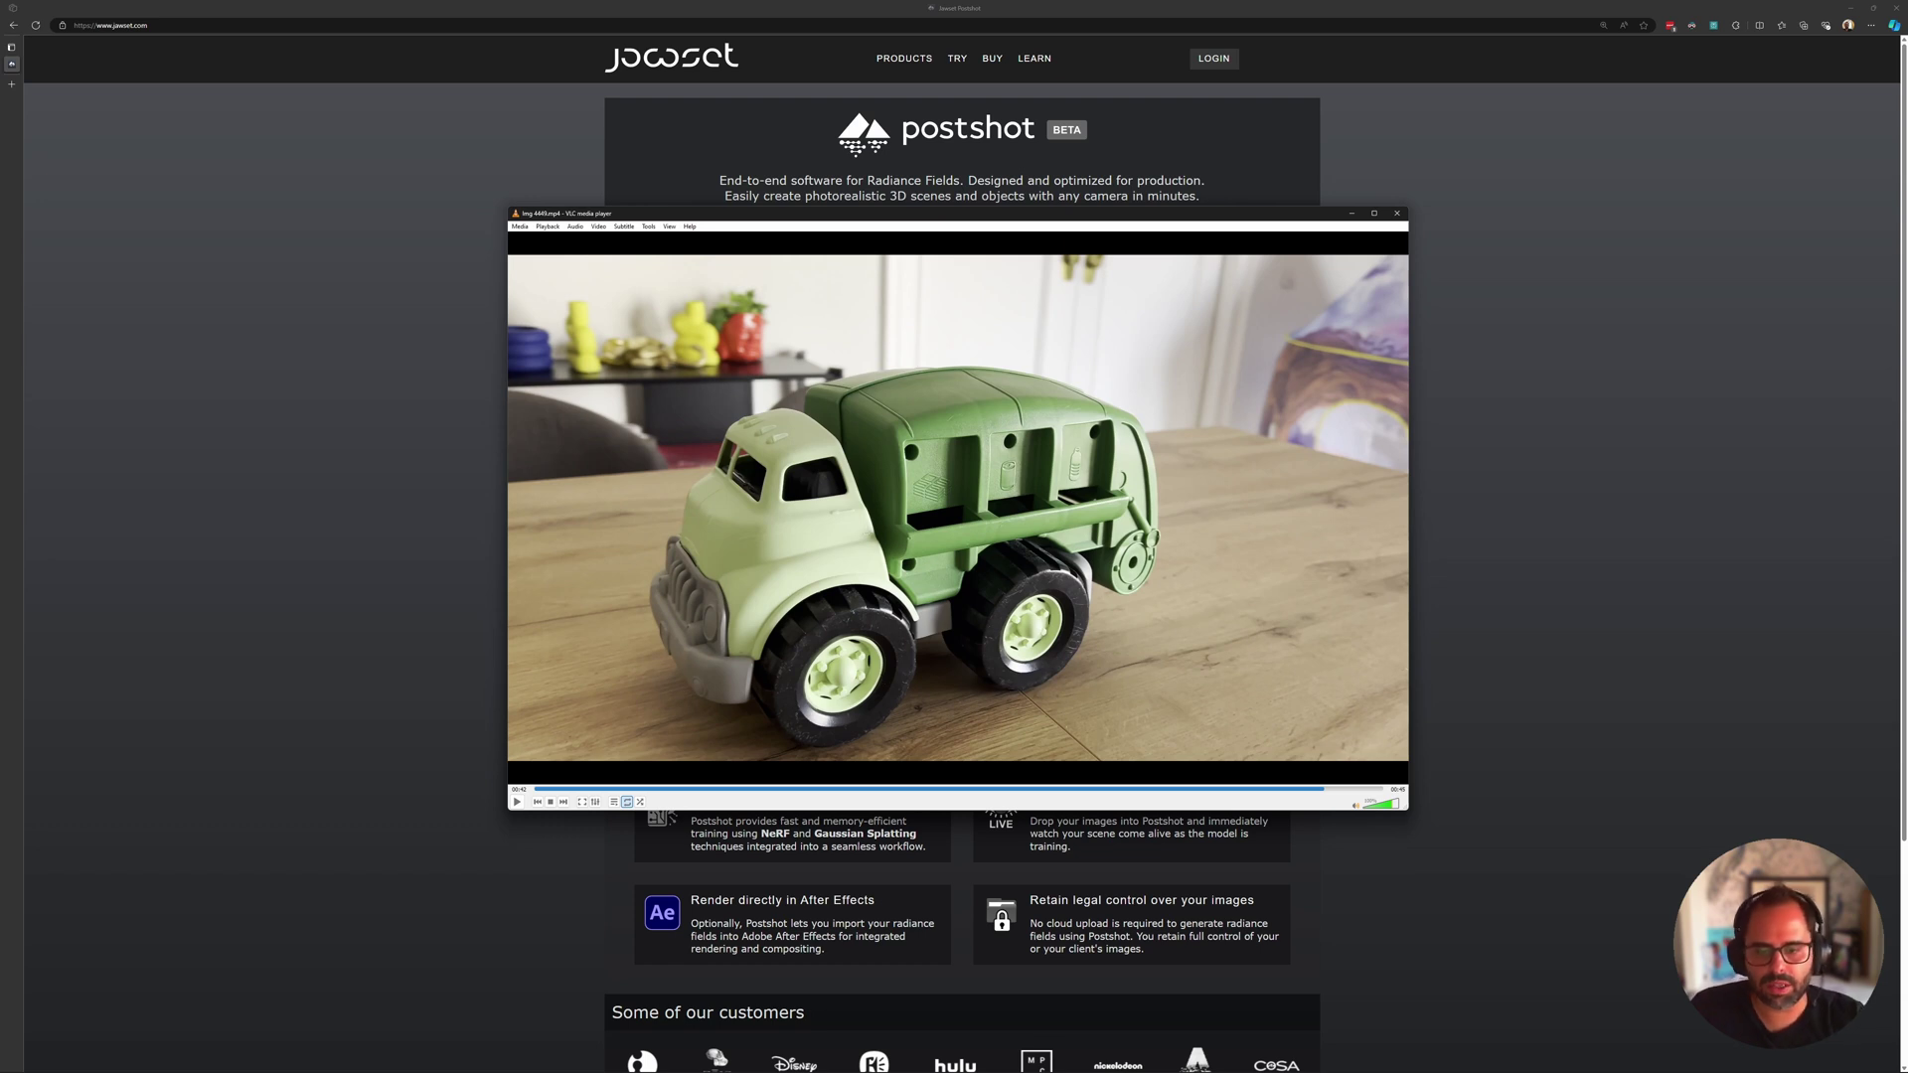
pyautogui.click(413, 350)
# Search the computer for "post" and launch Jawset Postshot.
pyautogui.moveTo(1219, 1060)
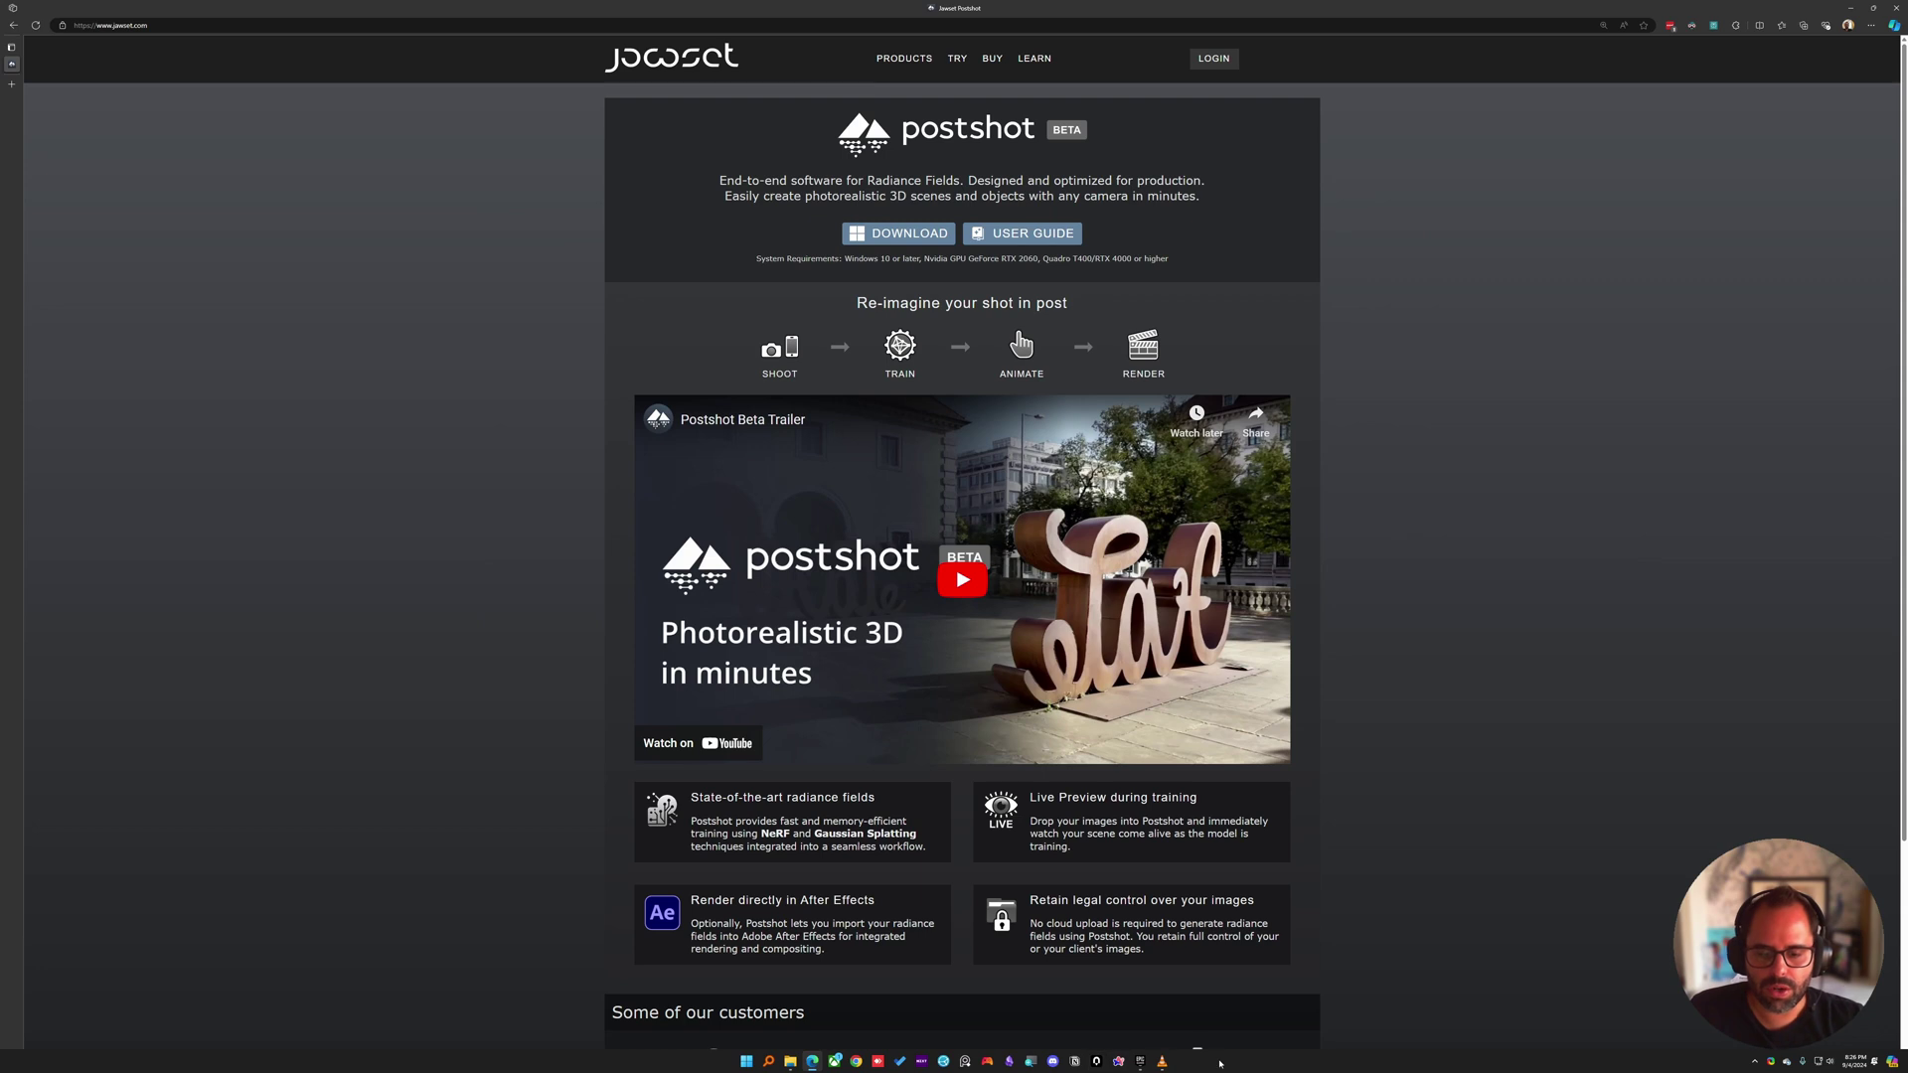
pyautogui.press('super')
pyautogui.write('post')
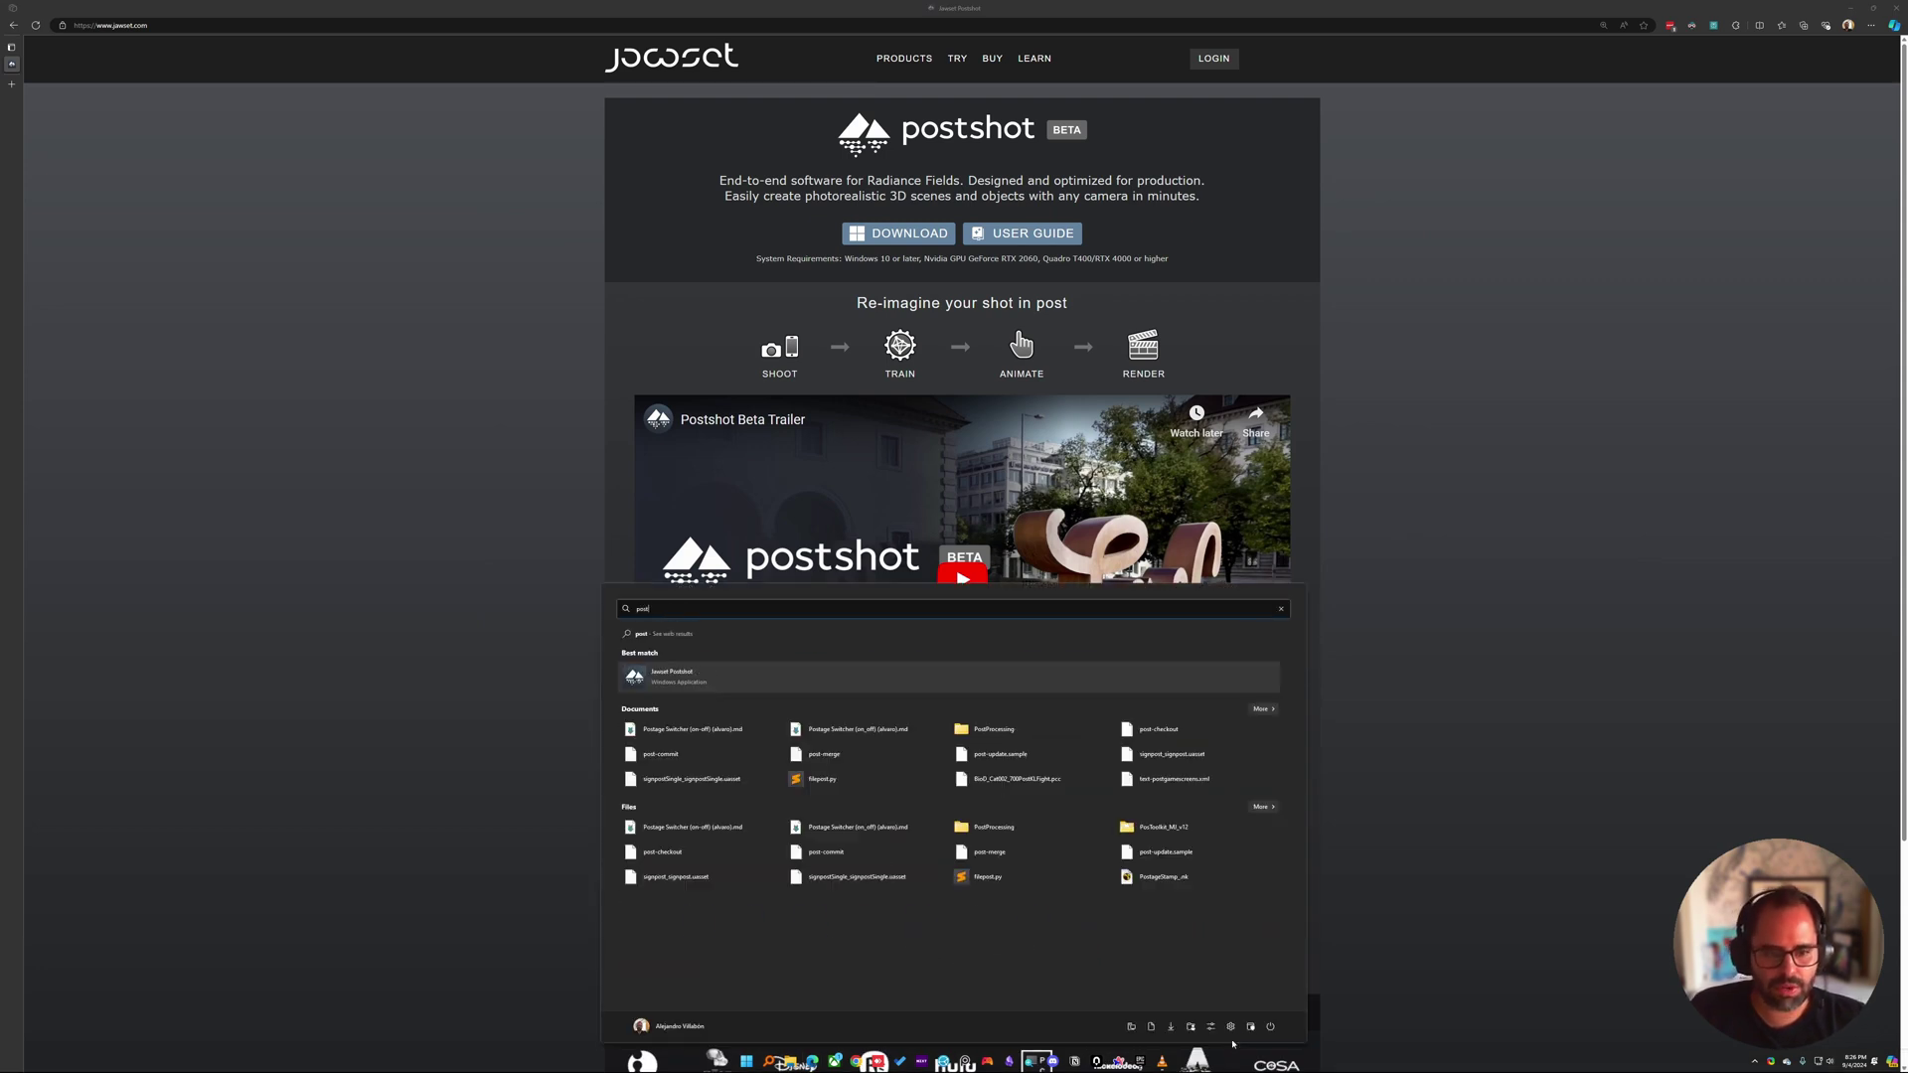
pyautogui.press('Return')
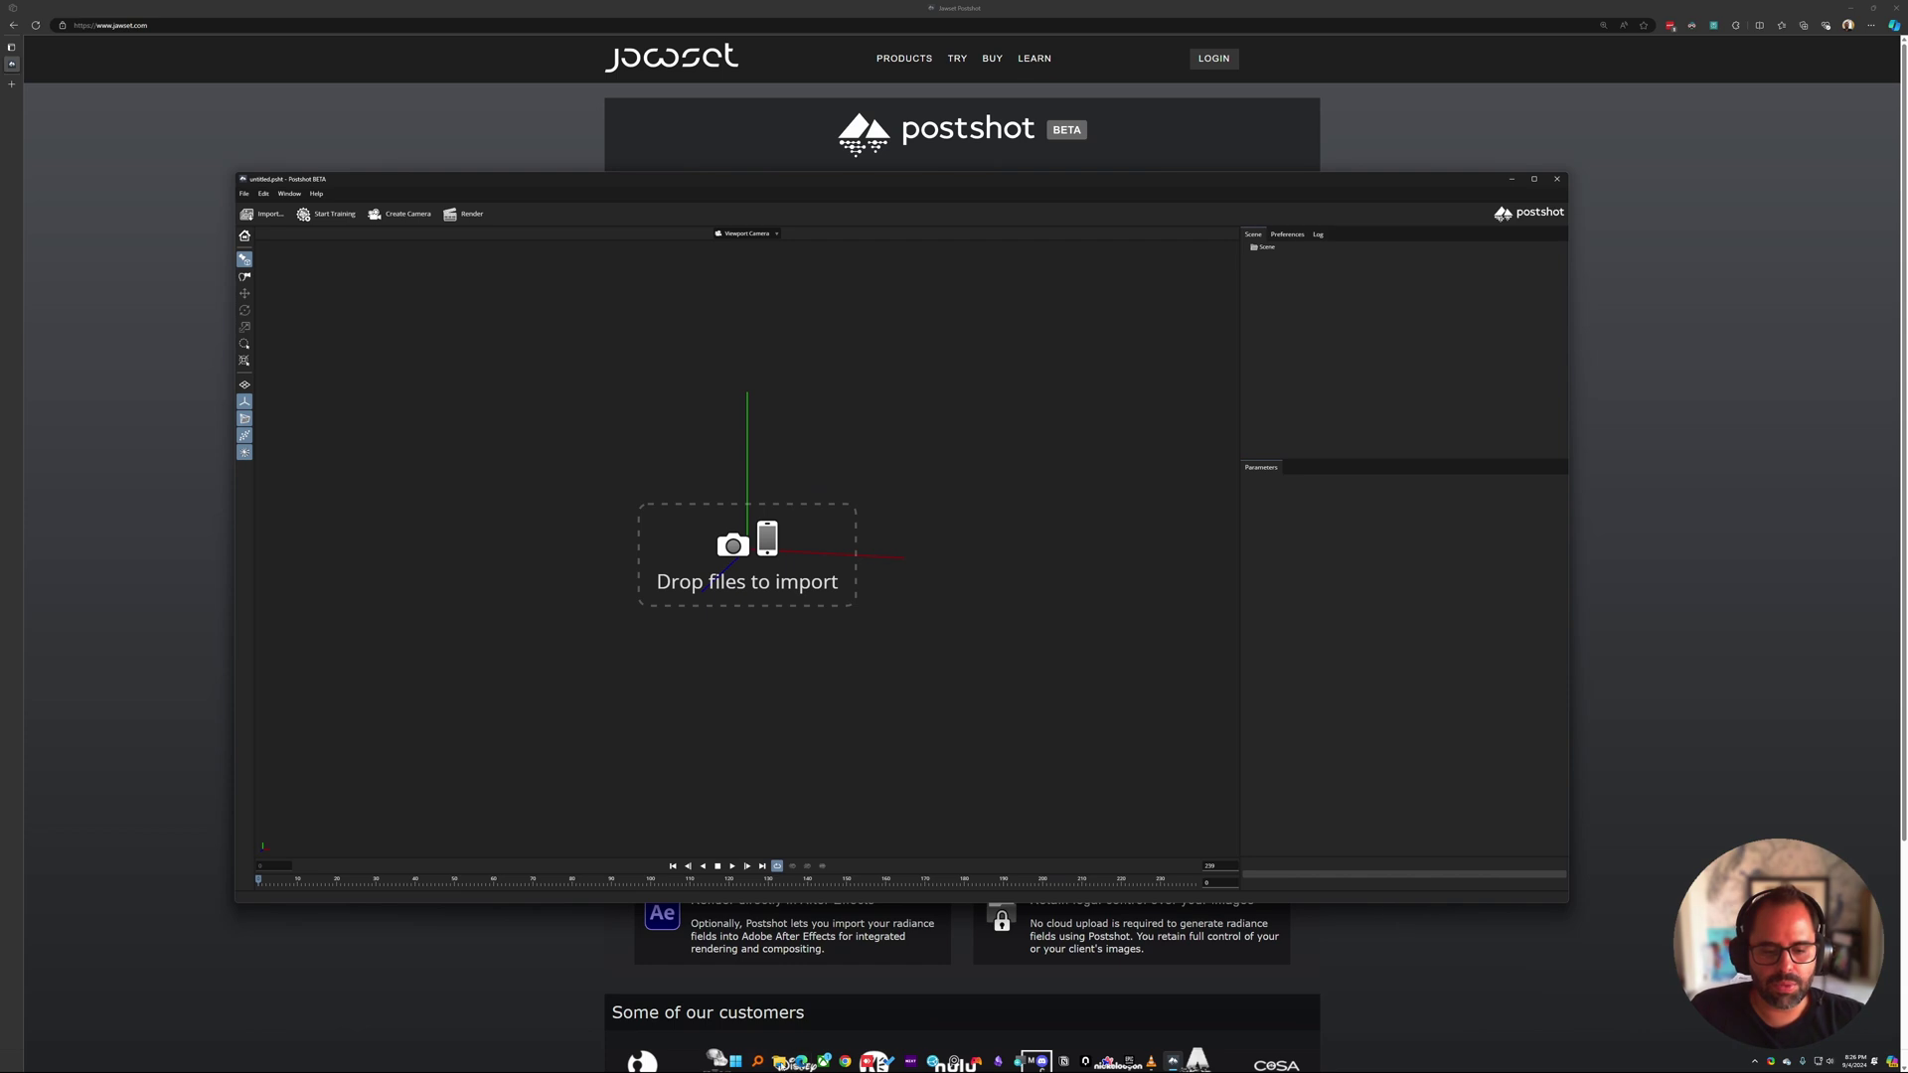
# Switch to the gaussian_splats_01 folder in File Explorer and view its truck video in VLC before returning to Postshot.
pyautogui.click(779, 1065)
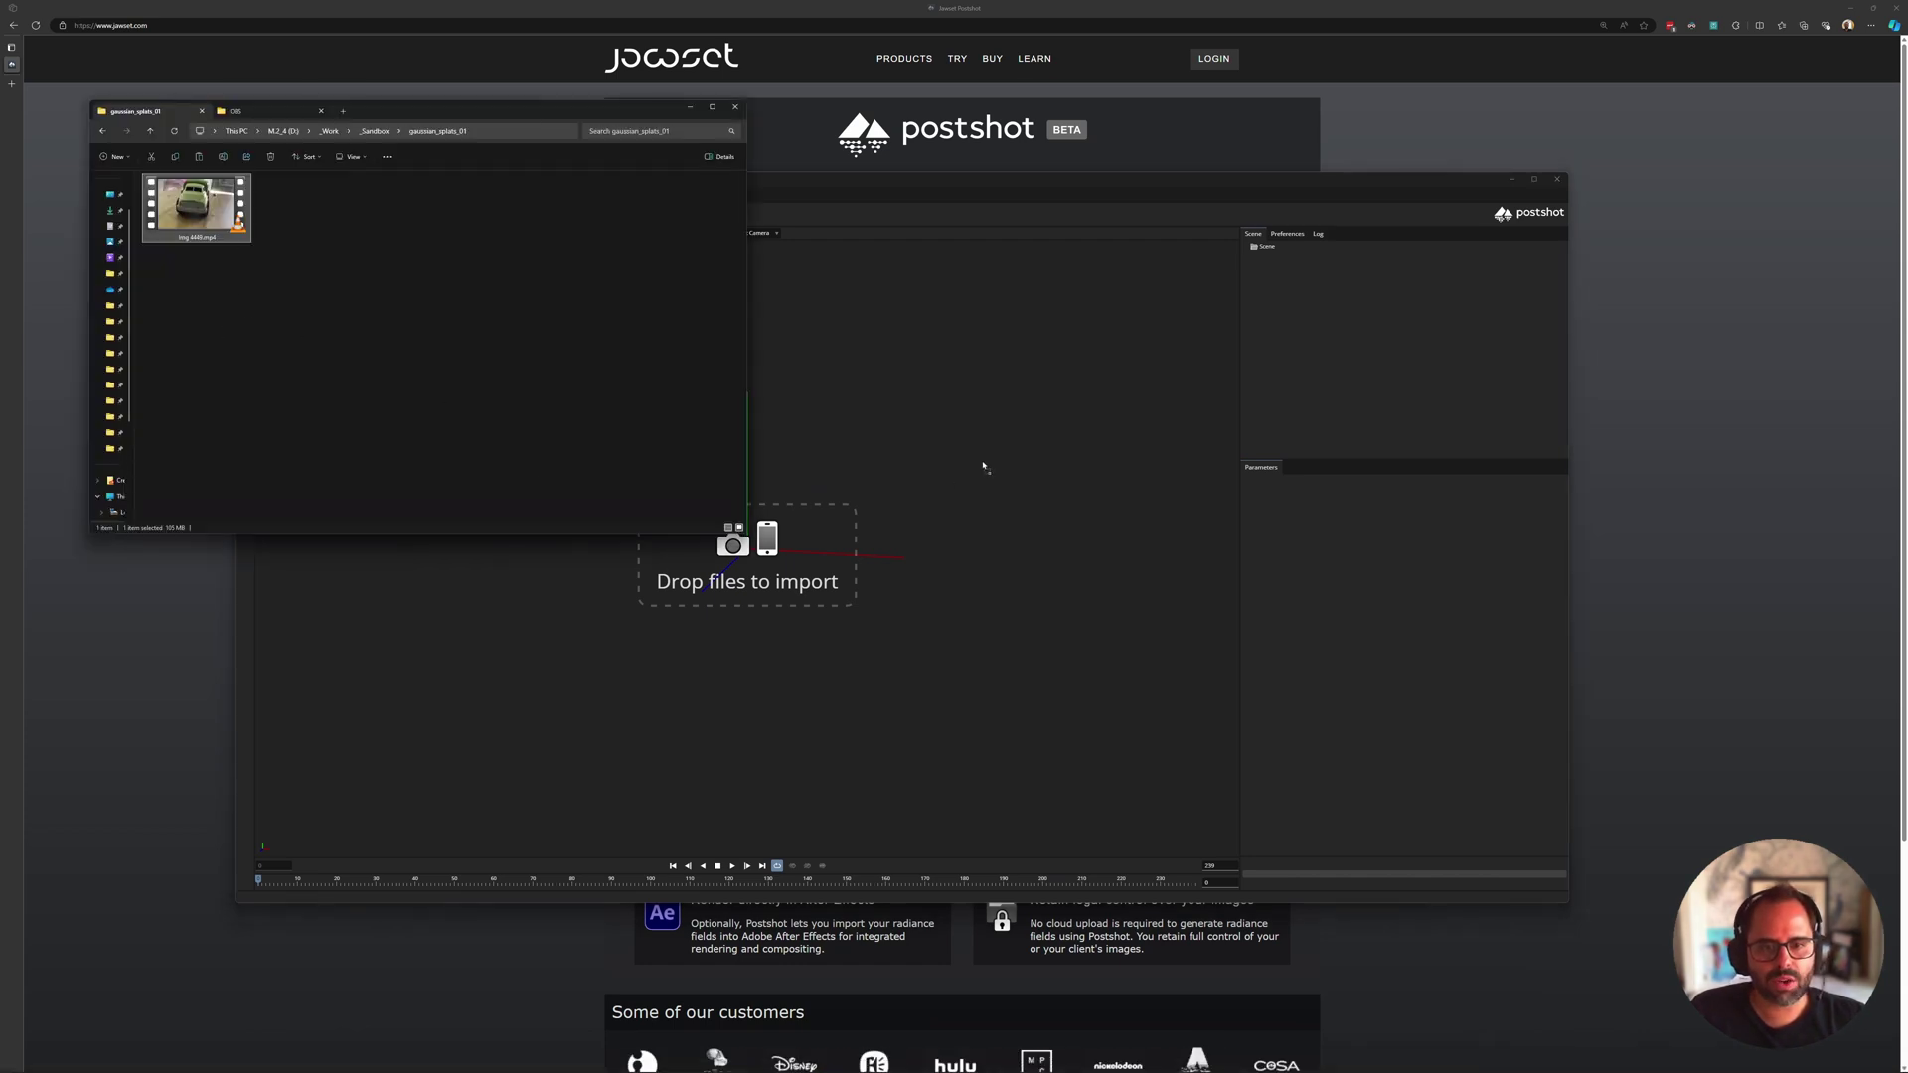
pyautogui.click(397, 323)
pyautogui.doubleClick(204, 209)
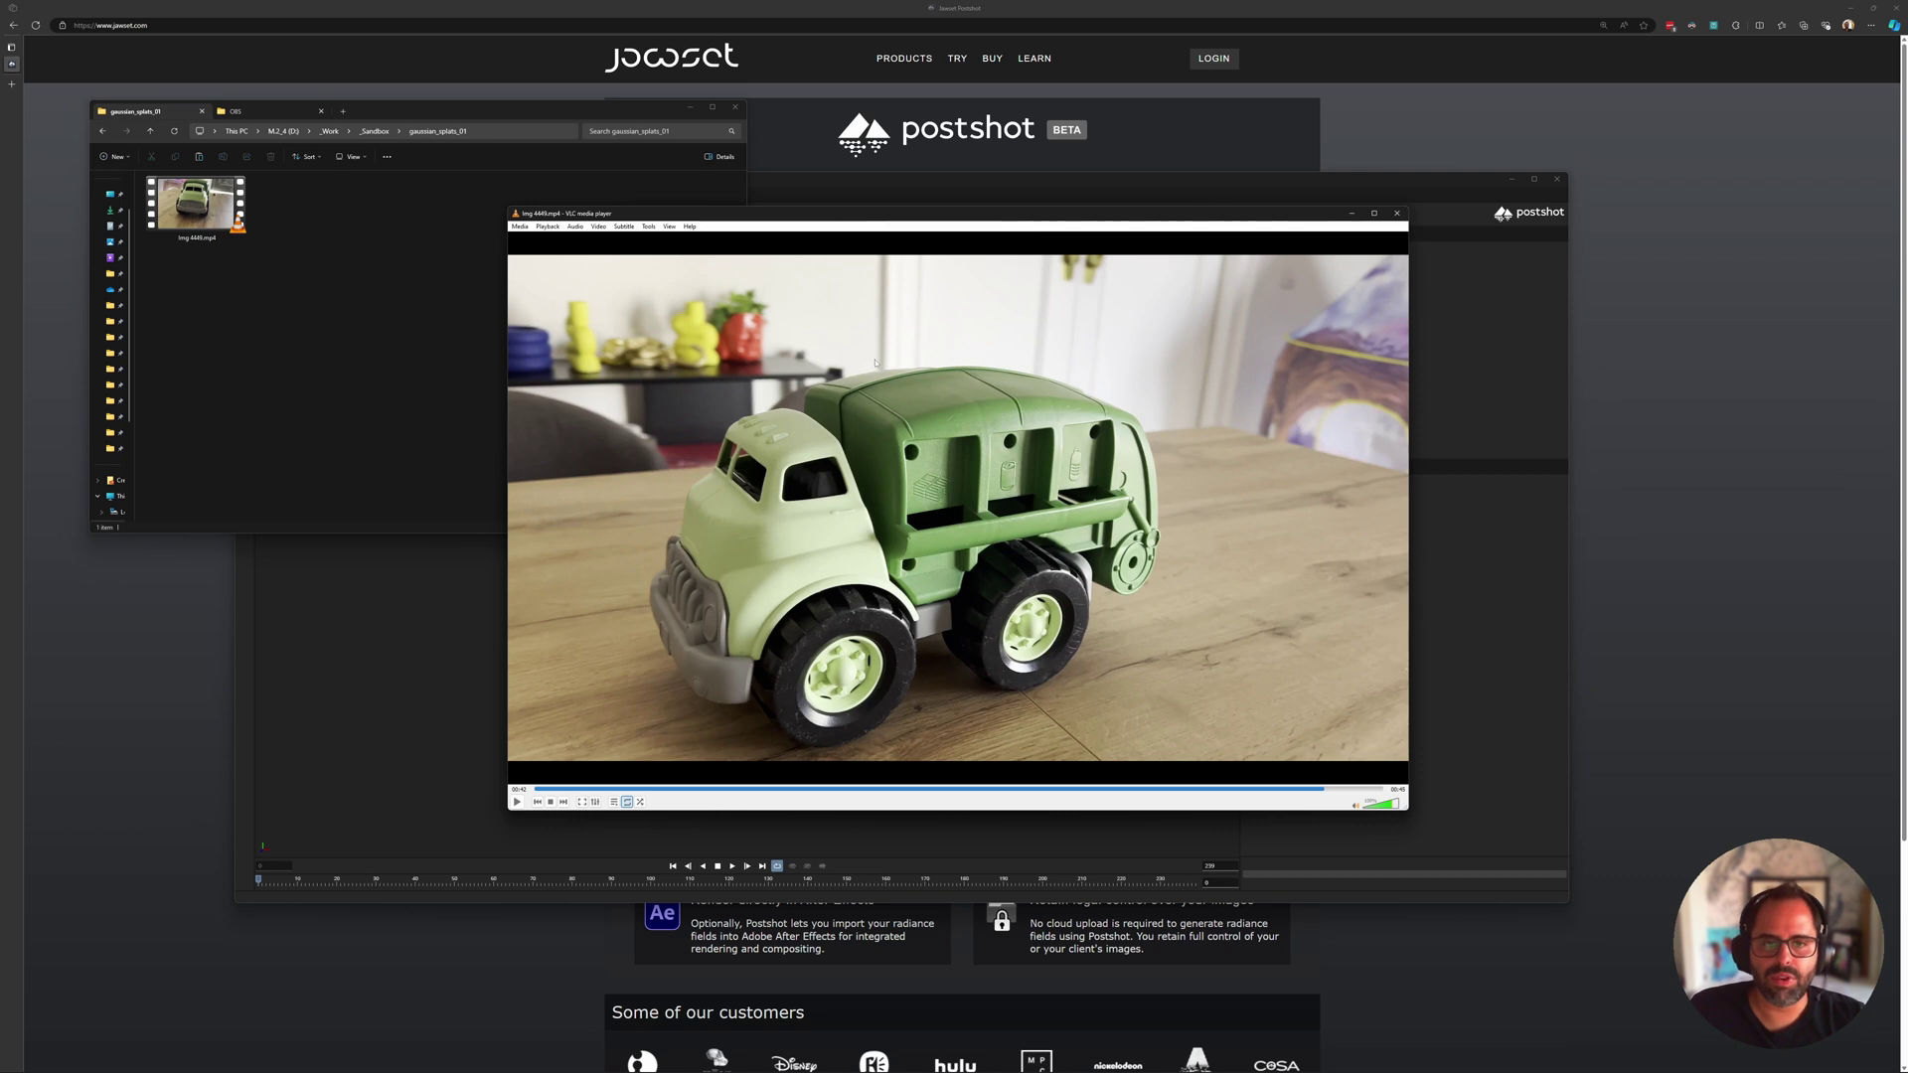
pyautogui.moveTo(799, 217); pyautogui.dragTo(769, 208)
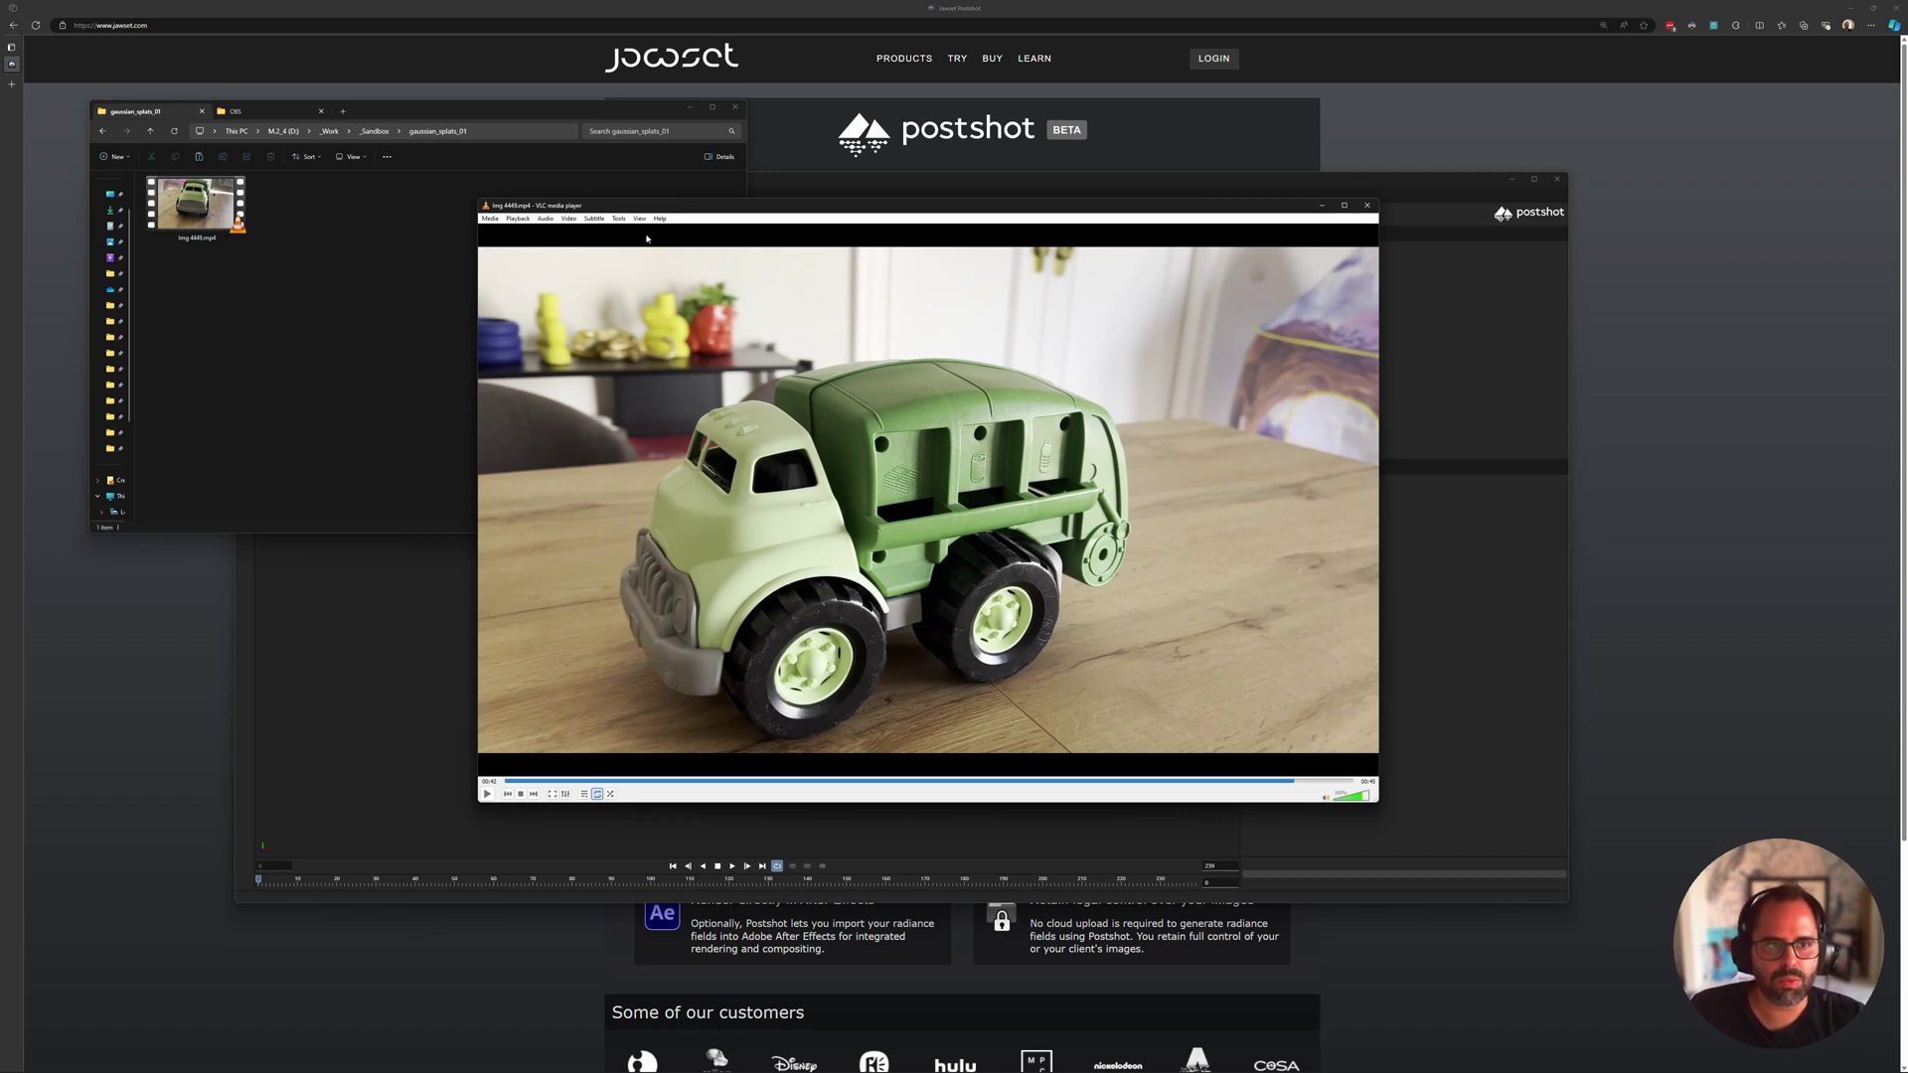
pyautogui.click(844, 190)
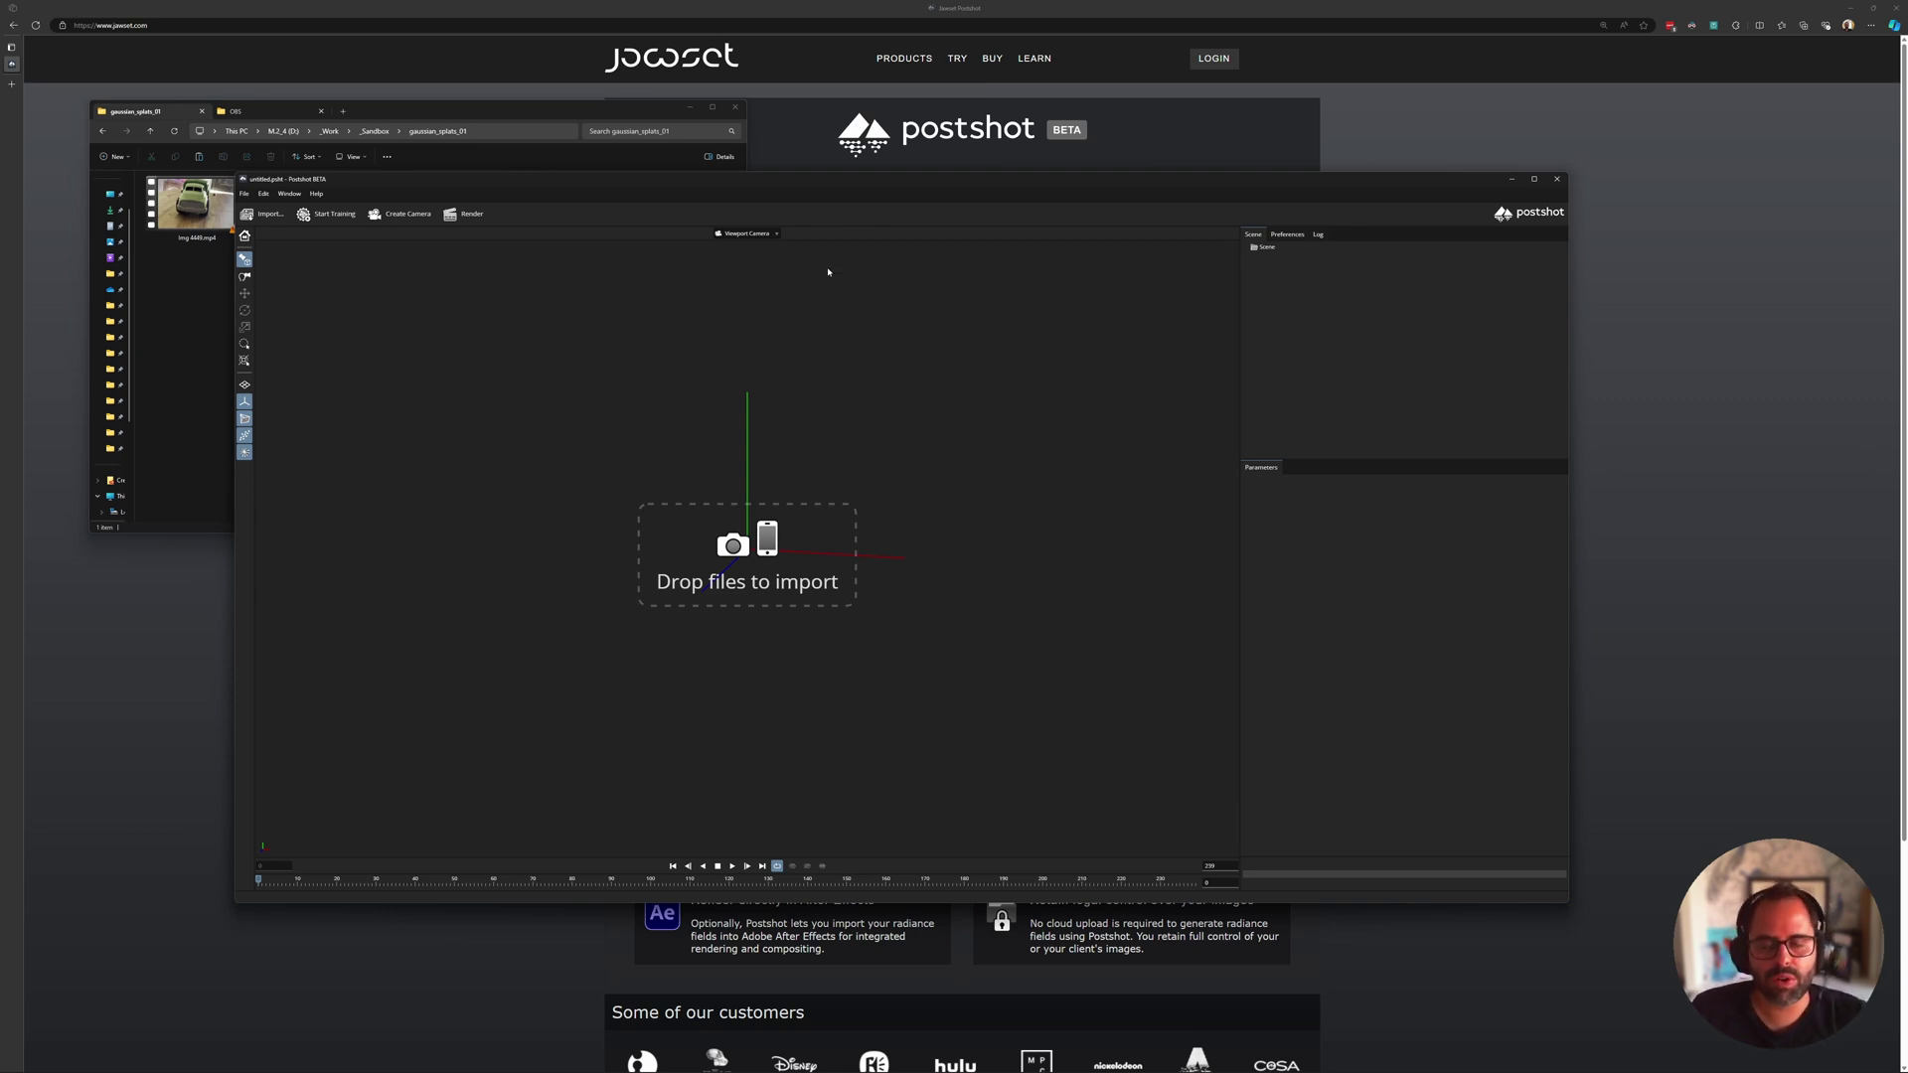
# Arrange the gaussian_splats_01 folder beside Postshot and add its truck video to the Postshot import.
pyautogui.click(608, 114)
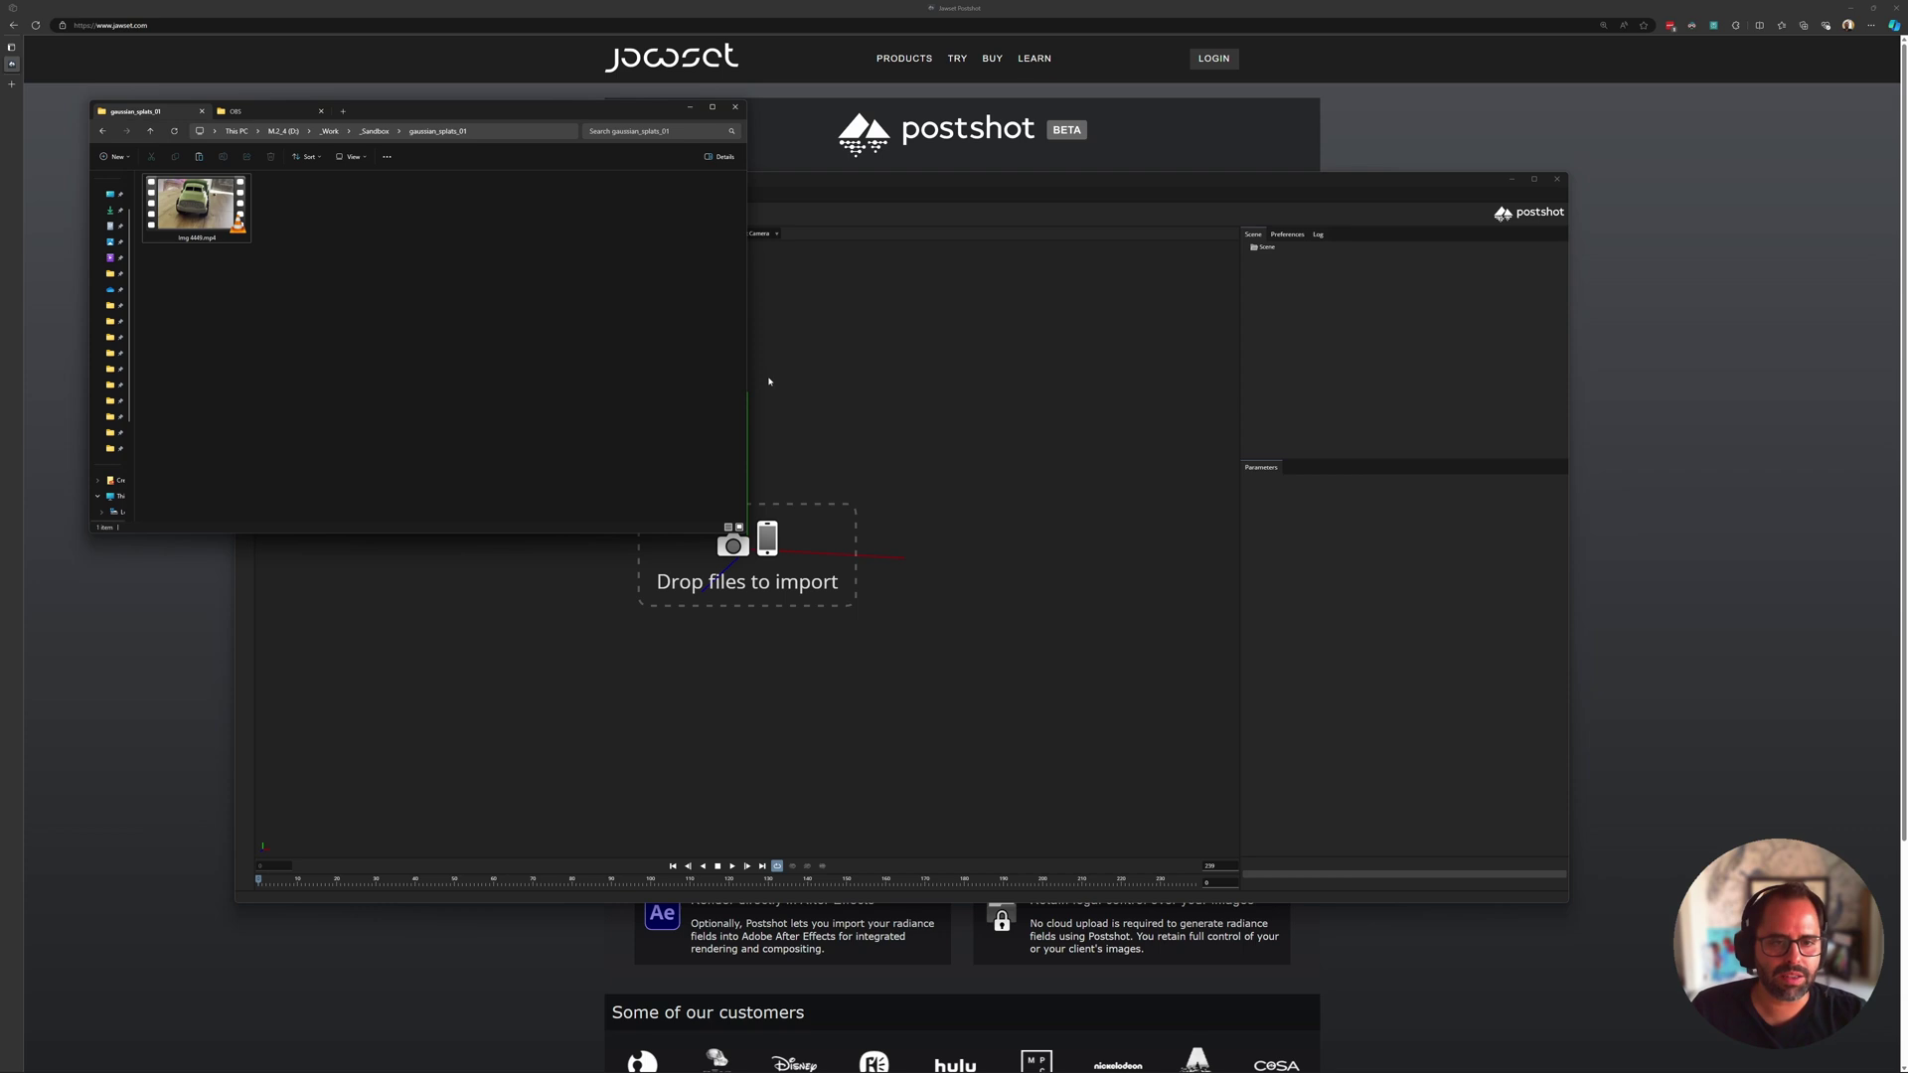
pyautogui.moveTo(576, 124); pyautogui.dragTo(654, 134)
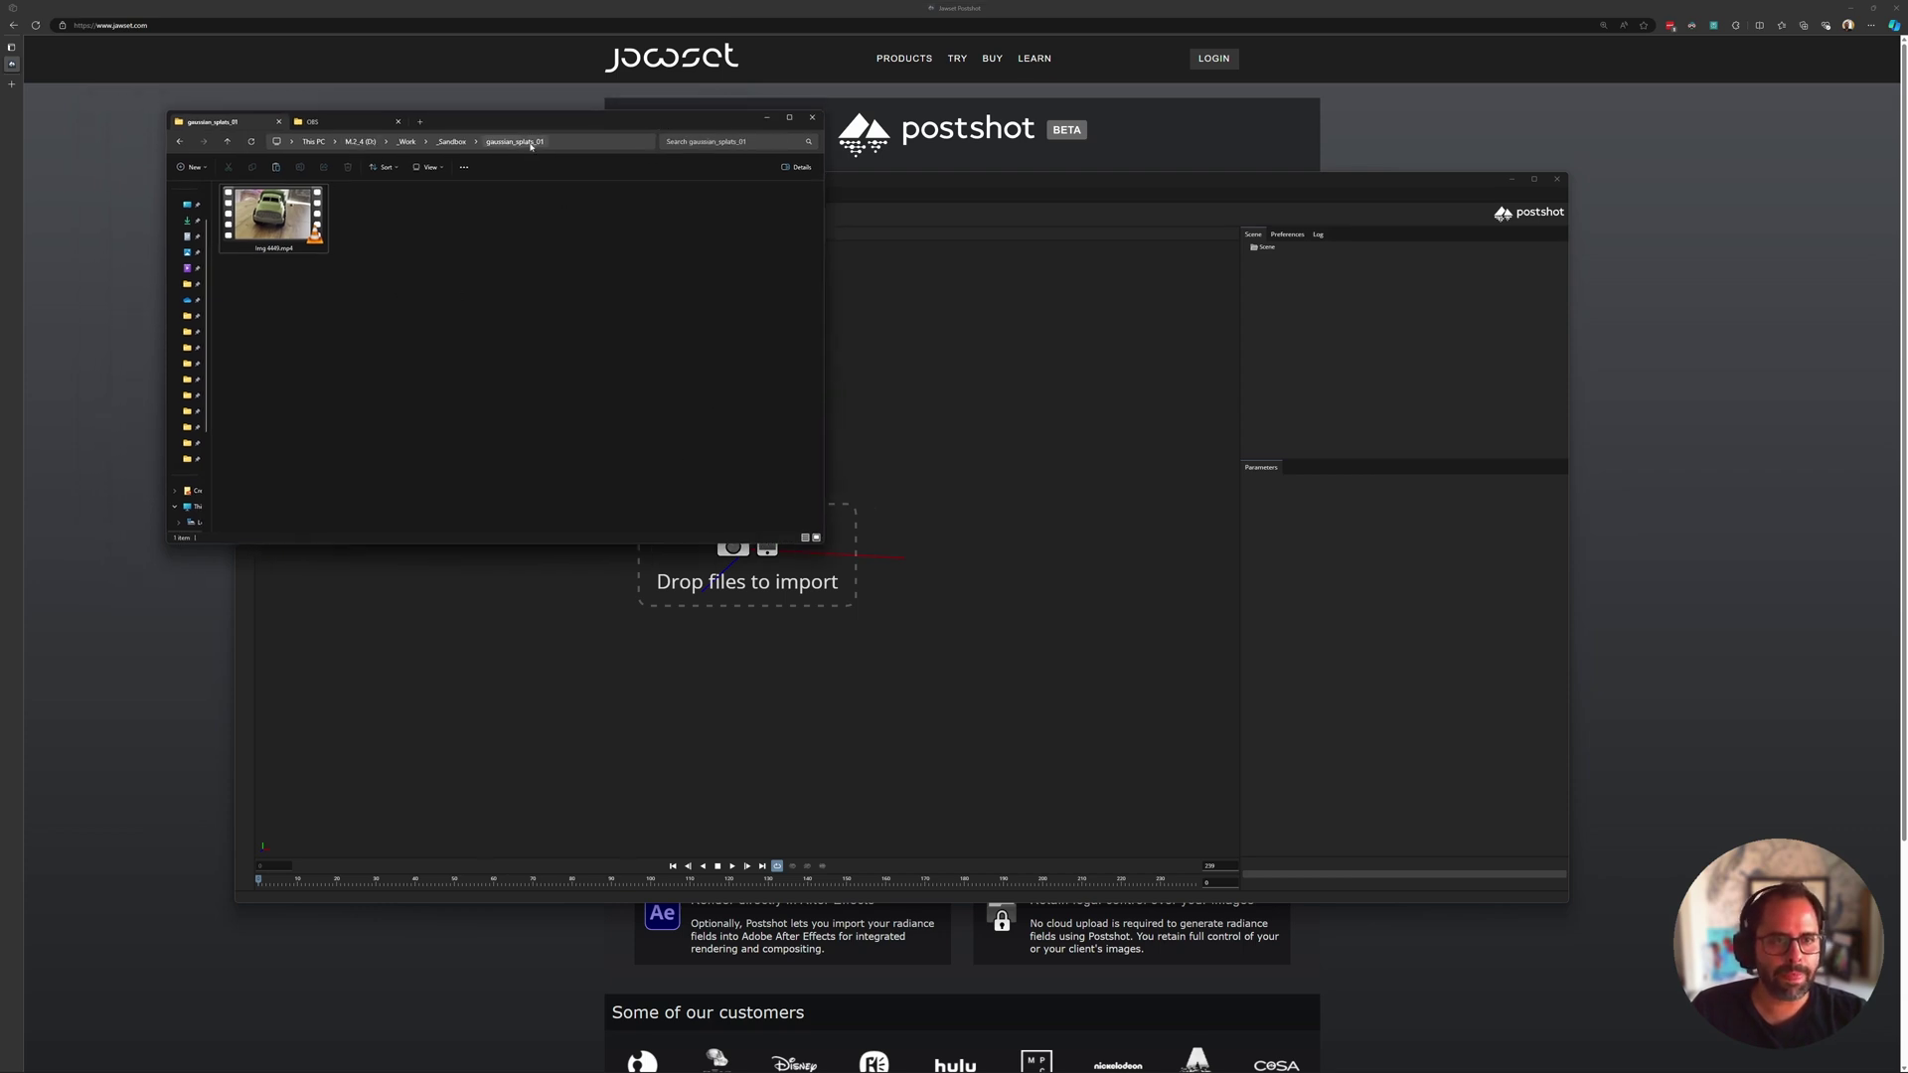
pyautogui.moveTo(596, 120); pyautogui.dragTo(439, 94)
pyautogui.moveTo(126, 185); pyautogui.dragTo(911, 512)
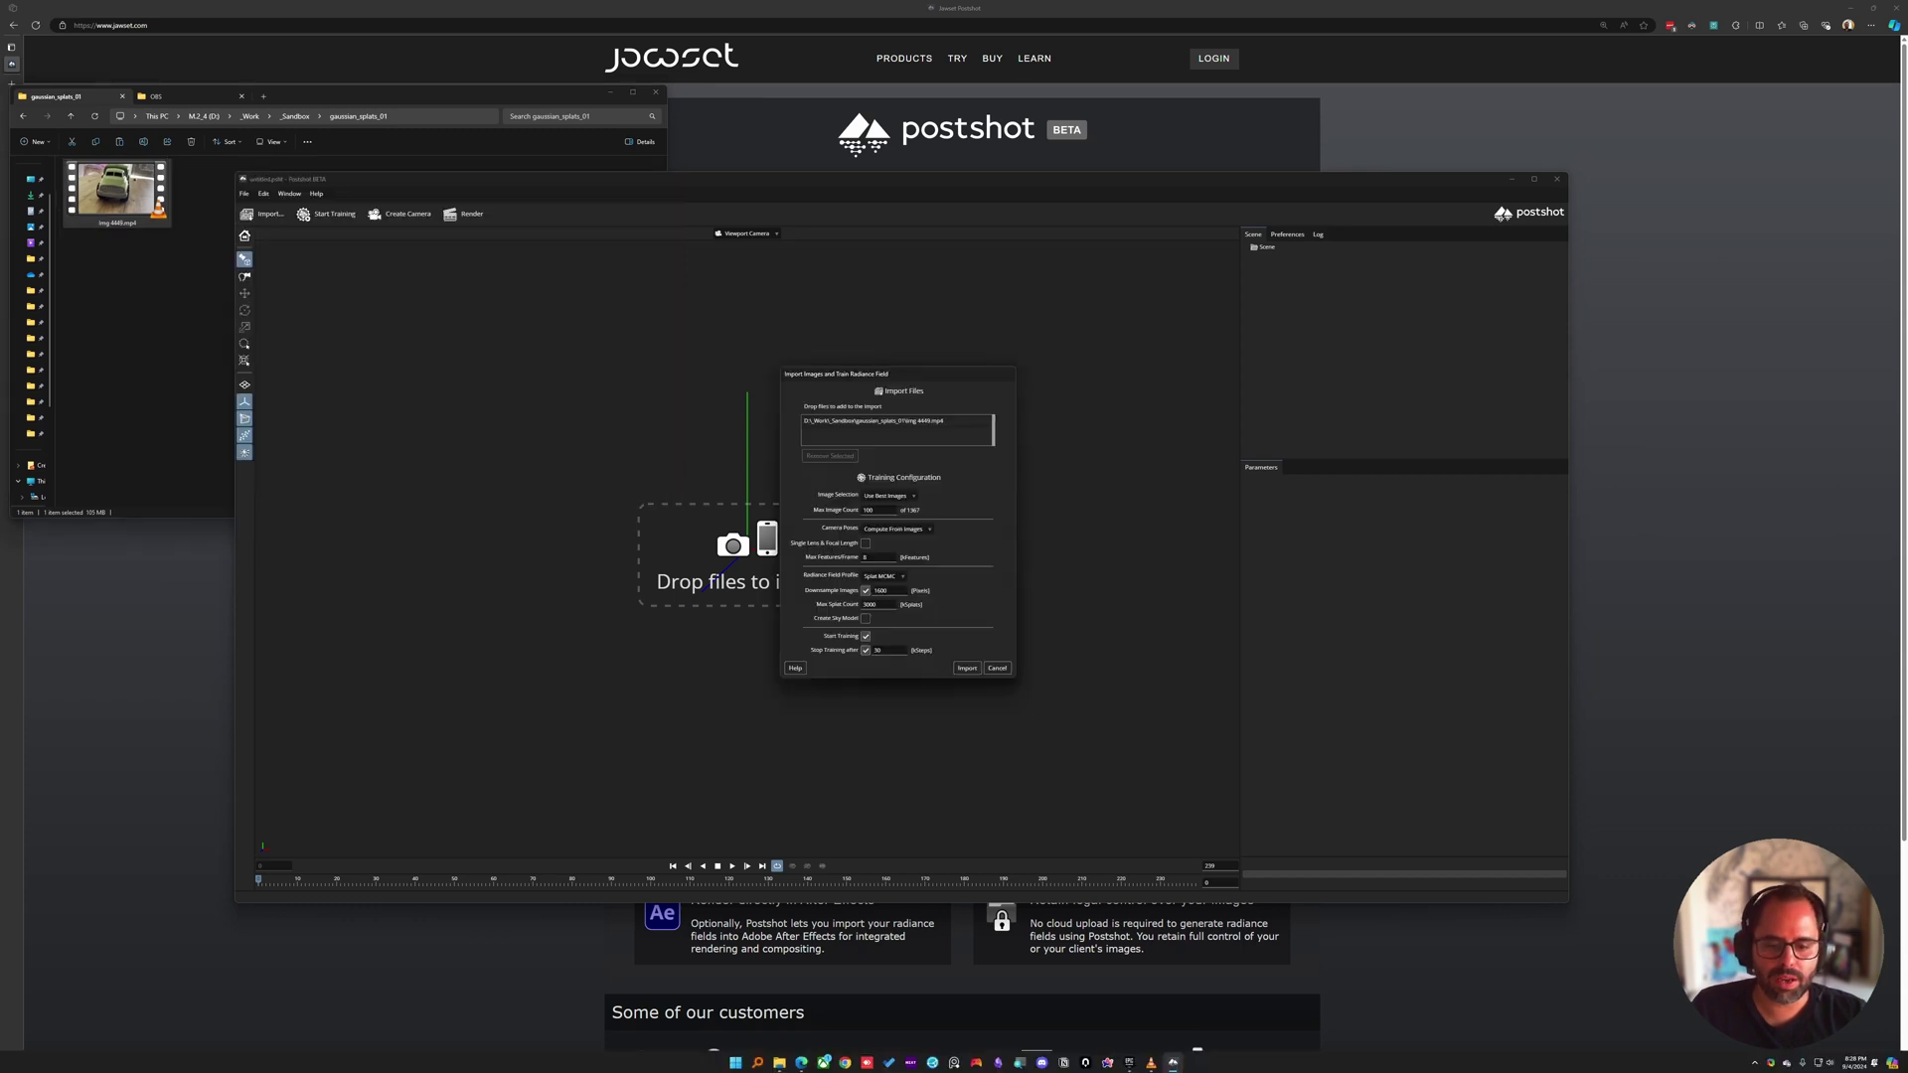
pyautogui.click(1366, 205)
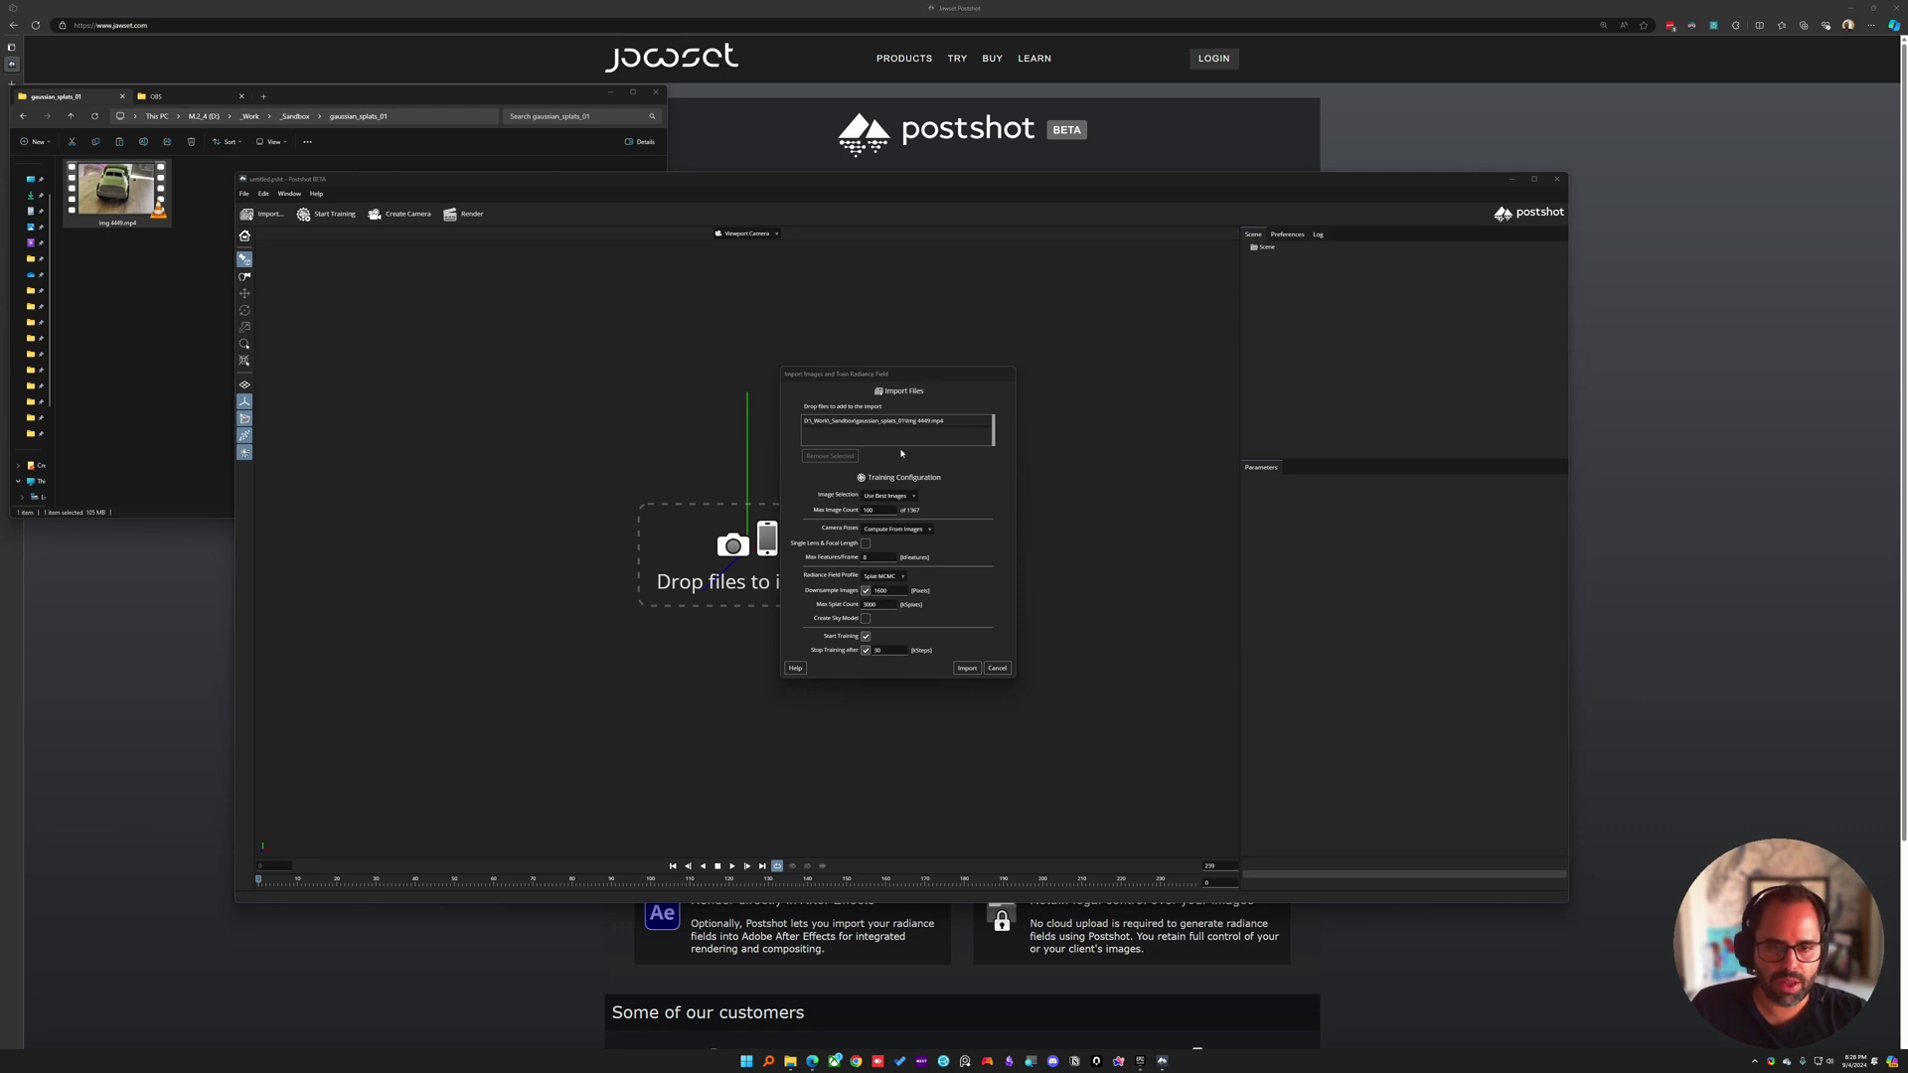
# Keep image selection on Use Best Images and import the video with the existing training configuration.
pyautogui.click(905, 497)
pyautogui.click(897, 505)
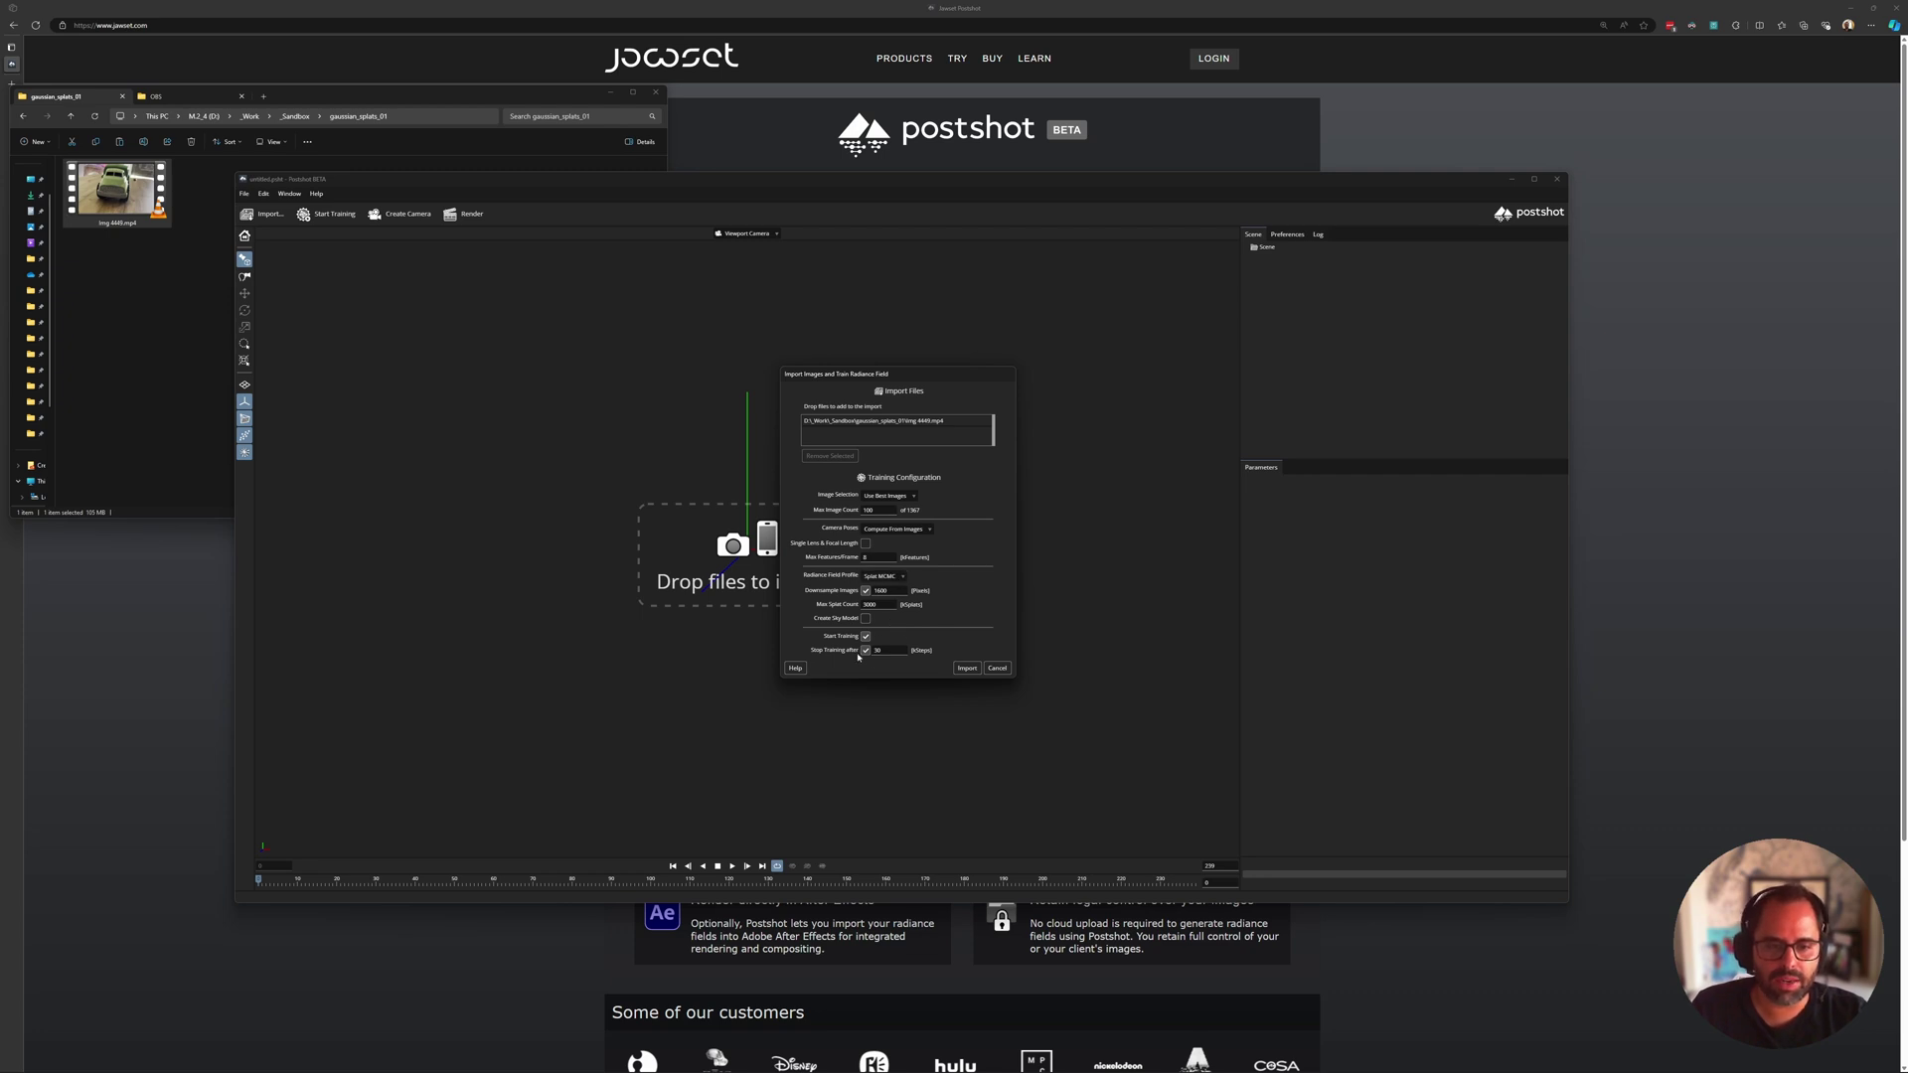
pyautogui.click(967, 668)
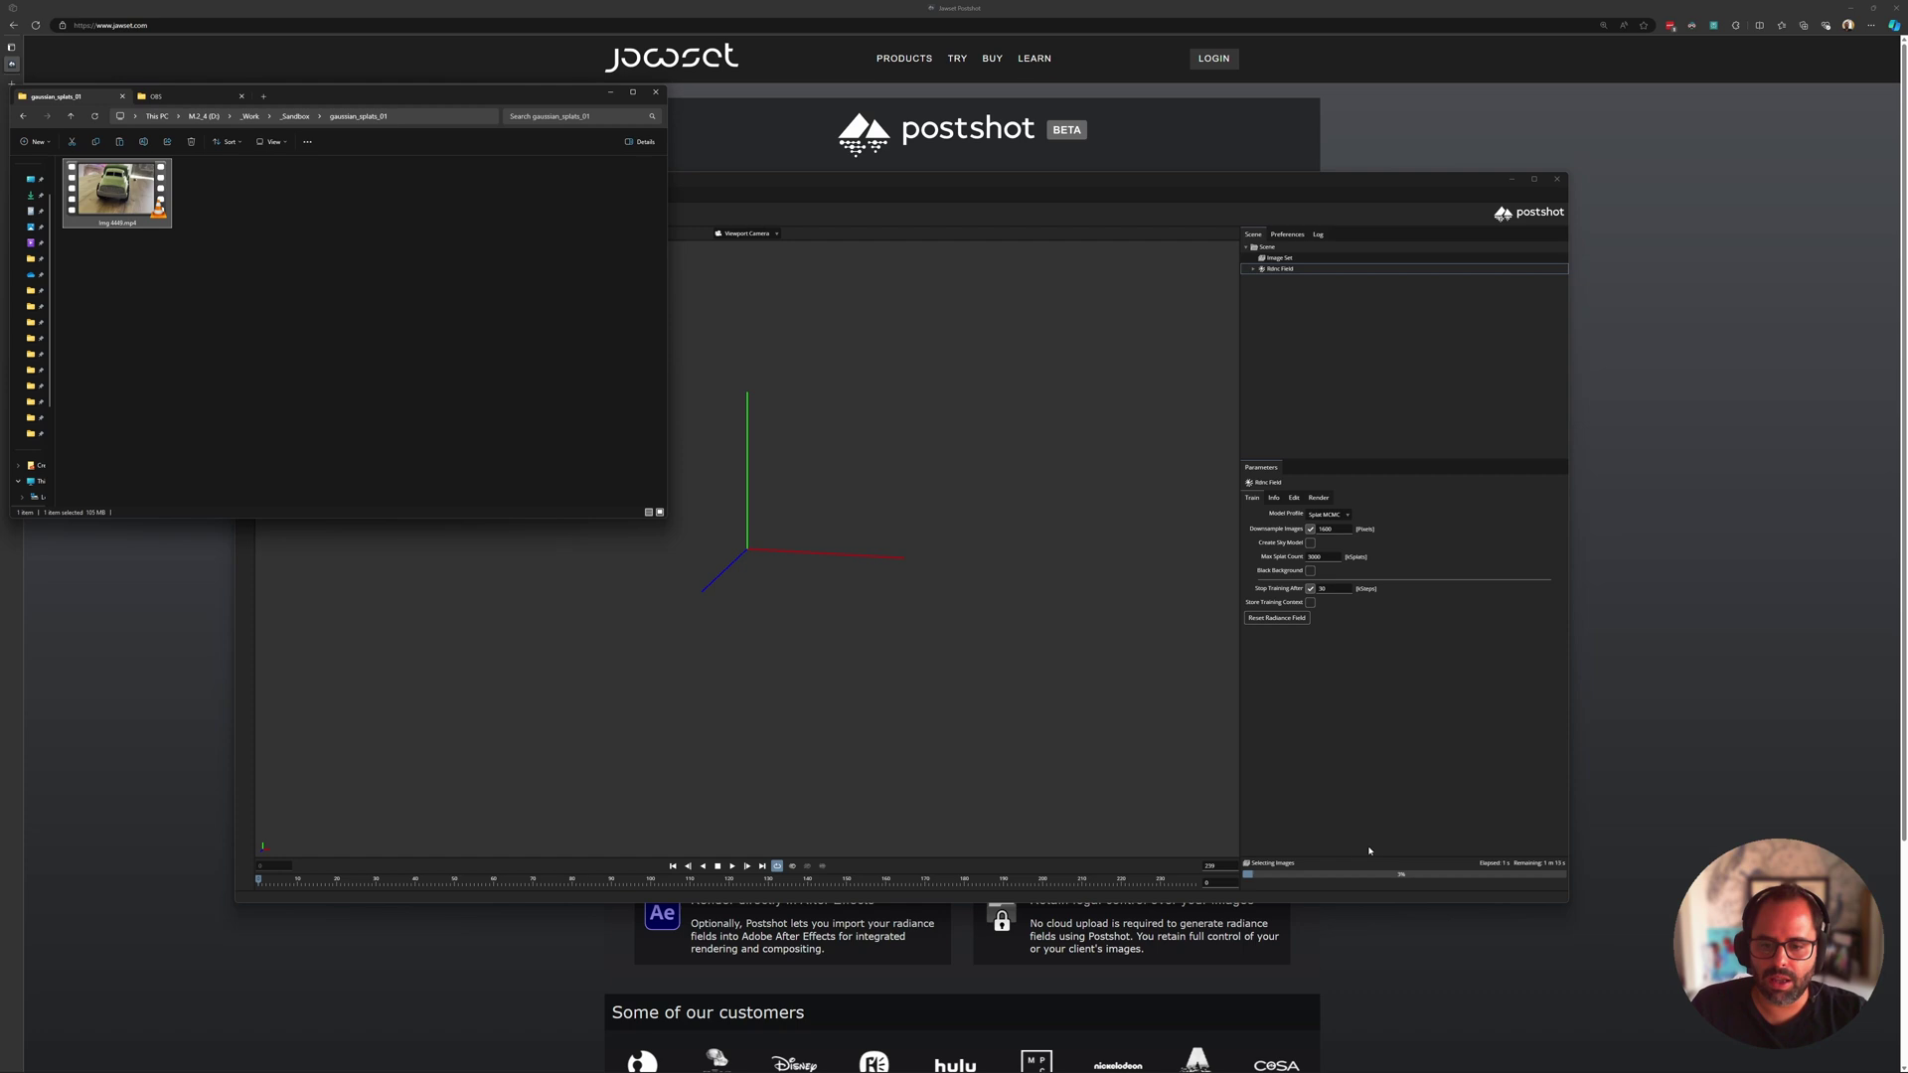
pyautogui.click(1315, 852)
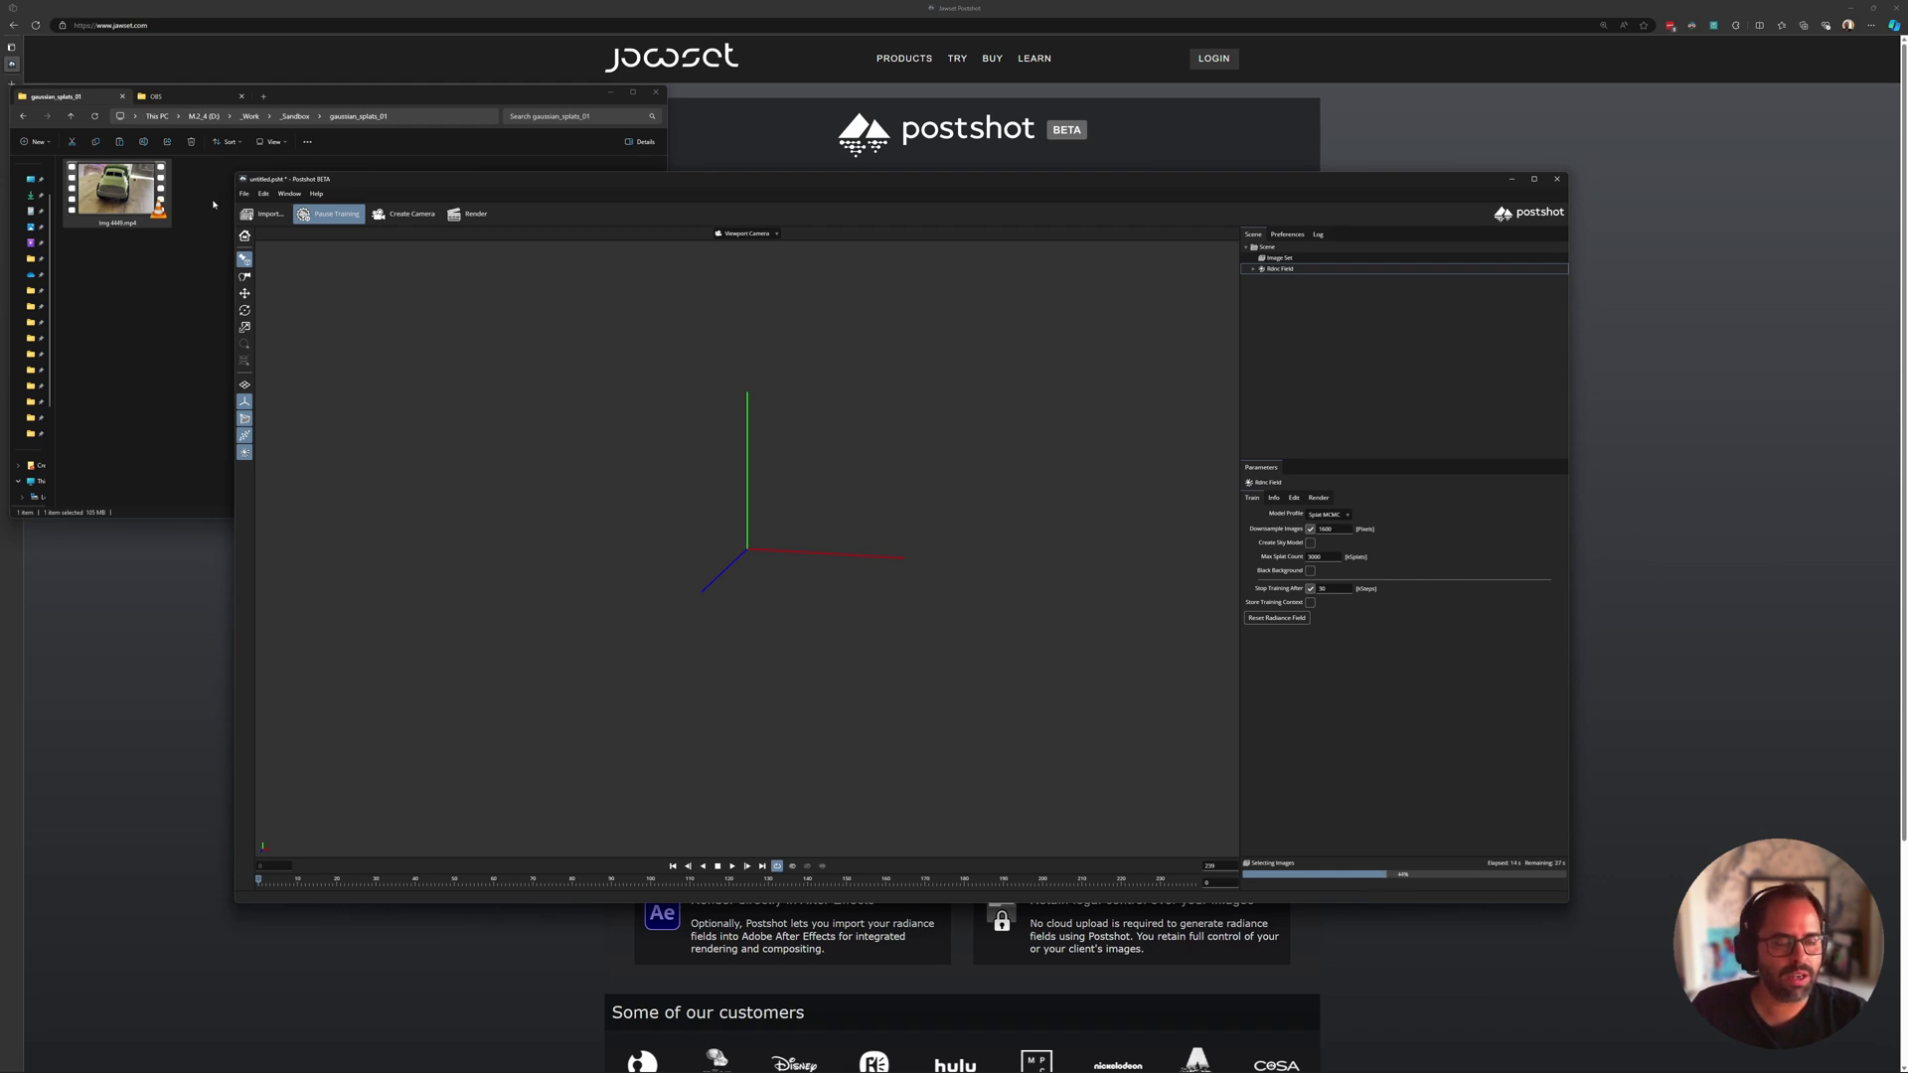
pyautogui.click(342, 232)
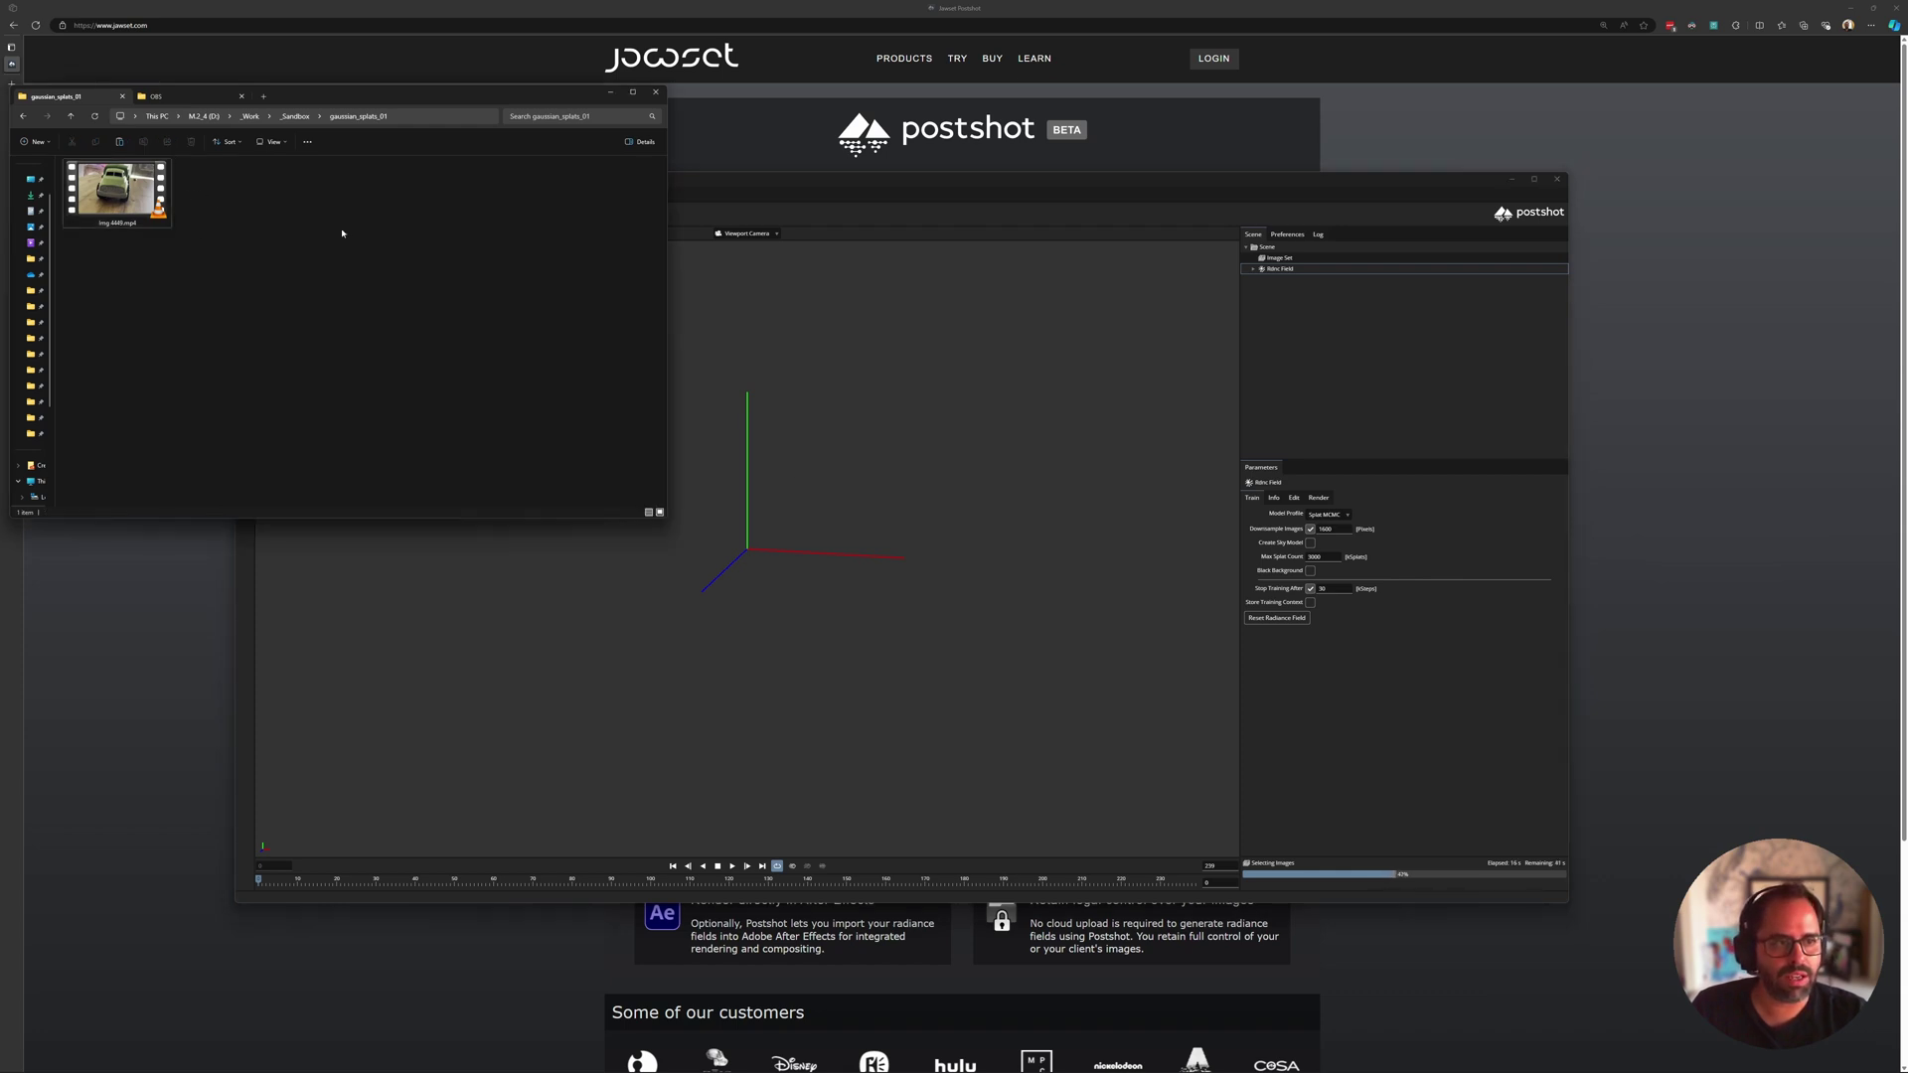
pyautogui.click(1025, 189)
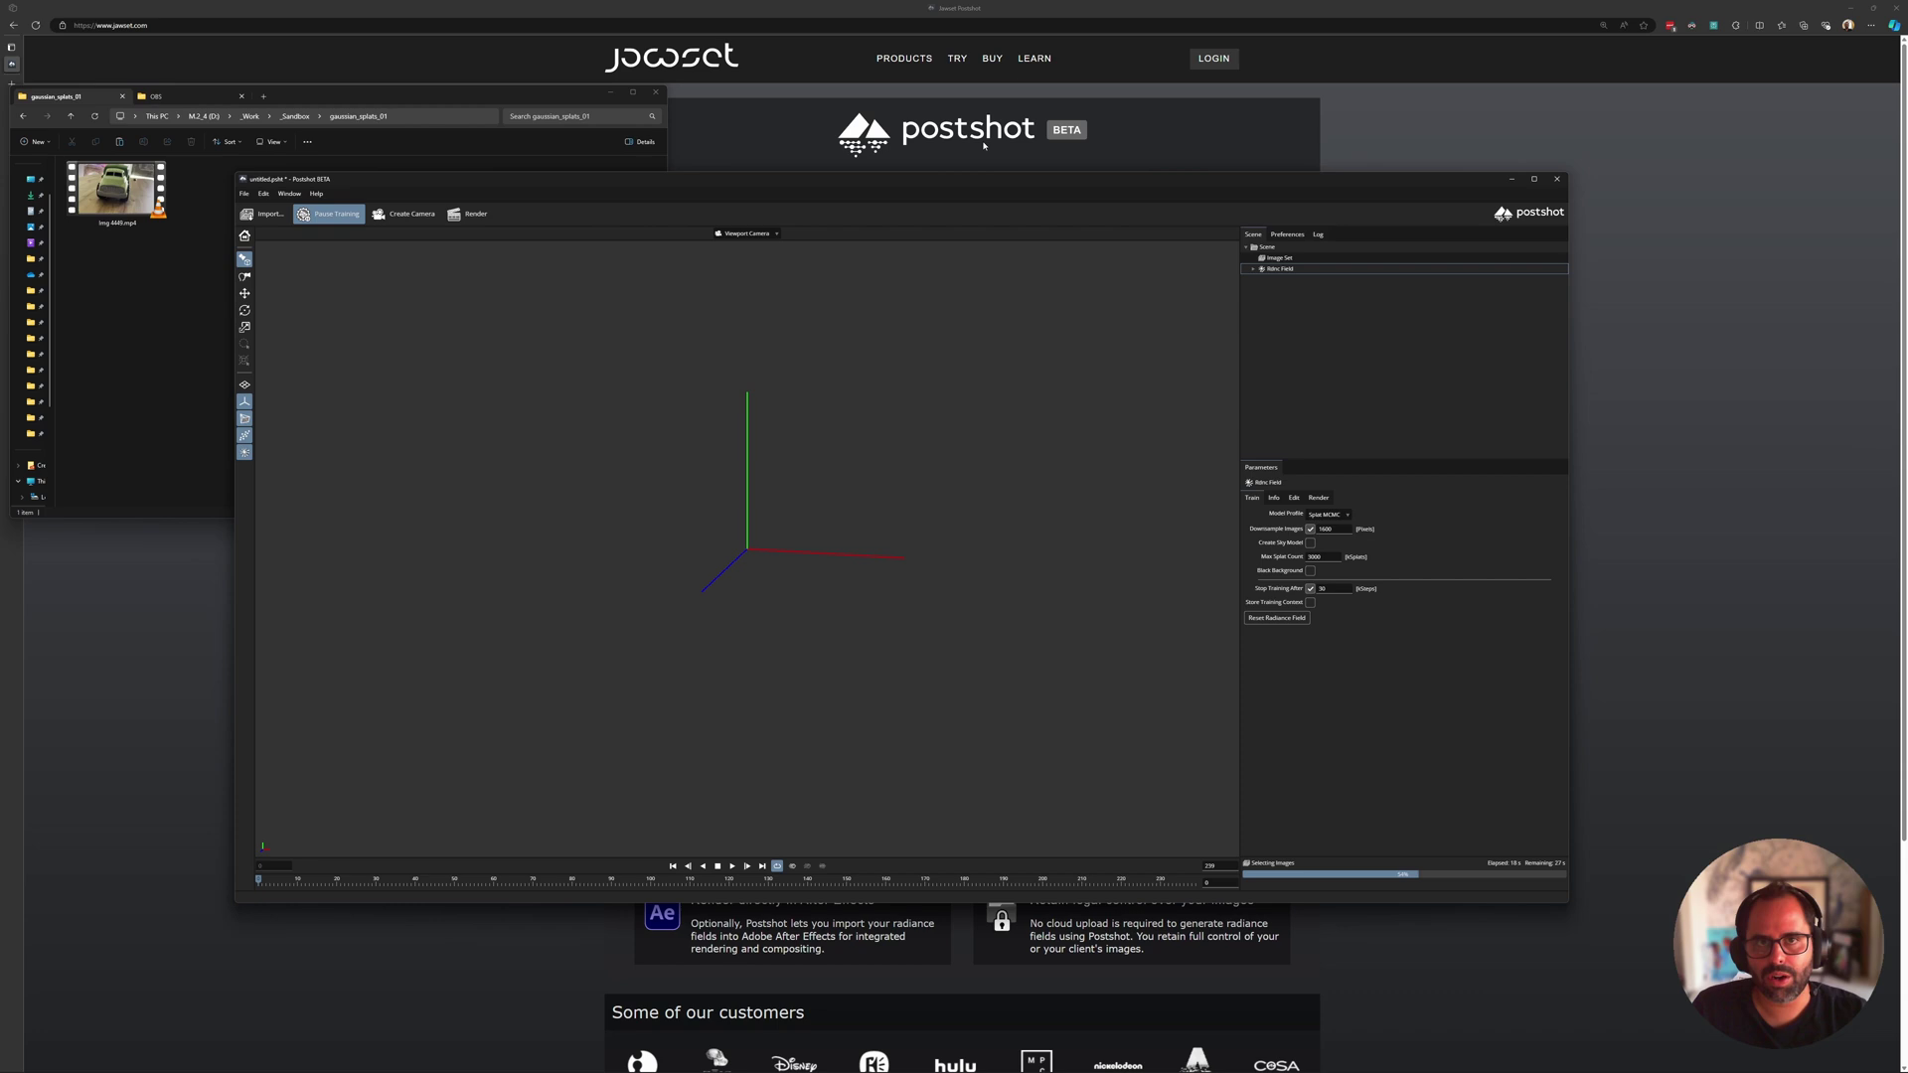
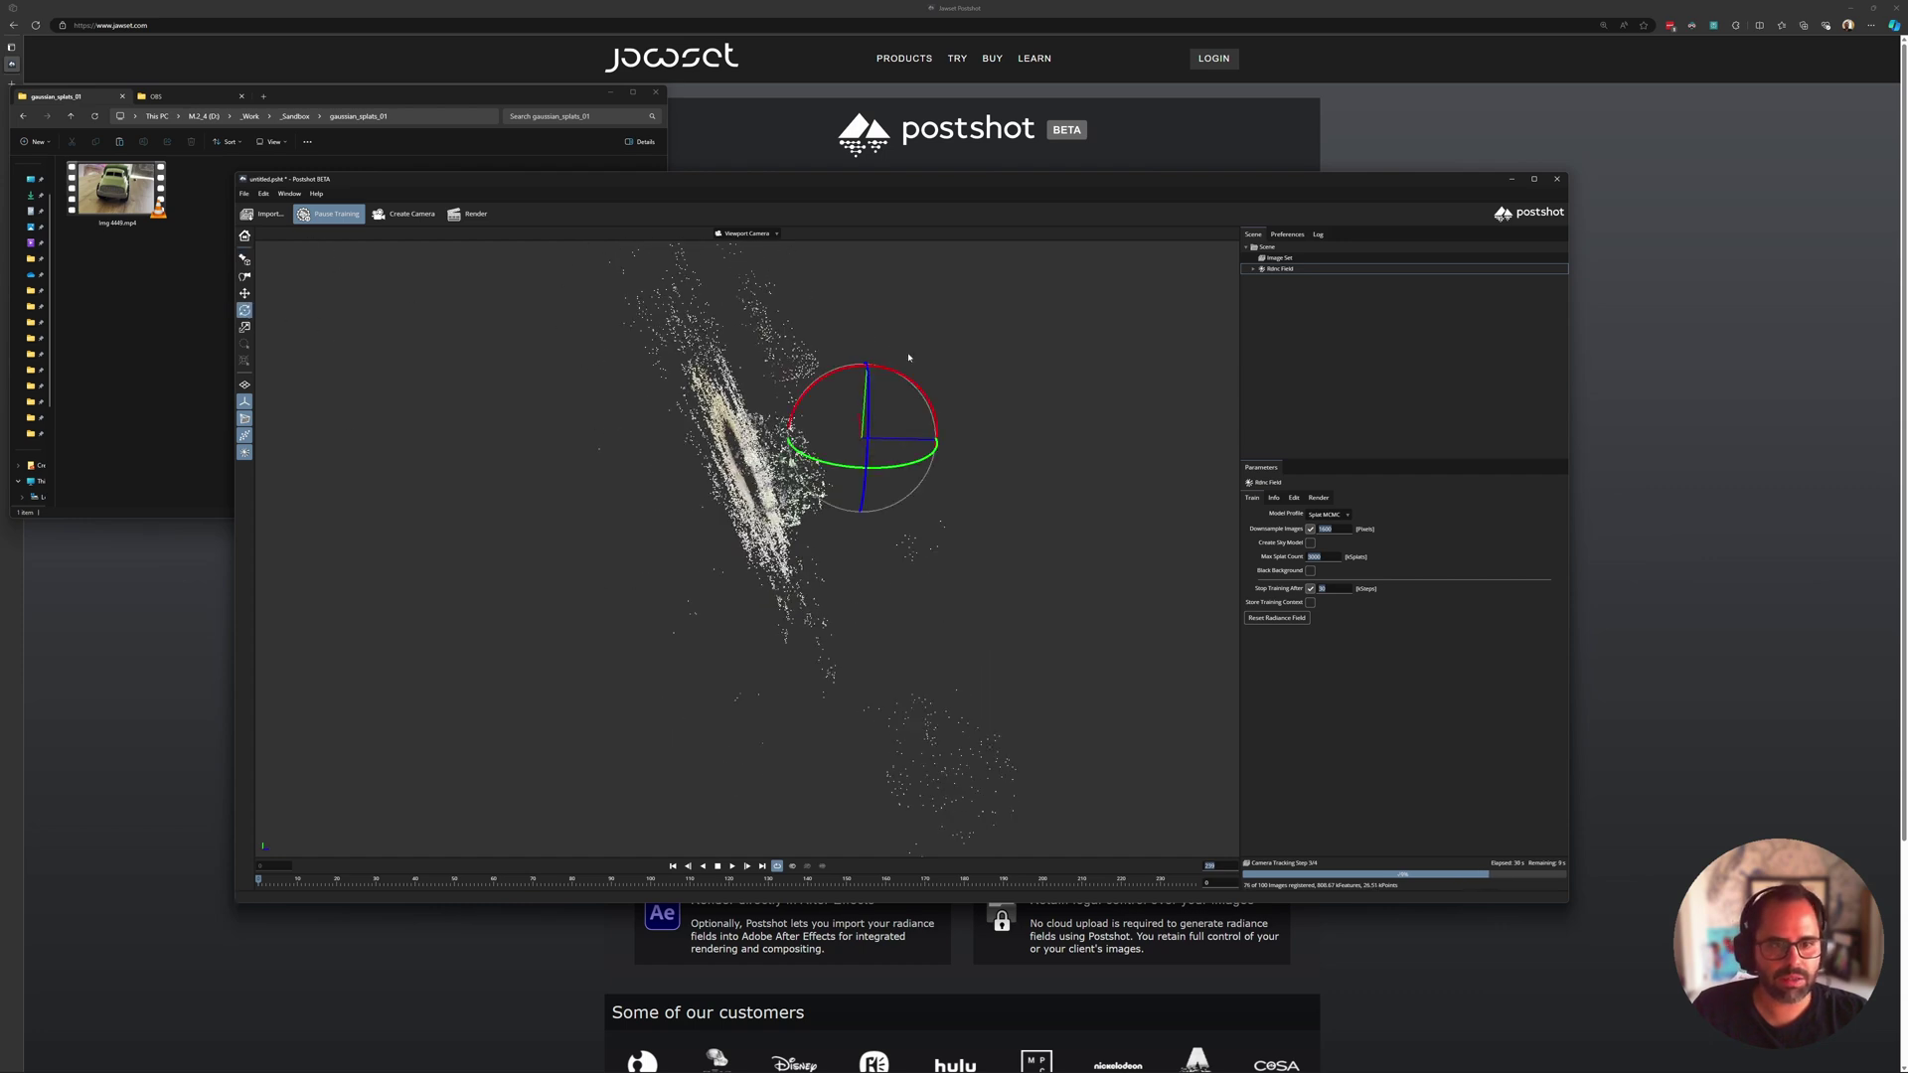
# Inspect the truck scene from several angles in a maximized Postshot window during training and dismiss the step limit notice.
pyautogui.moveTo(853, 372); pyautogui.dragTo(618, 427)
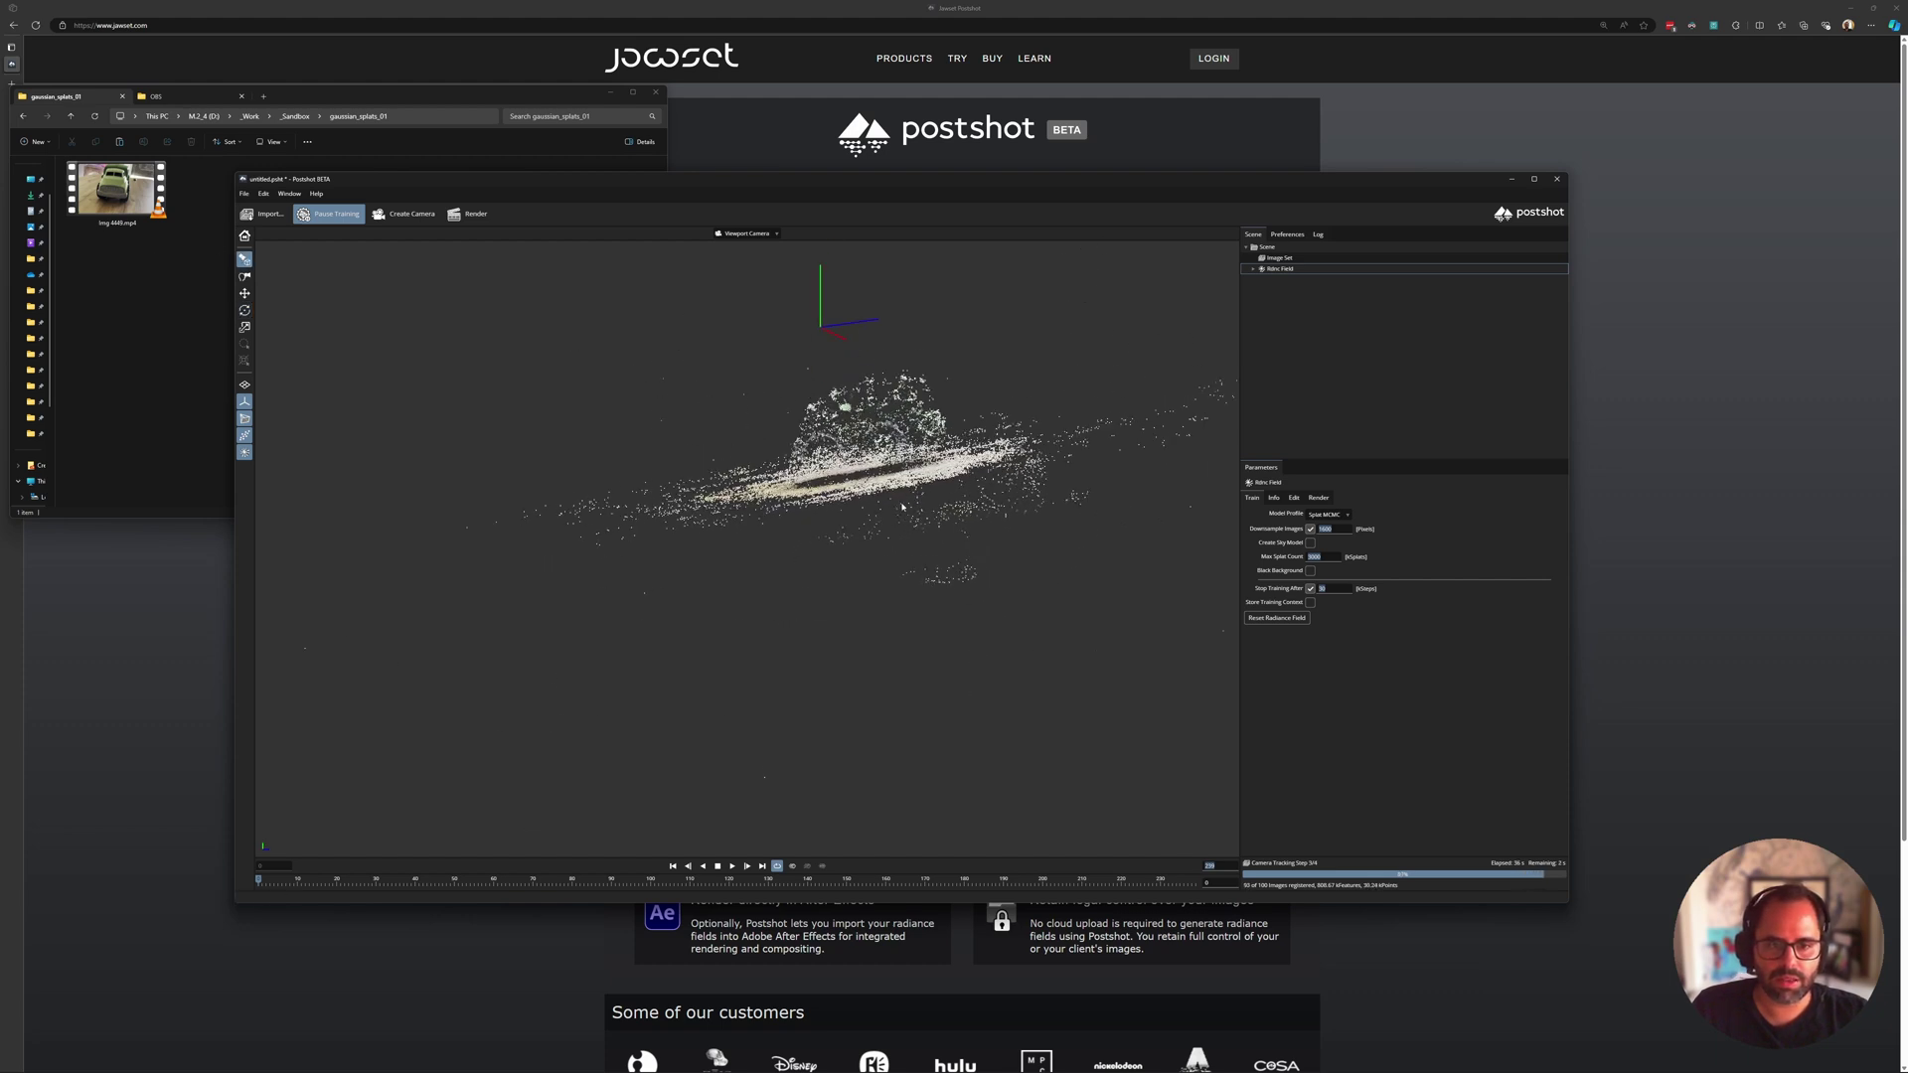
pyautogui.moveTo(875, 477); pyautogui.dragTo(765, 485)
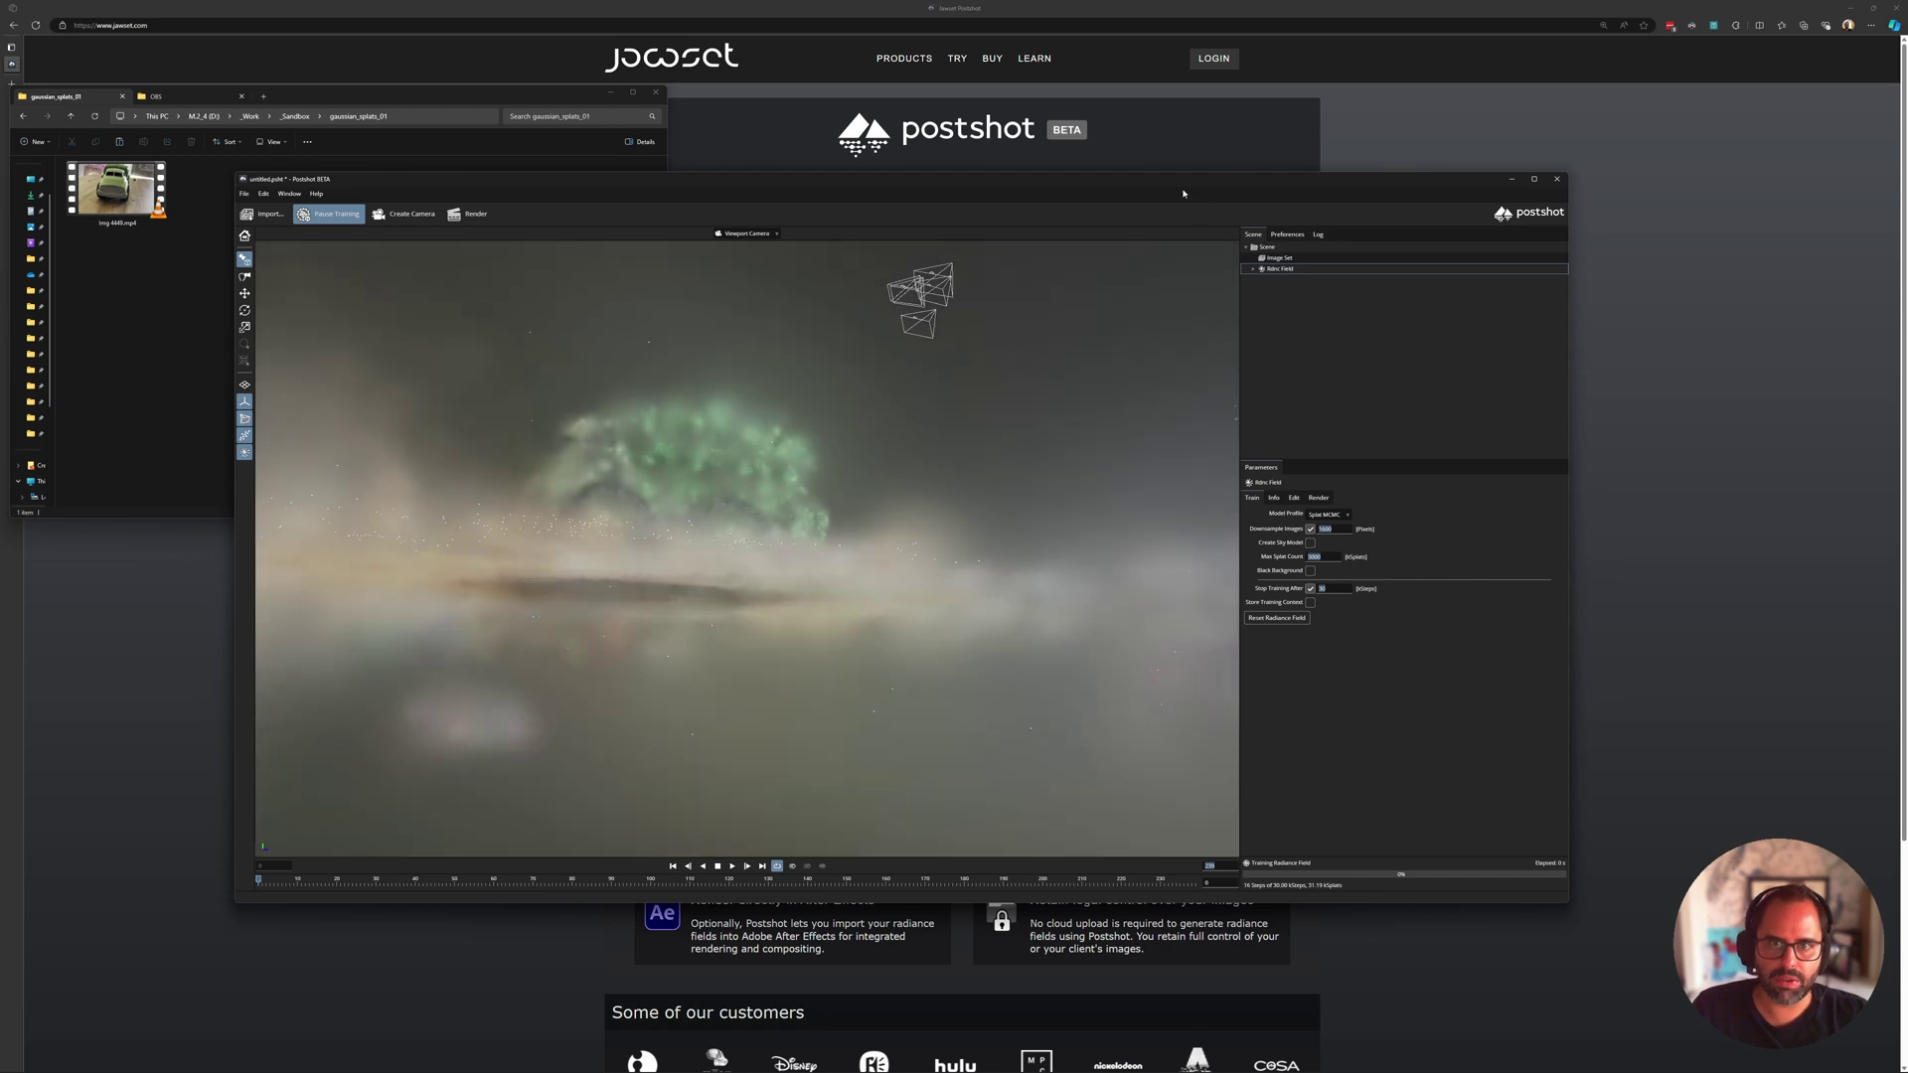
pyautogui.doubleClick(1242, 184)
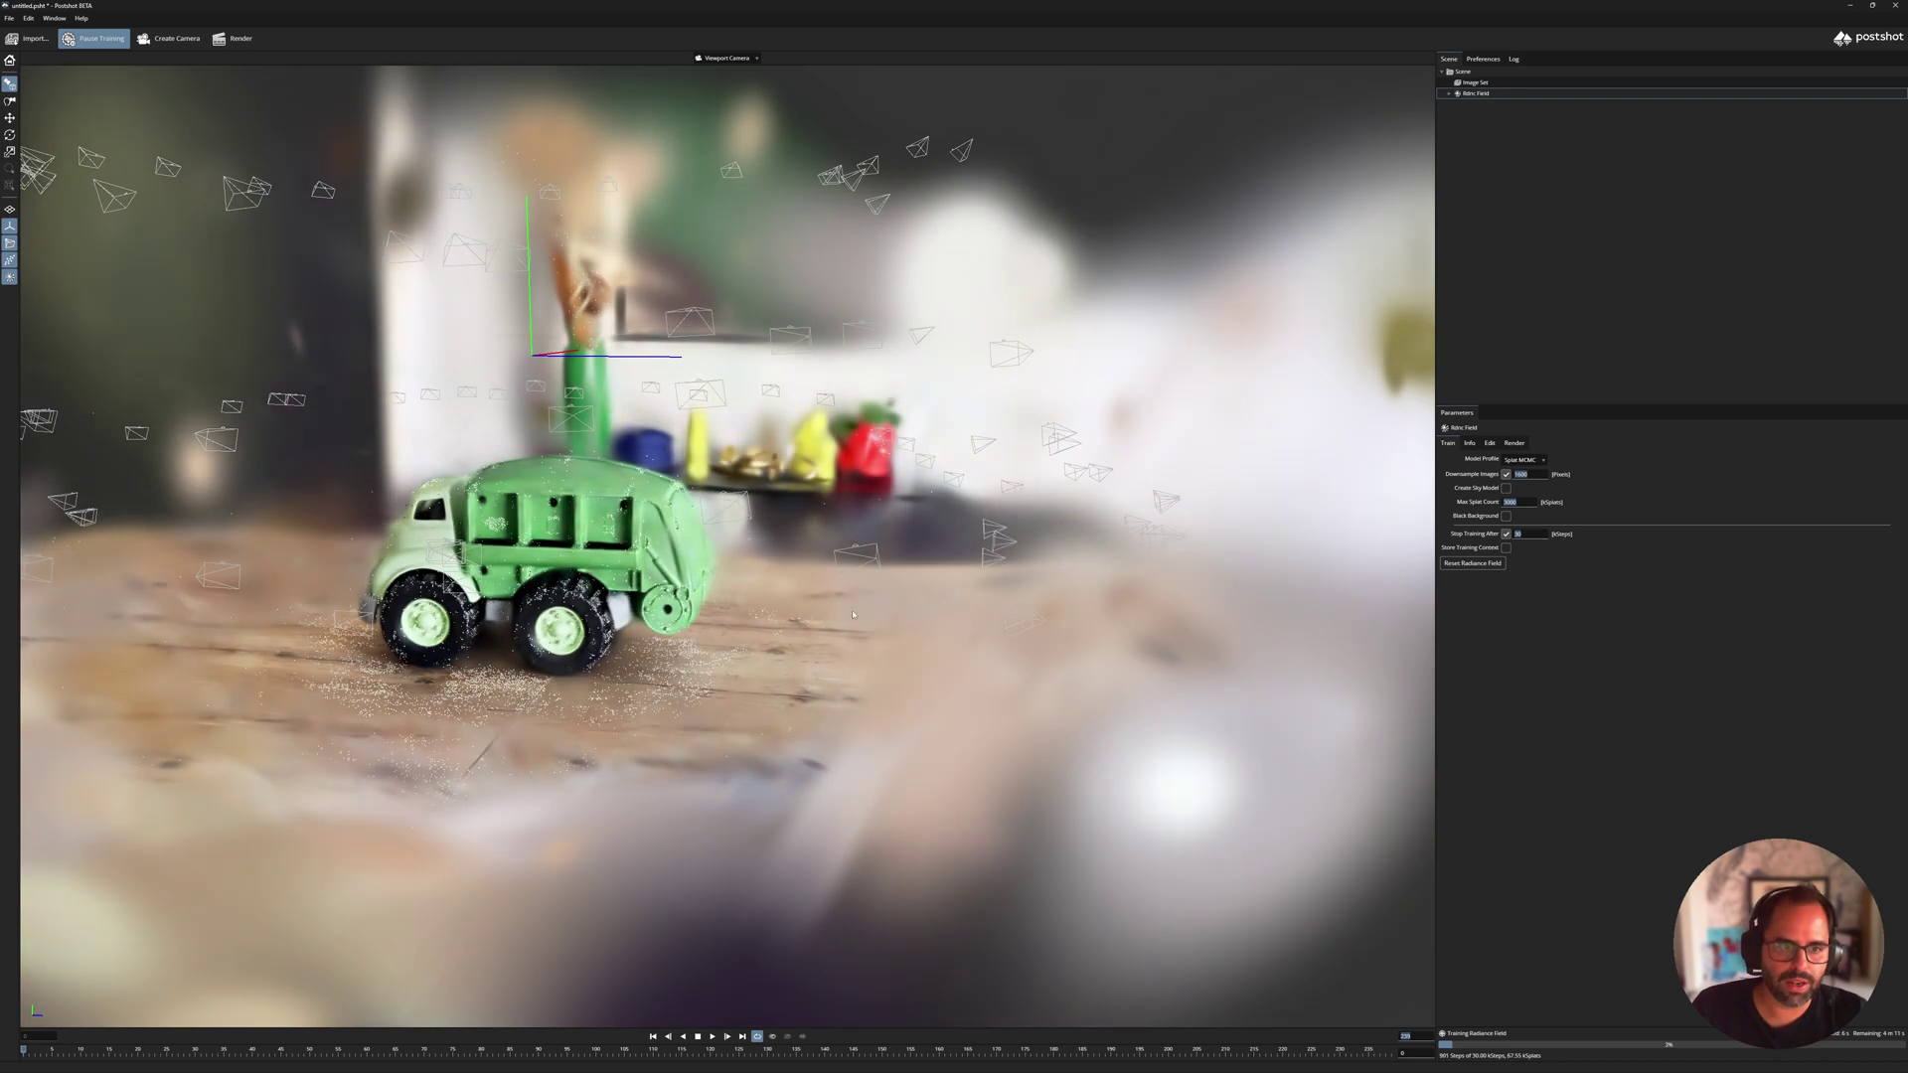
pyautogui.moveTo(1043, 848); pyautogui.dragTo(1122, 864)
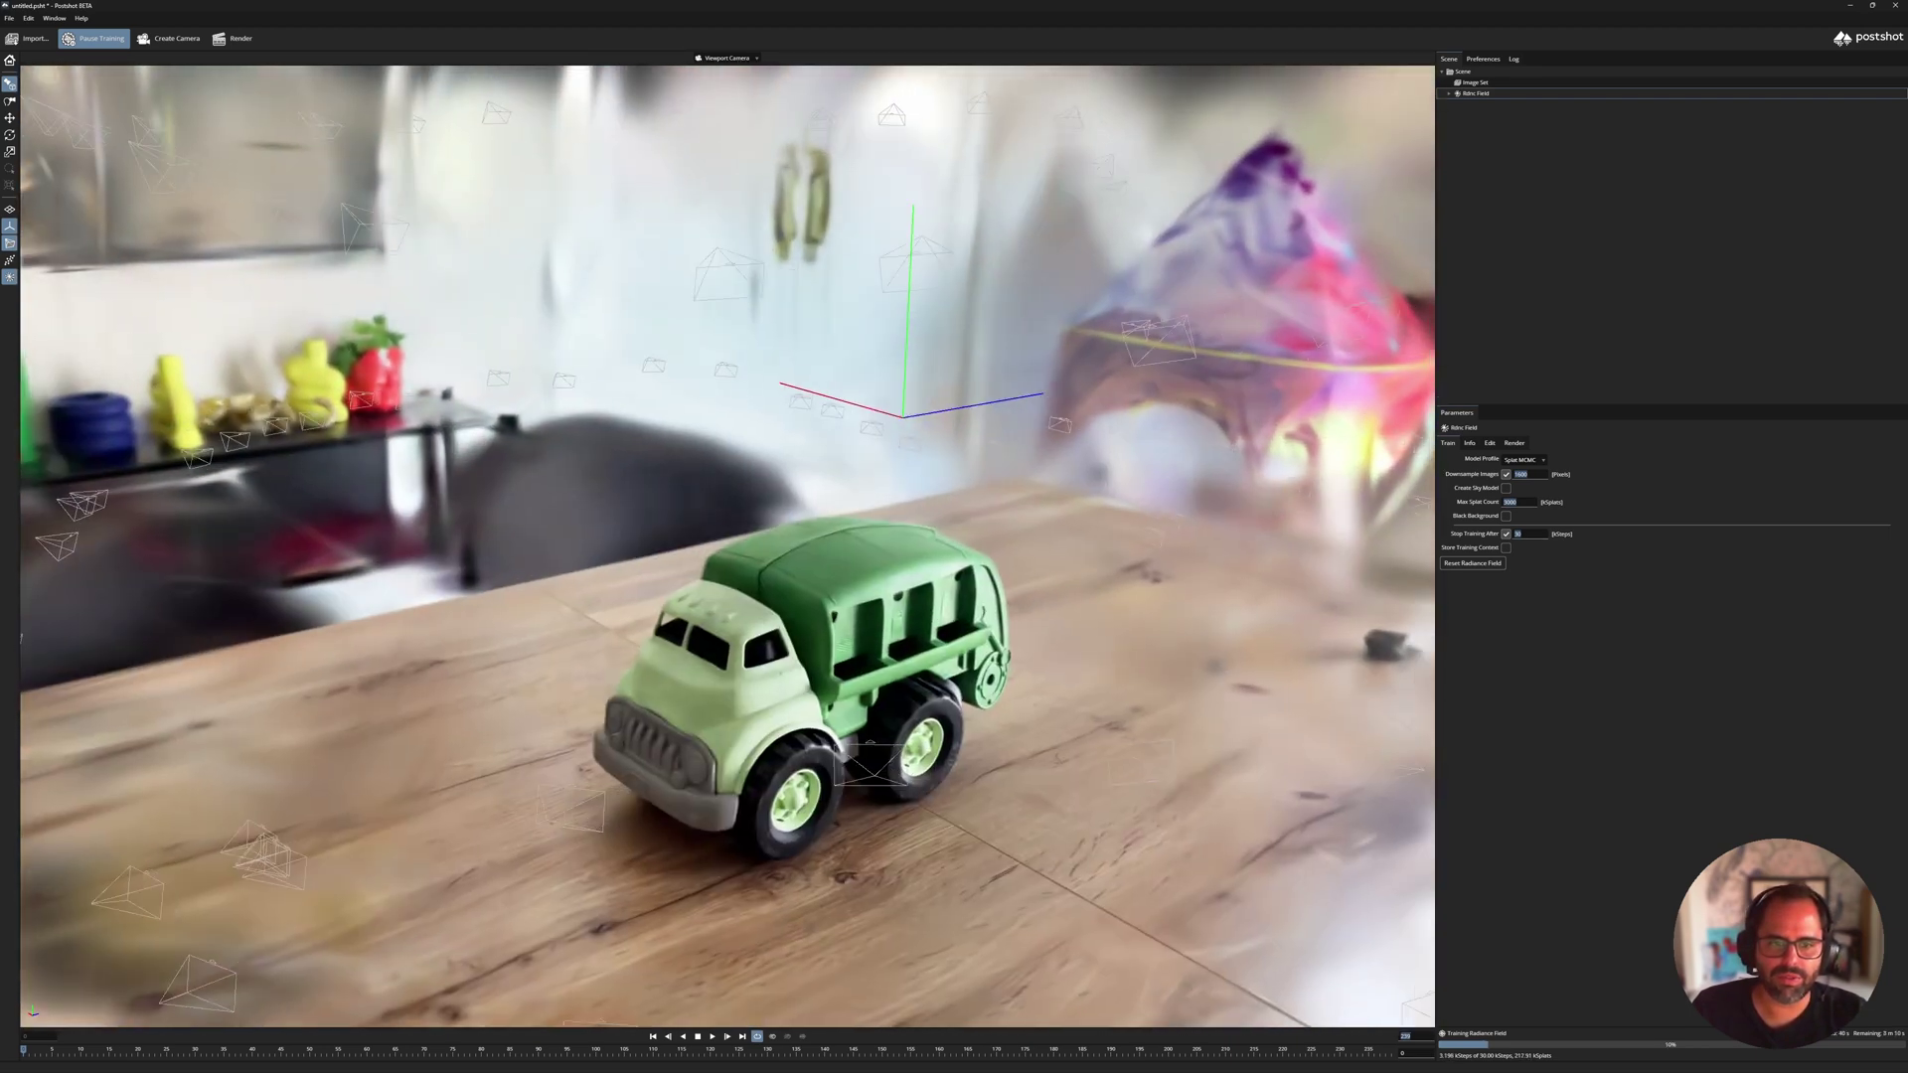
pyautogui.moveTo(727, 546)
pyautogui.mouseDown()
pyautogui.moveTo(1028, 547)
pyautogui.moveTo(759, 528)
pyautogui.mouseUp()
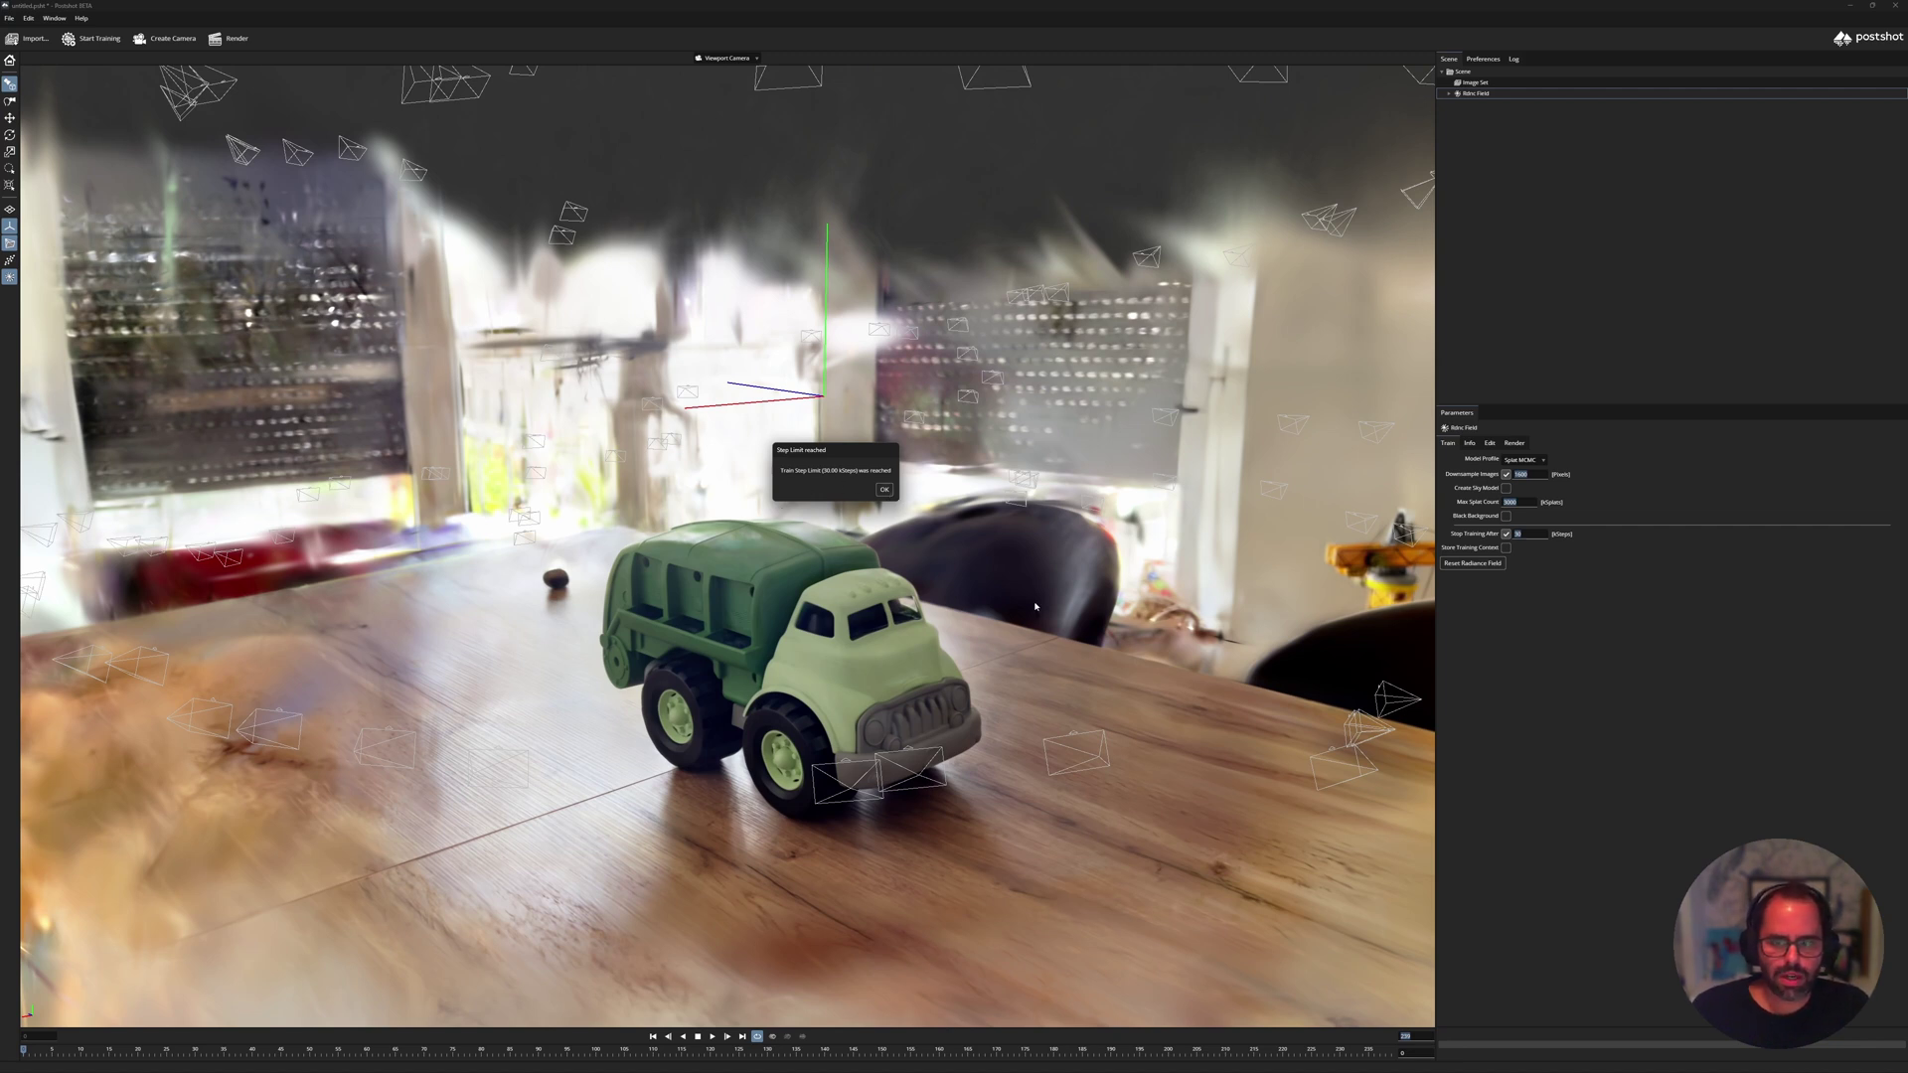
pyautogui.click(883, 487)
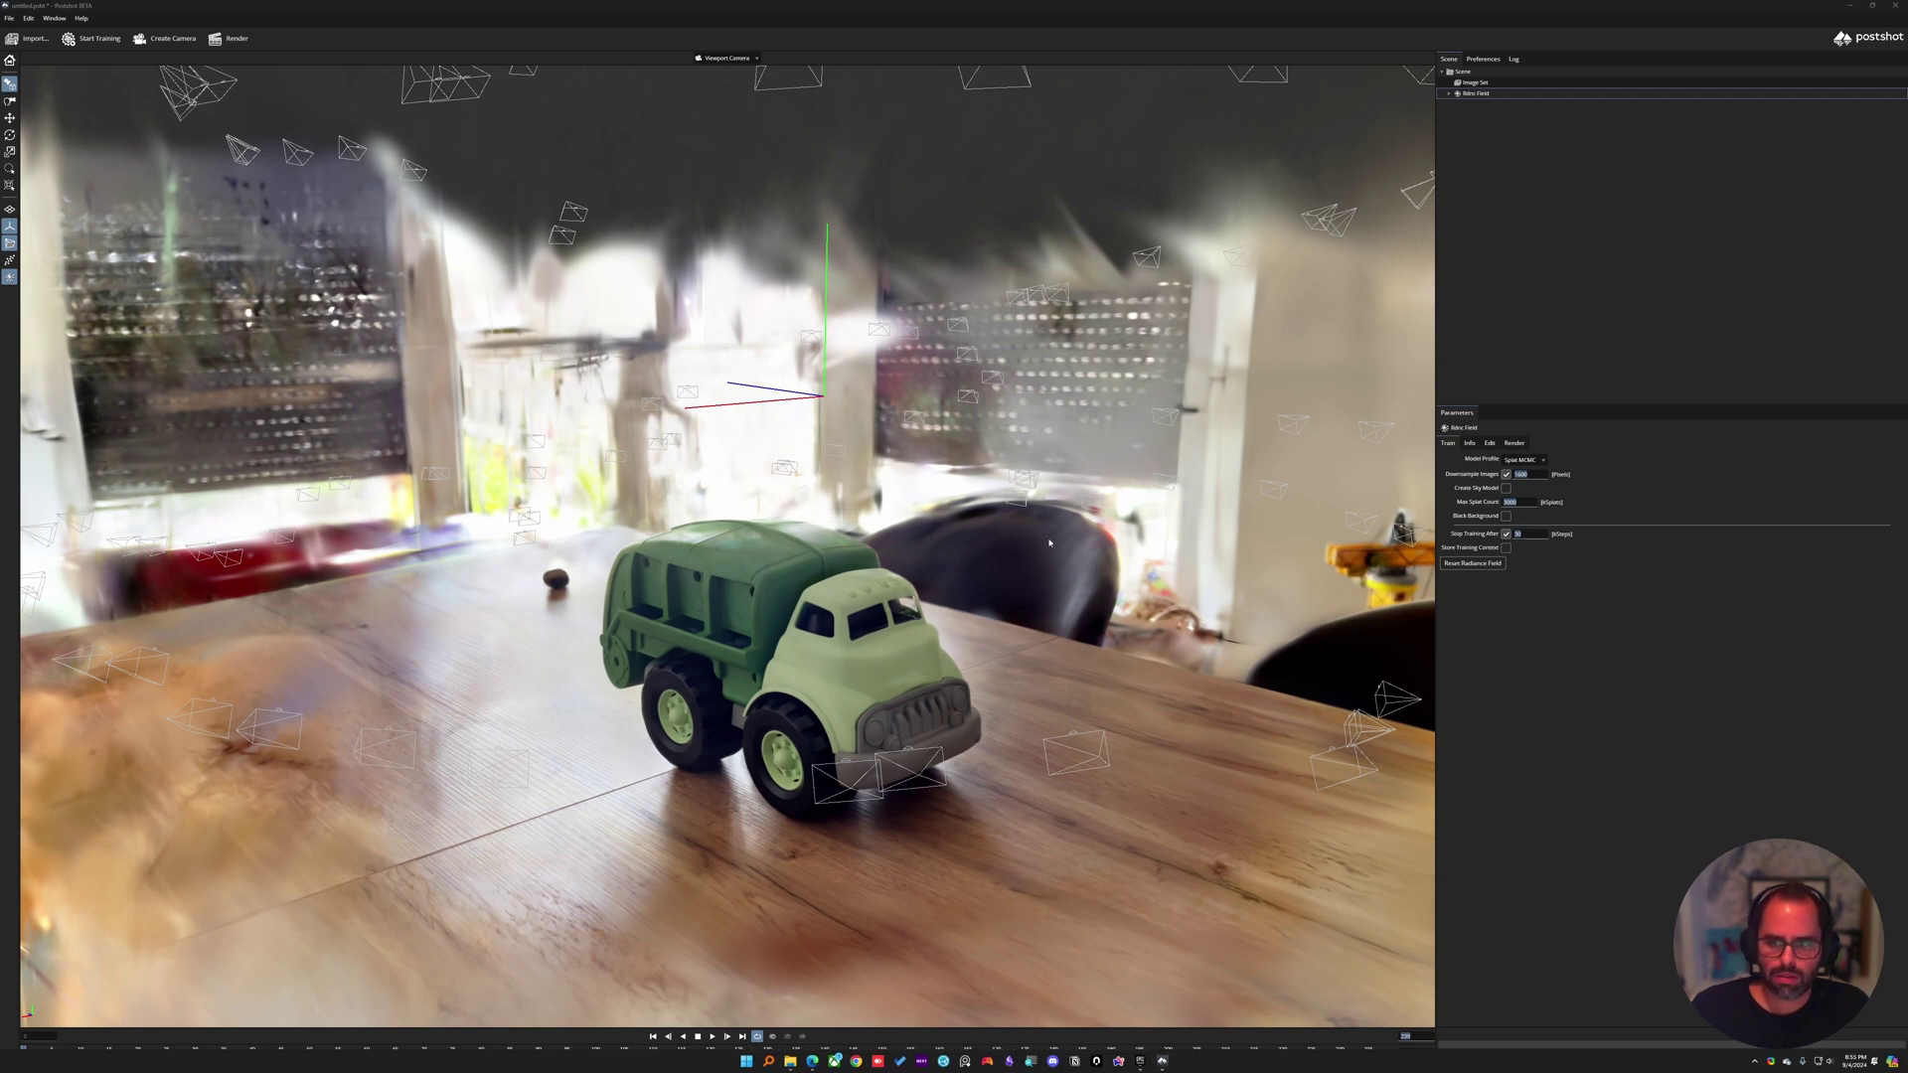
# Examine the whole trained splat scene from afar and the truck on the table up close from different sides.
pyautogui.moveTo(891, 693); pyautogui.dragTo(1169, 469)
pyautogui.scroll(-5, 756, 569)
pyautogui.scroll(-8, 838, 532)
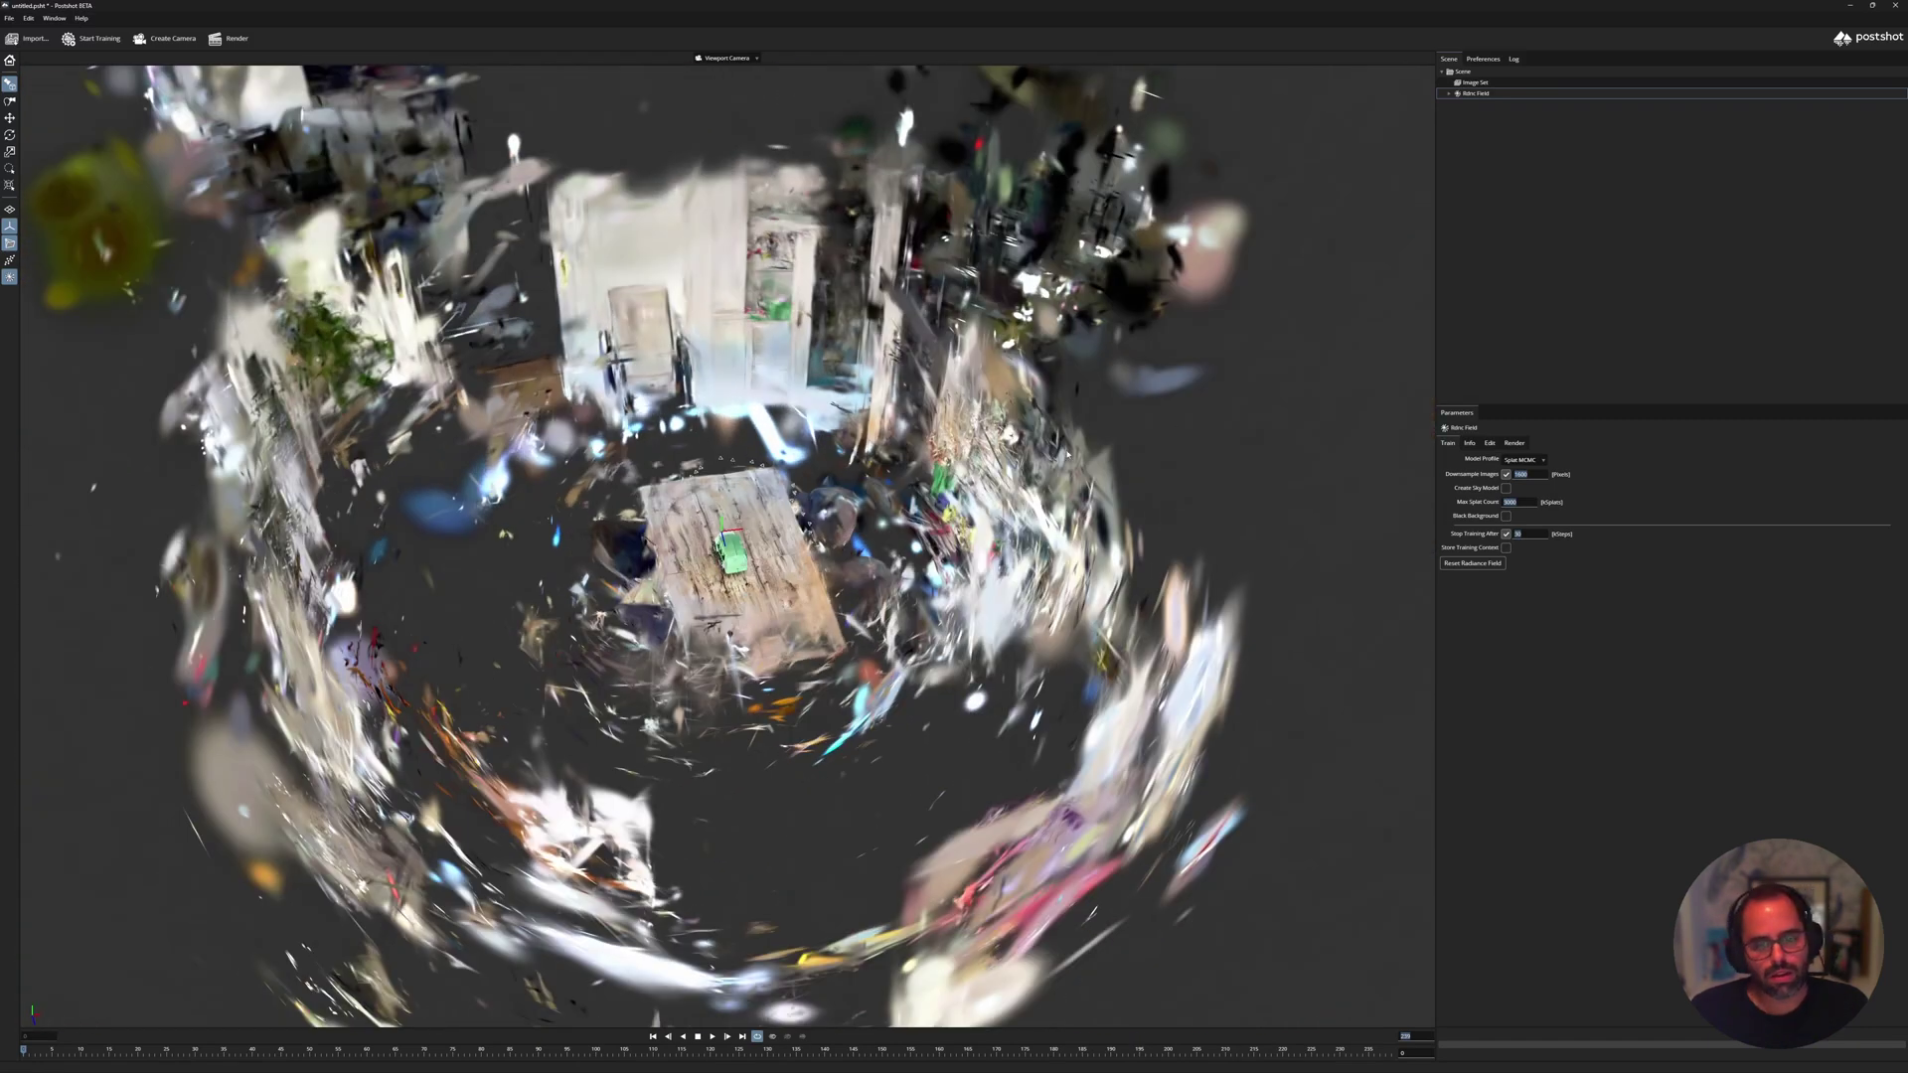
pyautogui.moveTo(437, 220); pyautogui.dragTo(700, 604)
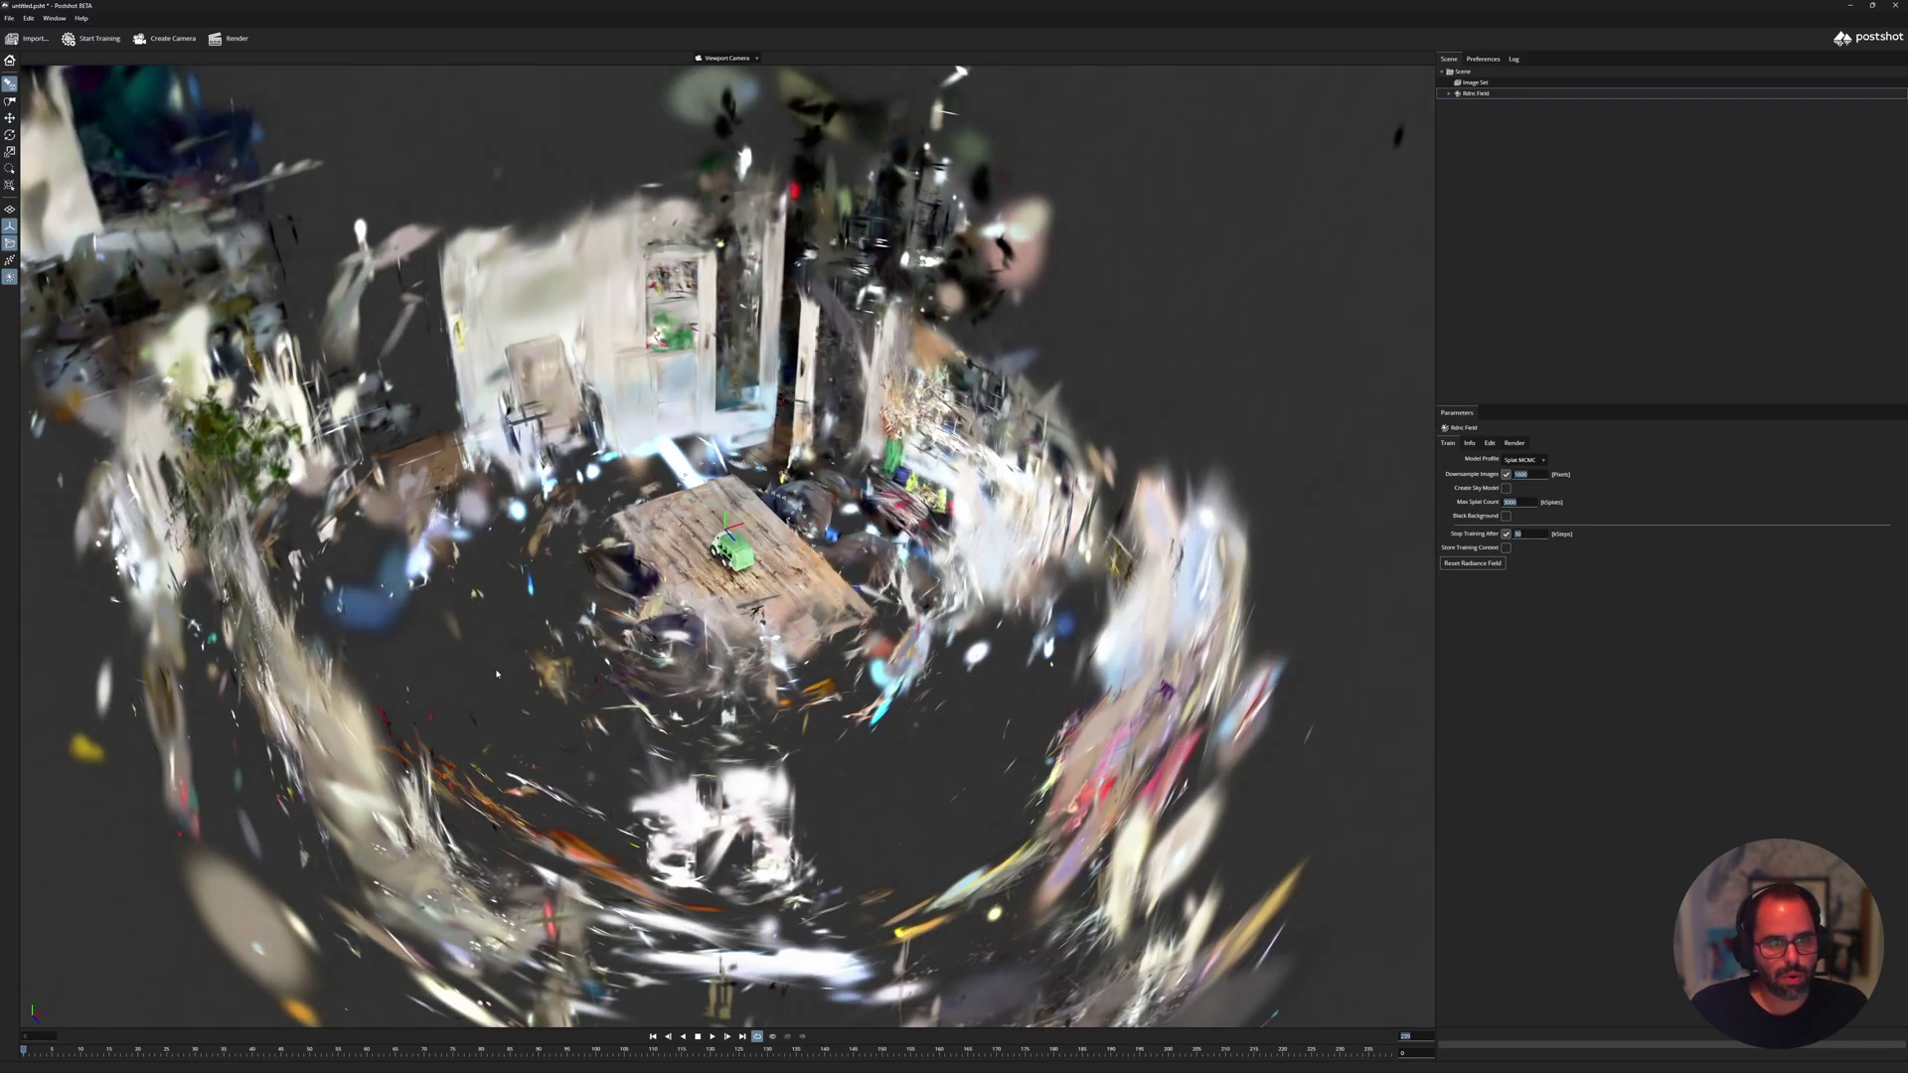
pyautogui.scroll(4, 700, 605)
pyautogui.scroll(6, 700, 604)
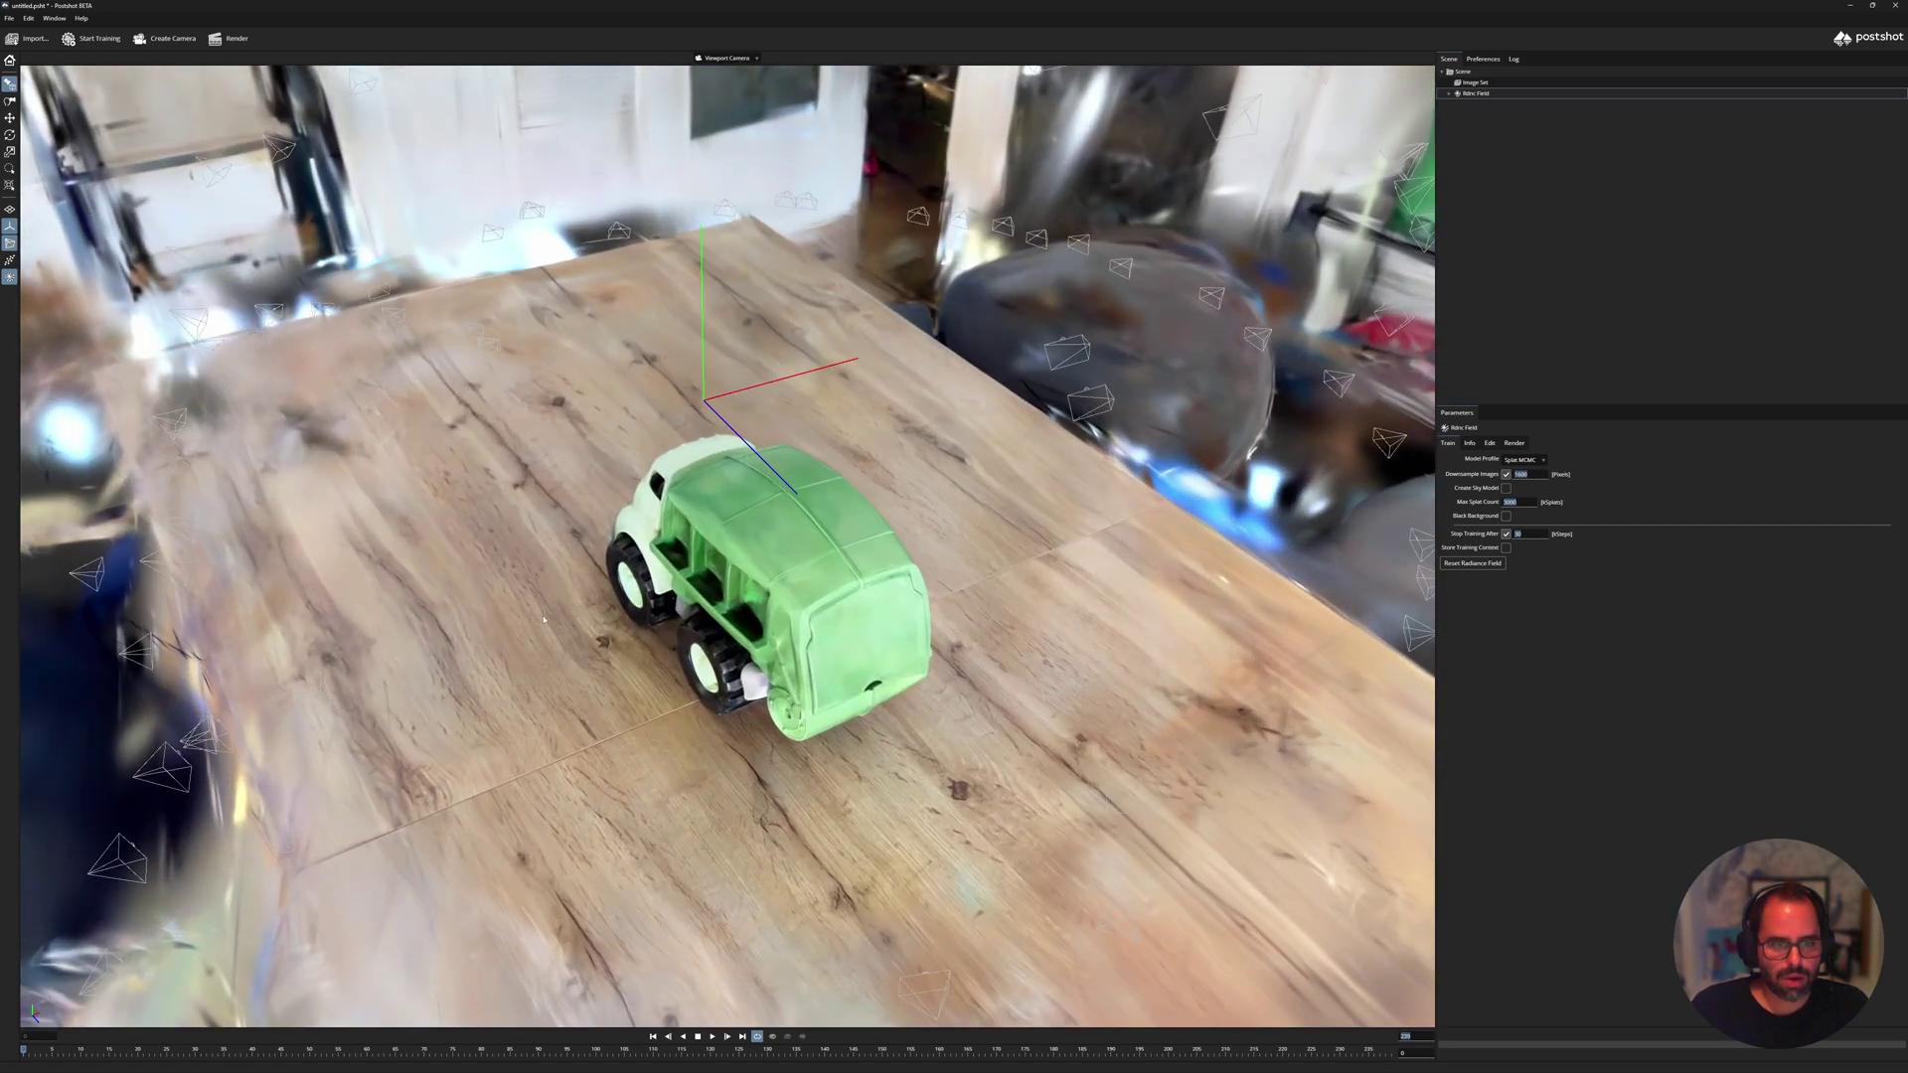
pyautogui.moveTo(701, 604); pyautogui.dragTo(118, 308)
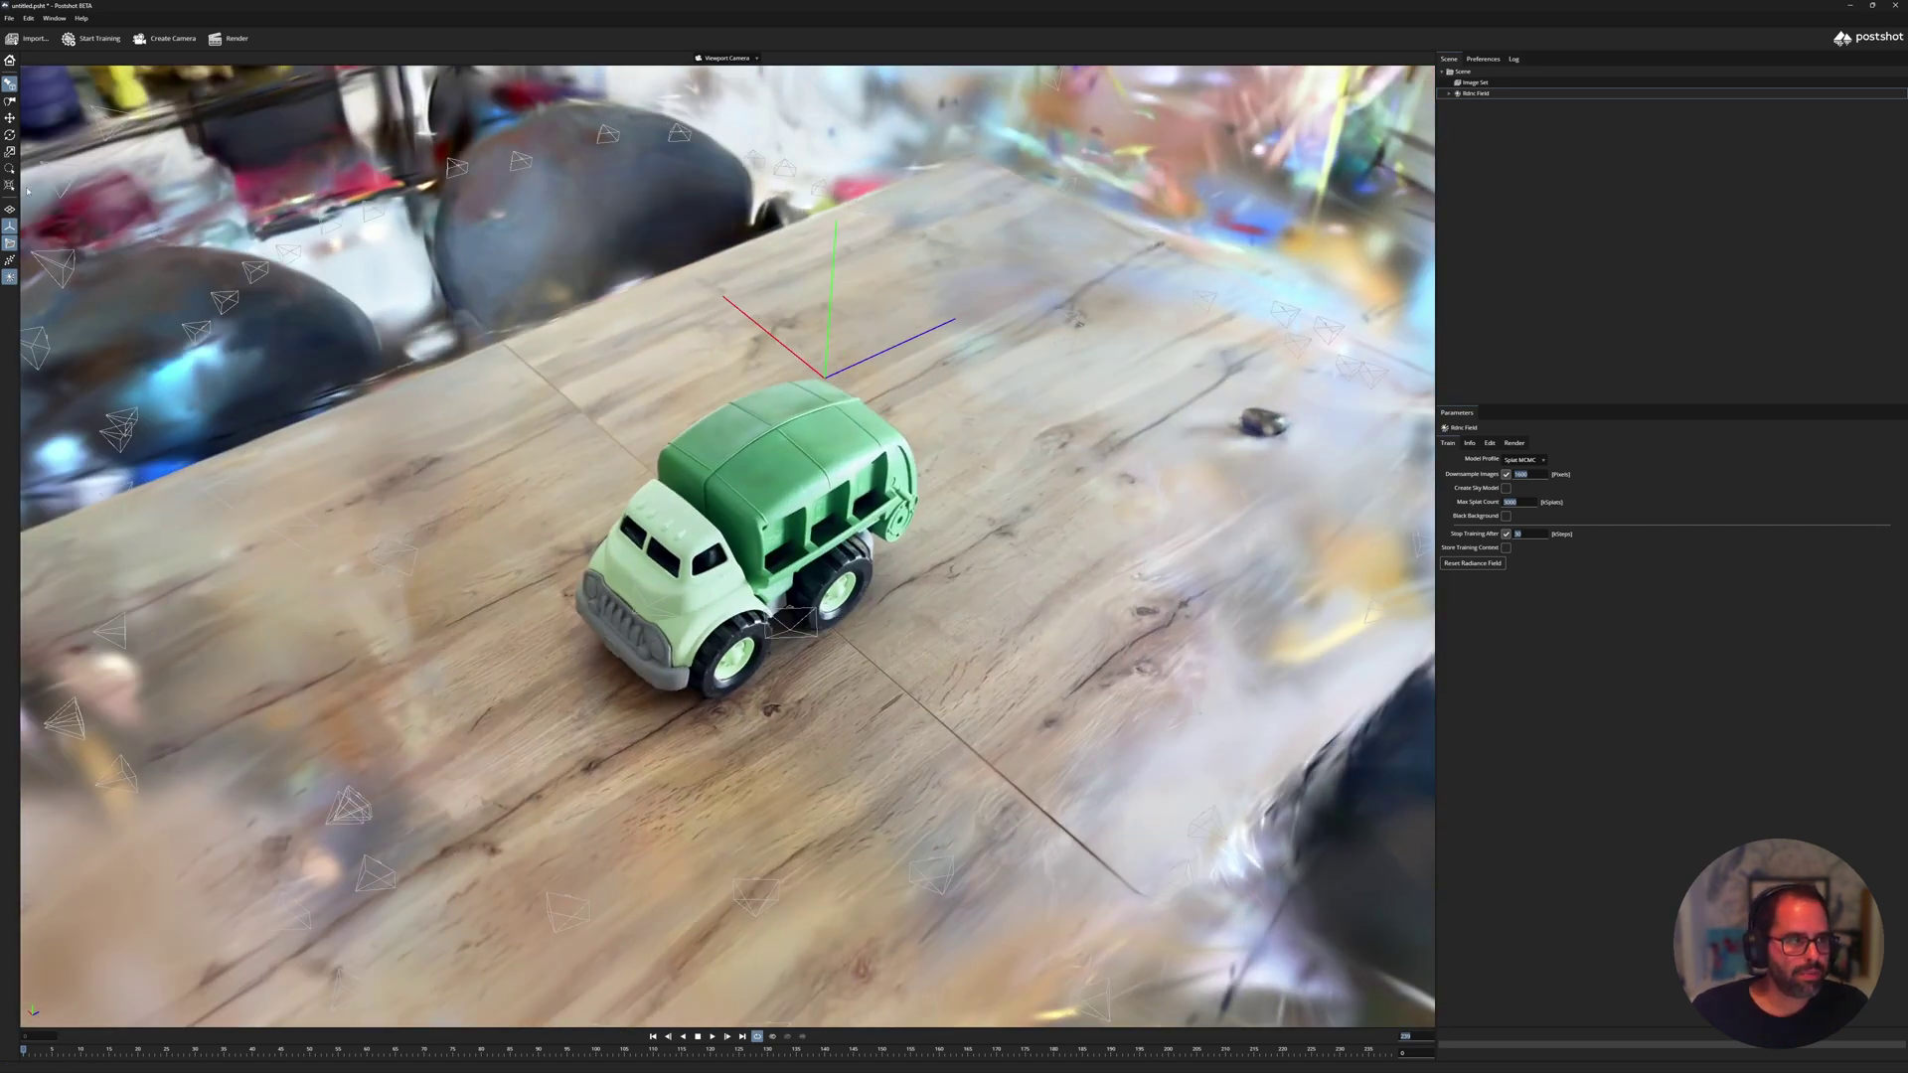
# Try brush-selecting and deleting a patch of table splats beside the truck.
pyautogui.moveTo(581, 615)
pyautogui.mouseDown()
pyautogui.moveTo(657, 556)
pyautogui.moveTo(576, 605)
pyautogui.mouseUp()
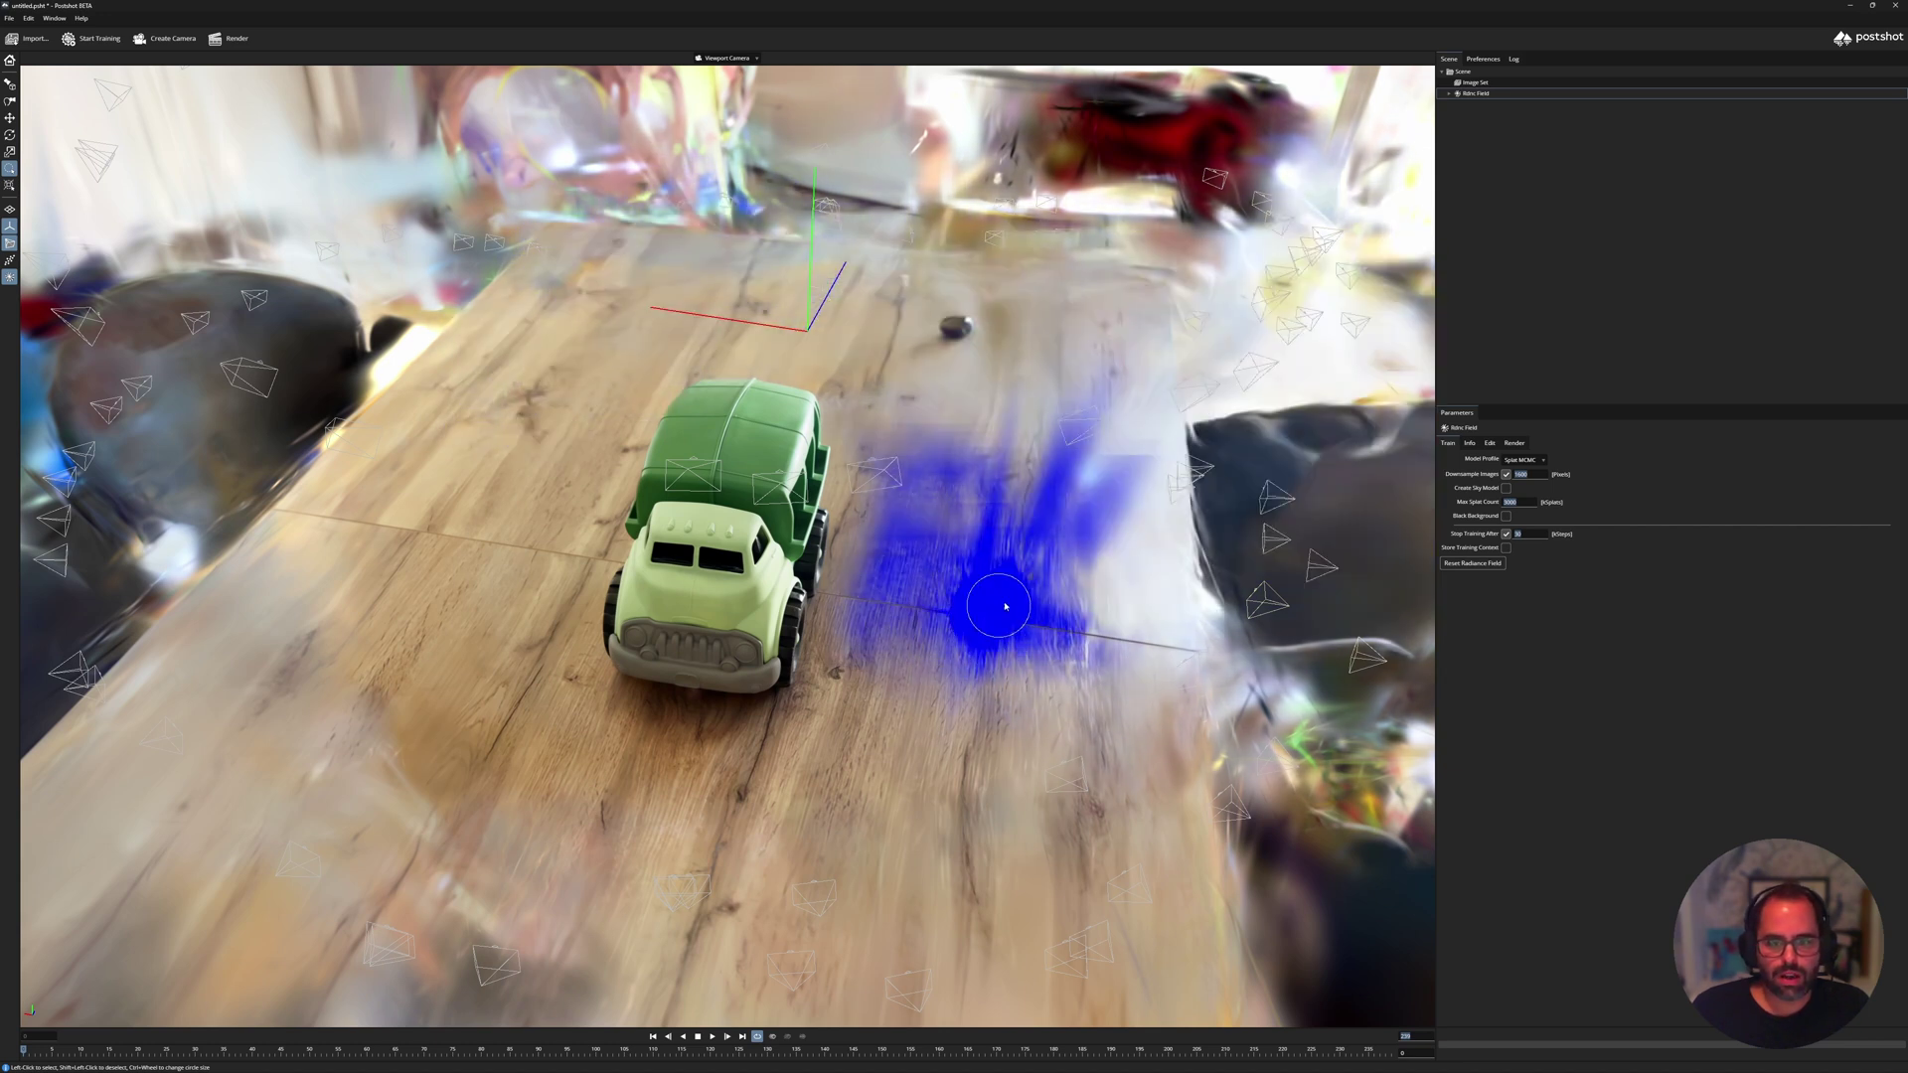
pyautogui.click(966, 626)
pyautogui.press('Delete')
# Enlarge the circular selection brush and paint a broad selection over the table splats all around the truck.
pyautogui.scroll(2, 1007, 594)
pyautogui.scroll(-1, 1006, 587)
pyautogui.scroll(-1, 1006, 587)
pyautogui.keyDown('ctrl'); pyautogui.scroll(3, 1044, 583); pyautogui.keyUp('ctrl')
pyautogui.keyDown('ctrl'); pyautogui.scroll(1, 1042, 581); pyautogui.keyUp('ctrl')
pyautogui.keyDown('ctrl'); pyautogui.scroll(4, 1041, 579); pyautogui.keyUp('ctrl')
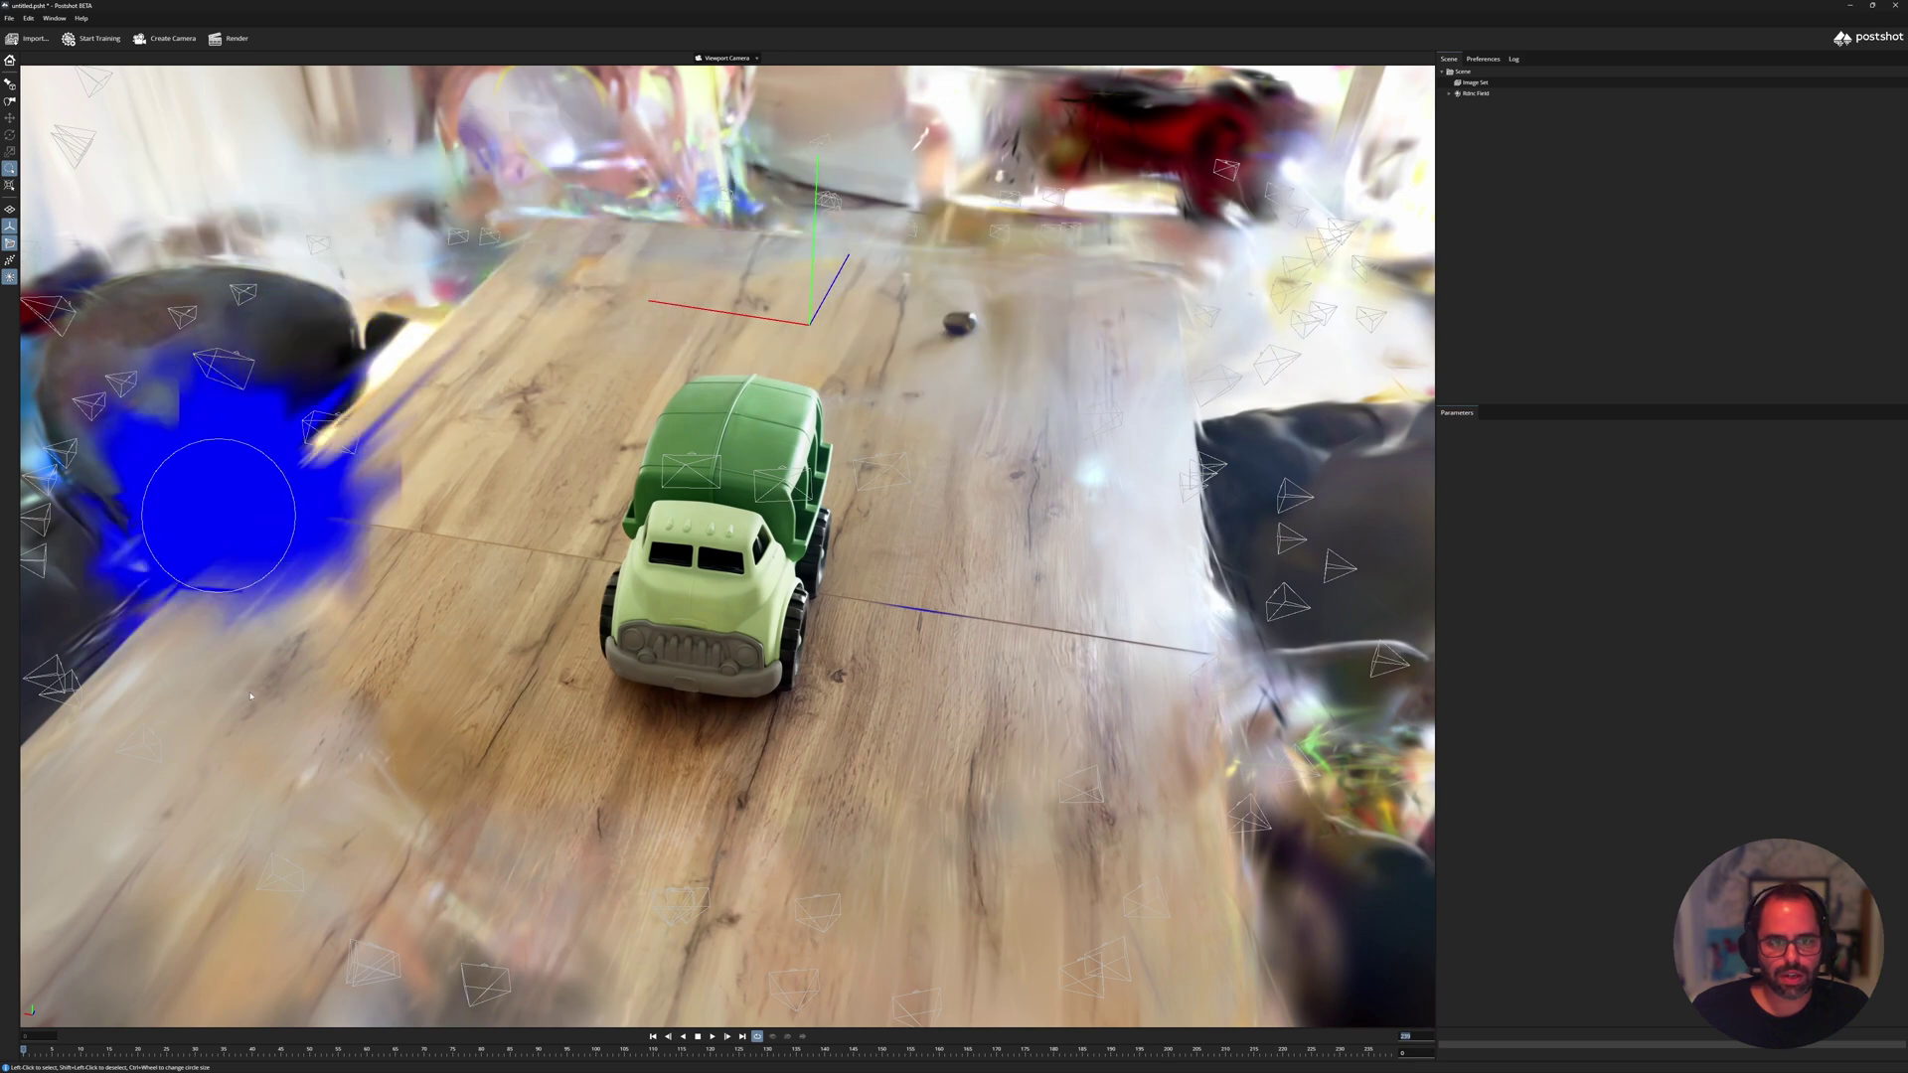
pyautogui.moveTo(1189, 735)
pyautogui.mouseDown()
pyautogui.moveTo(1126, 434)
pyautogui.moveTo(484, 354)
pyautogui.moveTo(664, 848)
pyautogui.moveTo(924, 626)
pyautogui.mouseUp()
pyautogui.scroll(-5, 716, 694)
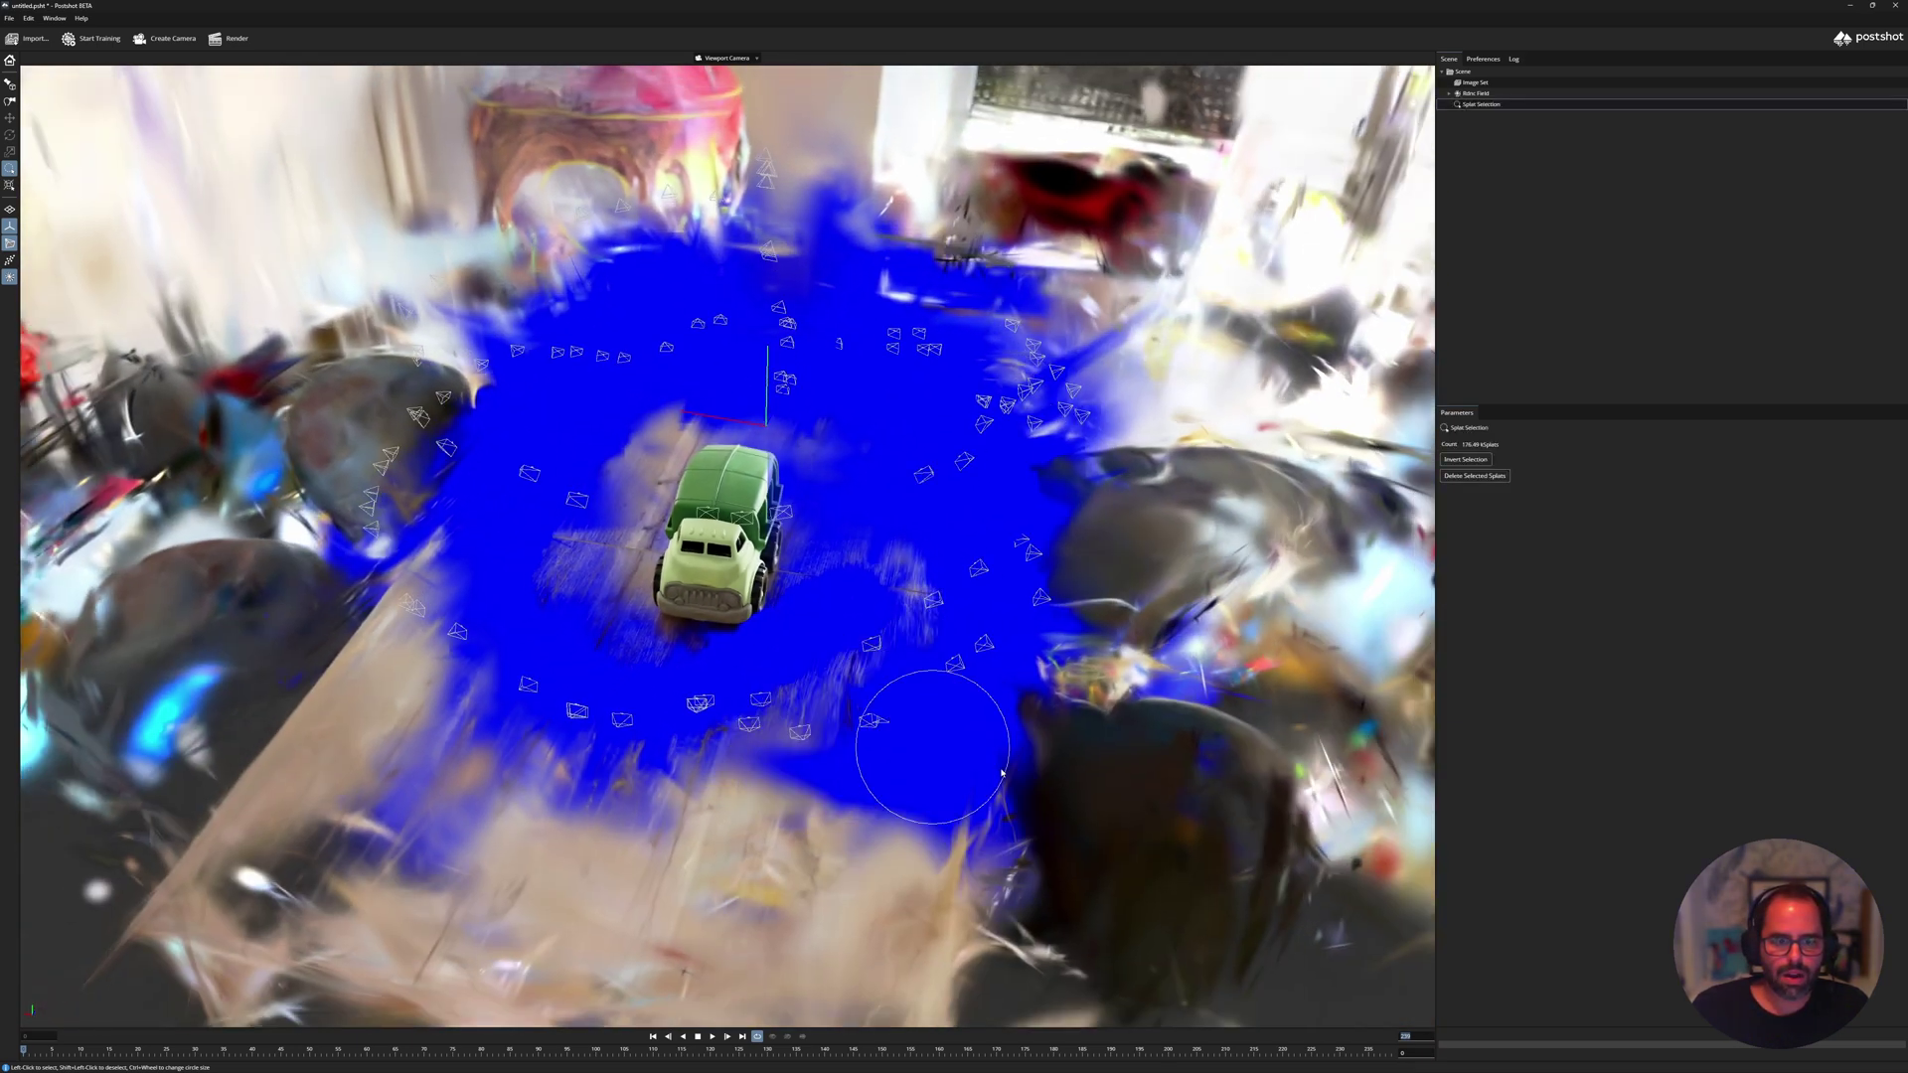
# Examine how far the painted selection reaches into the scene from above, from afar and up close.
pyautogui.keyDown('alt'); pyautogui.moveTo(1090, 792); pyautogui.dragTo(936, 672); pyautogui.keyUp('alt')
pyautogui.scroll(-2, 937, 672)
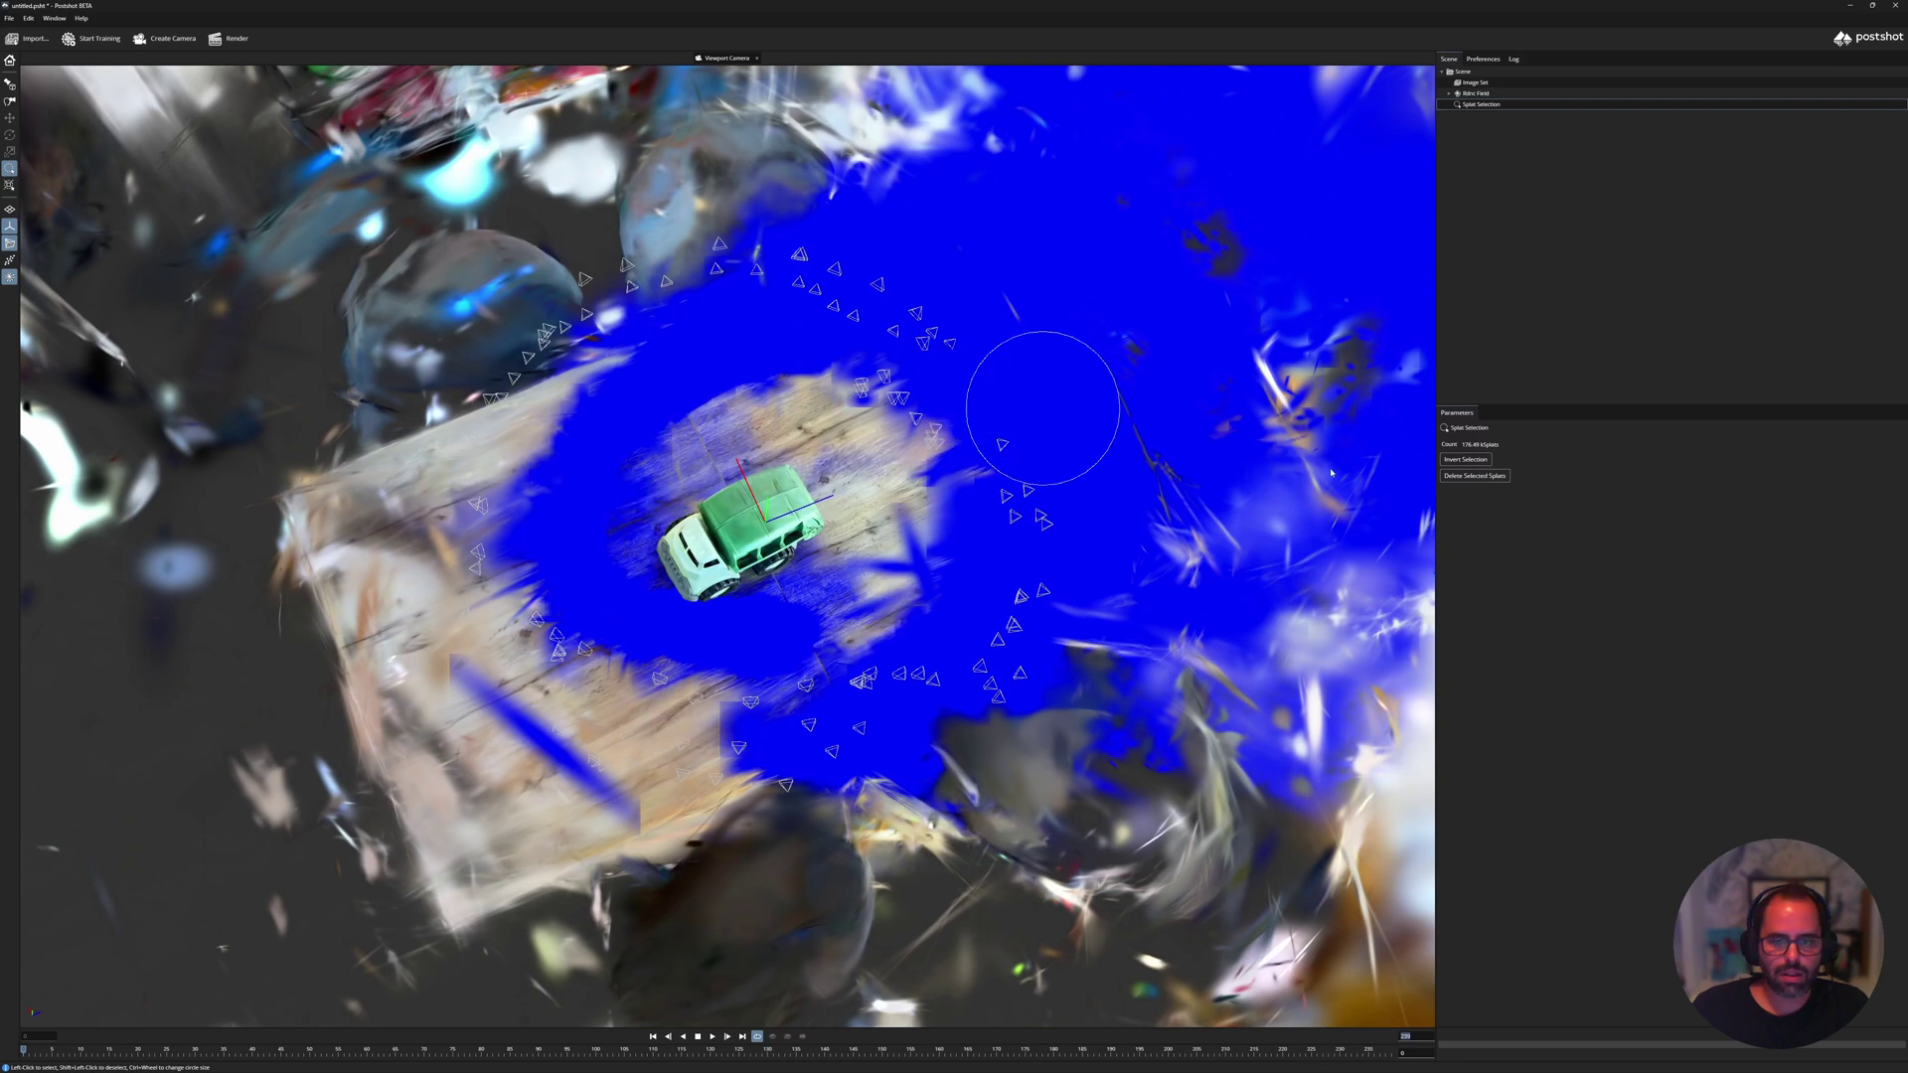
pyautogui.moveTo(576, 550)
pyautogui.keyDown('alt'); pyautogui.mouseDown()
pyautogui.moveTo(685, 327)
pyautogui.moveTo(616, 363)
pyautogui.moveTo(815, 318)
pyautogui.mouseUp(); pyautogui.keyUp('alt')
pyautogui.moveTo(577, 549); pyautogui.dragTo(188, 272, button='middle')
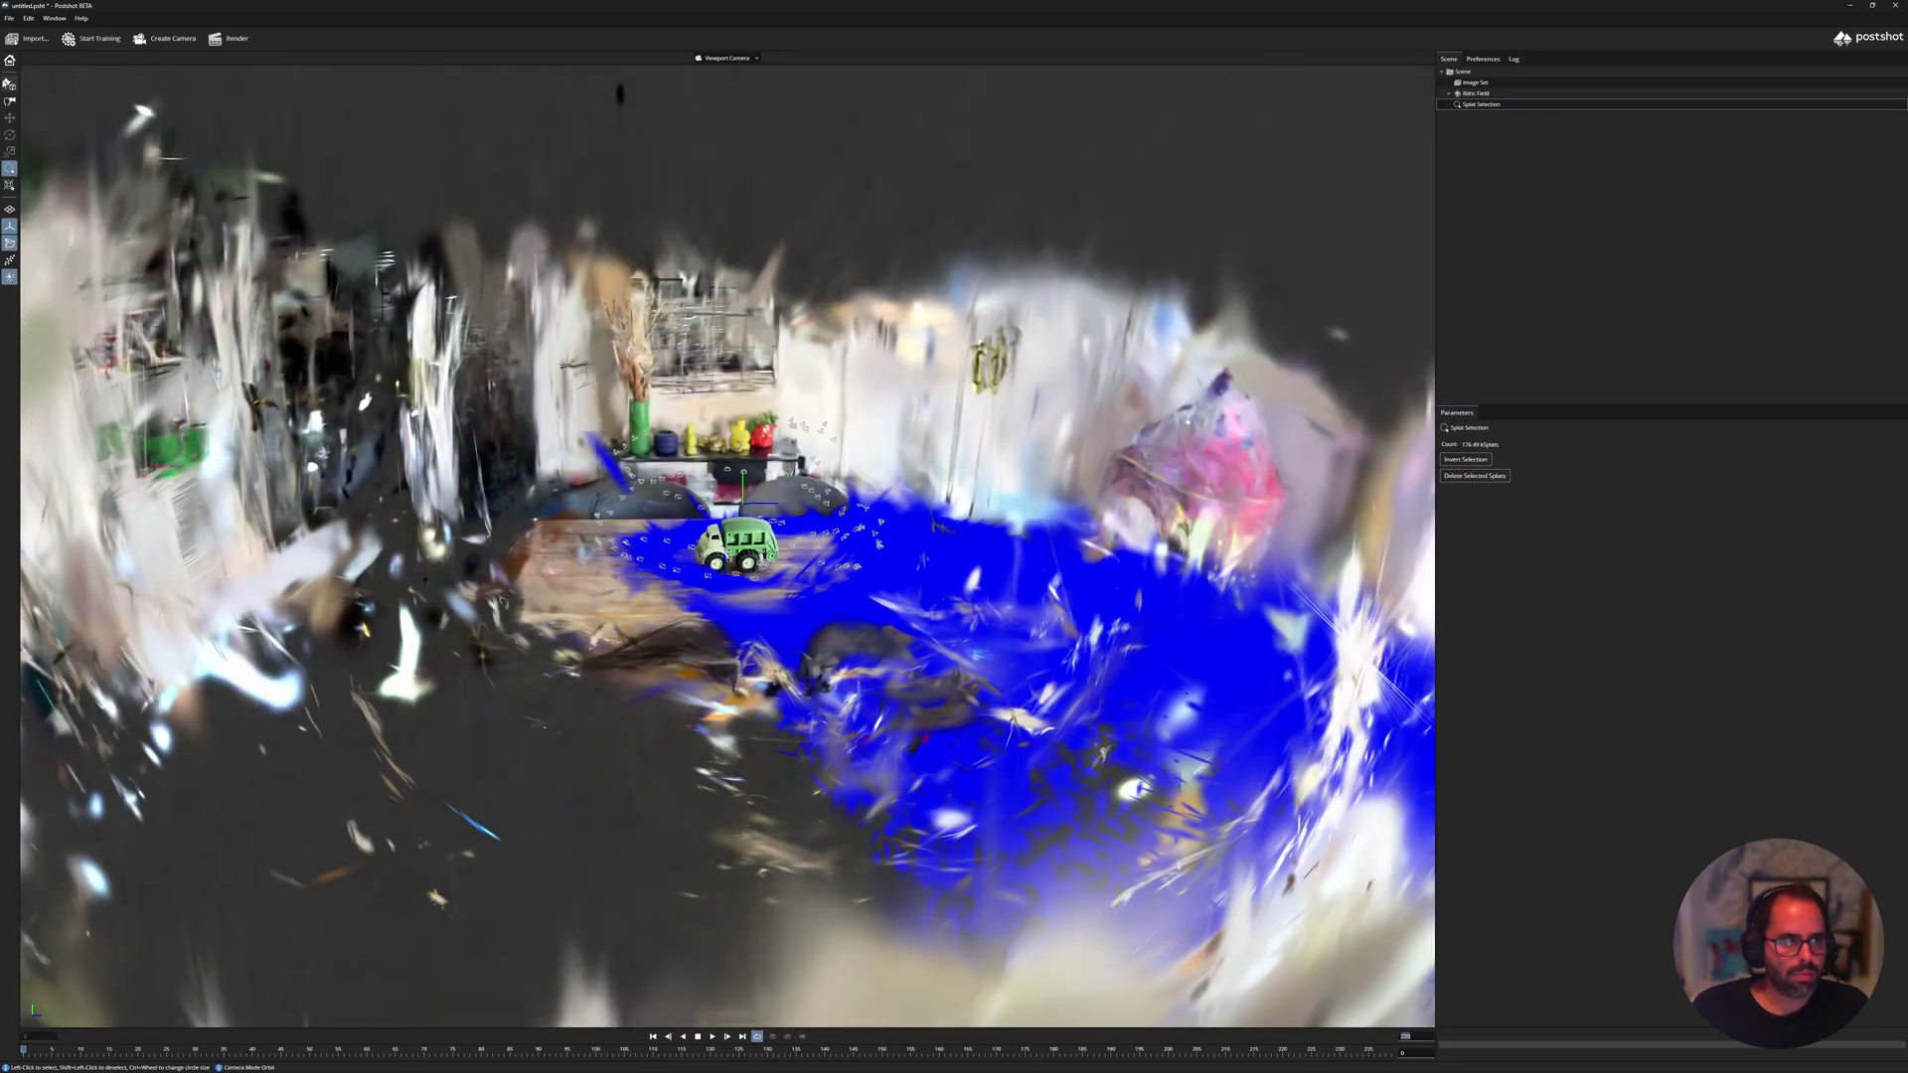
pyautogui.moveTo(596, 557); pyautogui.dragTo(457, 755)
pyautogui.scroll(-6, 595, 667)
pyautogui.scroll(10, 936, 654)
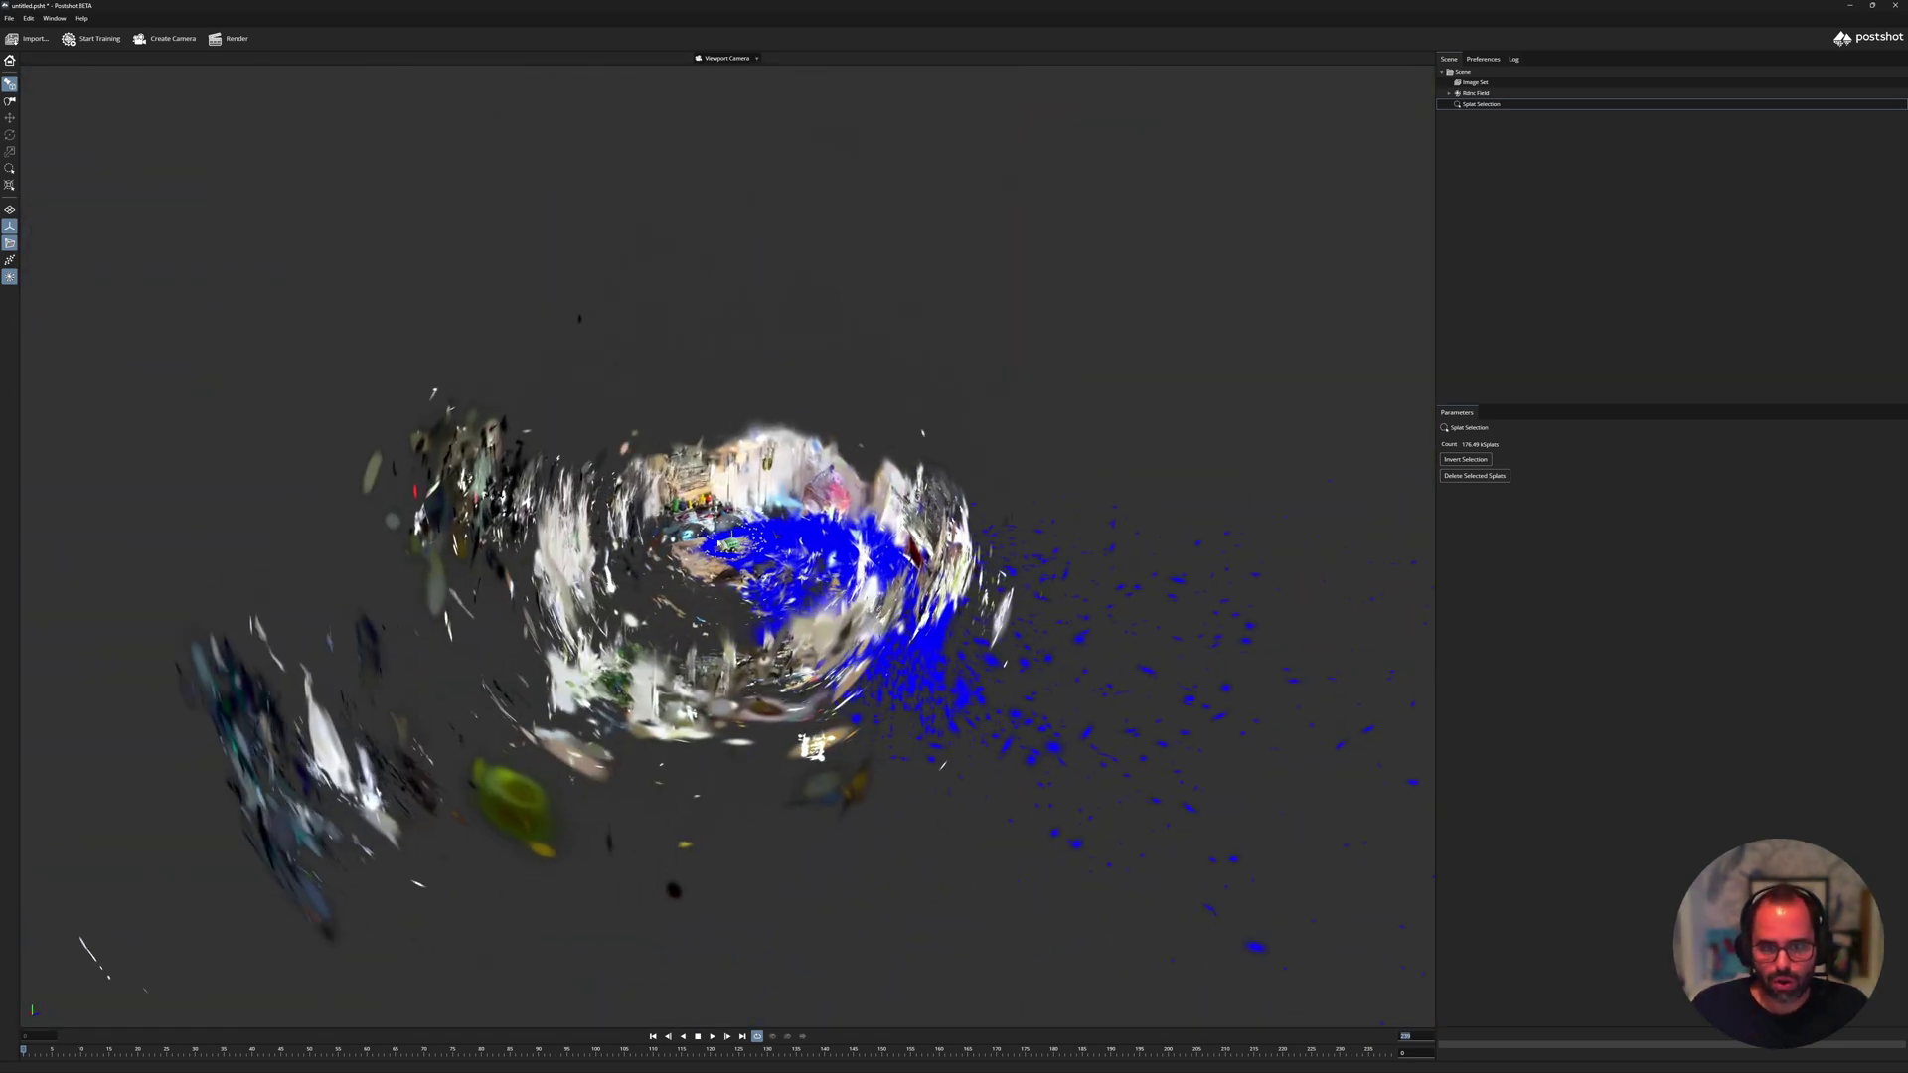
pyautogui.scroll(6, 731, 542)
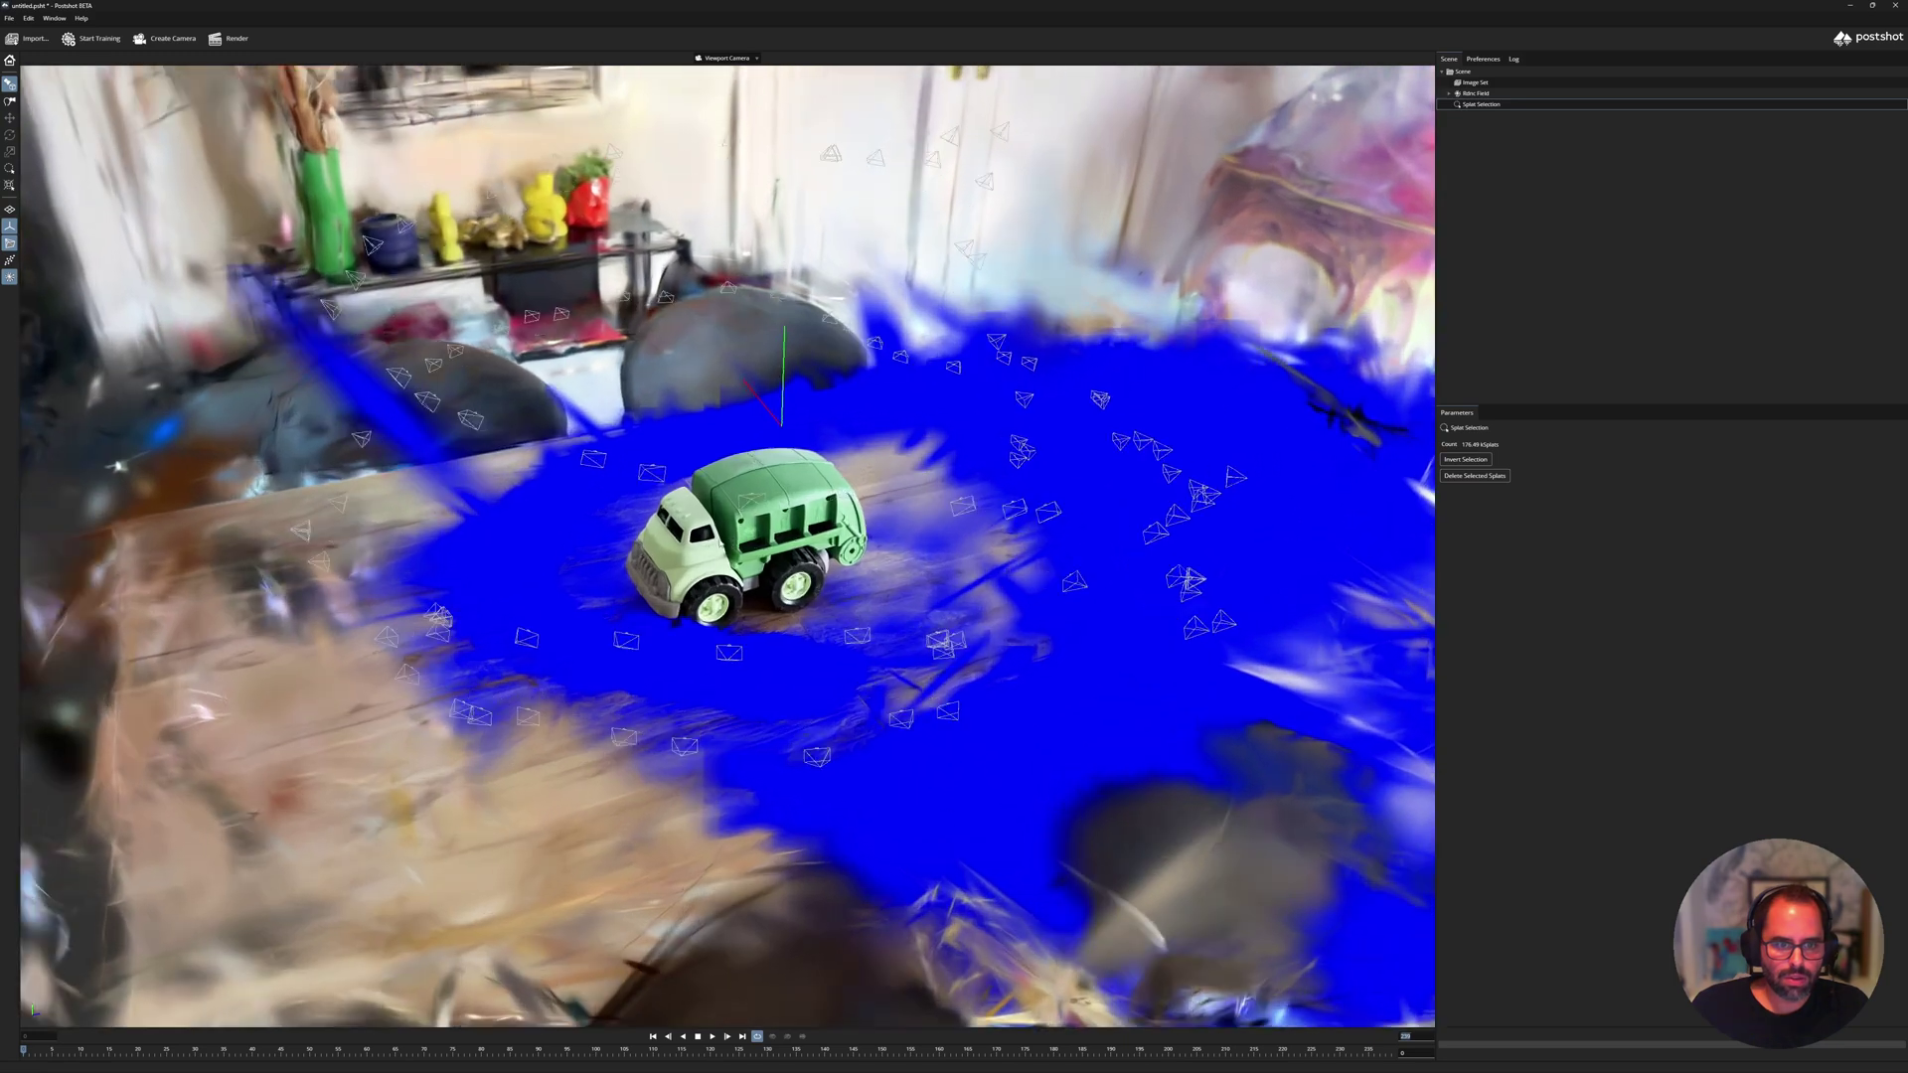
pyautogui.moveTo(532, 516); pyautogui.dragTo(469, 409)
pyautogui.scroll(2, 469, 410)
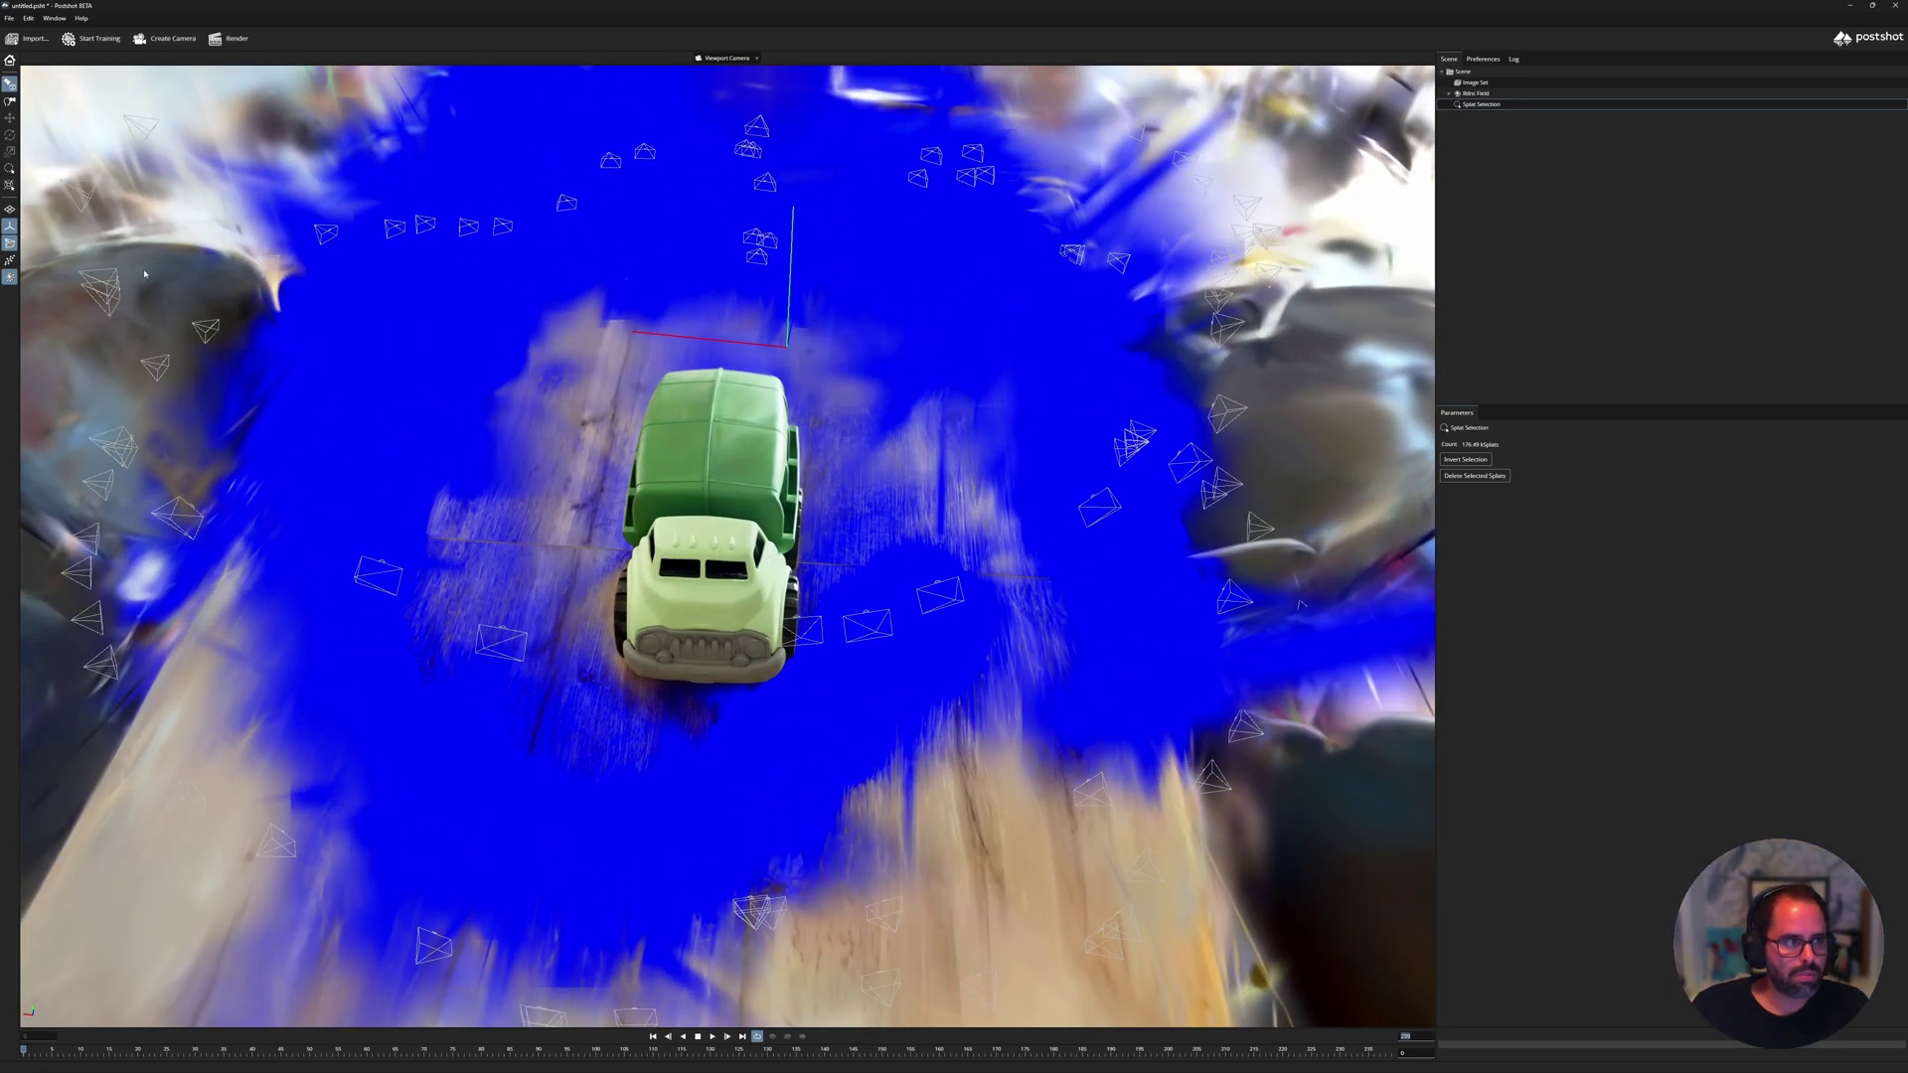
# Undo the broad splat selection painted around the truck.
pyautogui.hotkey('ctrl', 'd')
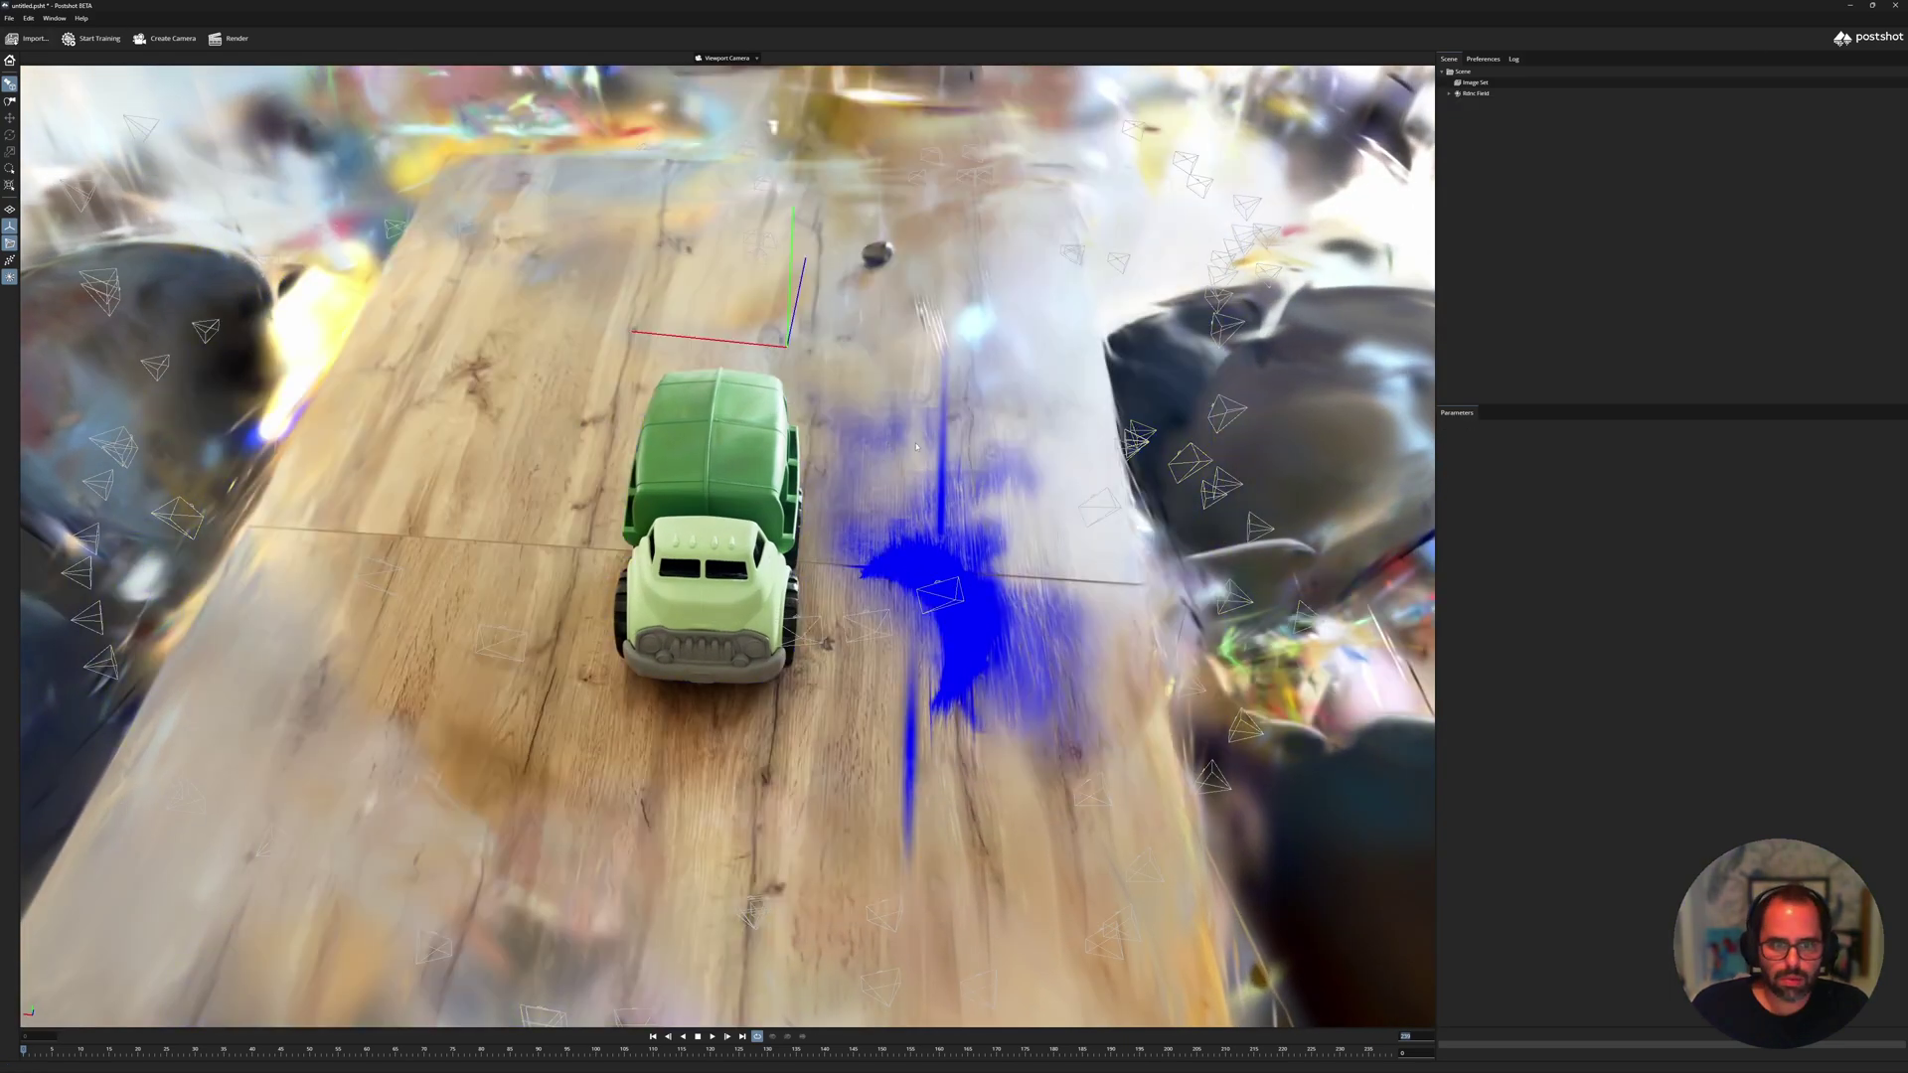
pyautogui.moveTo(913, 481); pyautogui.dragTo(876, 487, button='middle')
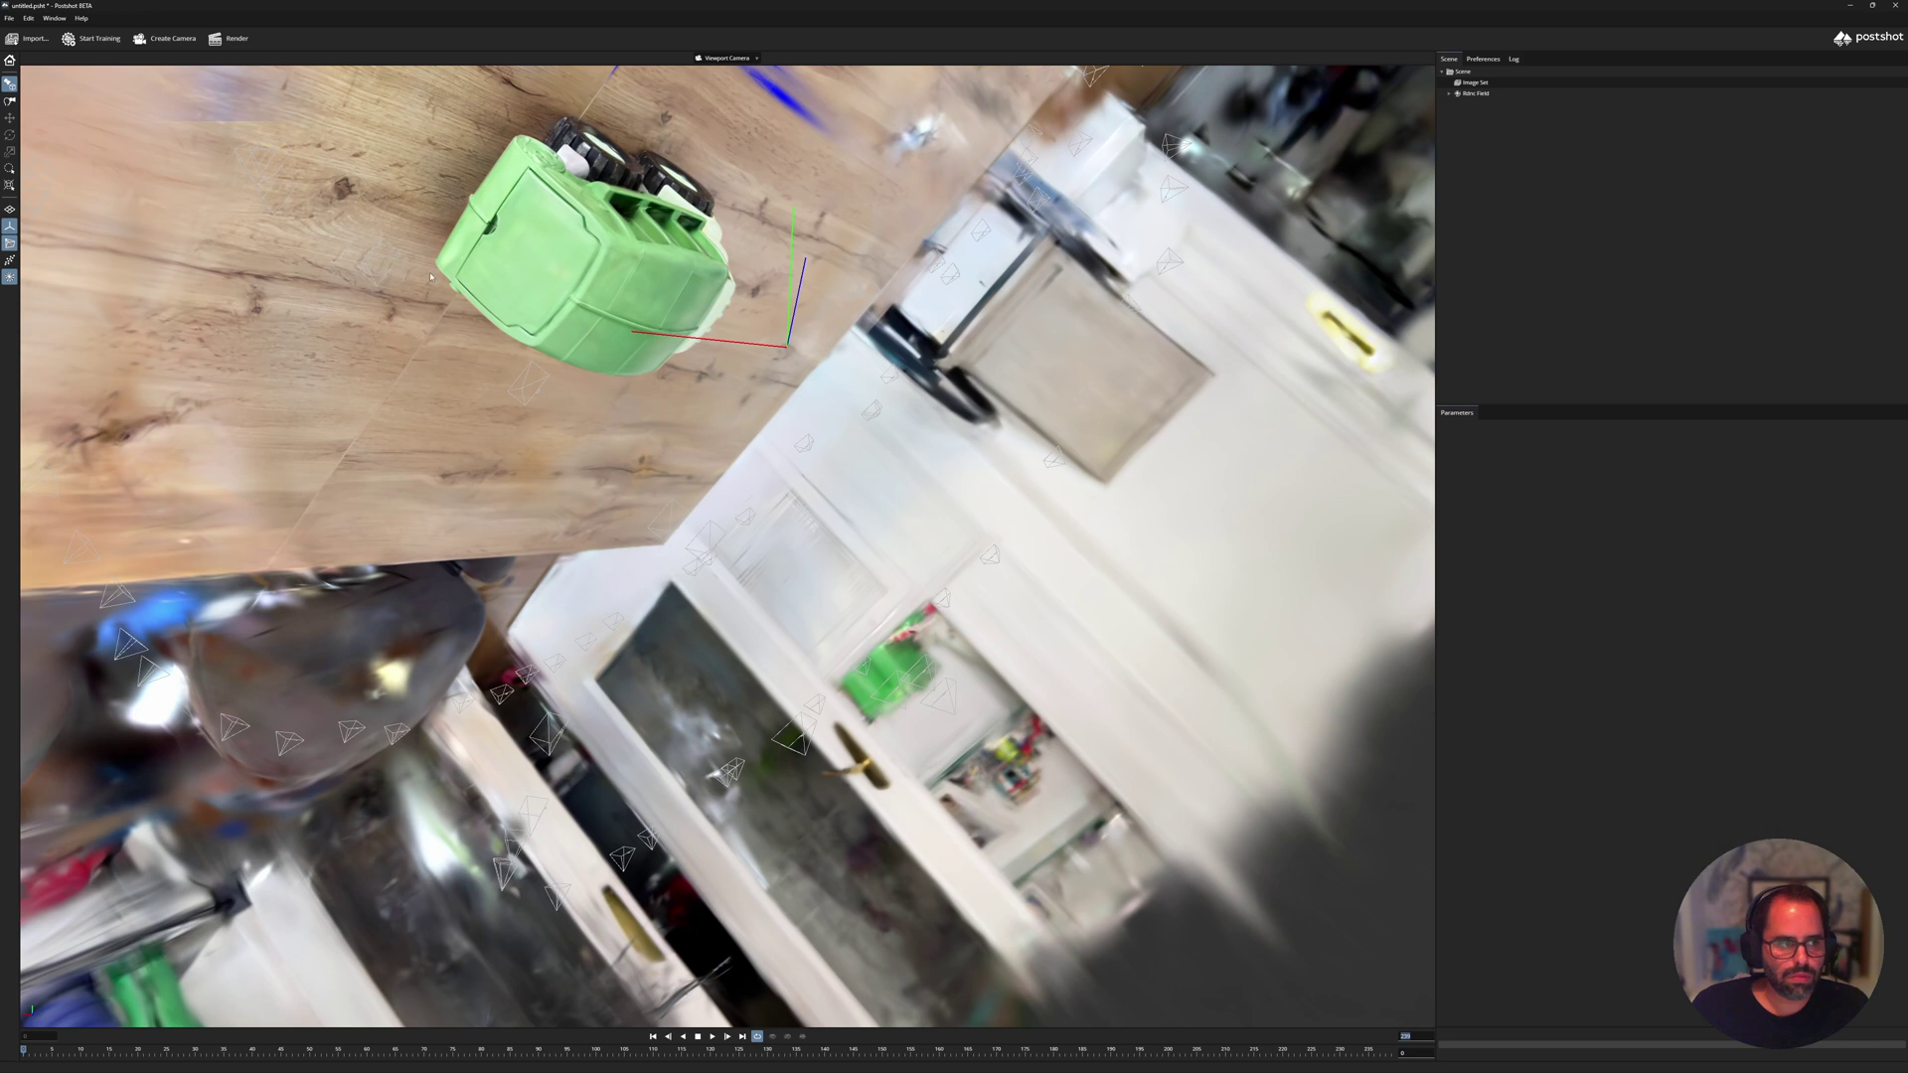
pyautogui.click(29, 18)
pyautogui.click(46, 68)
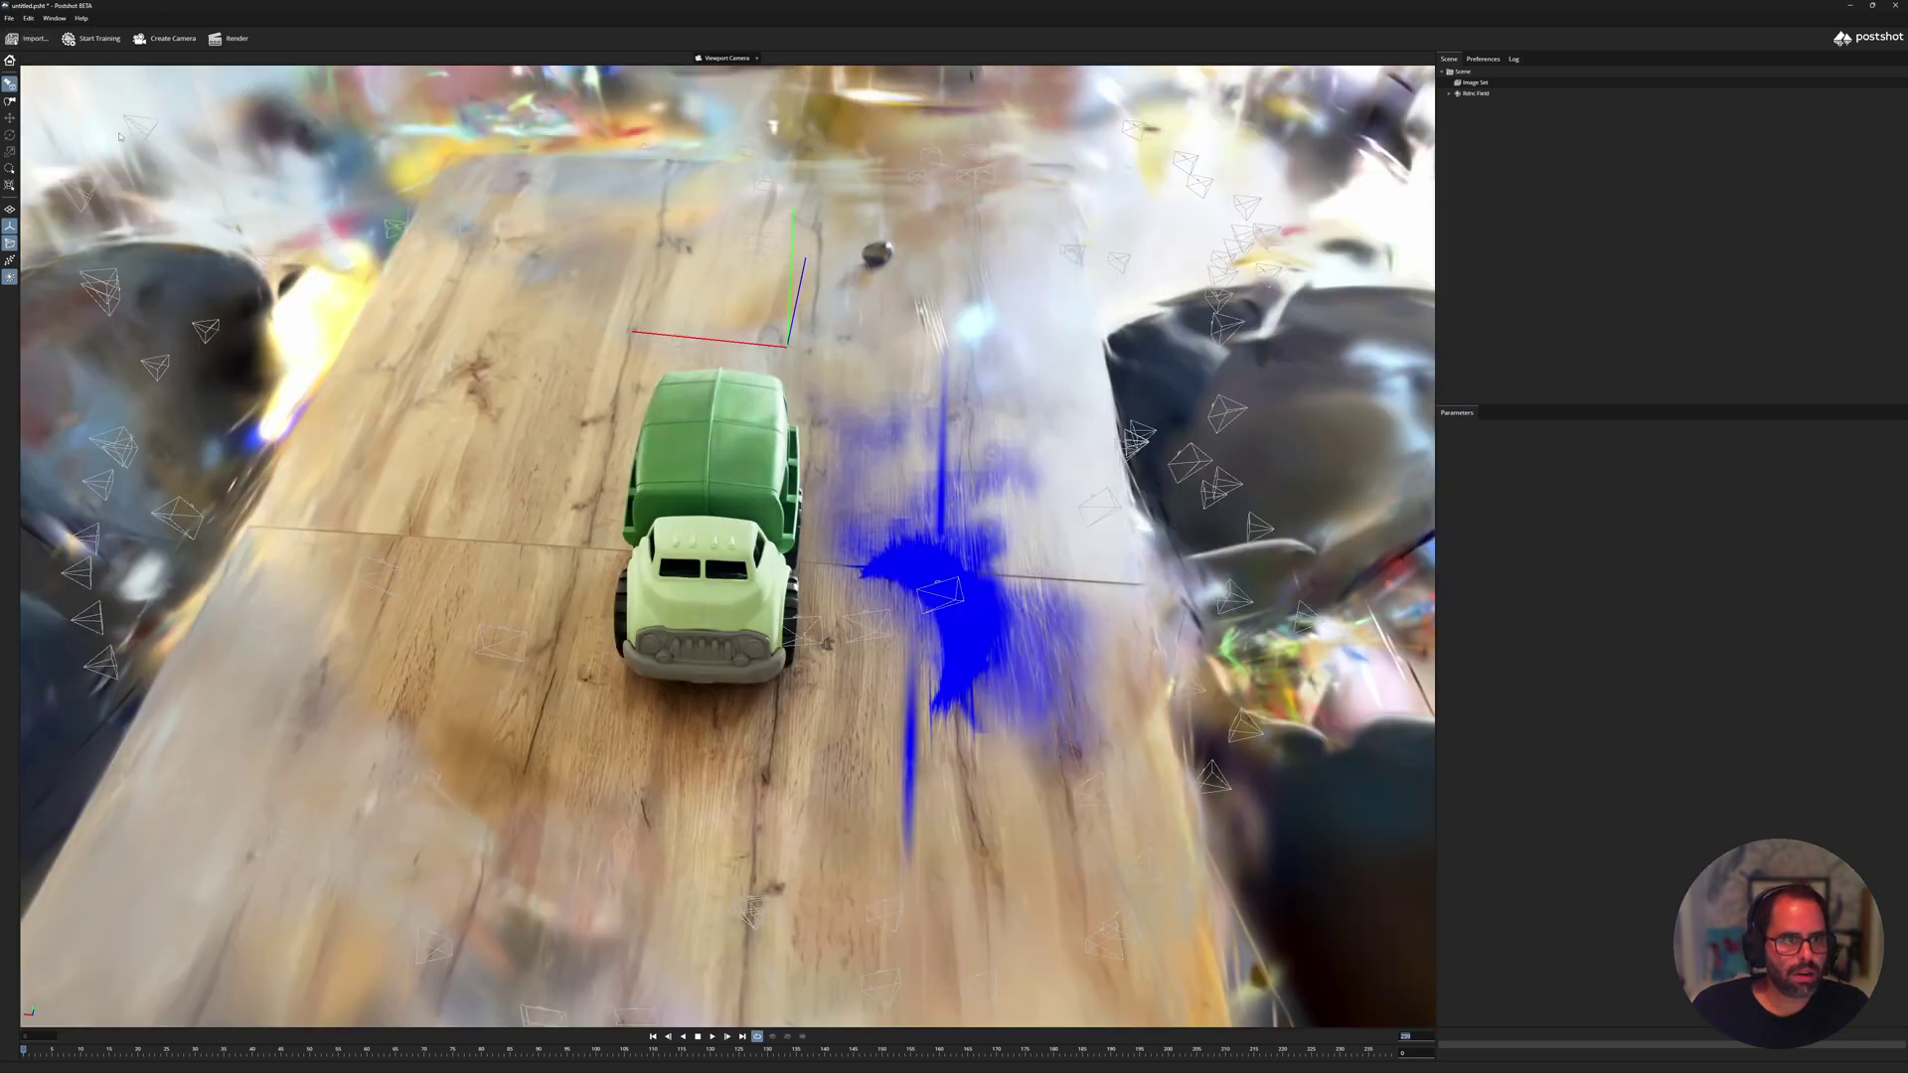
# Brush-select table patches beside the truck, subtract them from the selection, and paint over the background behind the table.
pyautogui.click(9, 168)
pyautogui.moveTo(437, 298)
pyautogui.mouseDown()
pyautogui.moveTo(809, 460)
pyautogui.moveTo(1086, 745)
pyautogui.moveTo(894, 785)
pyautogui.moveTo(914, 556)
pyautogui.moveTo(944, 703)
pyautogui.mouseUp()
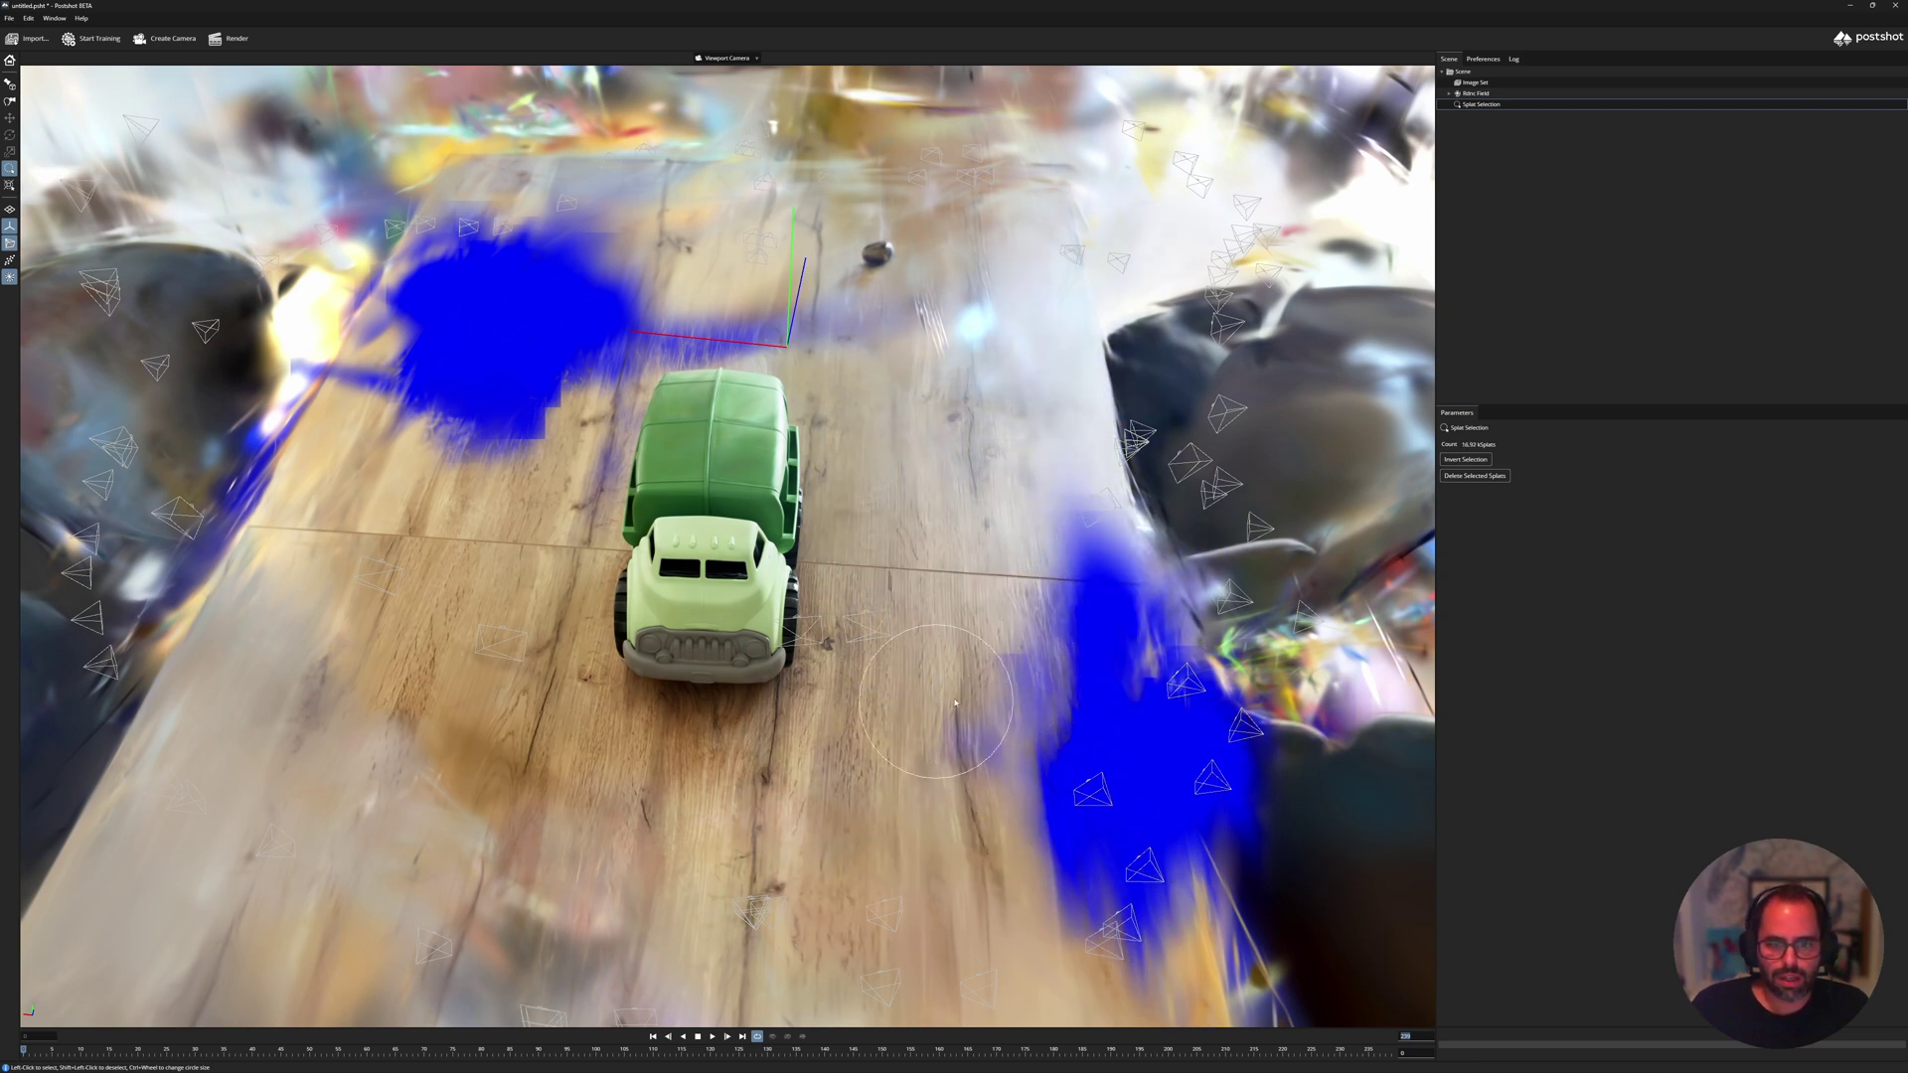
pyautogui.moveTo(979, 538)
pyautogui.keyDown('shift'); pyautogui.mouseDown()
pyautogui.moveTo(1113, 790)
pyautogui.moveTo(1265, 874)
pyautogui.moveTo(568, 268)
pyautogui.moveTo(437, 328)
pyautogui.moveTo(338, 338)
pyautogui.moveTo(367, 473)
pyautogui.moveTo(546, 230)
pyautogui.moveTo(818, 720)
pyautogui.moveTo(1143, 199)
pyautogui.mouseUp(); pyautogui.keyUp('shift')
pyautogui.moveTo(1143, 199)
pyautogui.keyDown('shift'); pyautogui.mouseDown()
pyautogui.moveTo(696, 149)
pyautogui.moveTo(298, 557)
pyautogui.moveTo(313, 471)
pyautogui.moveTo(278, 650)
pyautogui.mouseUp(); pyautogui.keyUp('shift')
pyautogui.keyDown('shift'); pyautogui.moveTo(416, 214); pyautogui.dragTo(479, 170); pyautogui.keyUp('shift')
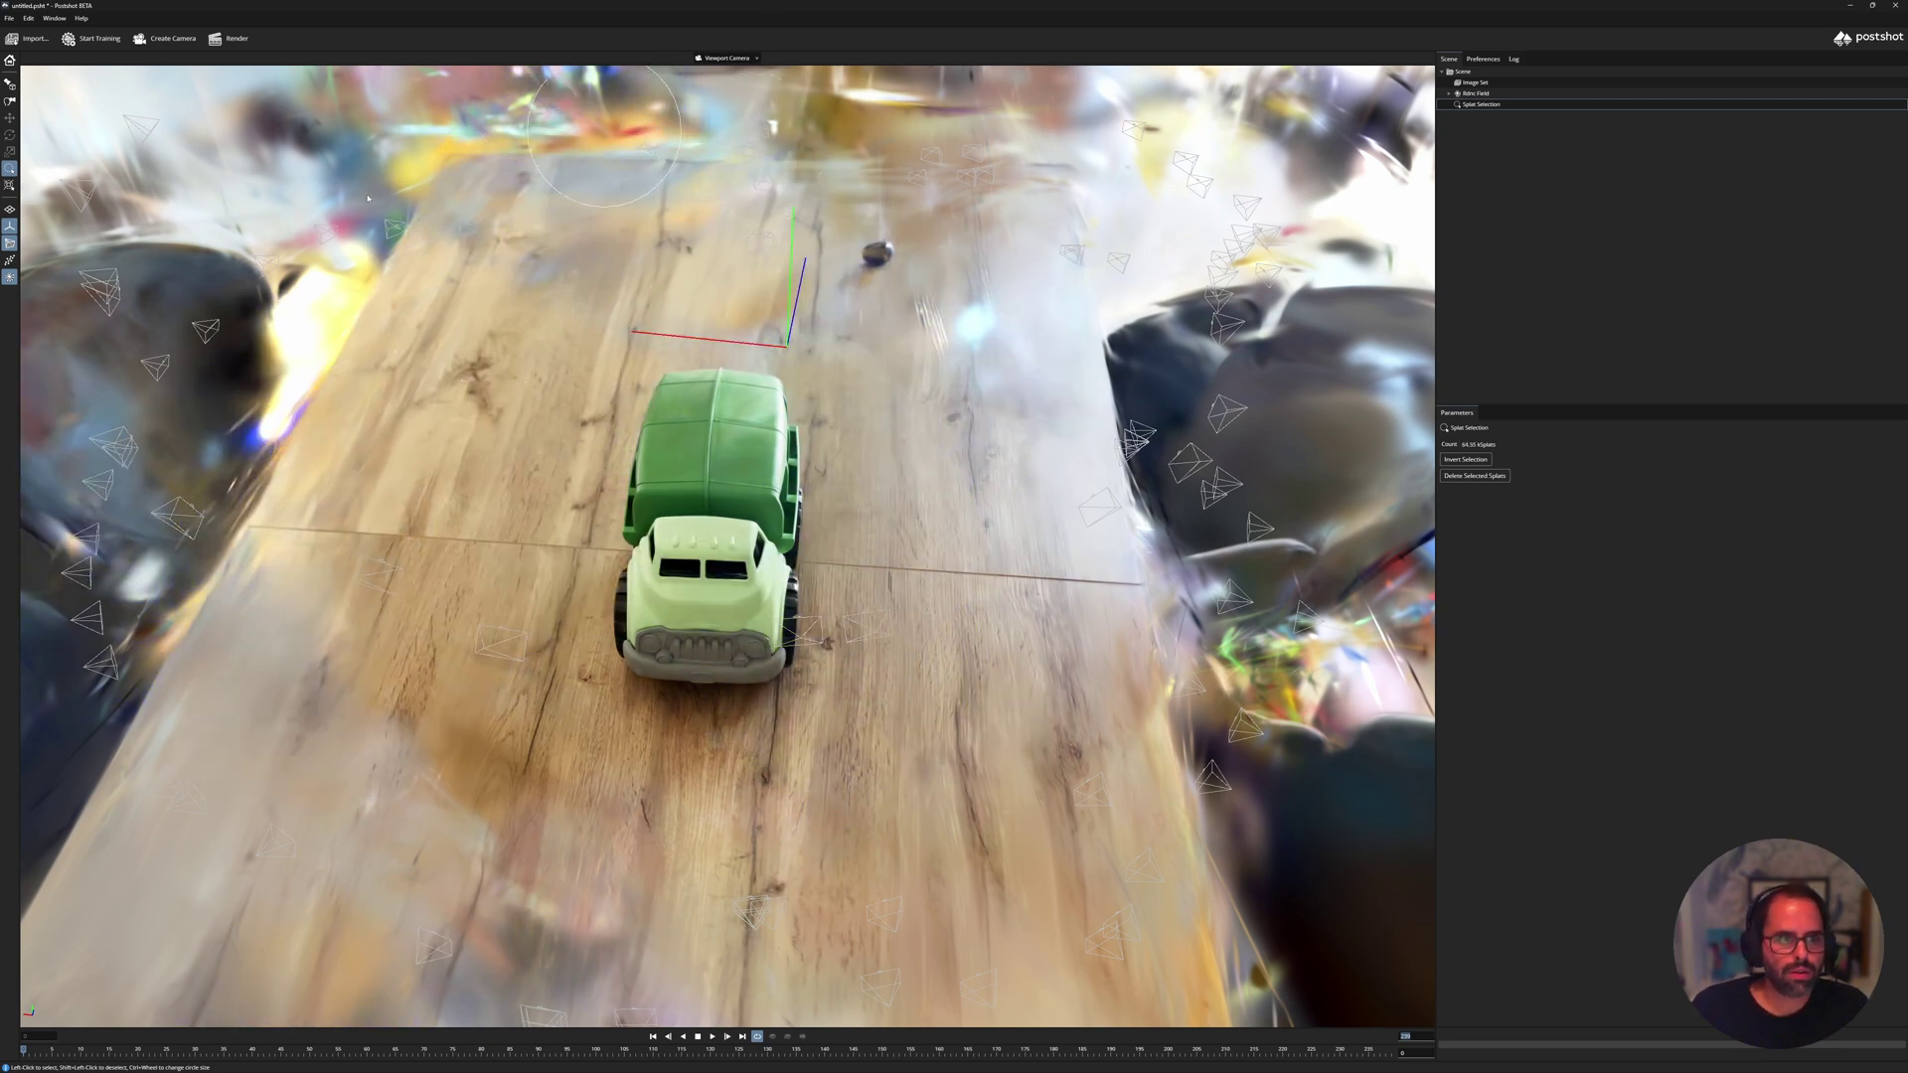
pyautogui.moveTo(185, 449)
pyautogui.mouseDown()
pyautogui.moveTo(681, 447)
pyautogui.moveTo(669, 532)
pyautogui.moveTo(565, 550)
pyautogui.mouseUp()
pyautogui.click(167, 160)
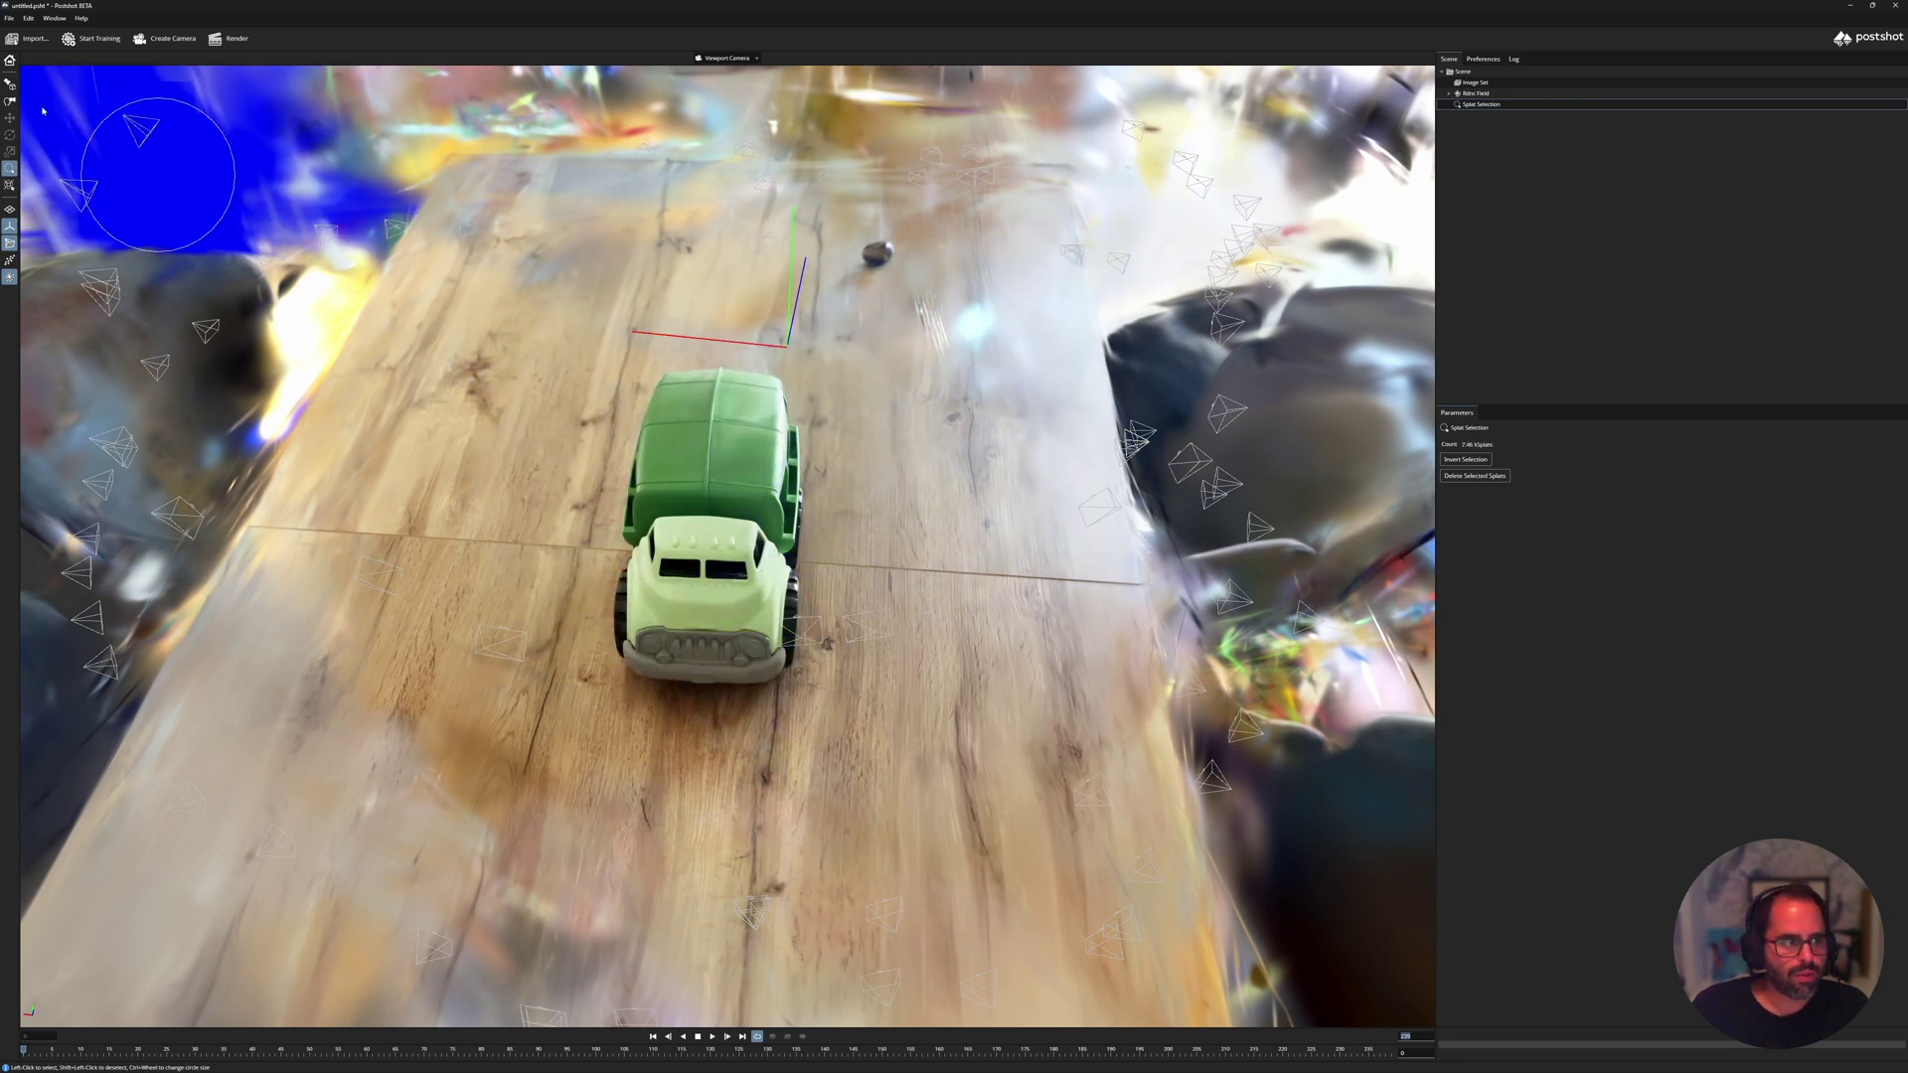
# Switch to the depth-limited selection brush and paint over the table splats in front of the truck.
pyautogui.click(10, 187)
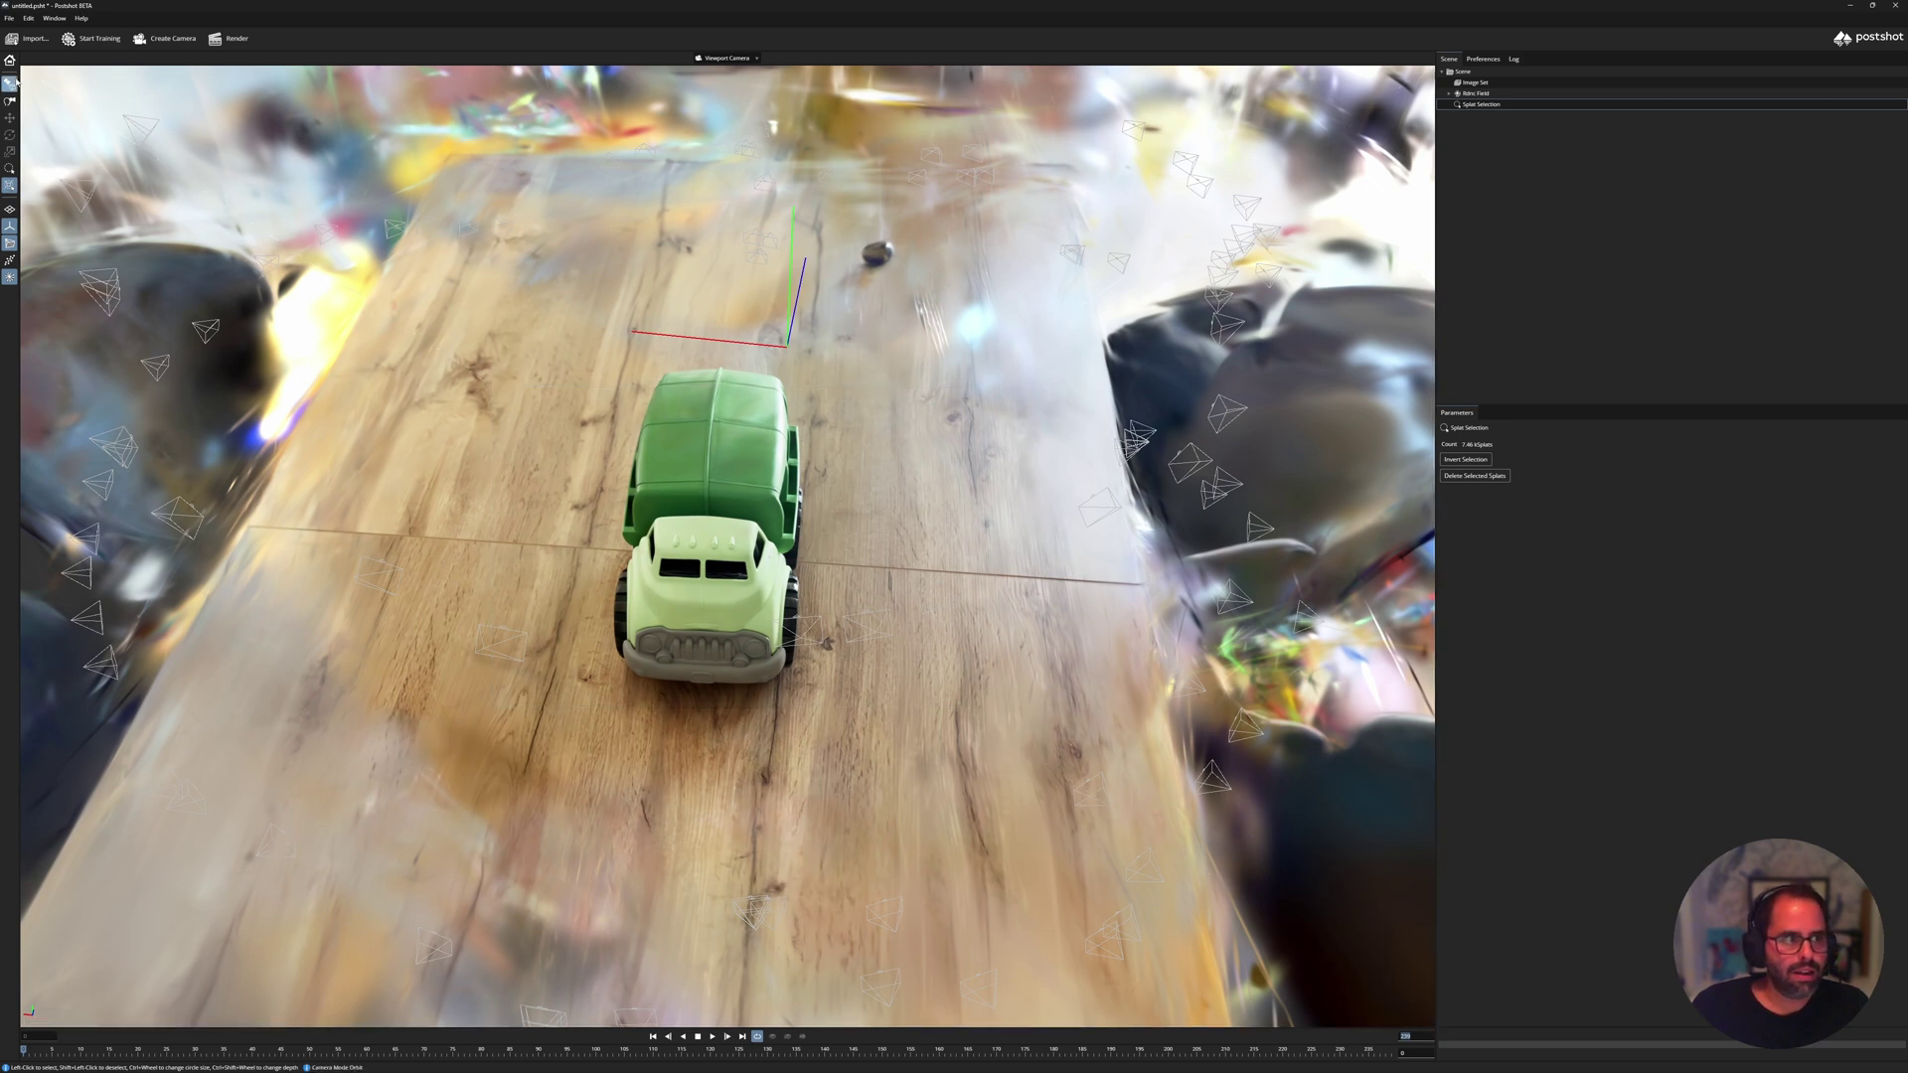
pyautogui.moveTo(713, 643); pyautogui.dragTo(557, 536)
pyautogui.scroll(3, 676, 527)
pyautogui.scroll(-4, 604, 515)
pyautogui.moveTo(604, 516); pyautogui.dragTo(898, 635, button='middle')
pyautogui.moveTo(602, 494); pyautogui.dragTo(1, 318)
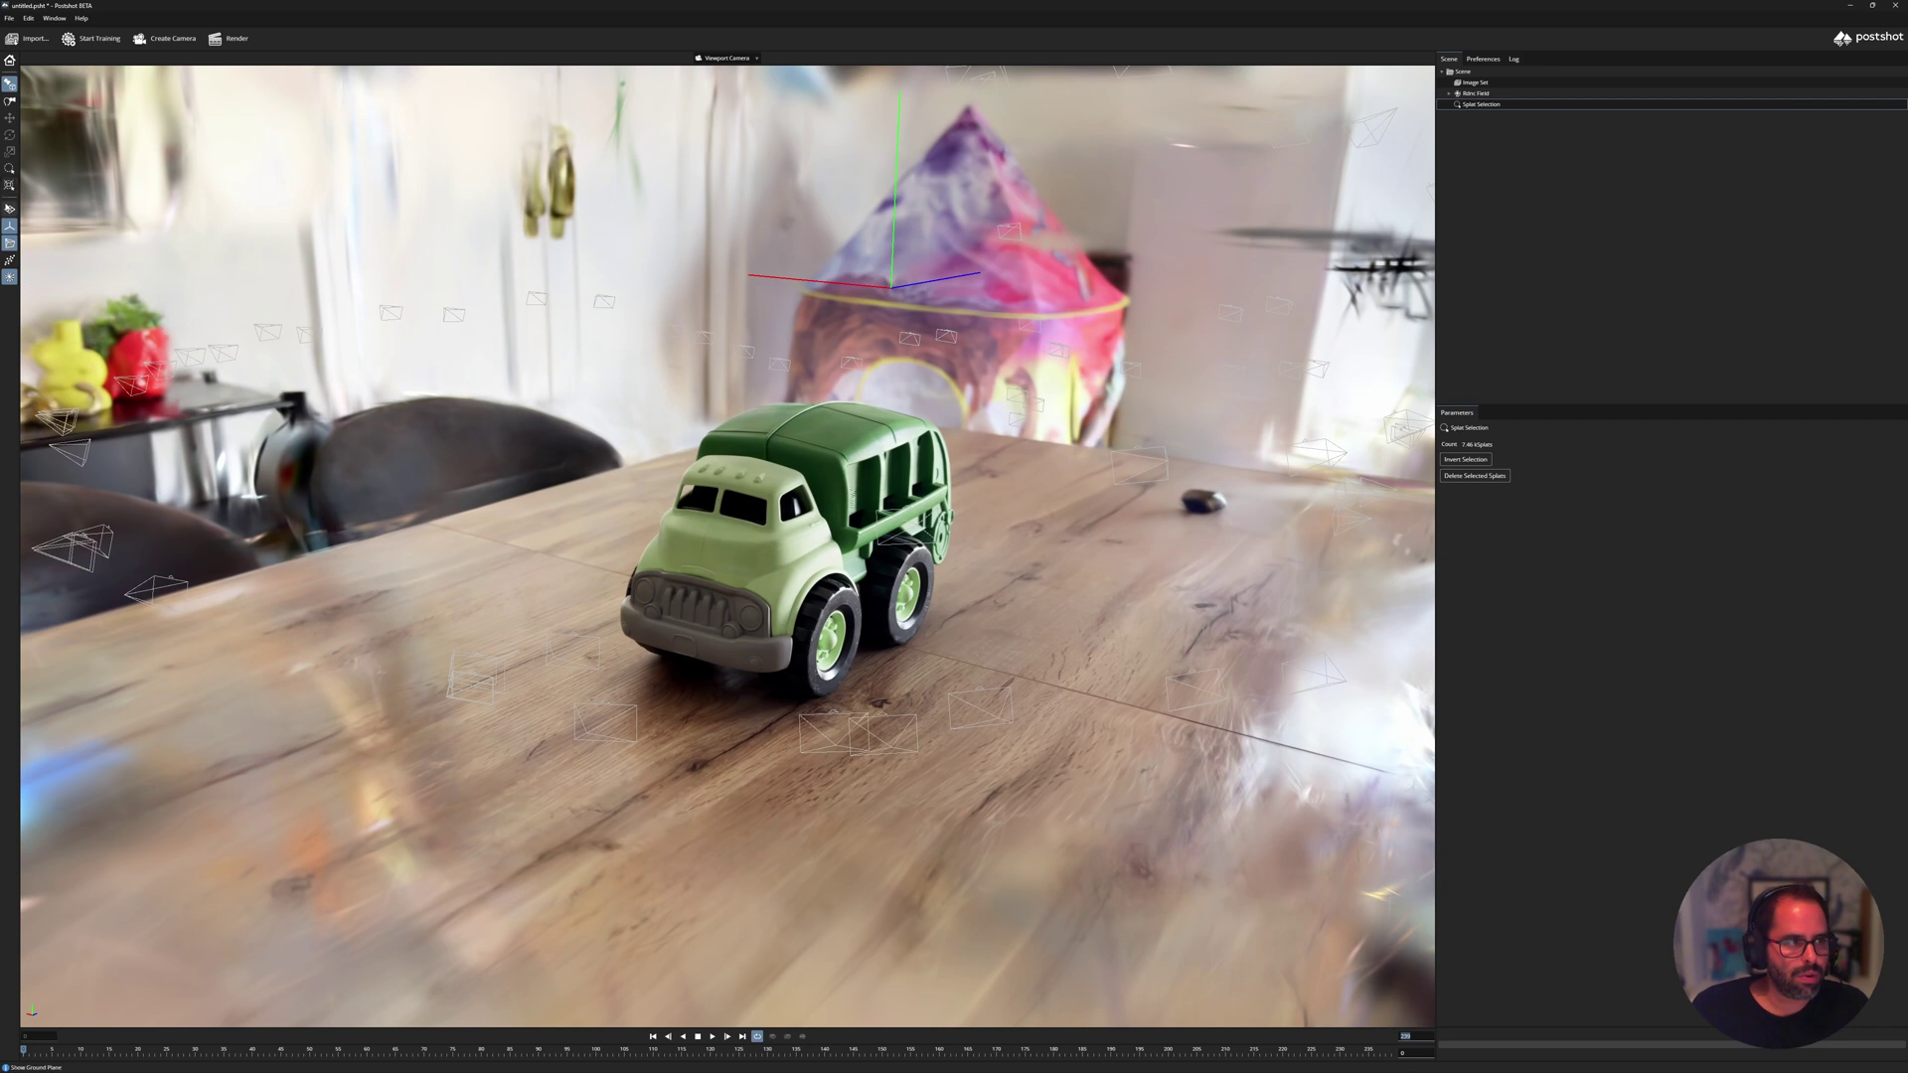
pyautogui.click(8, 188)
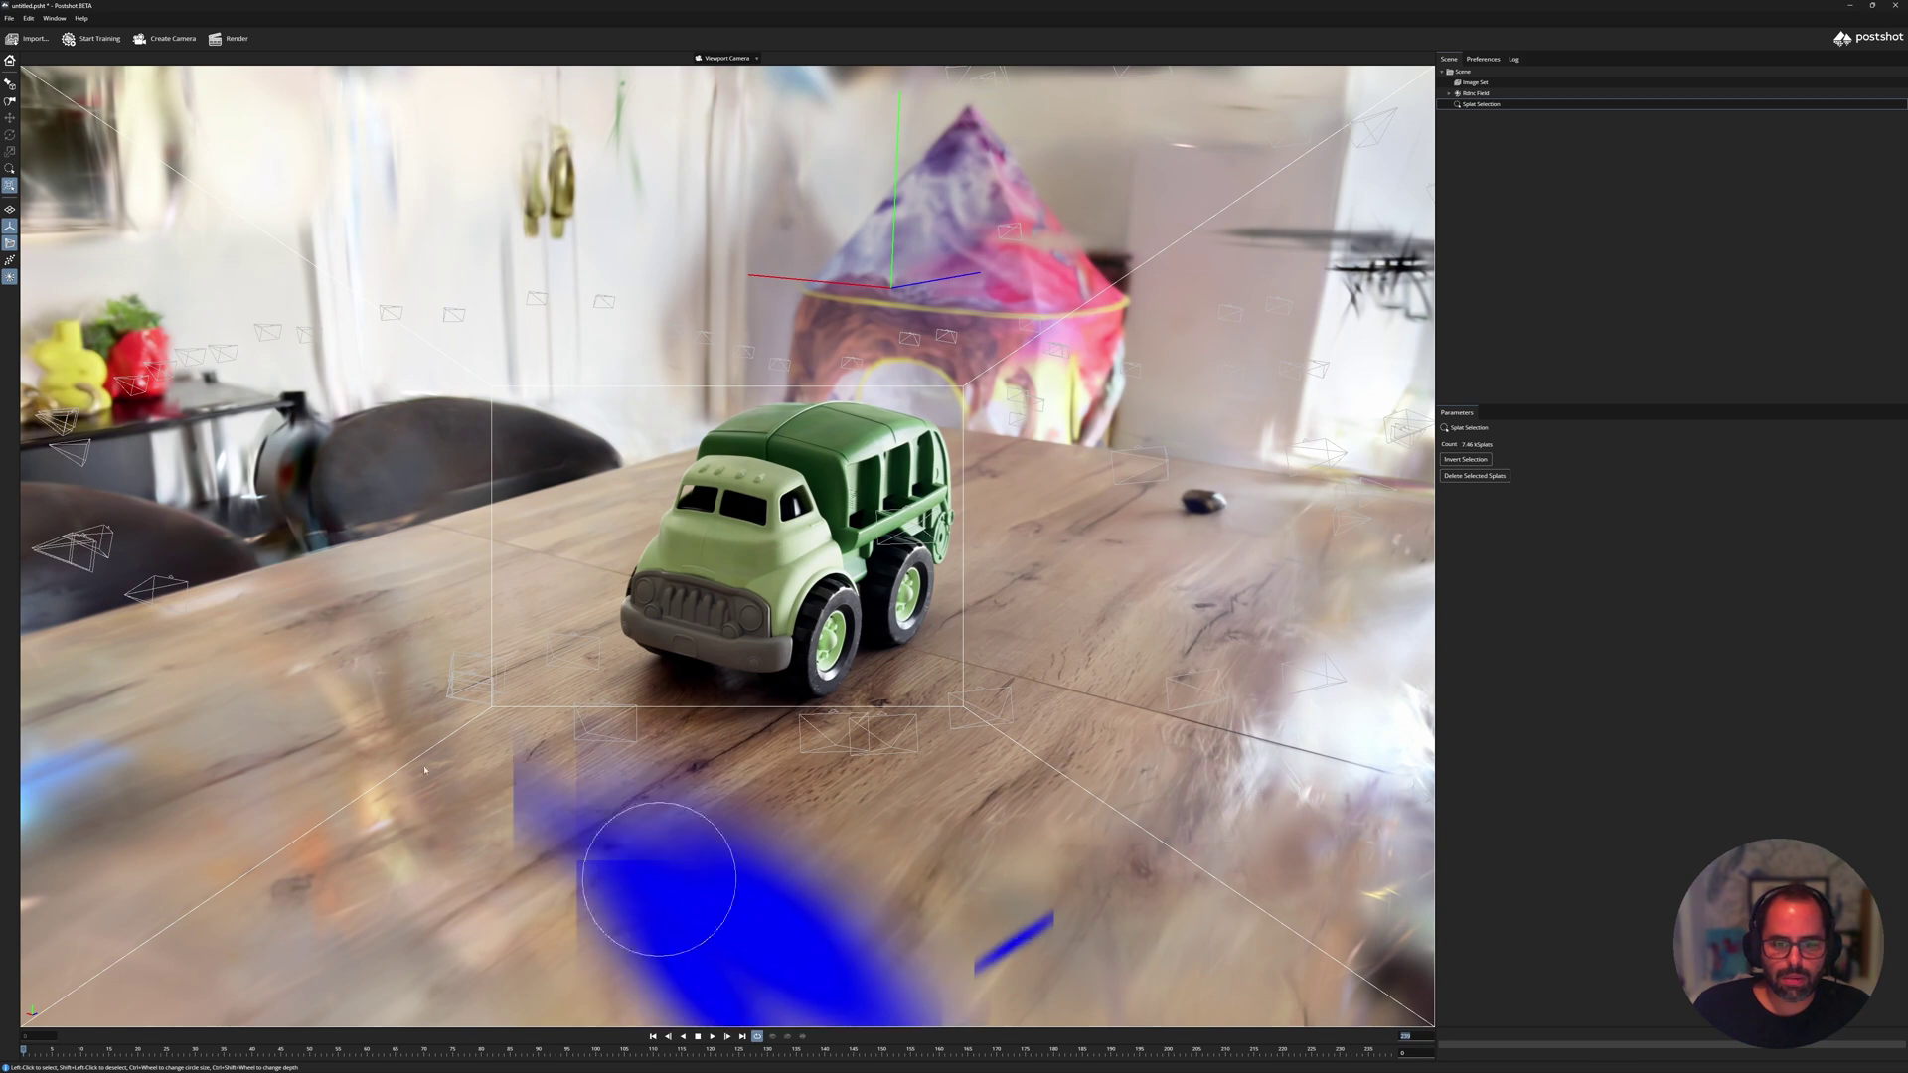
pyautogui.moveTo(1090, 878)
pyautogui.mouseDown()
pyautogui.moveTo(660, 911)
pyautogui.moveTo(729, 344)
pyautogui.mouseUp()
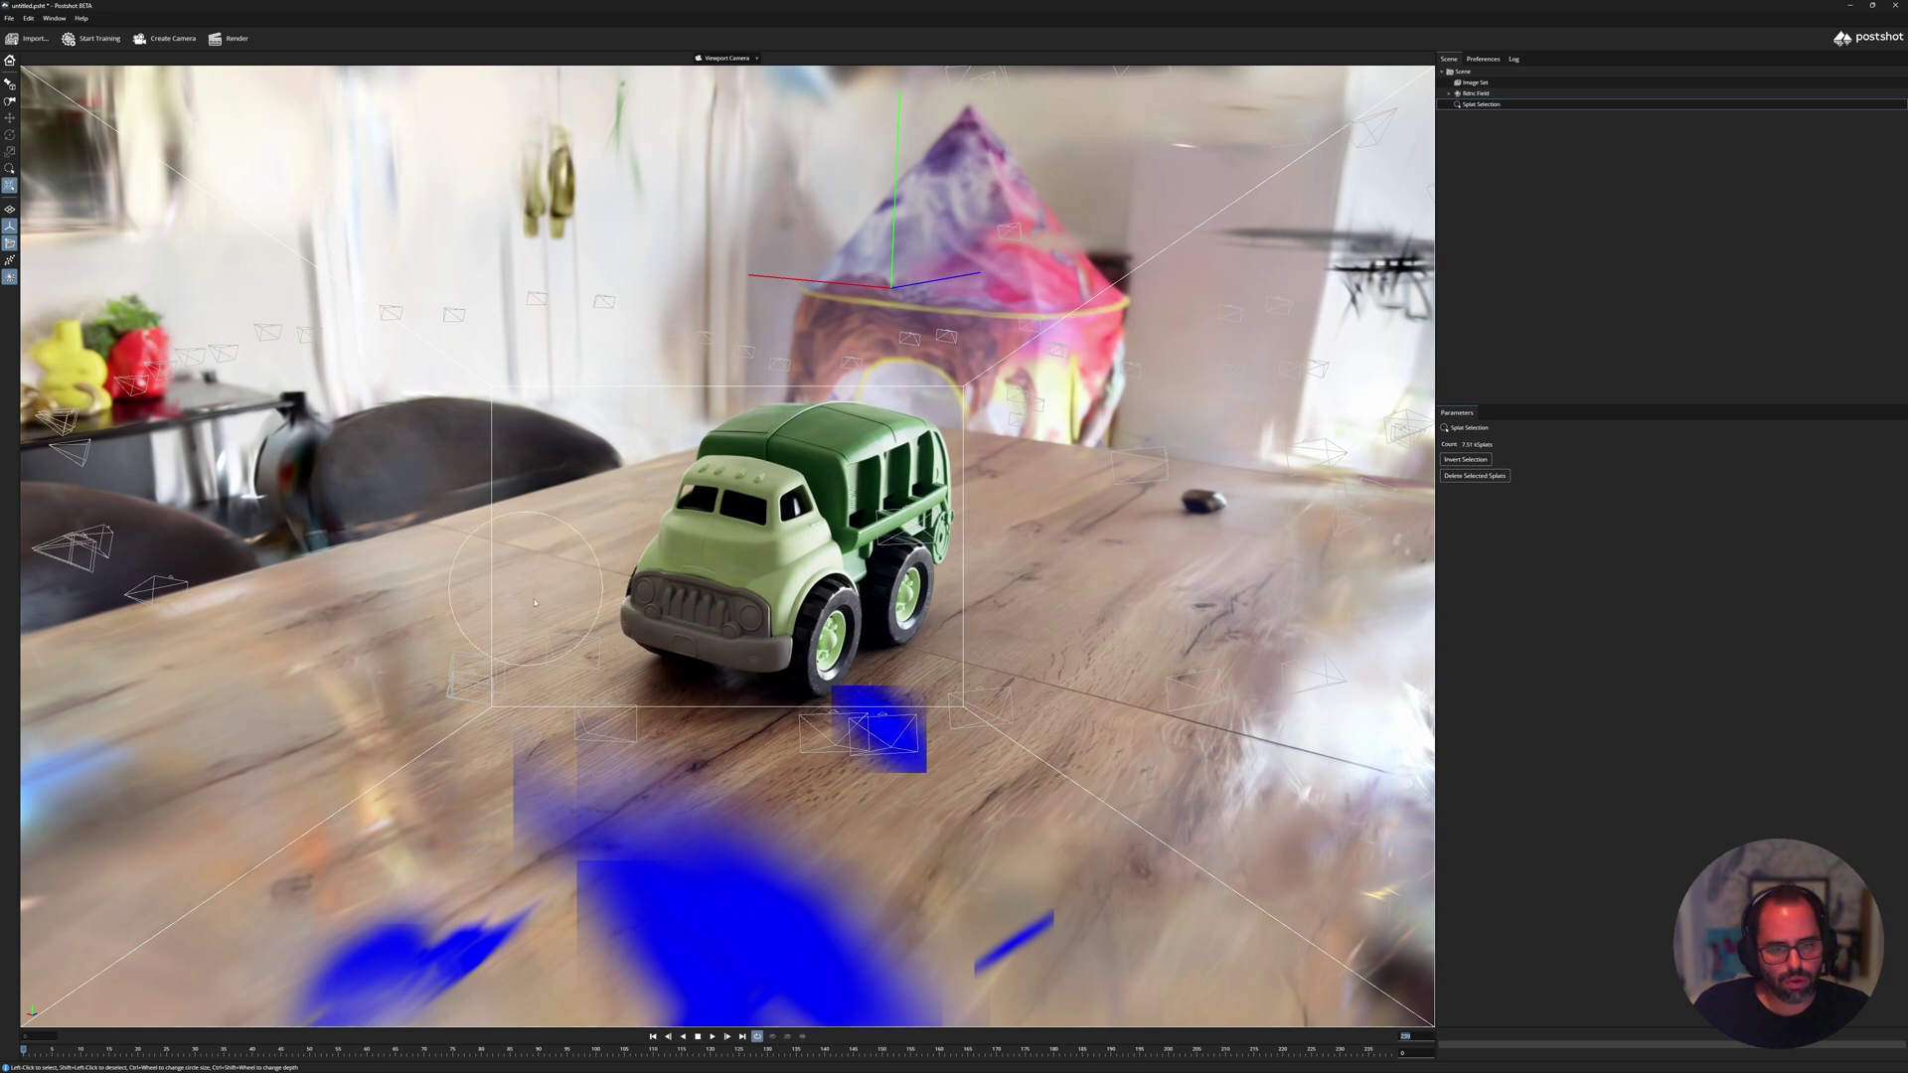
# Vary the selection brush depth, paint test strokes over the truck and table, and undo the stroke across the truck.
pyautogui.keyDown('ctrl'); pyautogui.keyDown('shift'); pyautogui.scroll(4, 721, 587); pyautogui.keyUp('shift'); pyautogui.keyUp('ctrl')
pyautogui.keyDown('ctrl'); pyautogui.keyDown('shift'); pyautogui.scroll(-10, 721, 587); pyautogui.keyUp('shift'); pyautogui.keyUp('ctrl')
pyautogui.keyDown('ctrl'); pyautogui.keyDown('shift'); pyautogui.scroll(5, 721, 588); pyautogui.keyUp('shift'); pyautogui.keyUp('ctrl')
pyautogui.keyDown('ctrl'); pyautogui.keyDown('shift'); pyautogui.scroll(4, 721, 588); pyautogui.keyUp('shift'); pyautogui.keyUp('ctrl')
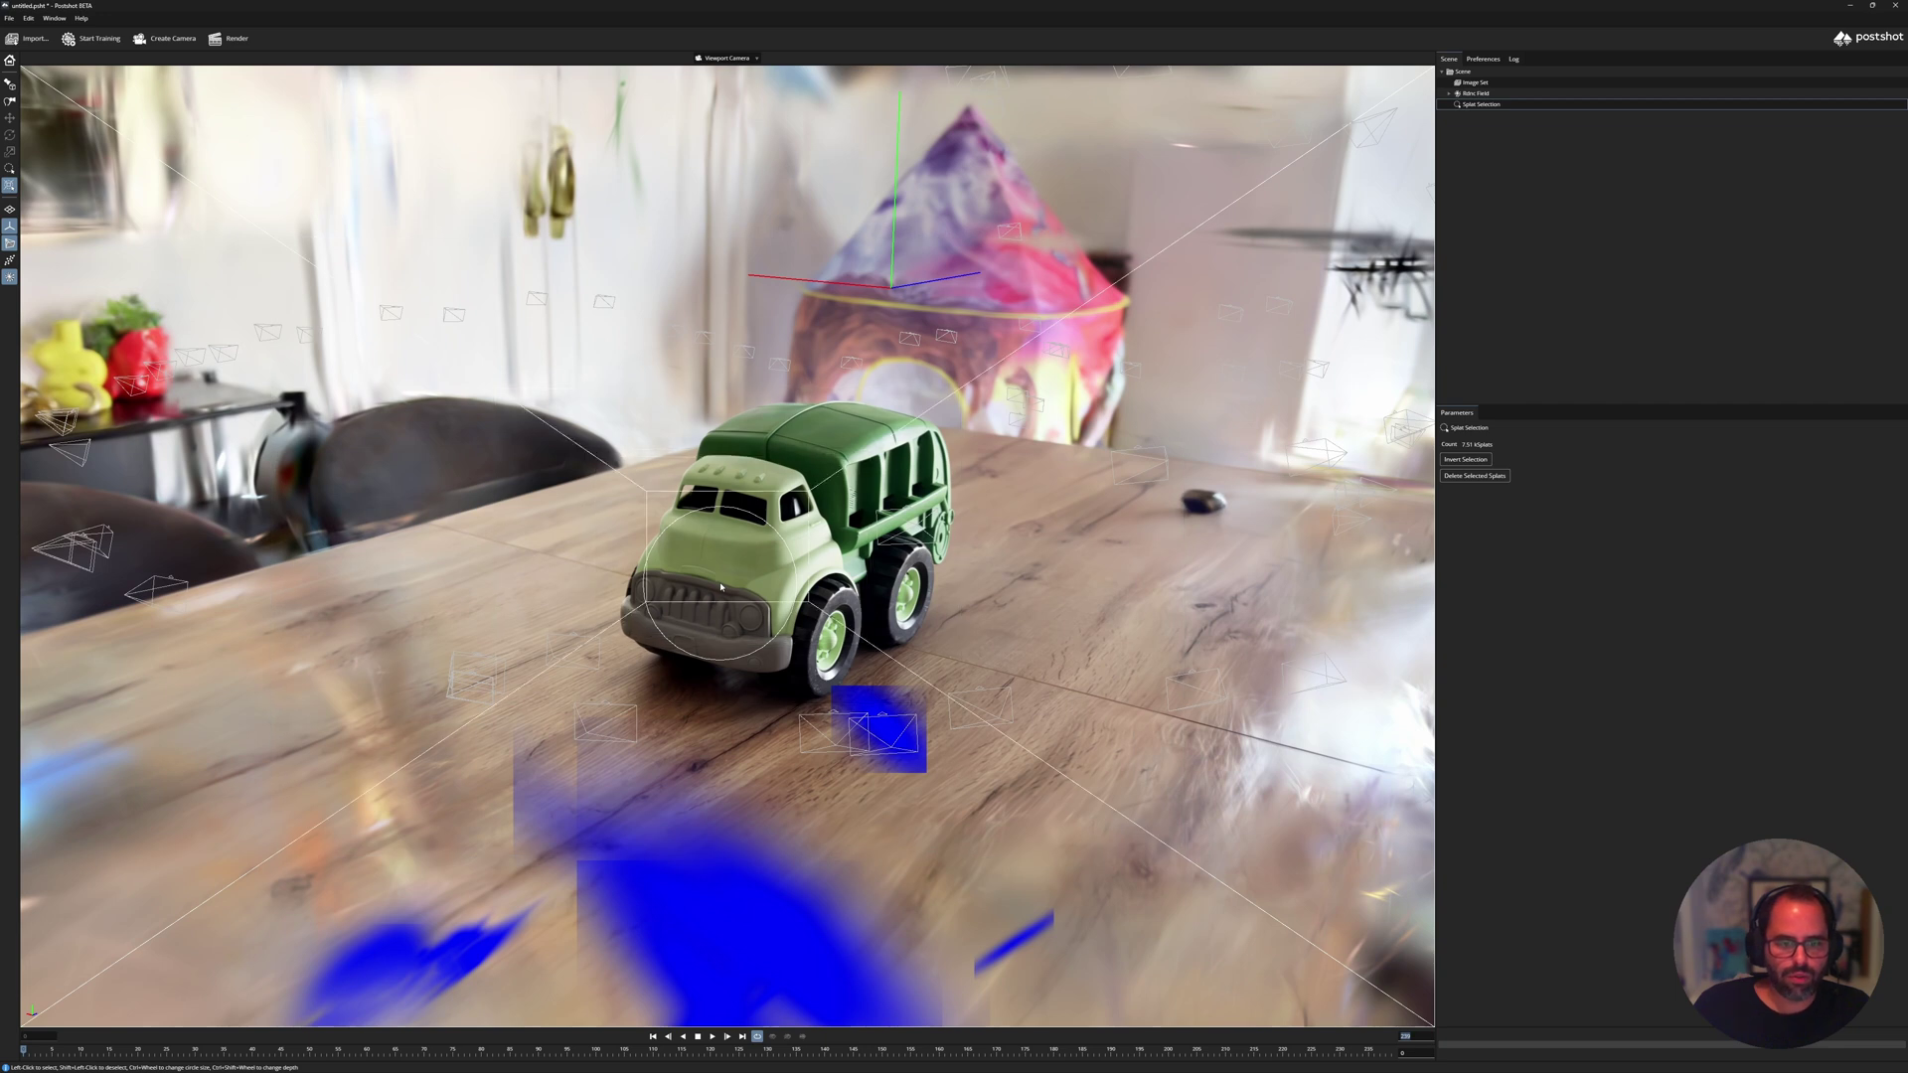
pyautogui.moveTo(716, 600)
pyautogui.mouseDown()
pyautogui.moveTo(735, 621)
pyautogui.moveTo(686, 597)
pyautogui.moveTo(973, 596)
pyautogui.moveTo(874, 606)
pyautogui.moveTo(588, 574)
pyautogui.mouseUp()
pyautogui.keyDown('ctrl'); pyautogui.keyDown('shift'); pyautogui.scroll(-4, 827, 587); pyautogui.keyUp('shift'); pyautogui.keyUp('ctrl')
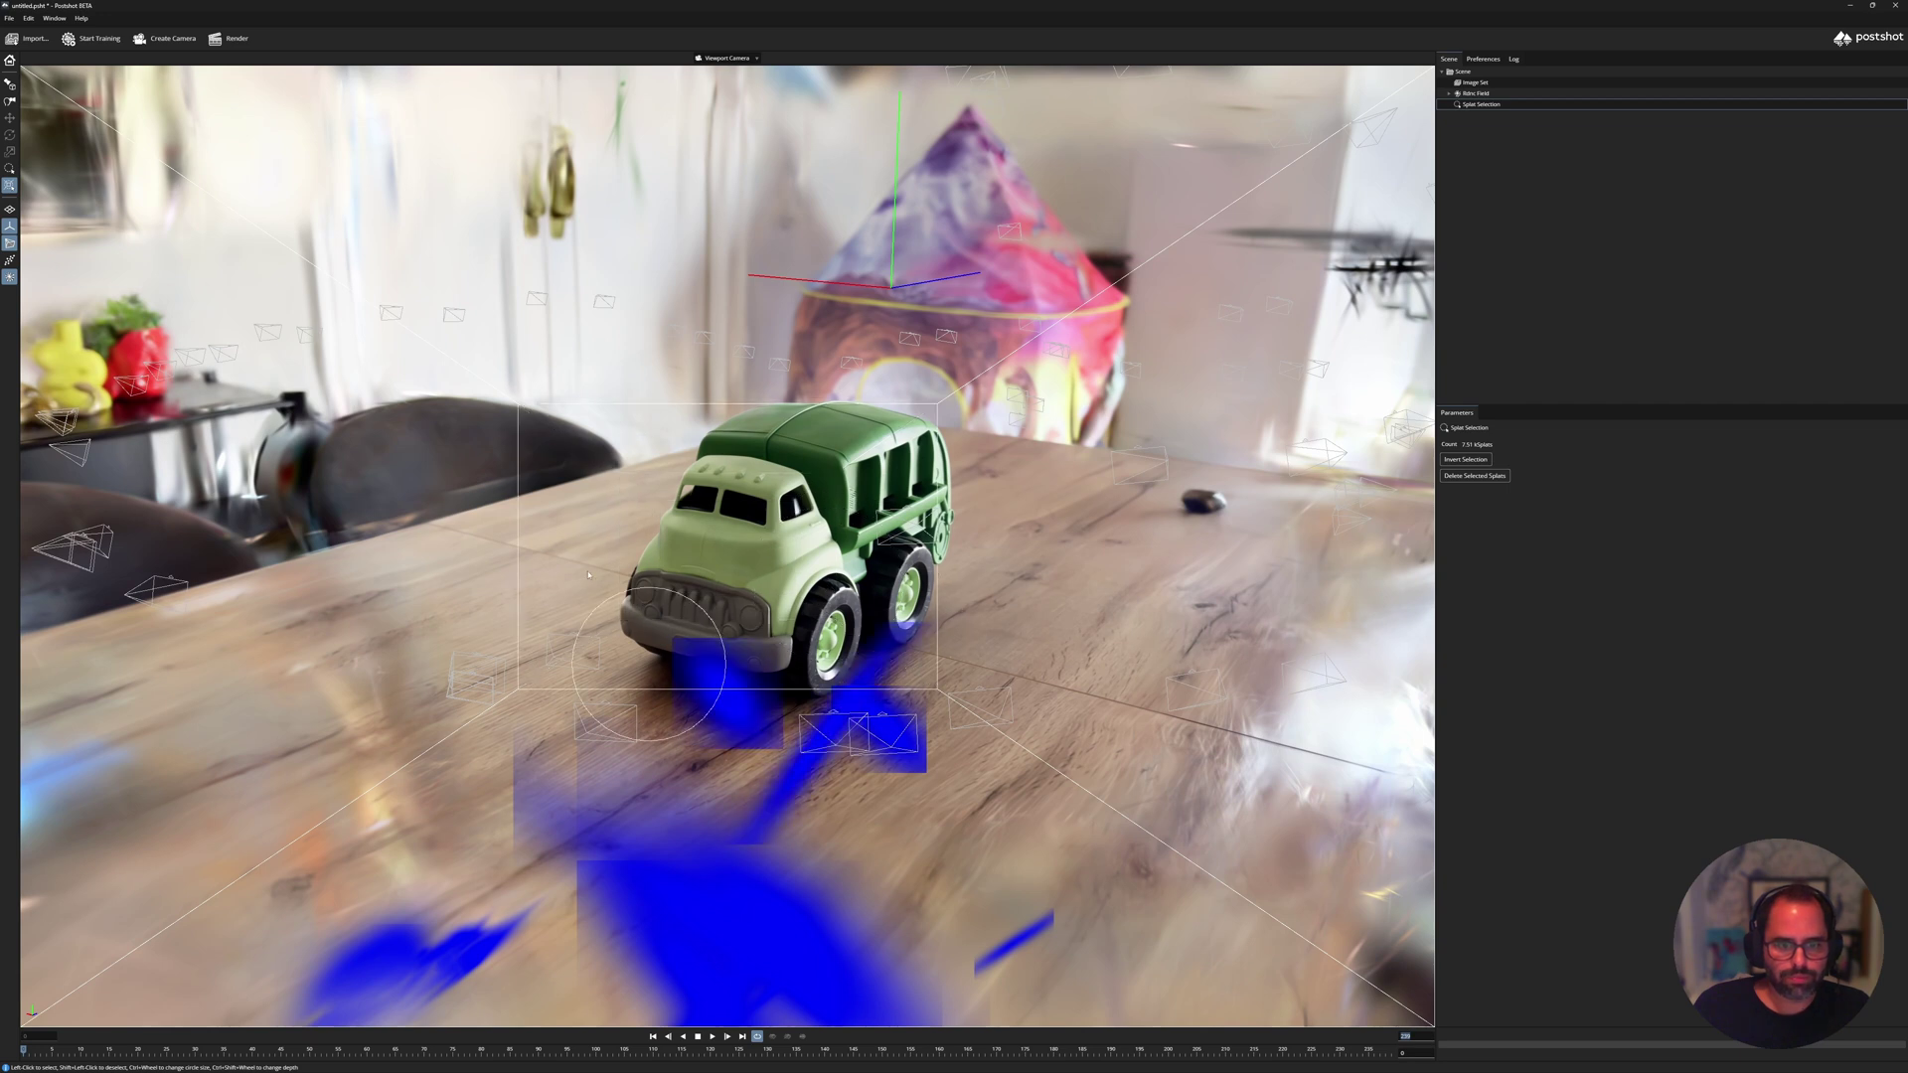
pyautogui.moveTo(1071, 387); pyautogui.dragTo(300, 337)
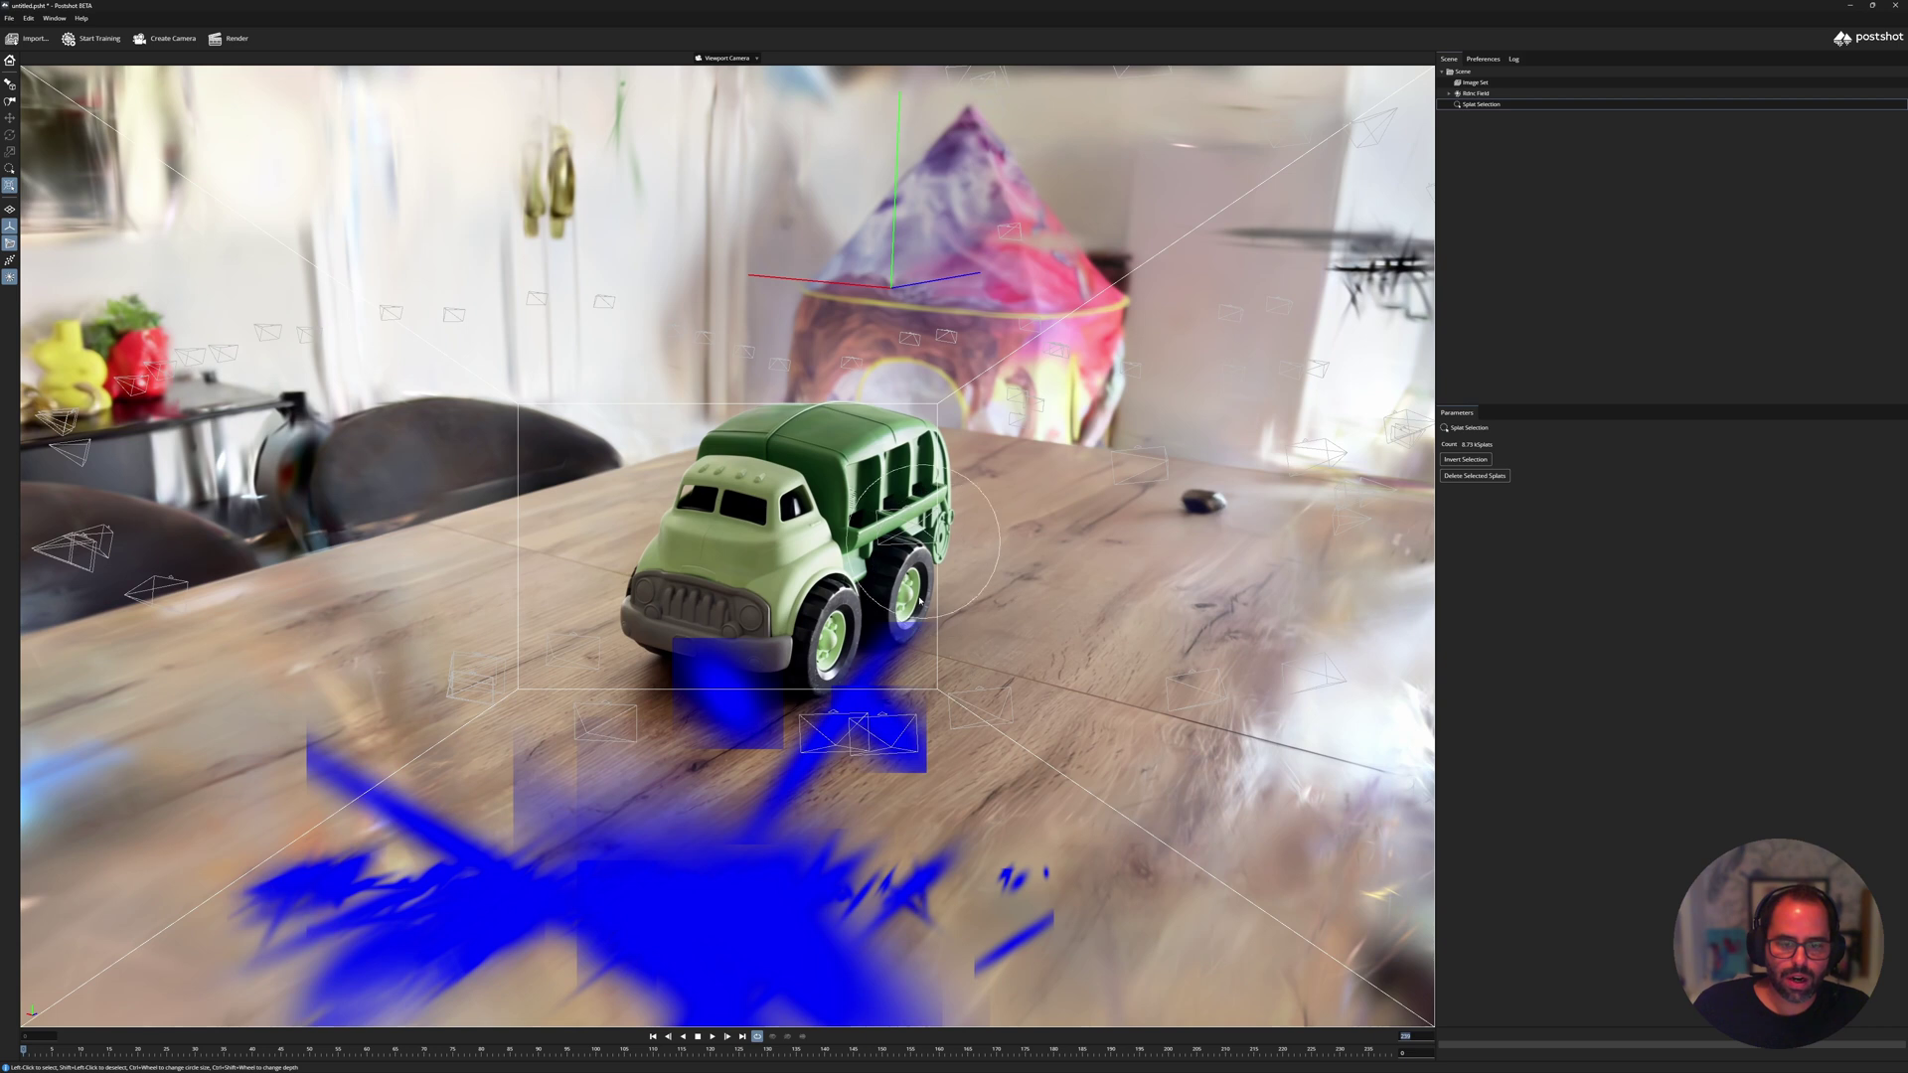
pyautogui.moveTo(919, 600)
pyautogui.mouseDown()
pyautogui.moveTo(854, 556)
pyautogui.moveTo(789, 720)
pyautogui.mouseUp()
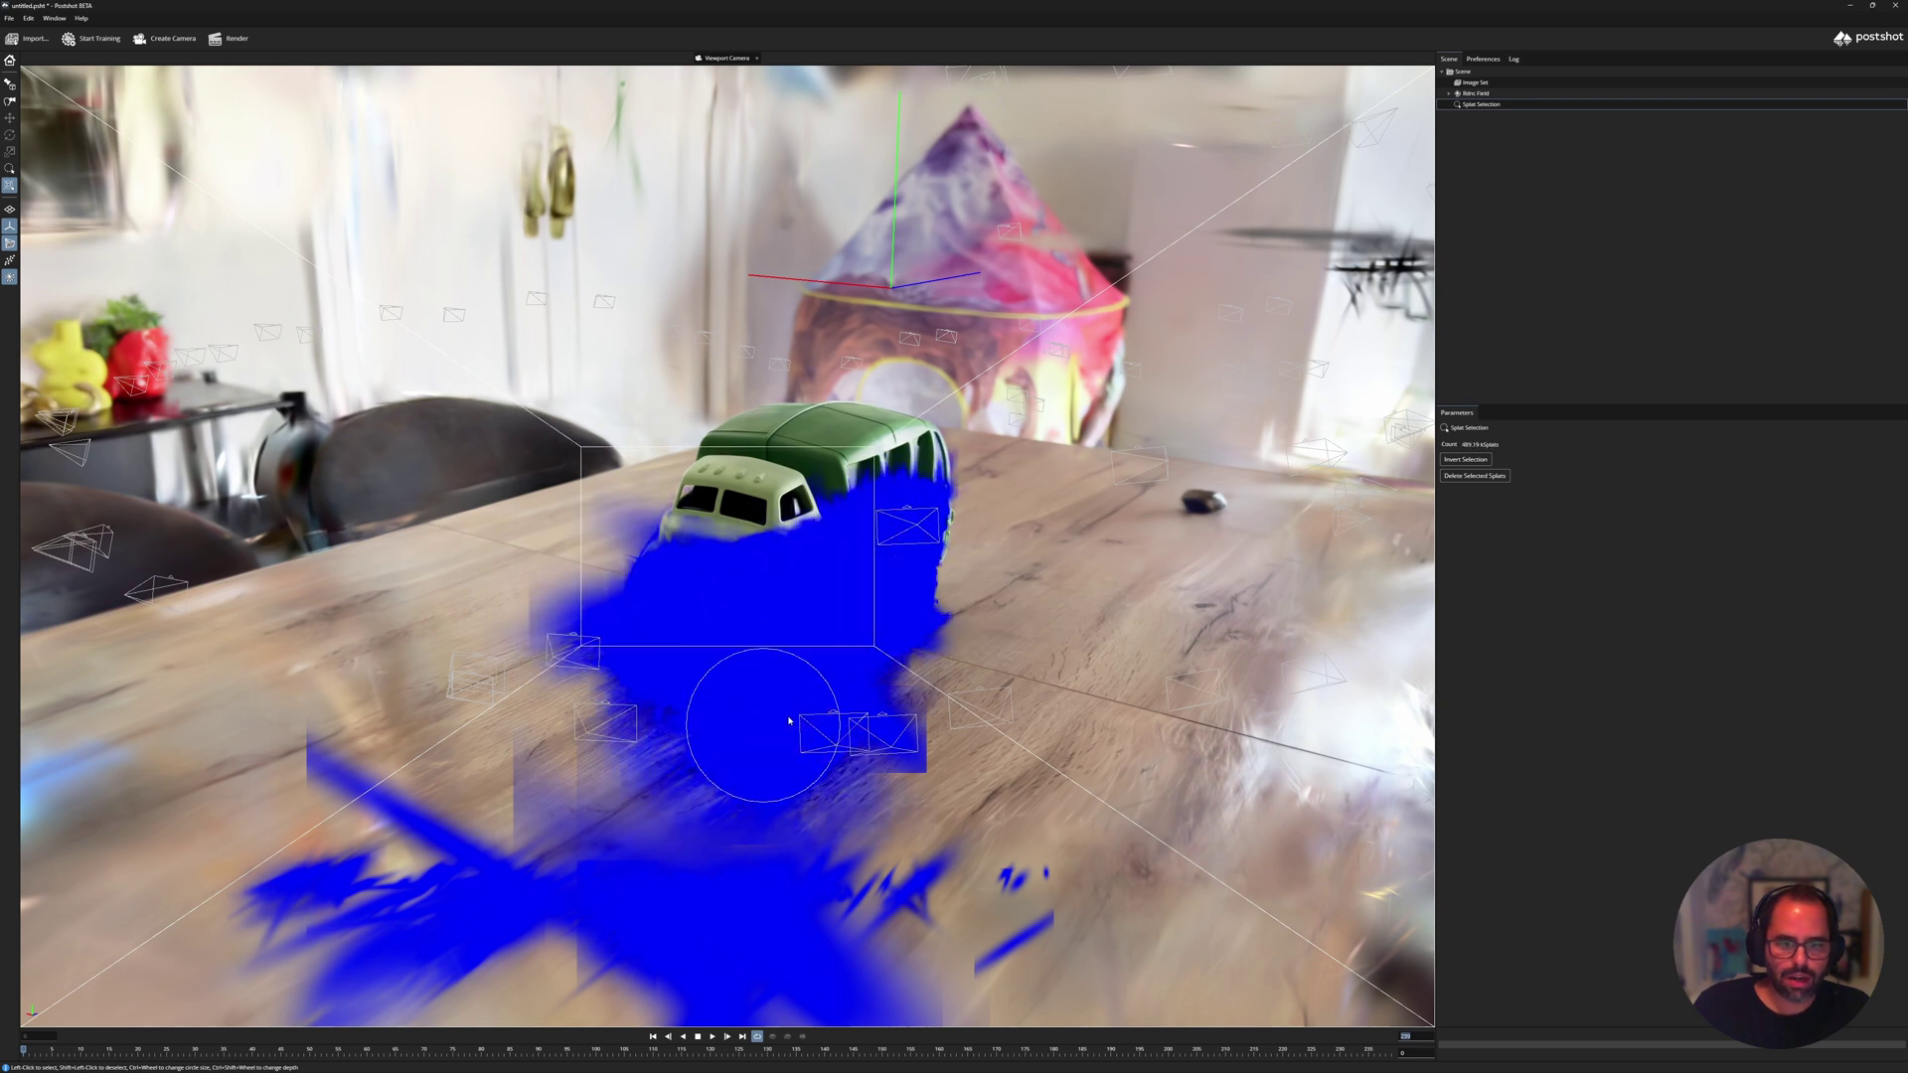
pyautogui.hotkey('ctrl', 'z')
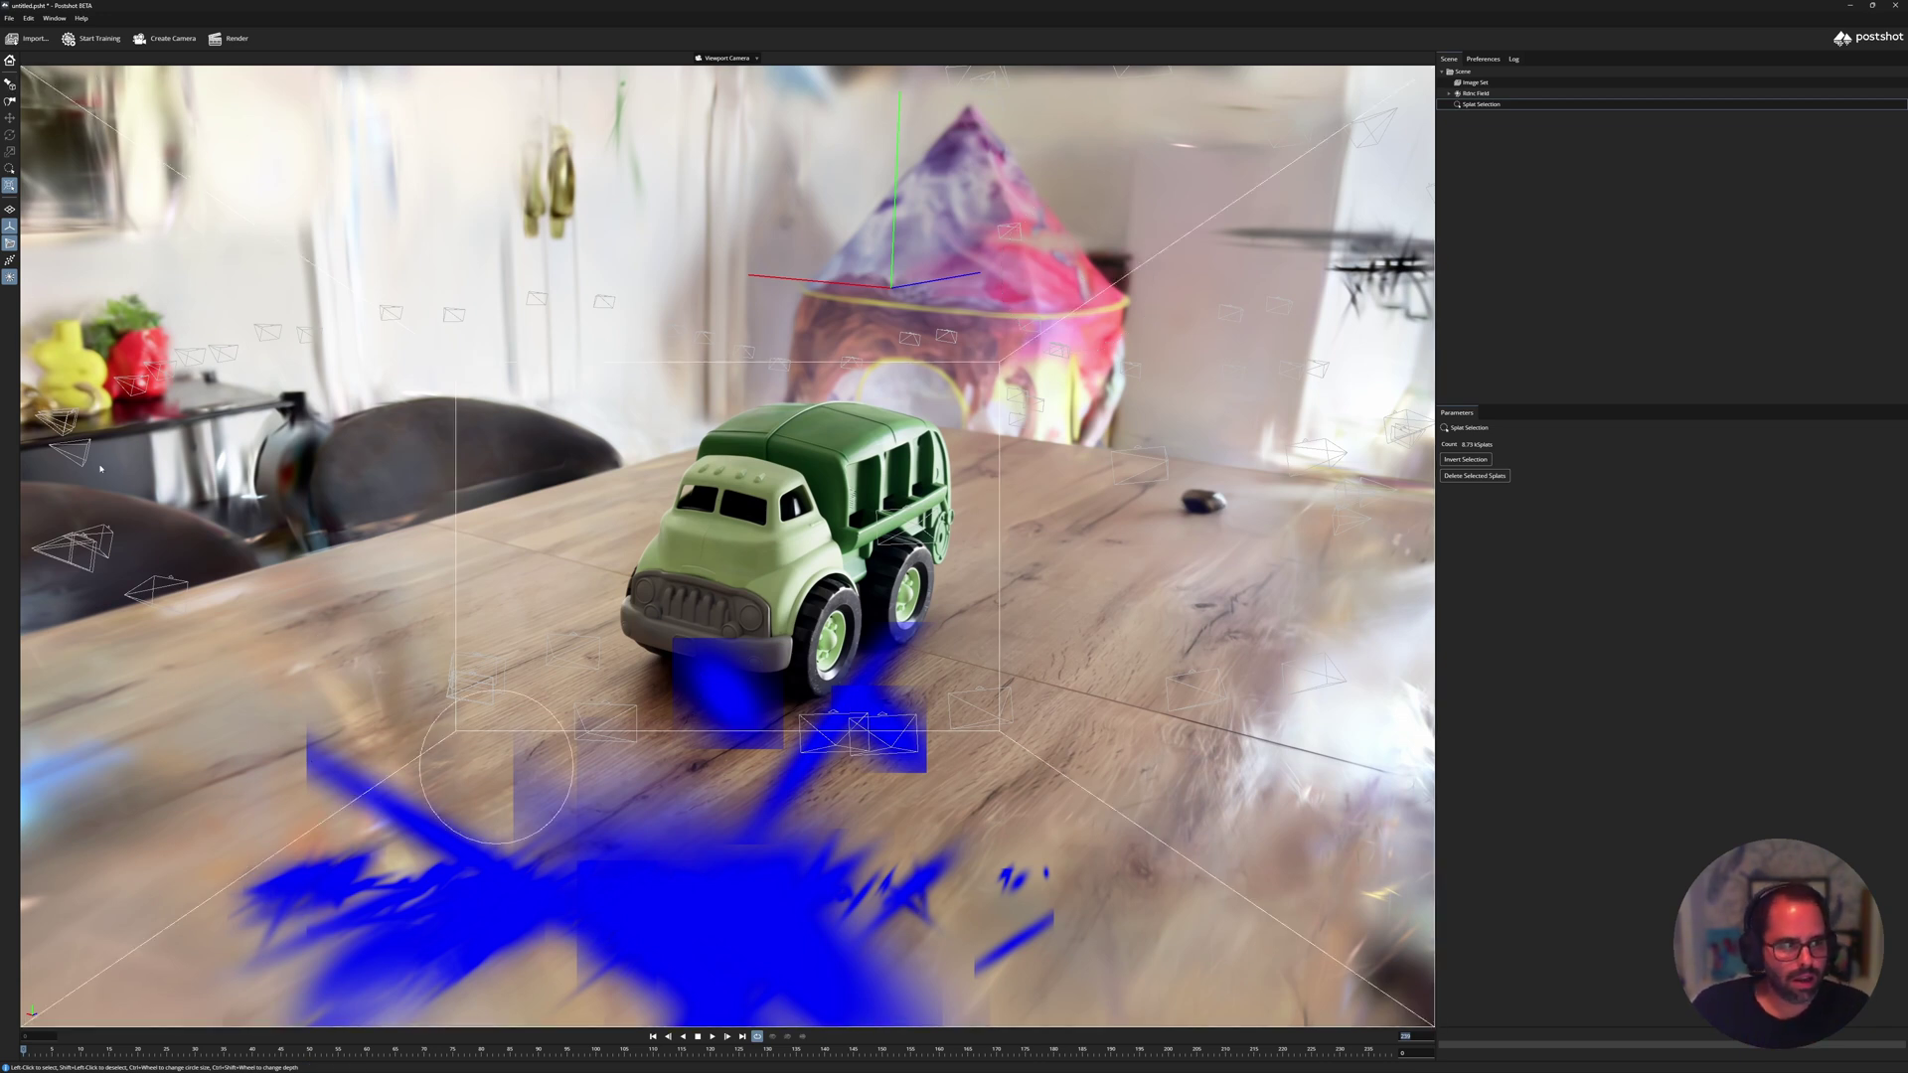
# Deselect the painted splats in front of the truck with the regular circular brush.
pyautogui.click(10, 169)
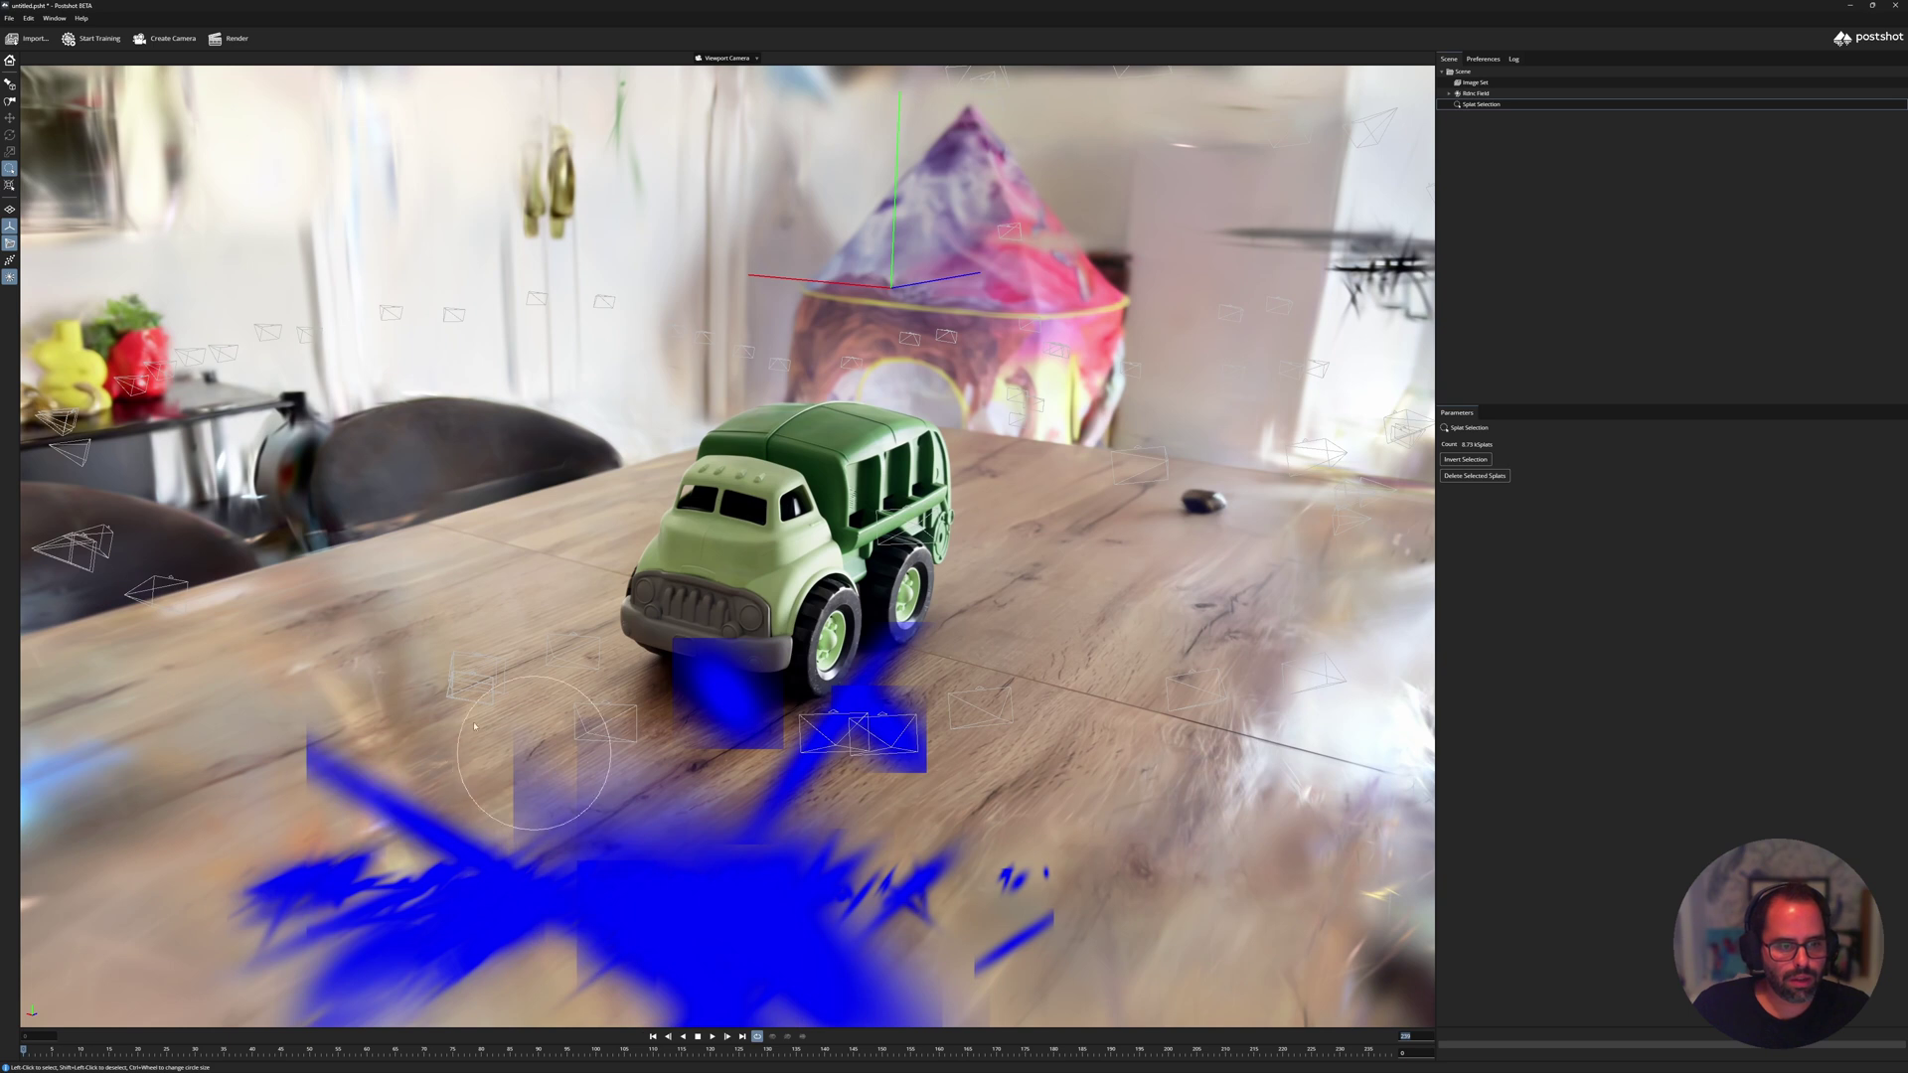
pyautogui.moveTo(587, 921)
pyautogui.keyDown('shift'); pyautogui.mouseDown()
pyautogui.moveTo(290, 849)
pyautogui.moveTo(305, 949)
pyautogui.moveTo(752, 710)
pyautogui.mouseUp(); pyautogui.keyUp('shift')
pyautogui.click(707, 639)
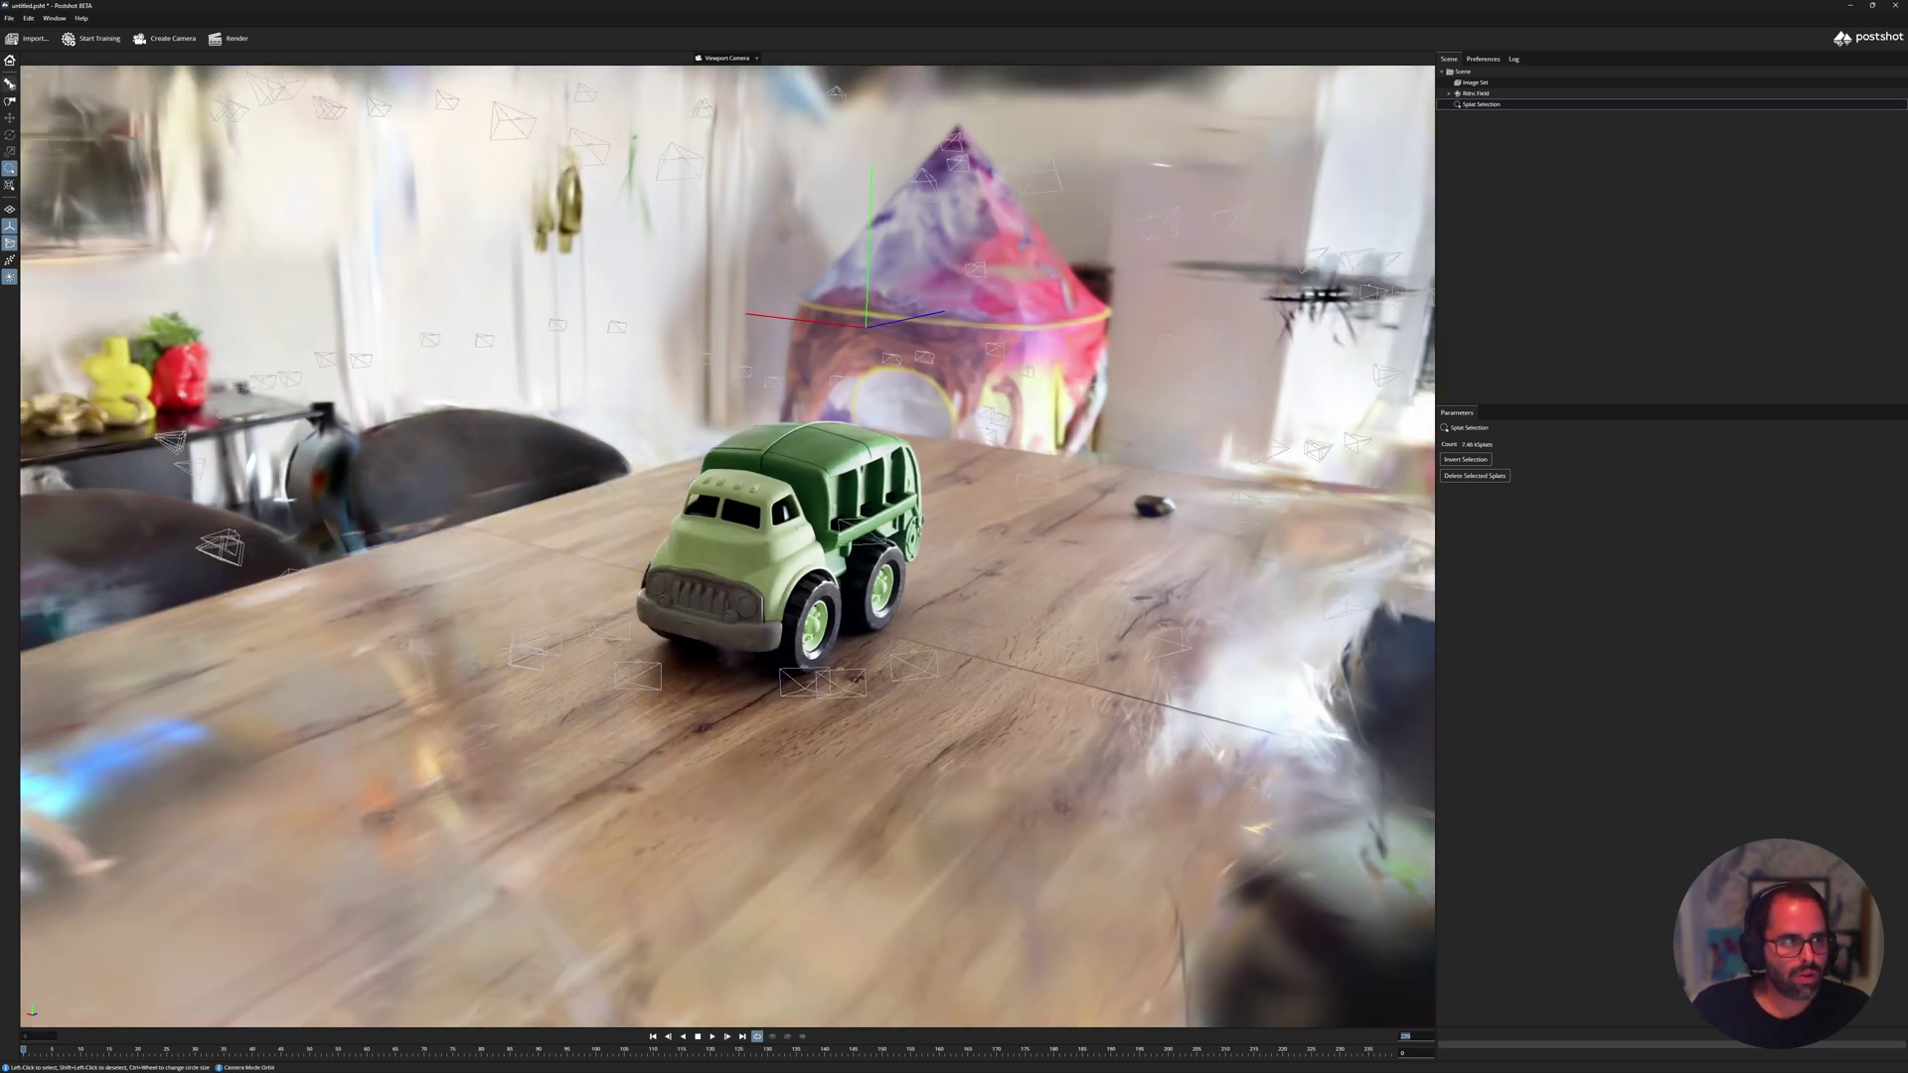
# Brush-select the whole truck and the table area directly around it from several viewing angles.
pyautogui.moveTo(628, 485); pyautogui.dragTo(755, 606)
pyautogui.scroll(2, 755, 536)
pyautogui.moveTo(755, 536); pyautogui.dragTo(511, 595)
pyautogui.click(9, 170)
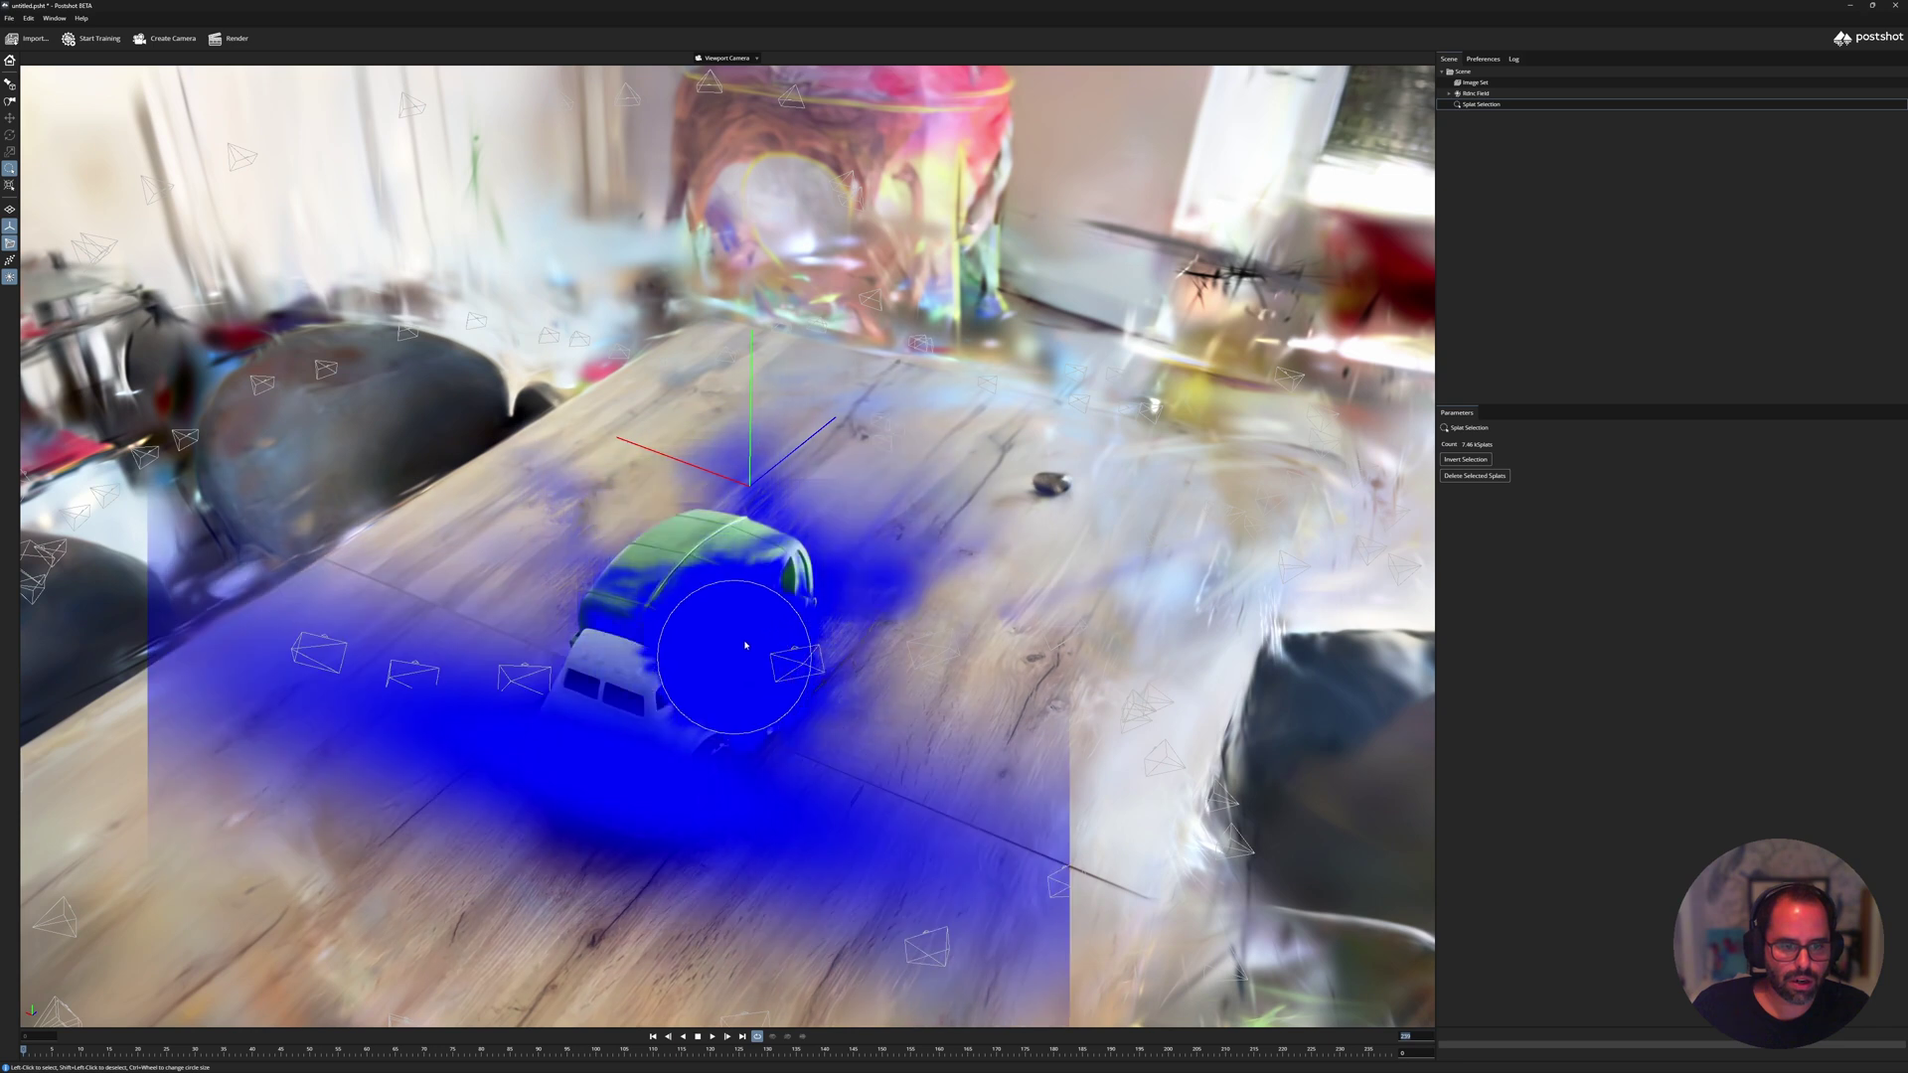
pyautogui.scroll(1, 711, 663)
pyautogui.moveTo(711, 664)
pyautogui.mouseDown()
pyautogui.moveTo(641, 730)
pyautogui.moveTo(787, 700)
pyautogui.moveTo(719, 686)
pyautogui.moveTo(726, 551)
pyautogui.mouseUp()
pyautogui.moveTo(725, 551)
pyautogui.keyDown('alt'); pyautogui.mouseDown()
pyautogui.moveTo(853, 556)
pyautogui.moveTo(839, 630)
pyautogui.moveTo(563, 682)
pyautogui.mouseUp(); pyautogui.keyUp('alt')
pyautogui.moveTo(563, 682)
pyautogui.mouseDown(button='middle')
pyautogui.moveTo(549, 650)
pyautogui.moveTo(647, 754)
pyautogui.mouseUp(button='middle')
pyautogui.moveTo(647, 754)
pyautogui.mouseDown()
pyautogui.moveTo(911, 779)
pyautogui.moveTo(605, 647)
pyautogui.mouseUp()
pyautogui.moveTo(605, 647); pyautogui.dragTo(630, 724, button='middle')
pyautogui.moveTo(629, 725)
pyautogui.mouseDown()
pyautogui.moveTo(873, 800)
pyautogui.moveTo(822, 758)
pyautogui.moveTo(667, 740)
pyautogui.moveTo(596, 632)
pyautogui.moveTo(511, 682)
pyautogui.mouseUp()
pyautogui.moveTo(511, 682); pyautogui.dragTo(503, 664, button='middle')
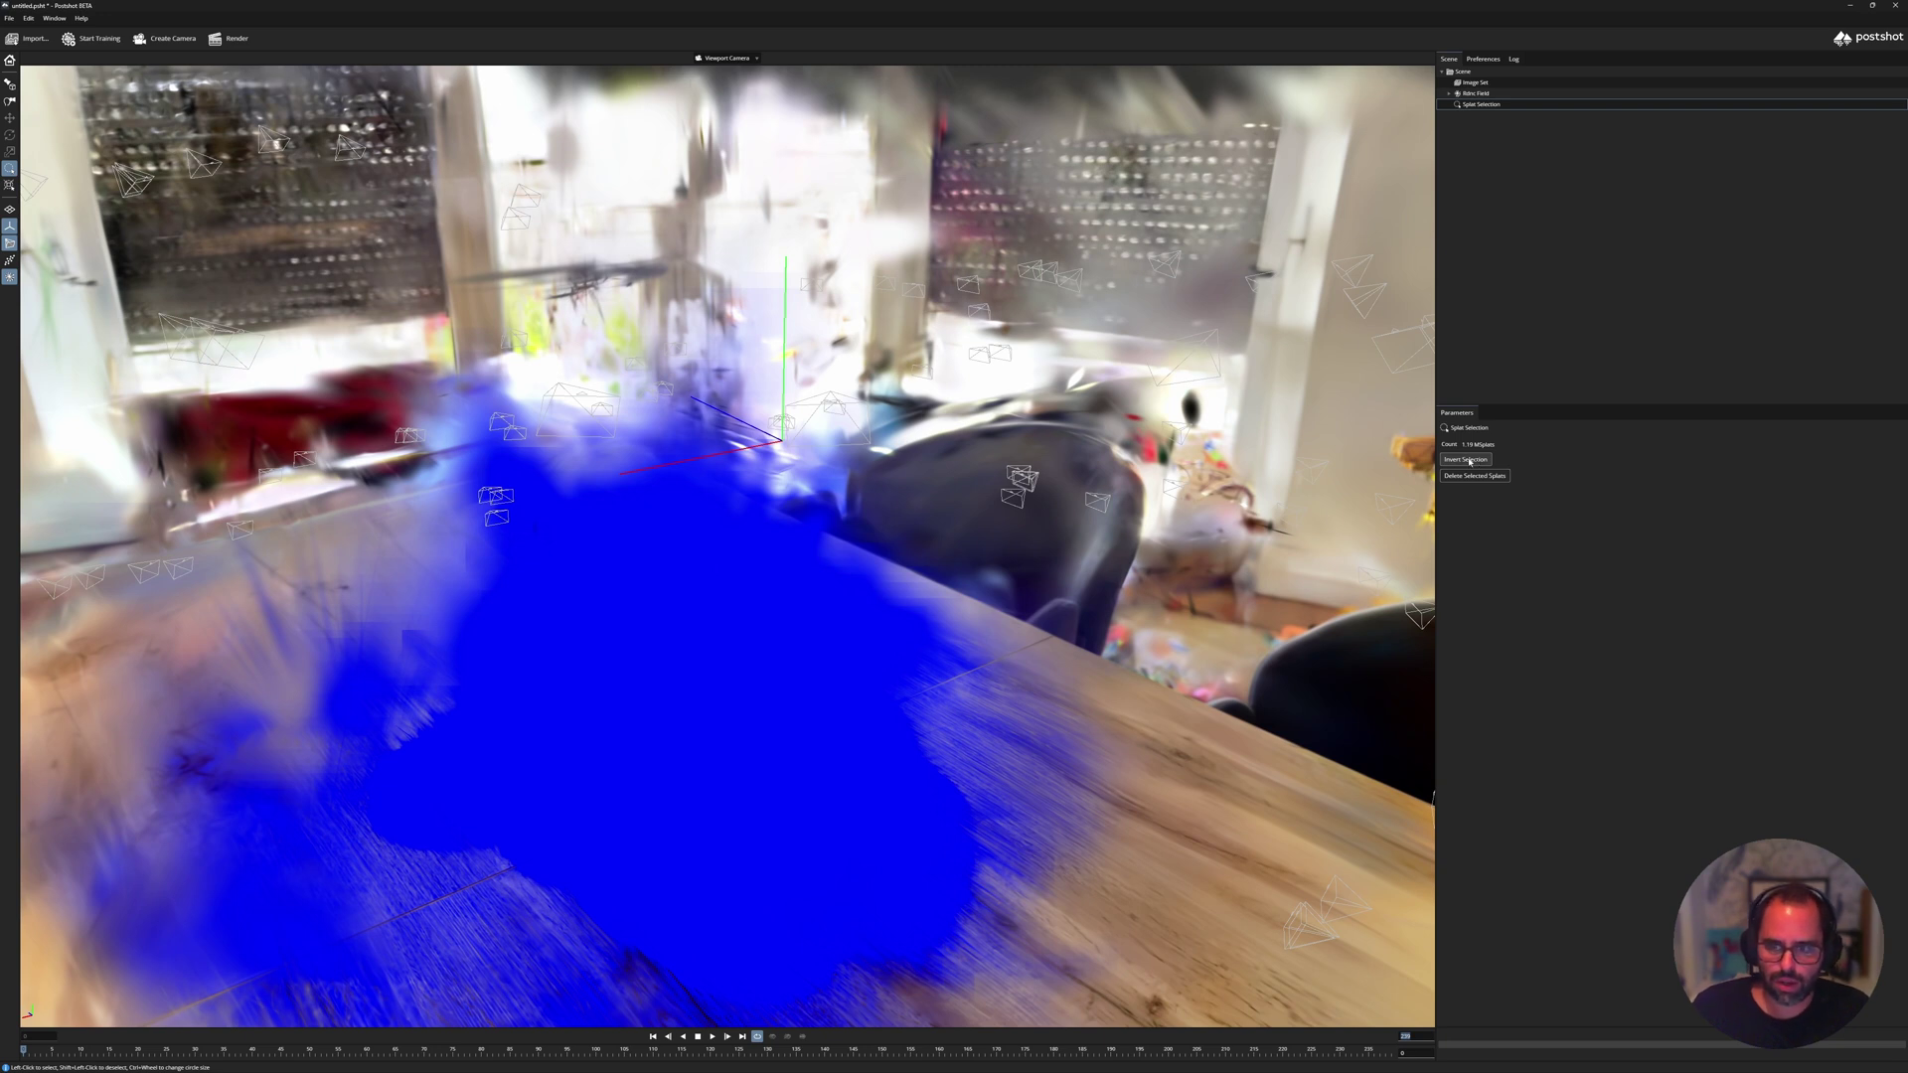
# Invert the splat selection and deselect the leftover selected patch on the truck's roof.
pyautogui.click(1468, 461)
pyautogui.click(816, 574)
pyautogui.moveTo(825, 570)
pyautogui.keyDown('alt'); pyautogui.mouseDown()
pyautogui.moveTo(892, 573)
pyautogui.moveTo(799, 557)
pyautogui.moveTo(801, 596)
pyautogui.moveTo(834, 621)
pyautogui.mouseUp(); pyautogui.keyUp('alt')
pyautogui.click(706, 596)
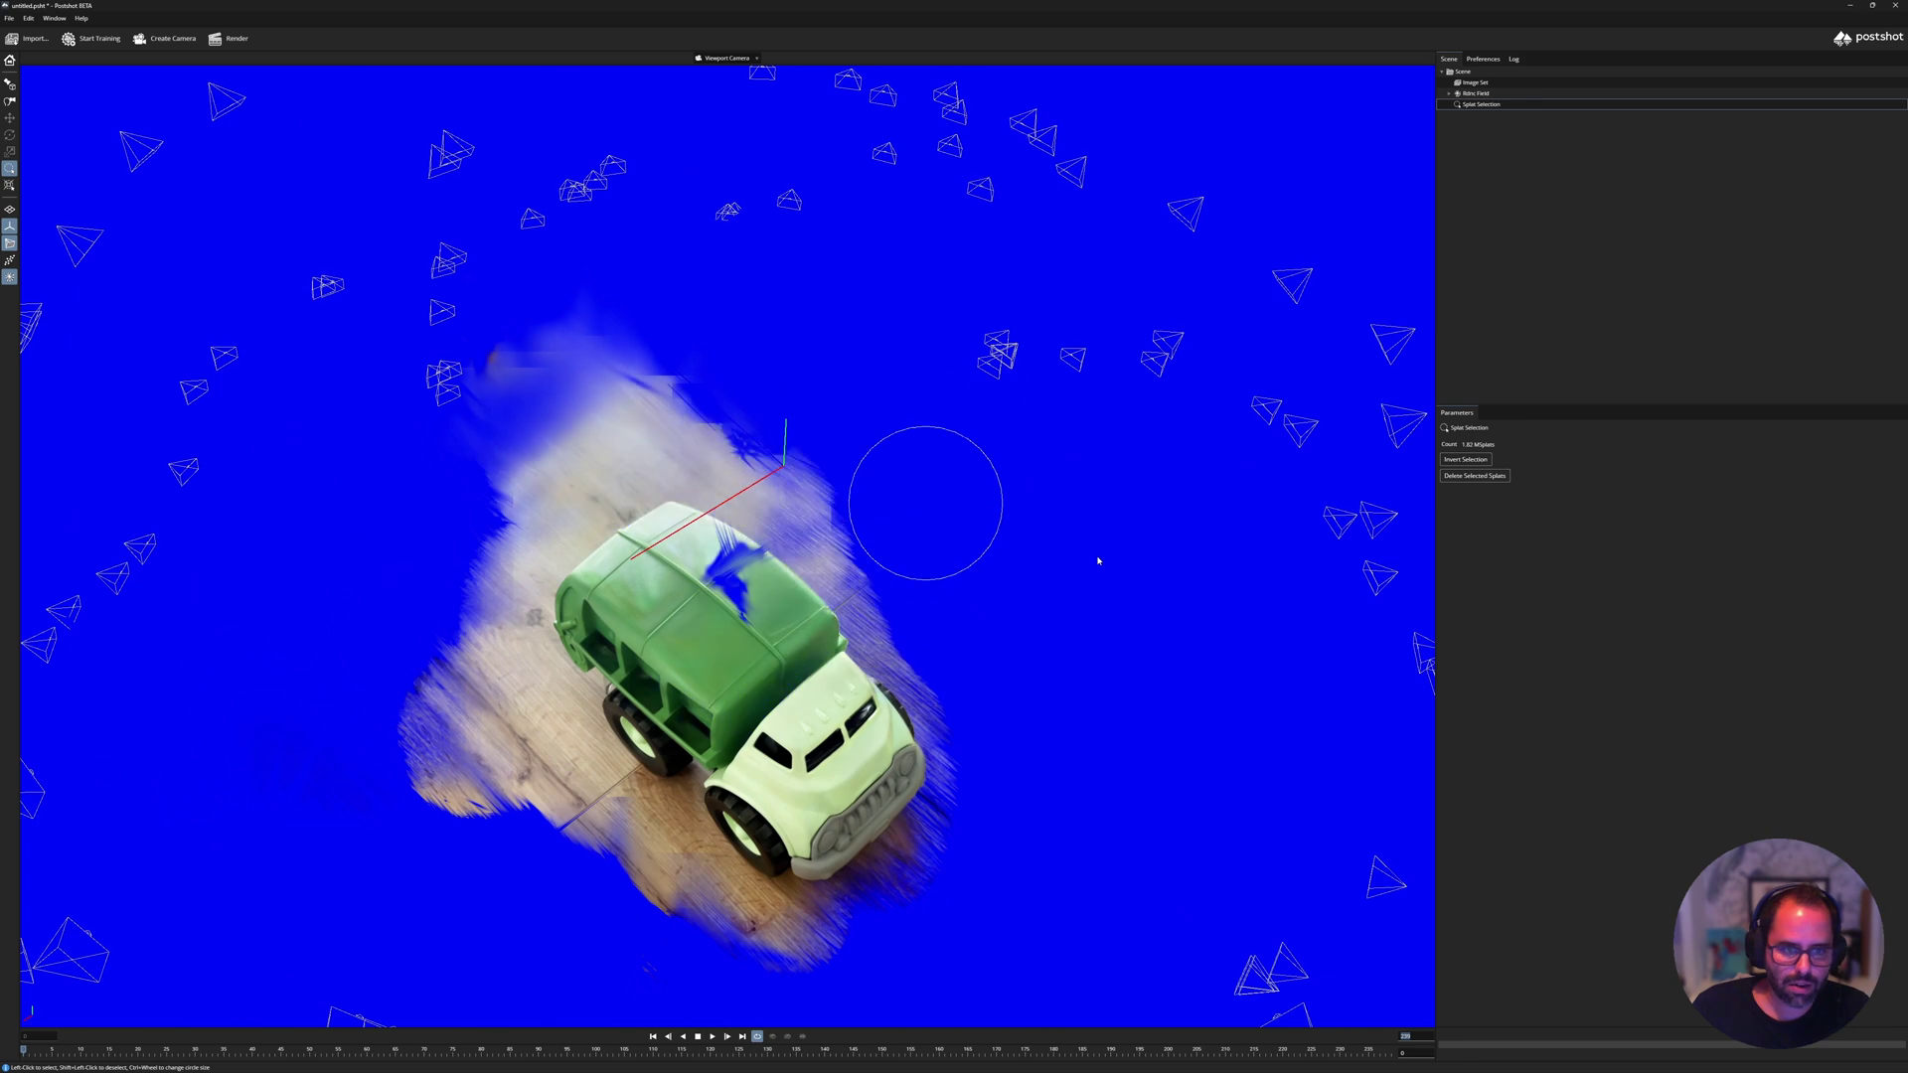
pyautogui.click(738, 608)
pyautogui.keyDown('shift'); pyautogui.click(757, 618); pyautogui.keyUp('shift')
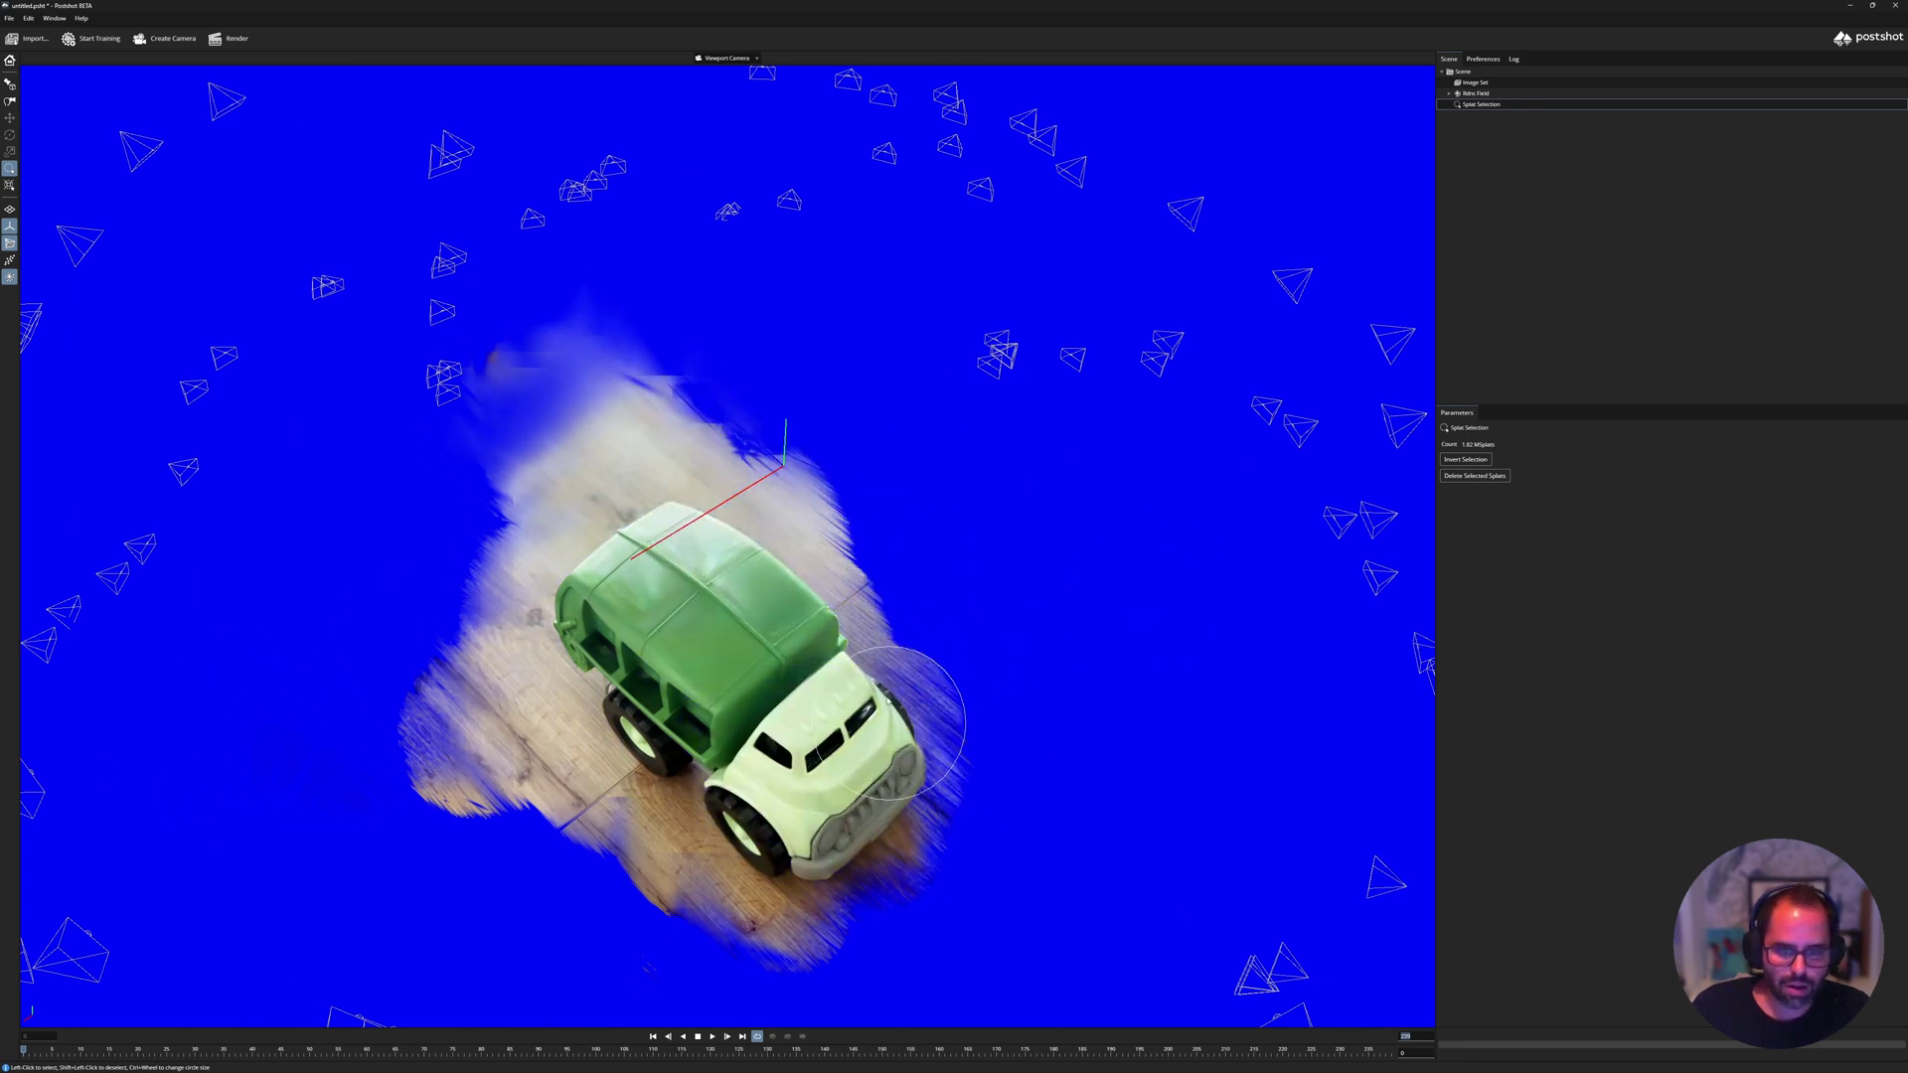
# Check the inverted selection from several angles and delete all selected splats surrounding the truck.
pyautogui.moveTo(866, 715); pyautogui.dragTo(311, 341, button='middle')
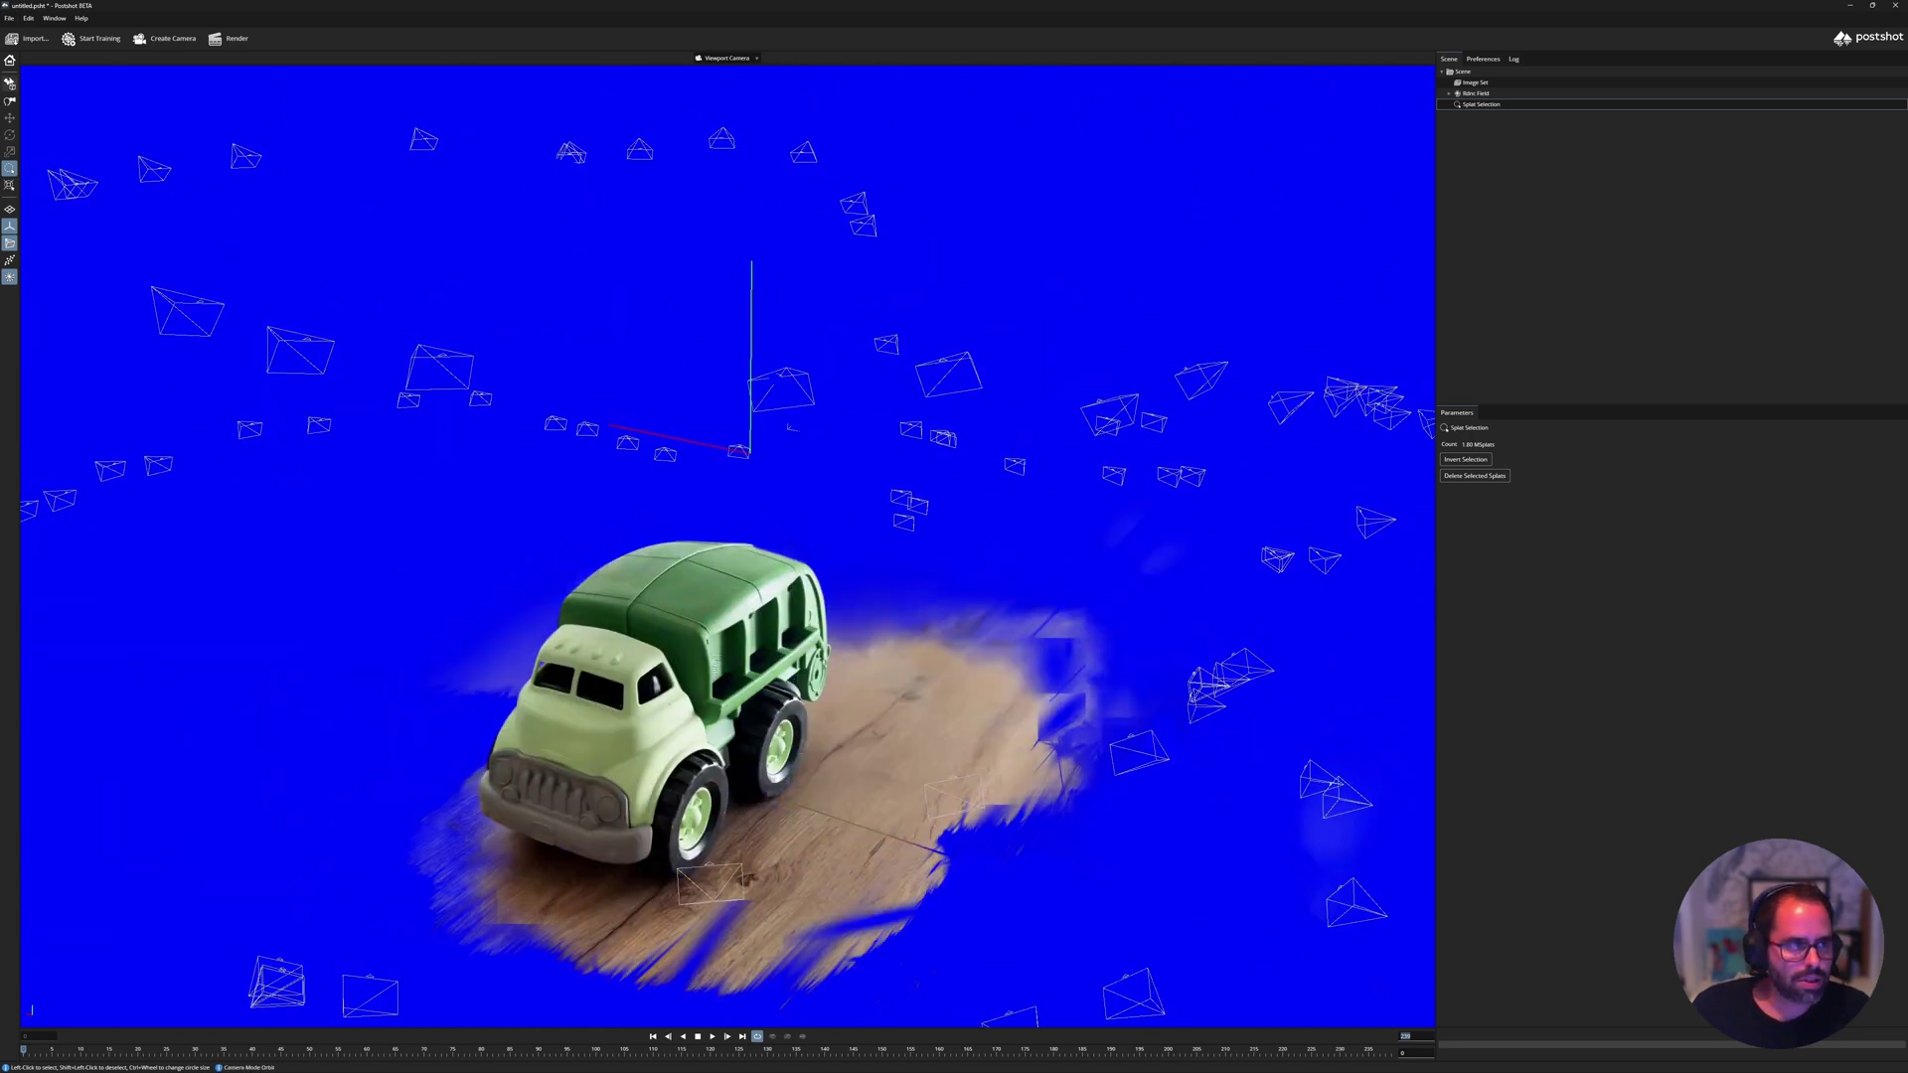
pyautogui.moveTo(548, 585); pyautogui.dragTo(596, 666)
pyautogui.scroll(-6, 834, 589)
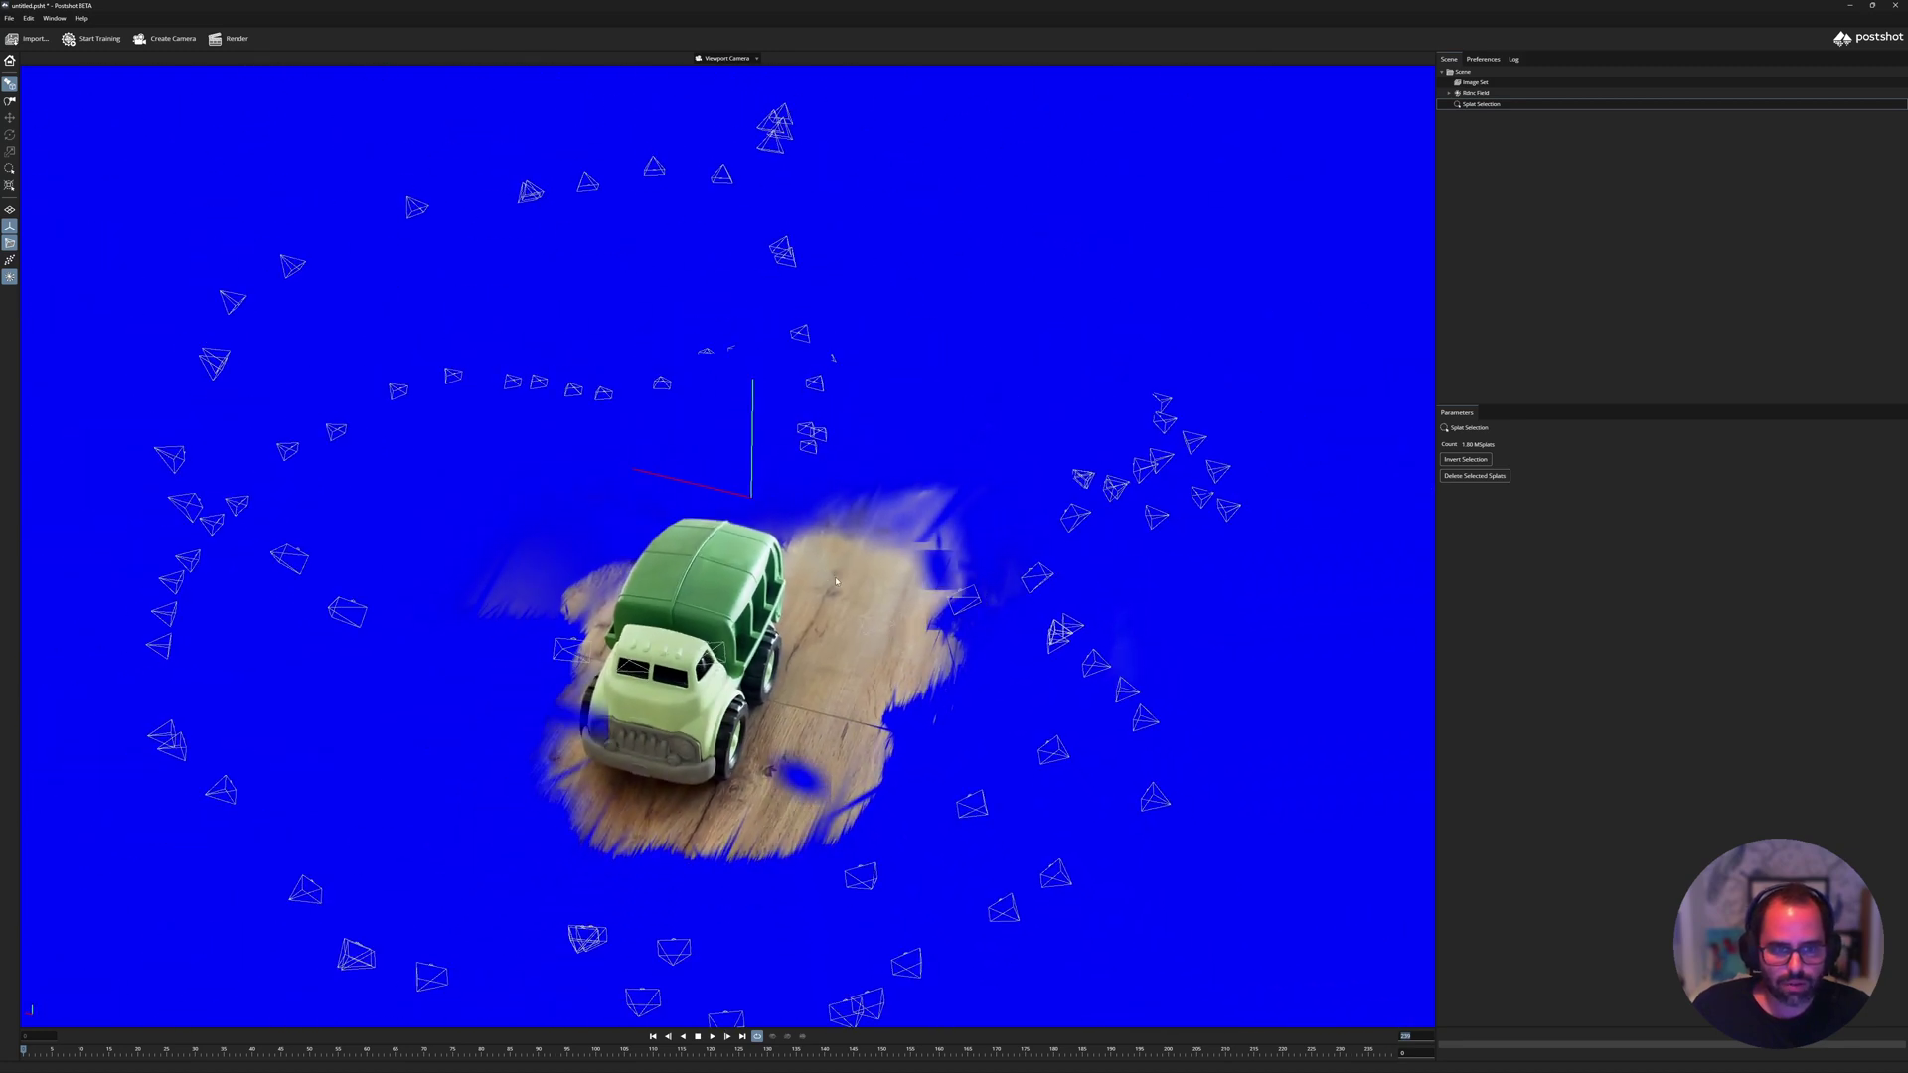
pyautogui.scroll(-8, 835, 589)
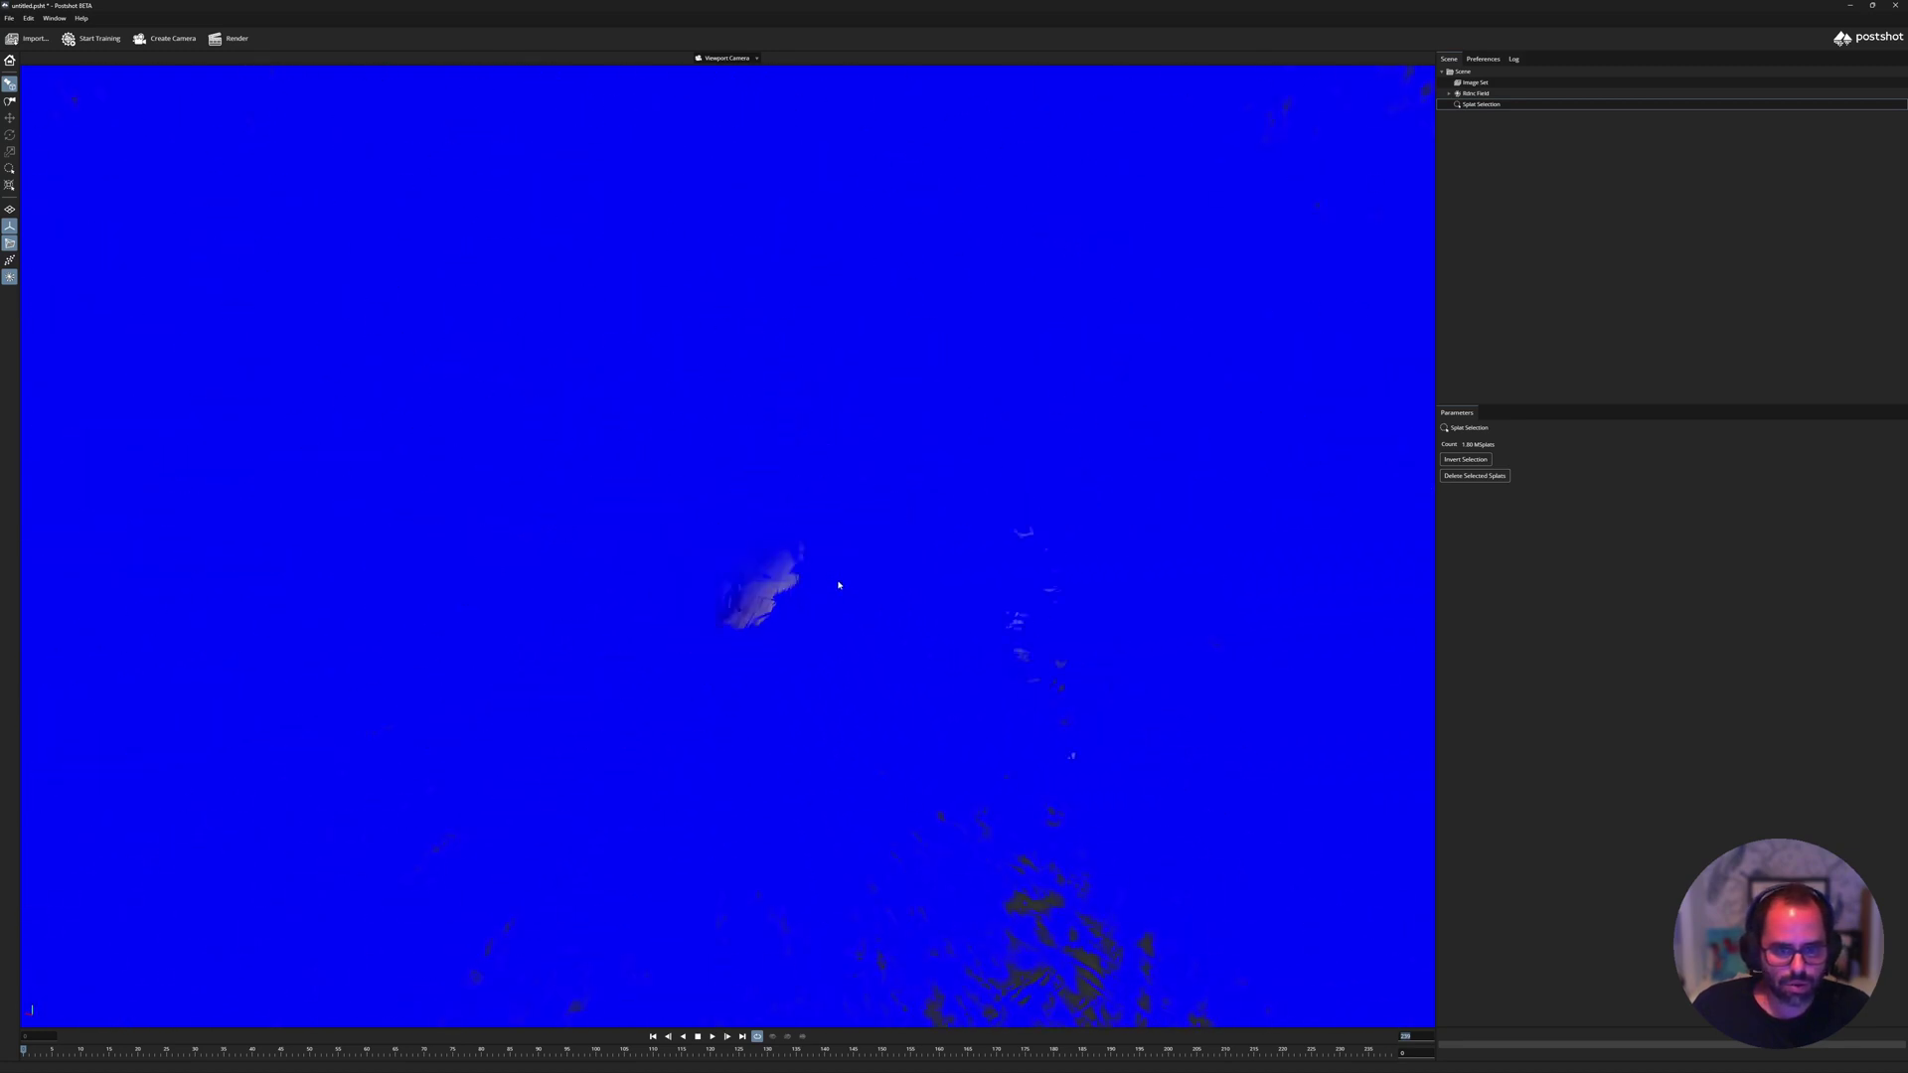
pyautogui.scroll(12, 703, 545)
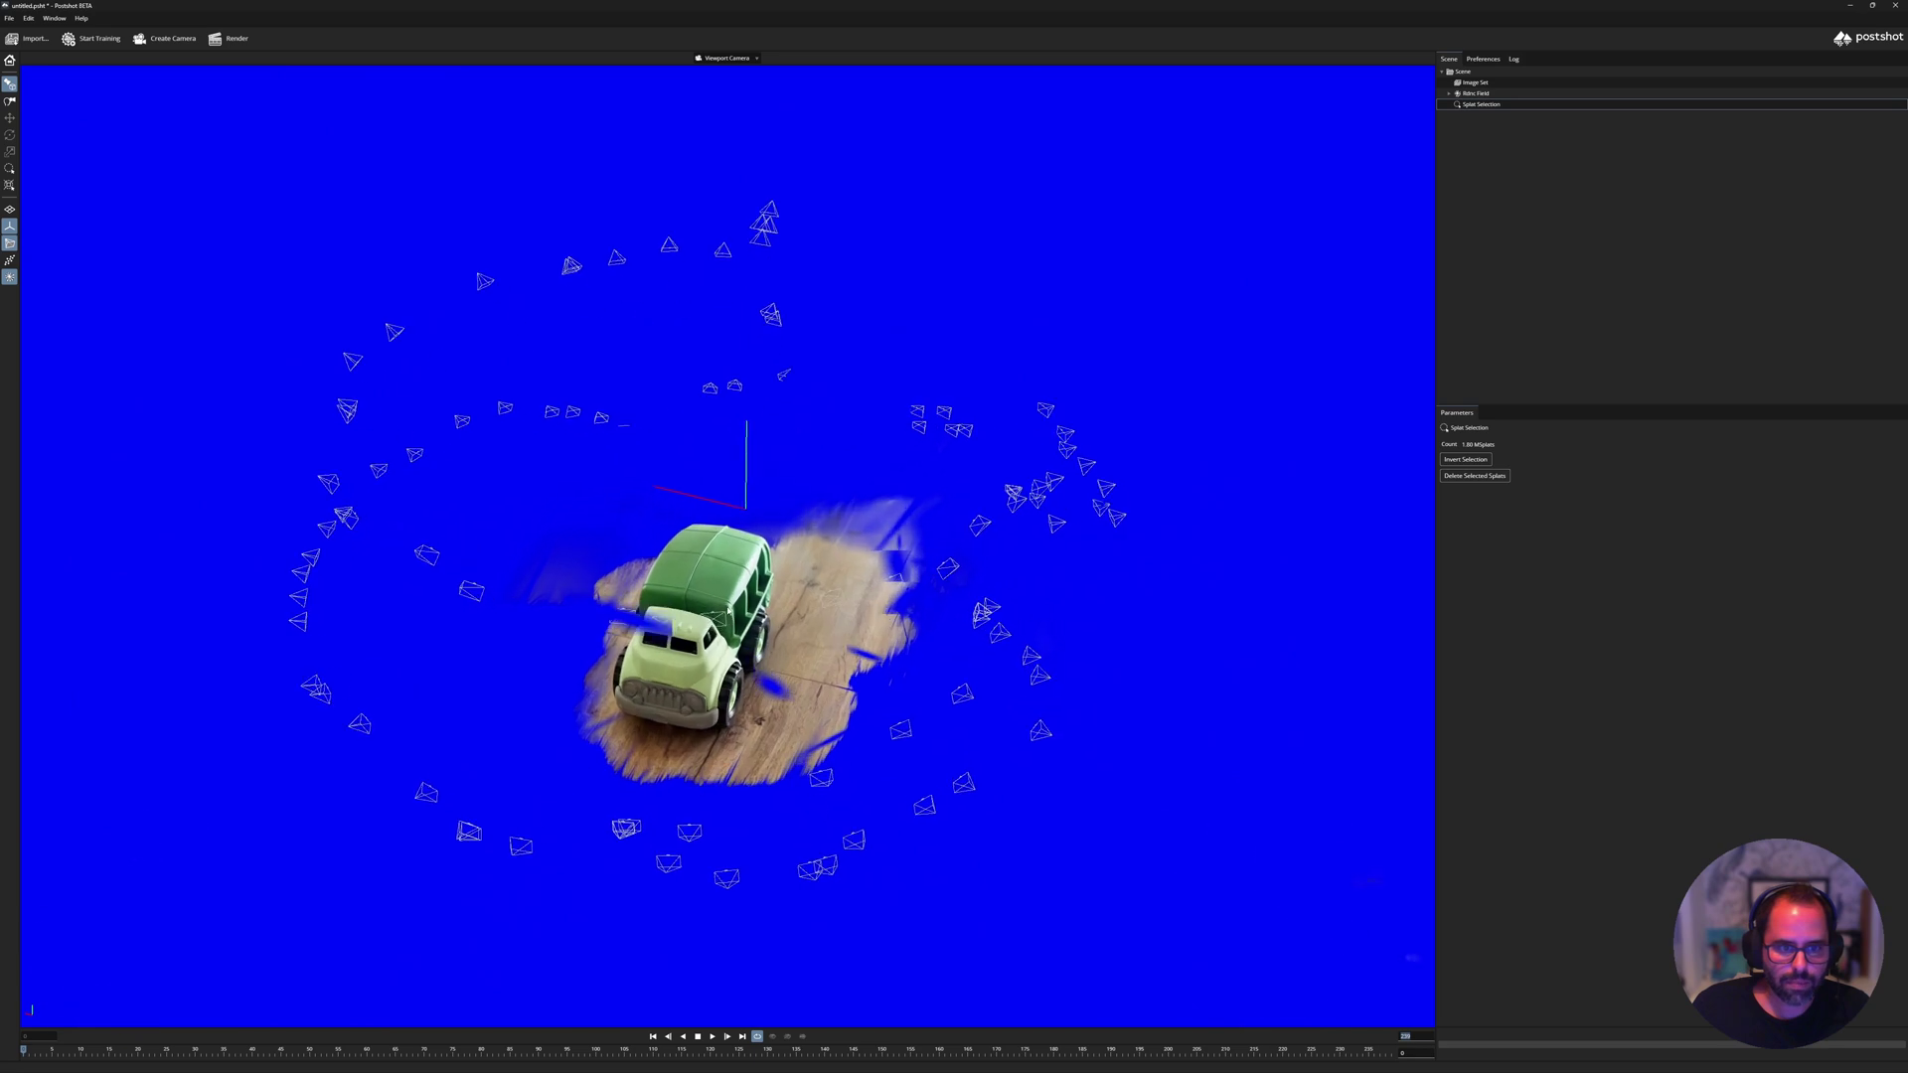
pyautogui.moveTo(720, 618); pyautogui.dragTo(689, 677, button='middle')
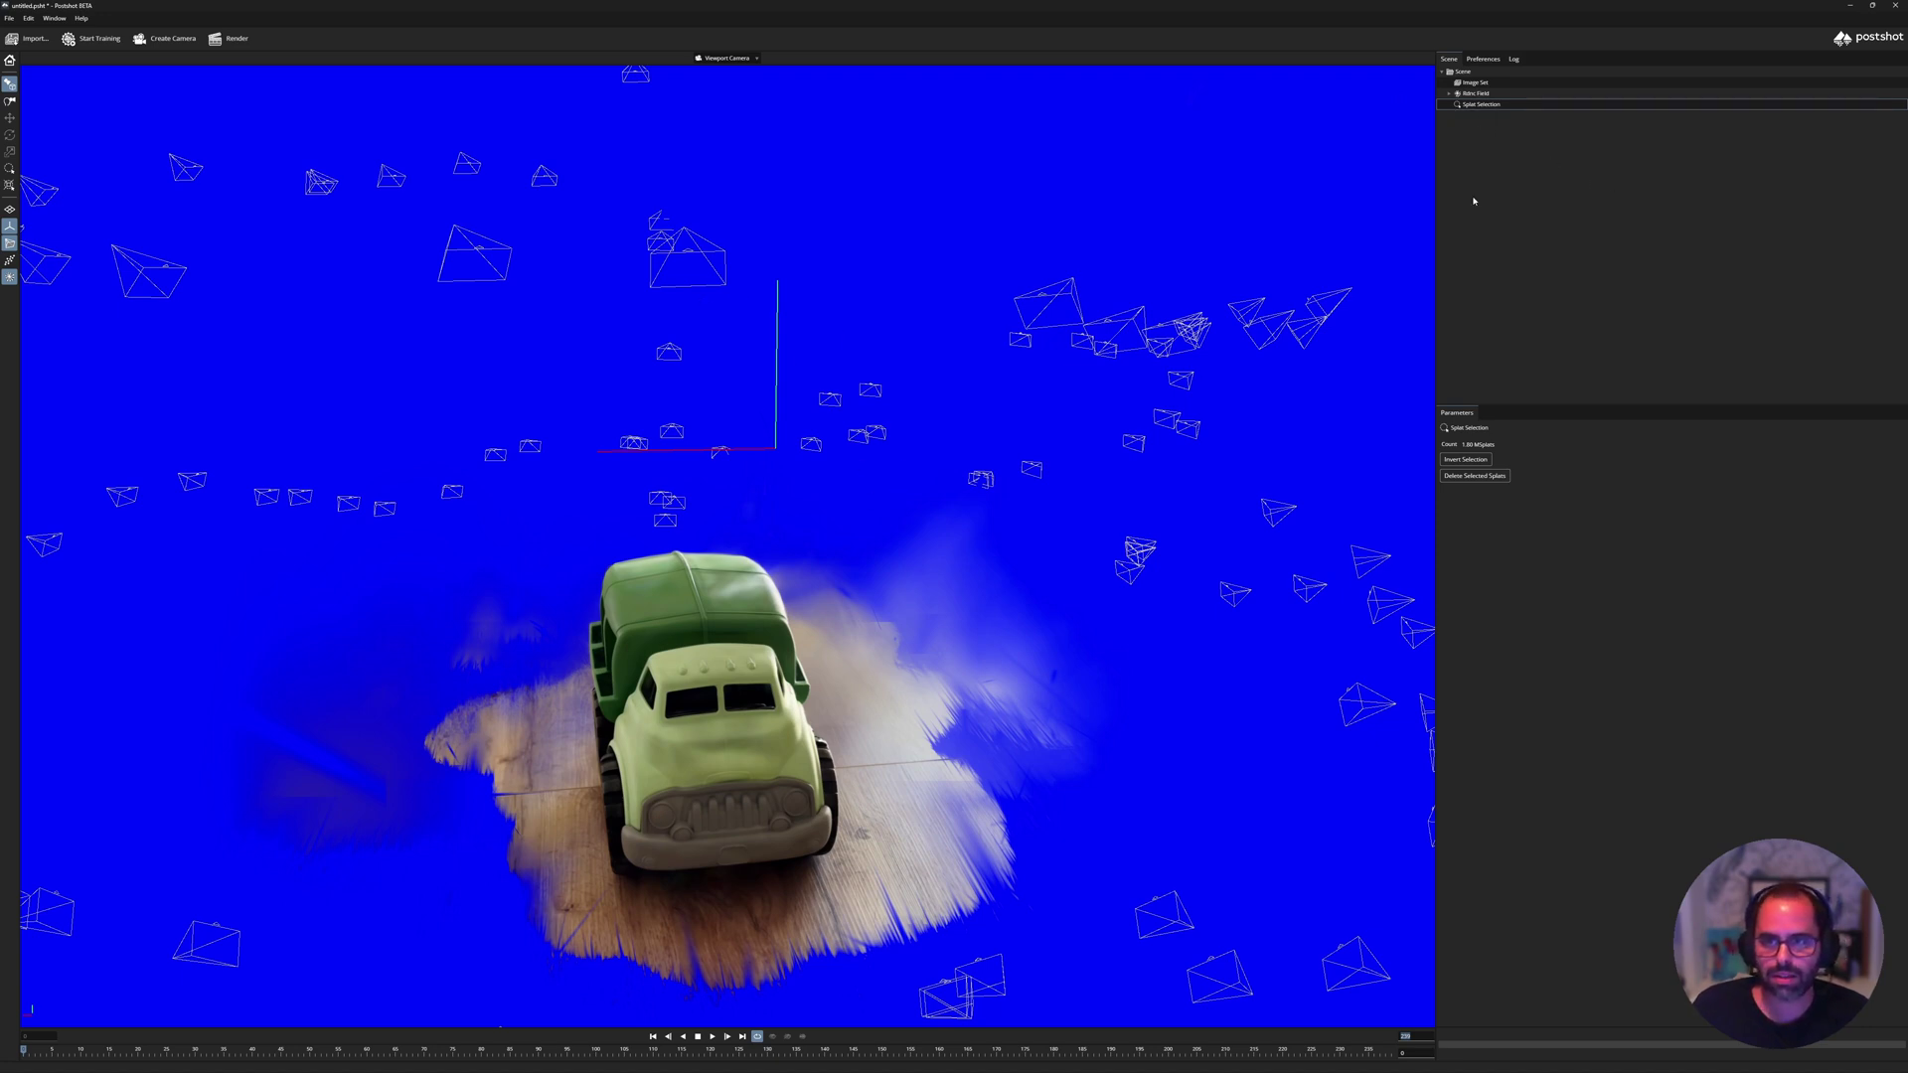
pyautogui.click(1463, 477)
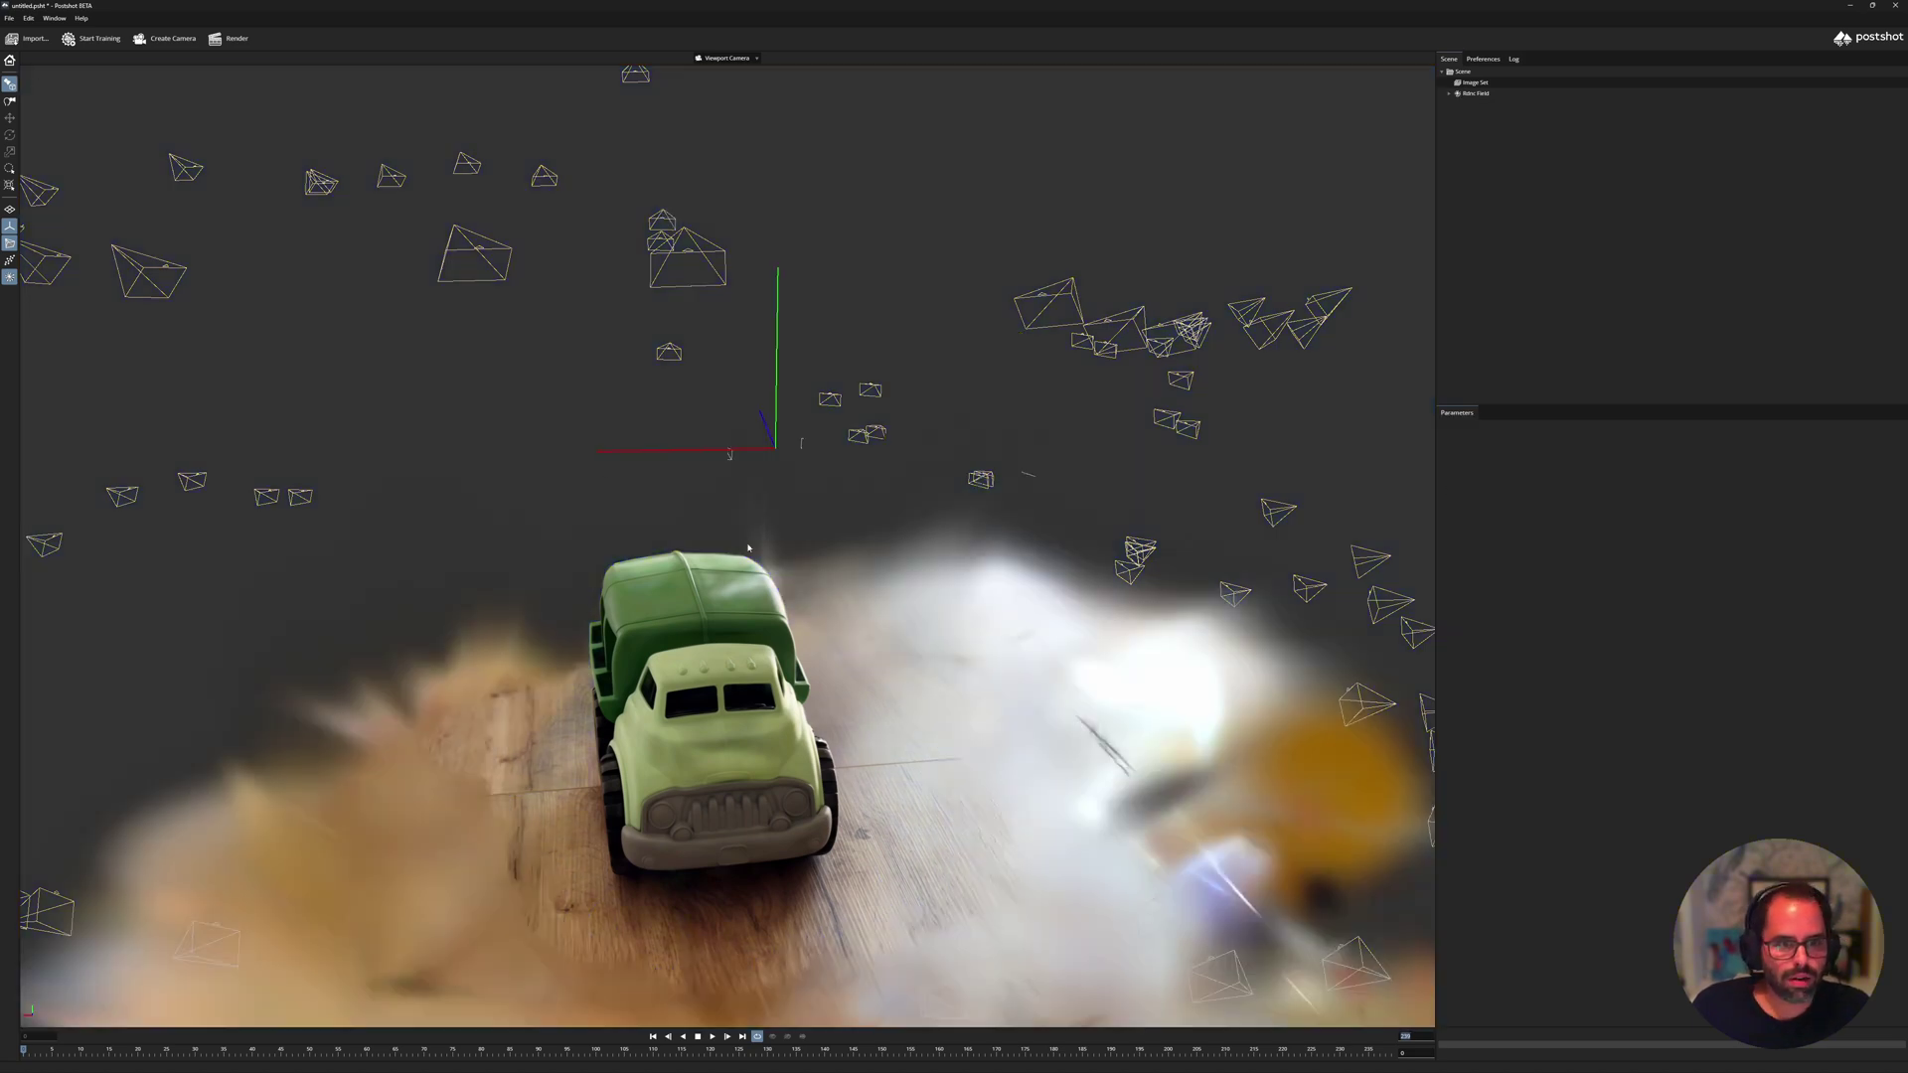
pyautogui.moveTo(805, 605); pyautogui.dragTo(556, 636)
pyautogui.scroll(-5, 869, 602)
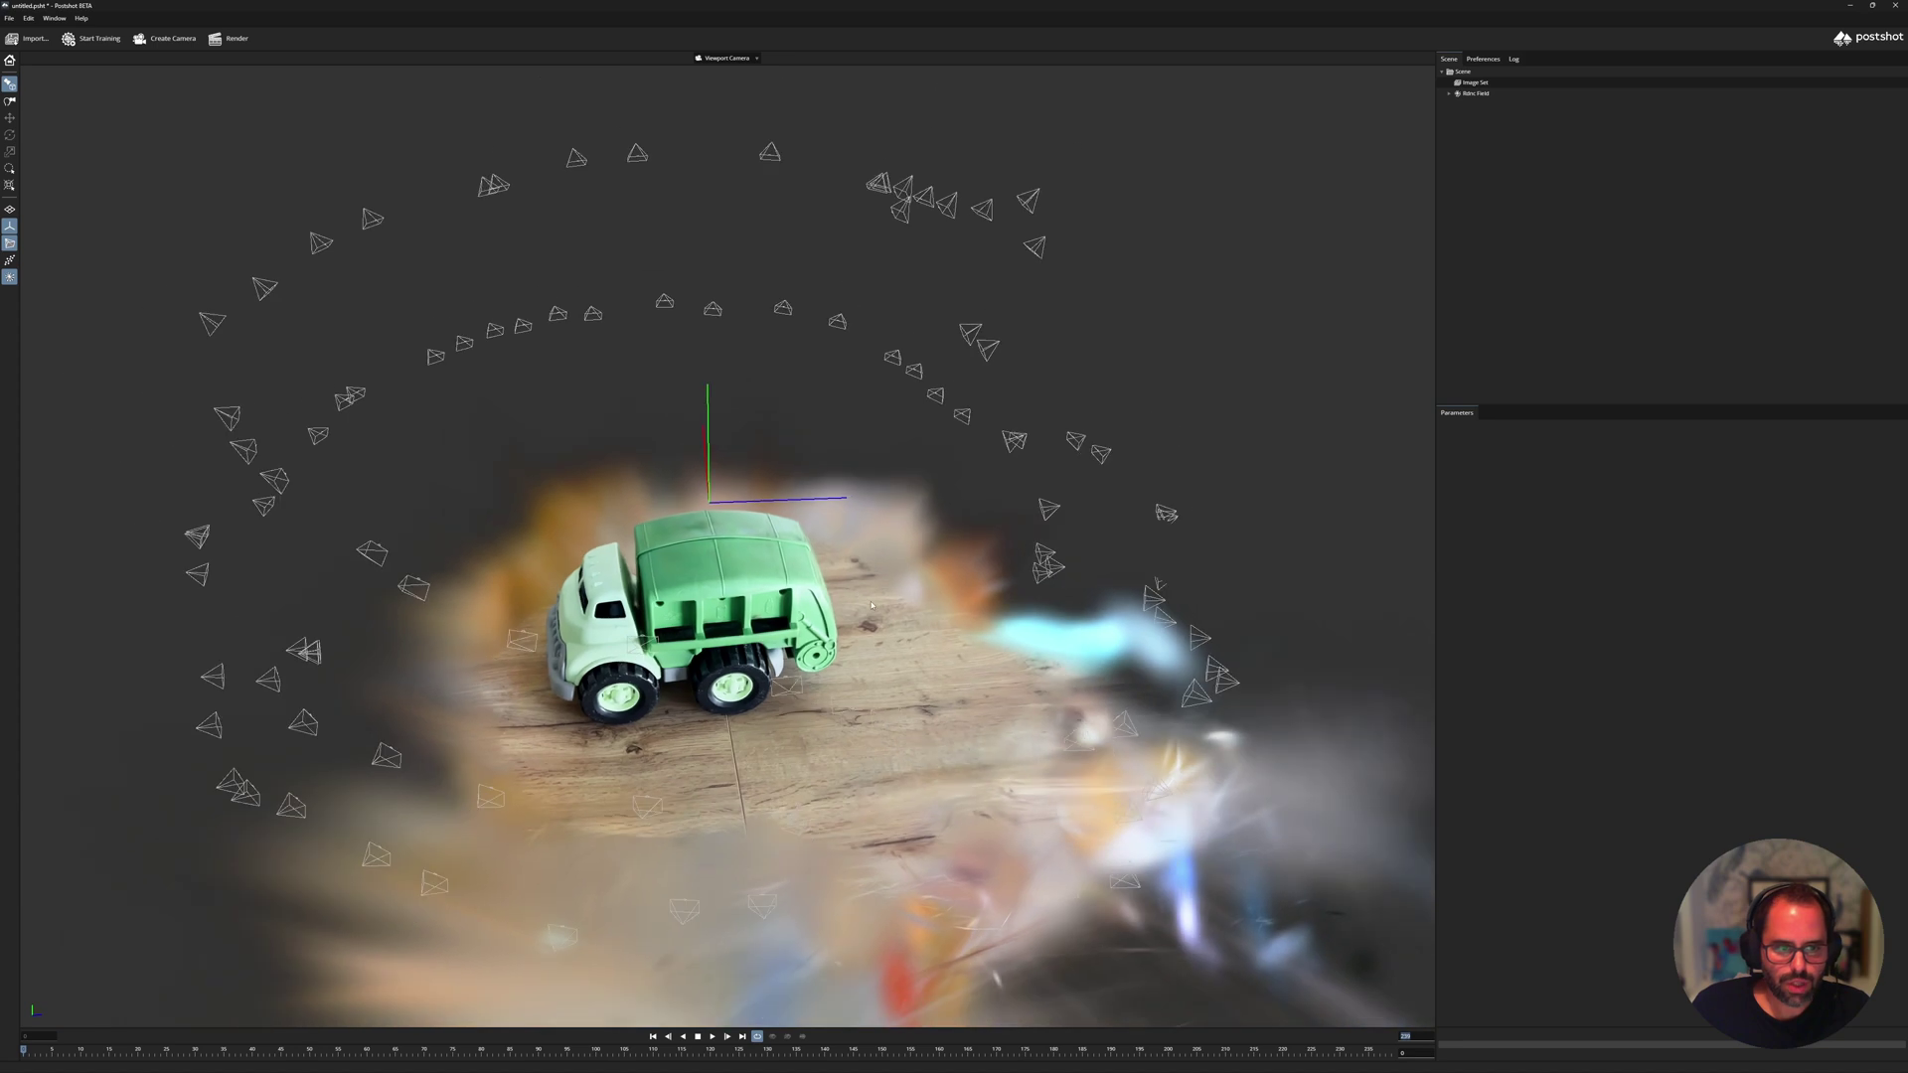
# Brush-select stray splats around the edge of the truck scene and delete them.
pyautogui.scroll(-4, 869, 602)
pyautogui.moveTo(869, 603); pyautogui.dragTo(740, 581)
pyautogui.click(10, 171)
pyautogui.moveTo(686, 517)
pyautogui.mouseDown()
pyautogui.moveTo(1022, 490)
pyautogui.moveTo(1277, 553)
pyautogui.moveTo(1390, 443)
pyautogui.moveTo(1017, 430)
pyautogui.moveTo(779, 553)
pyautogui.moveTo(732, 554)
pyautogui.moveTo(667, 798)
pyautogui.moveTo(481, 907)
pyautogui.moveTo(289, 702)
pyautogui.moveTo(609, 426)
pyautogui.moveTo(712, 562)
pyautogui.moveTo(581, 477)
pyautogui.moveTo(606, 477)
pyautogui.mouseUp()
pyautogui.click(1478, 480)
pyautogui.moveTo(636, 636); pyautogui.dragTo(650, 703)
pyautogui.hotkey('ctrl', 'z')
pyautogui.click(830, 685)
pyautogui.hotkey('ctrl', 'z')
# Brush-select the distant floating splats around the truck from several viewing angles and delete them.
pyautogui.moveTo(810, 505)
pyautogui.mouseDown()
pyautogui.moveTo(1274, 627)
pyautogui.moveTo(1570, 789)
pyautogui.mouseUp()
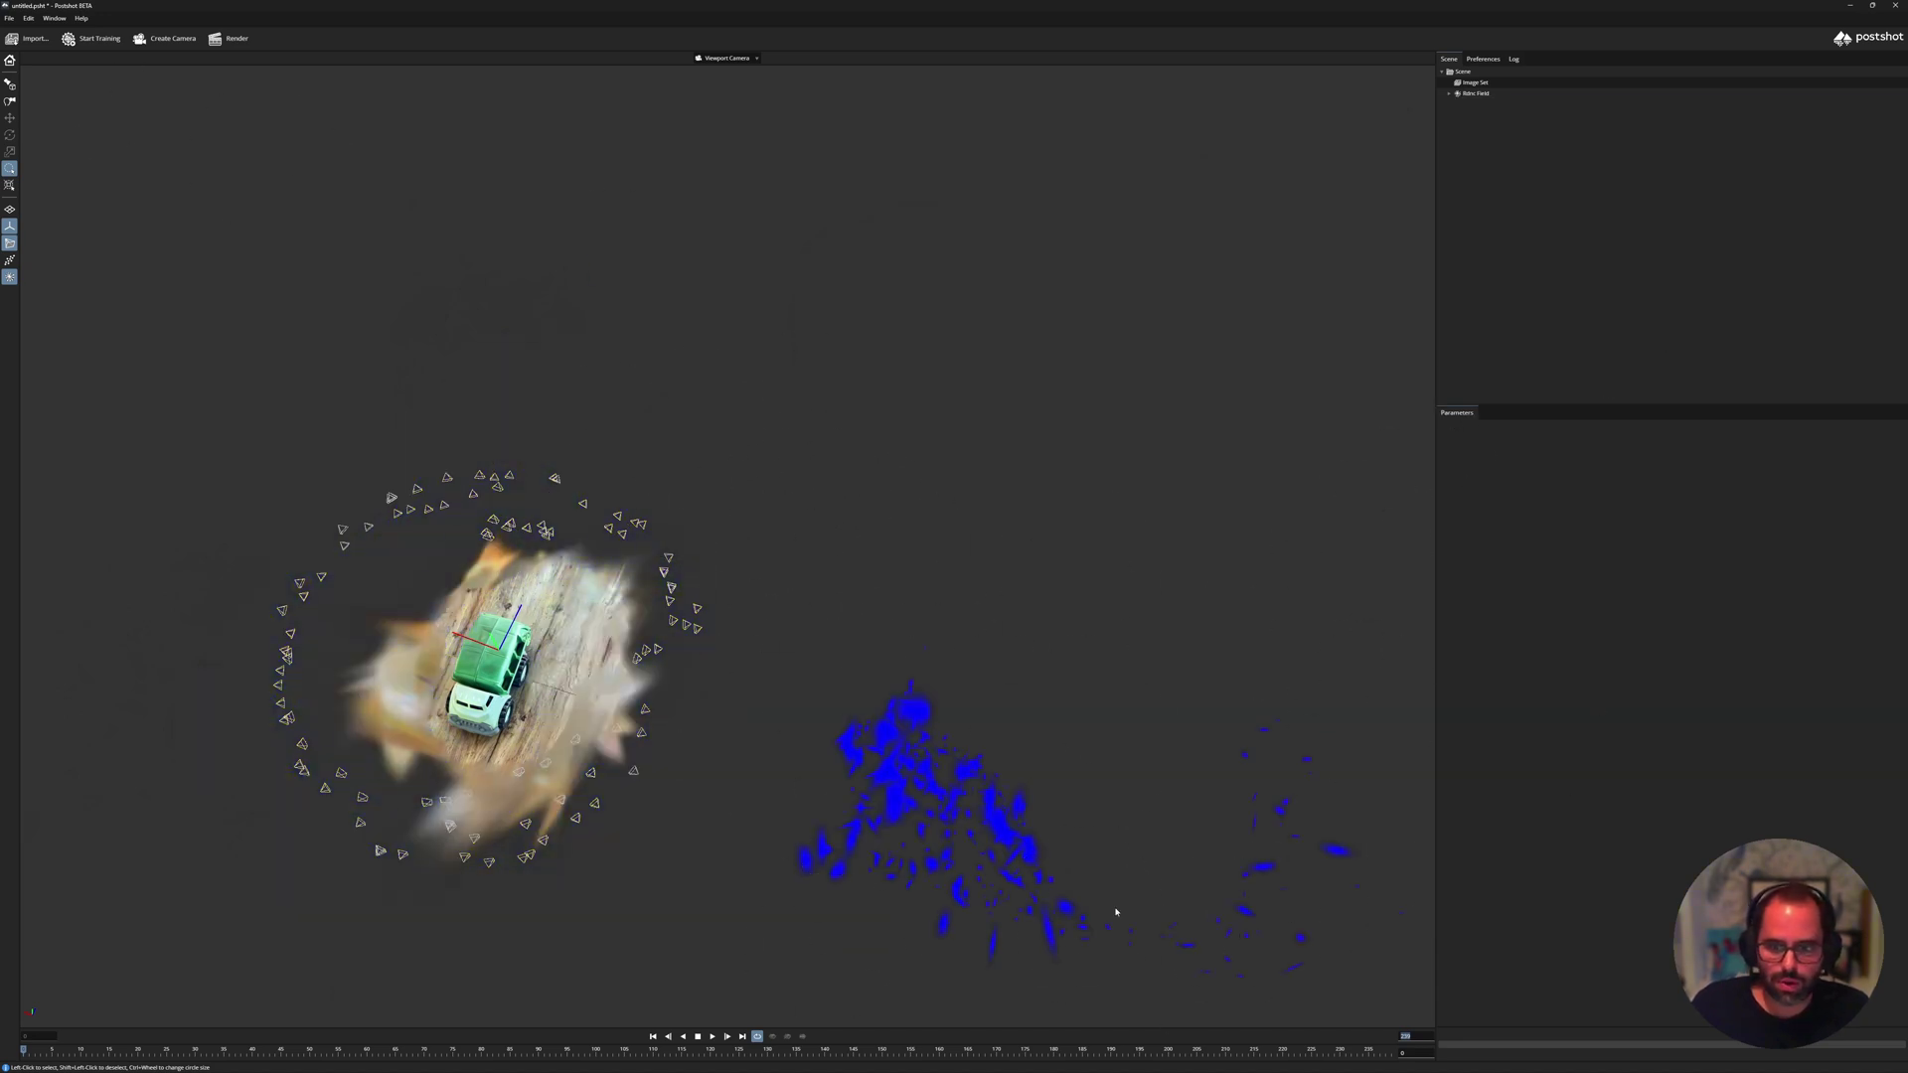
pyautogui.moveTo(1114, 911); pyautogui.dragTo(958, 685, button='middle')
pyautogui.moveTo(1110, 440)
pyautogui.mouseDown(button='middle')
pyautogui.moveTo(1073, 430)
pyautogui.moveTo(1004, 632)
pyautogui.mouseUp(button='middle')
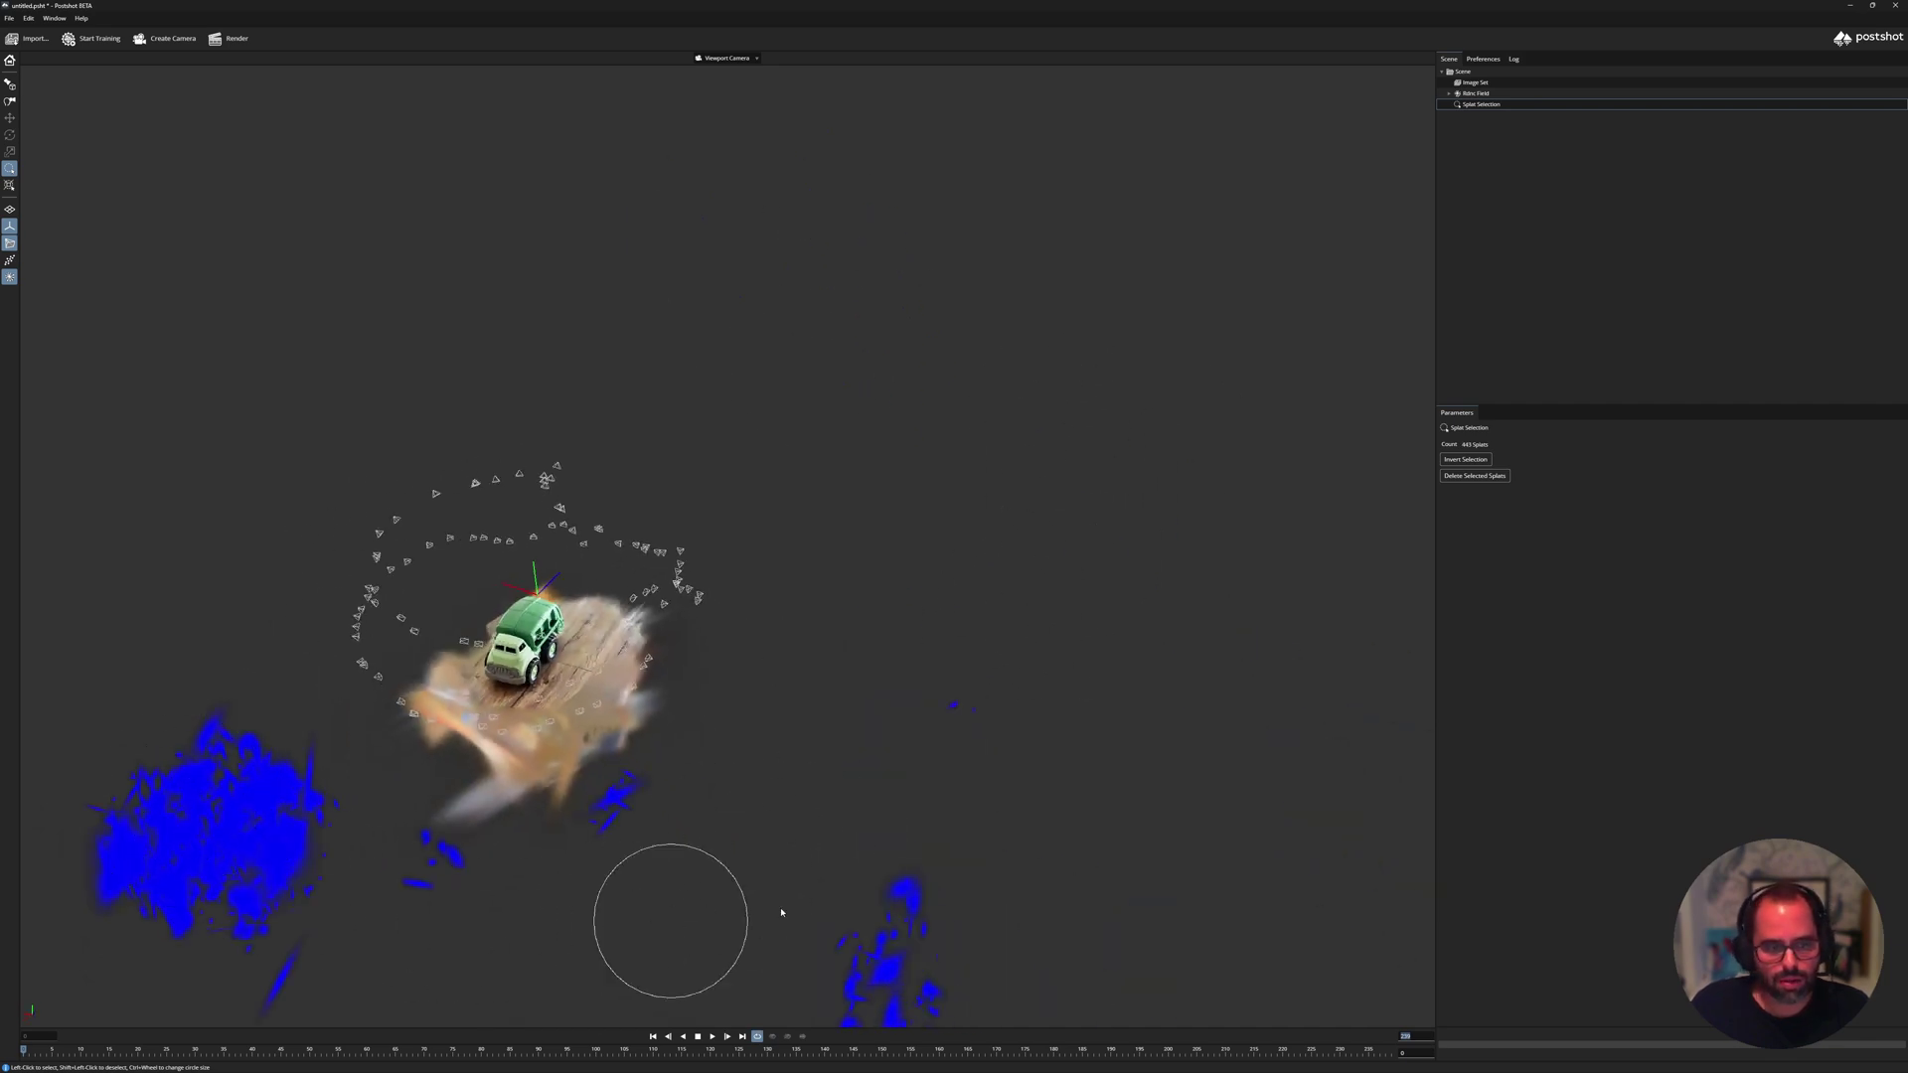
pyautogui.moveTo(71, 934); pyautogui.dragTo(85, 673)
pyautogui.moveTo(633, 326); pyautogui.dragTo(403, 455, button='middle')
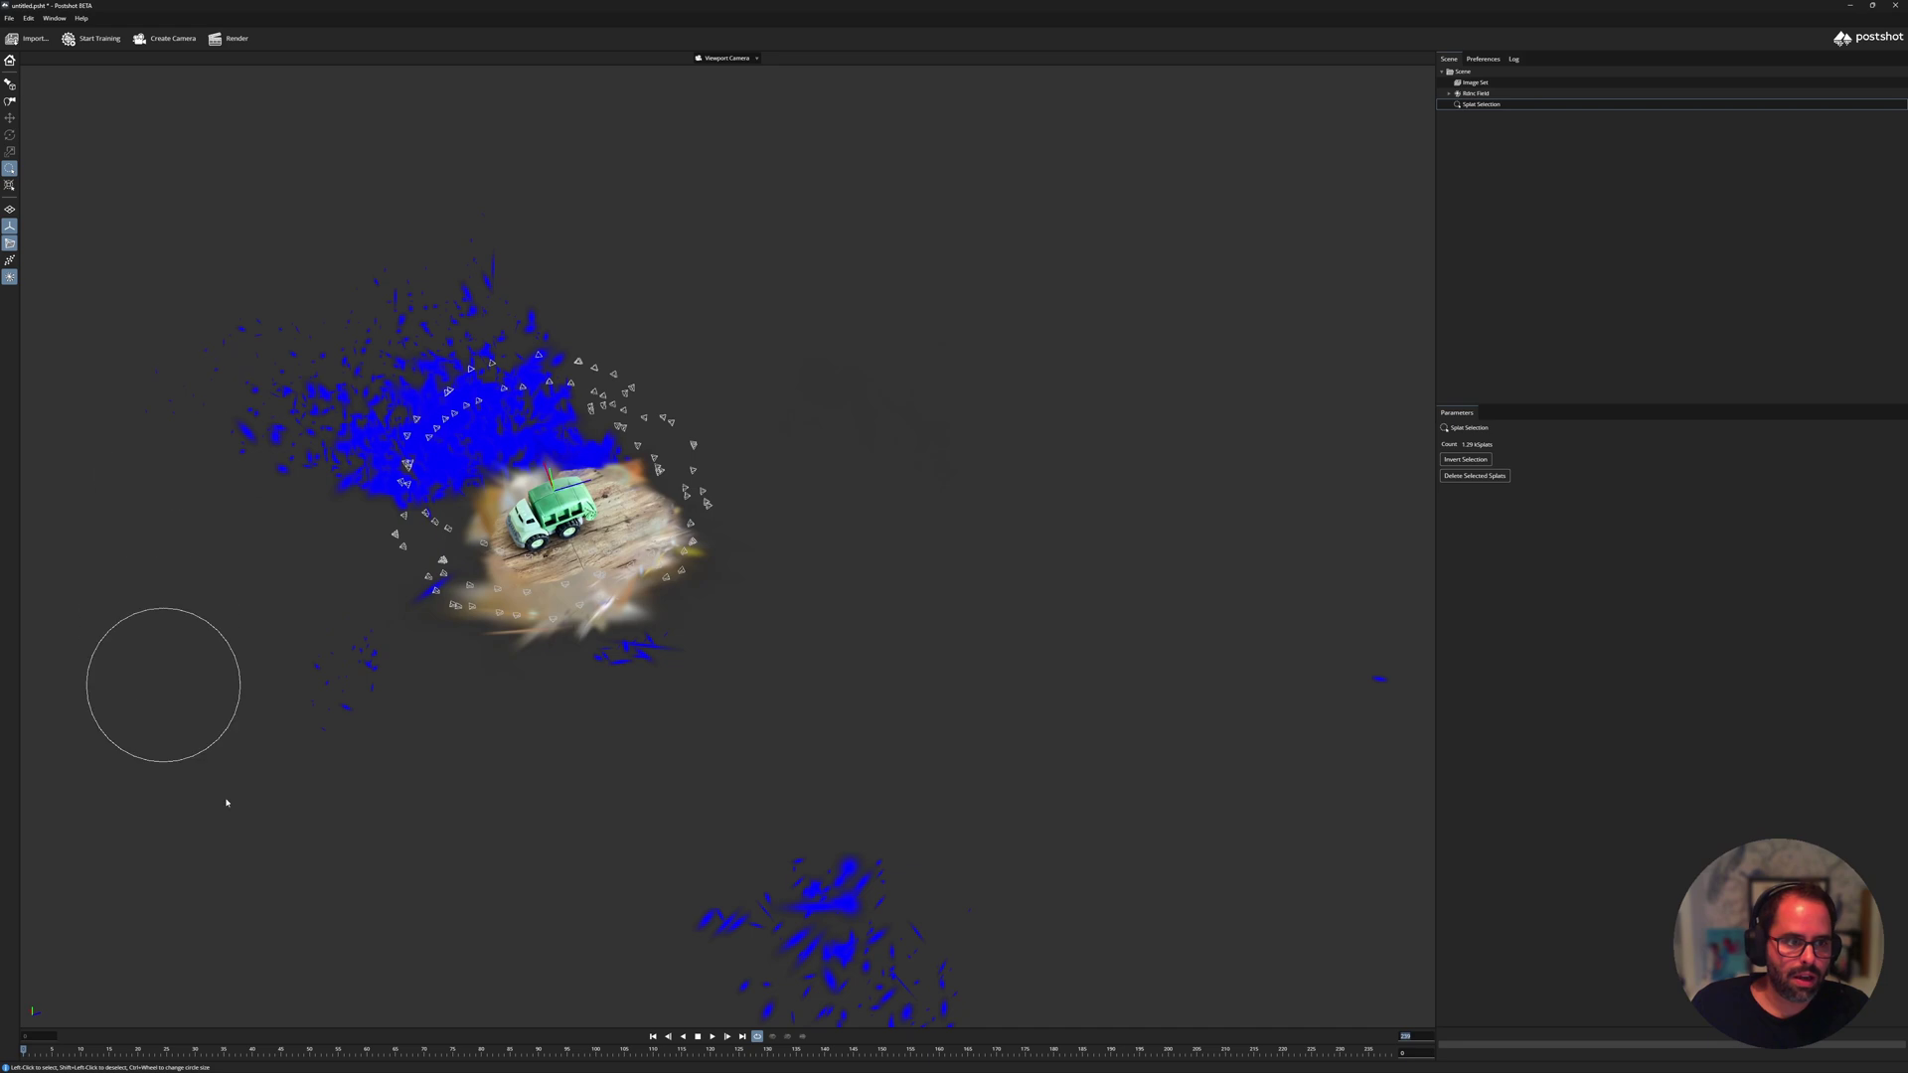
pyautogui.moveTo(247, 689); pyautogui.dragTo(526, 791)
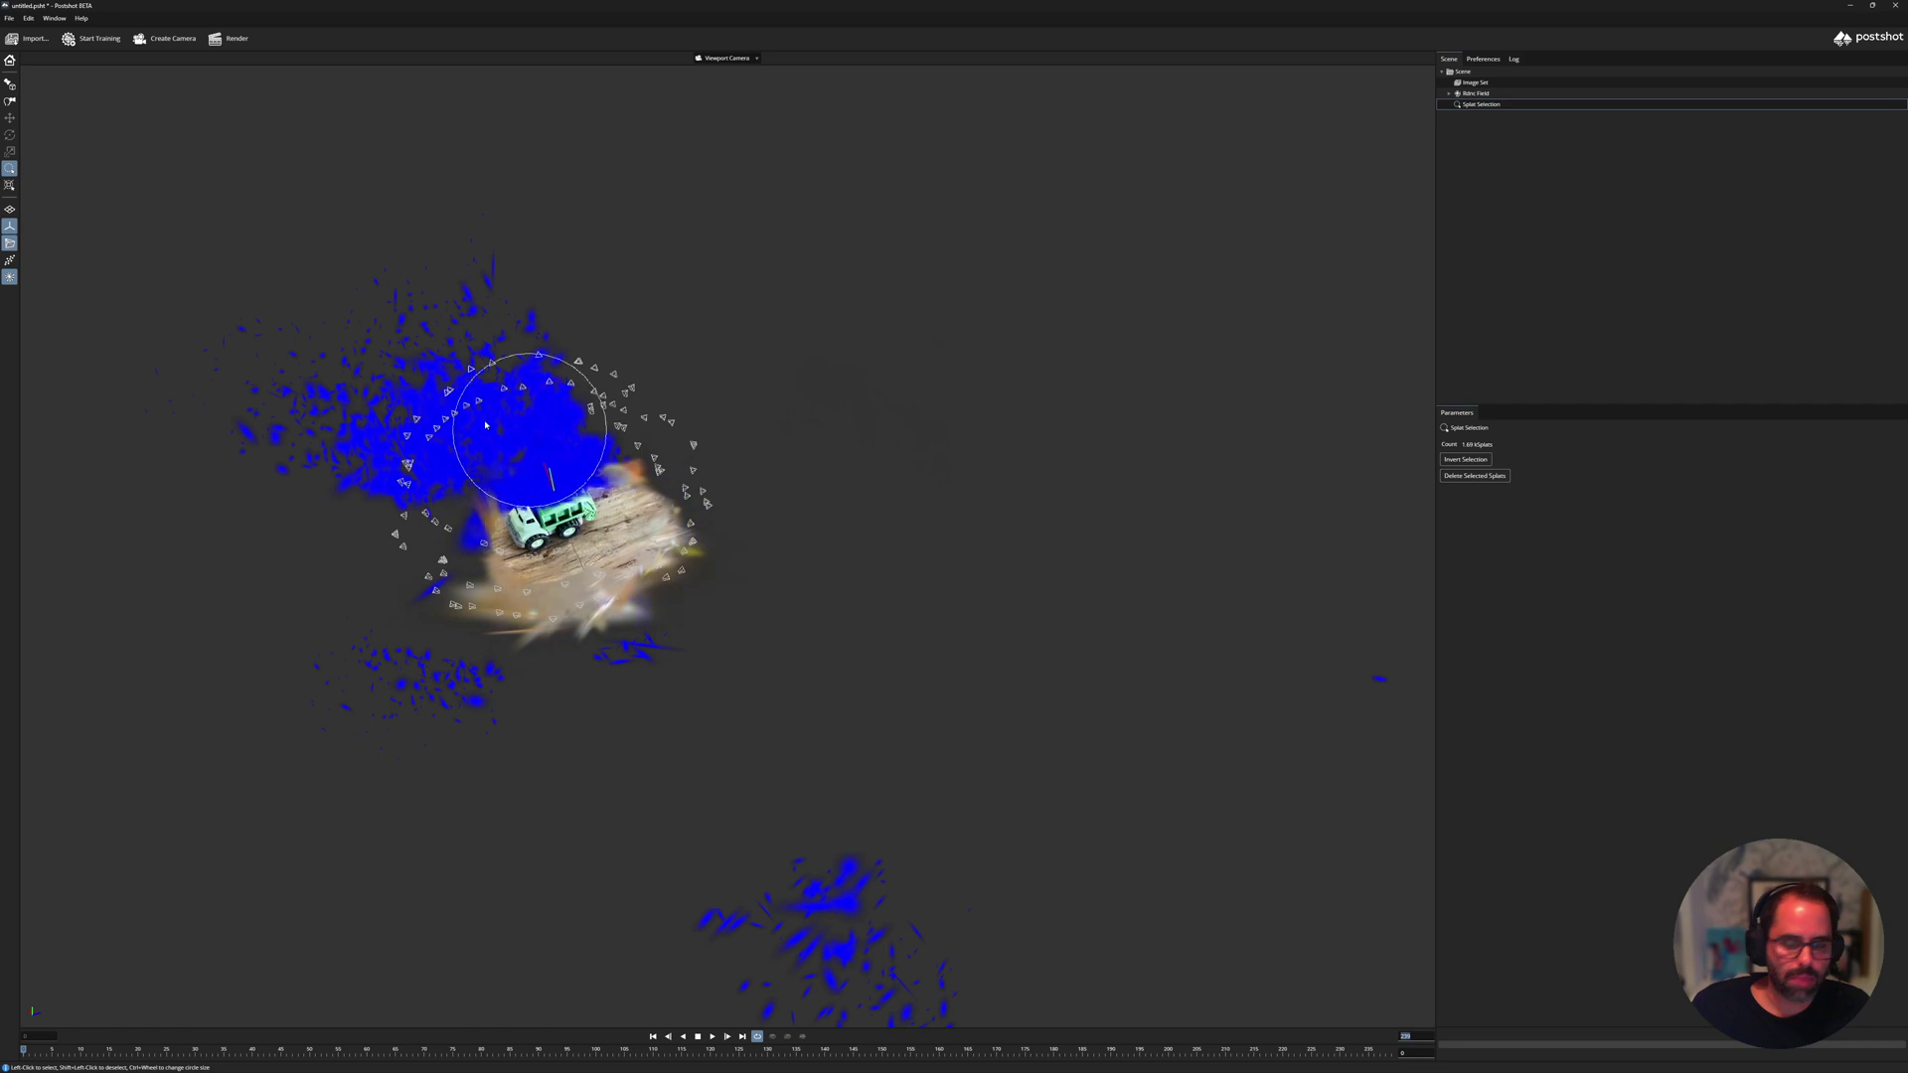
pyautogui.click(1480, 476)
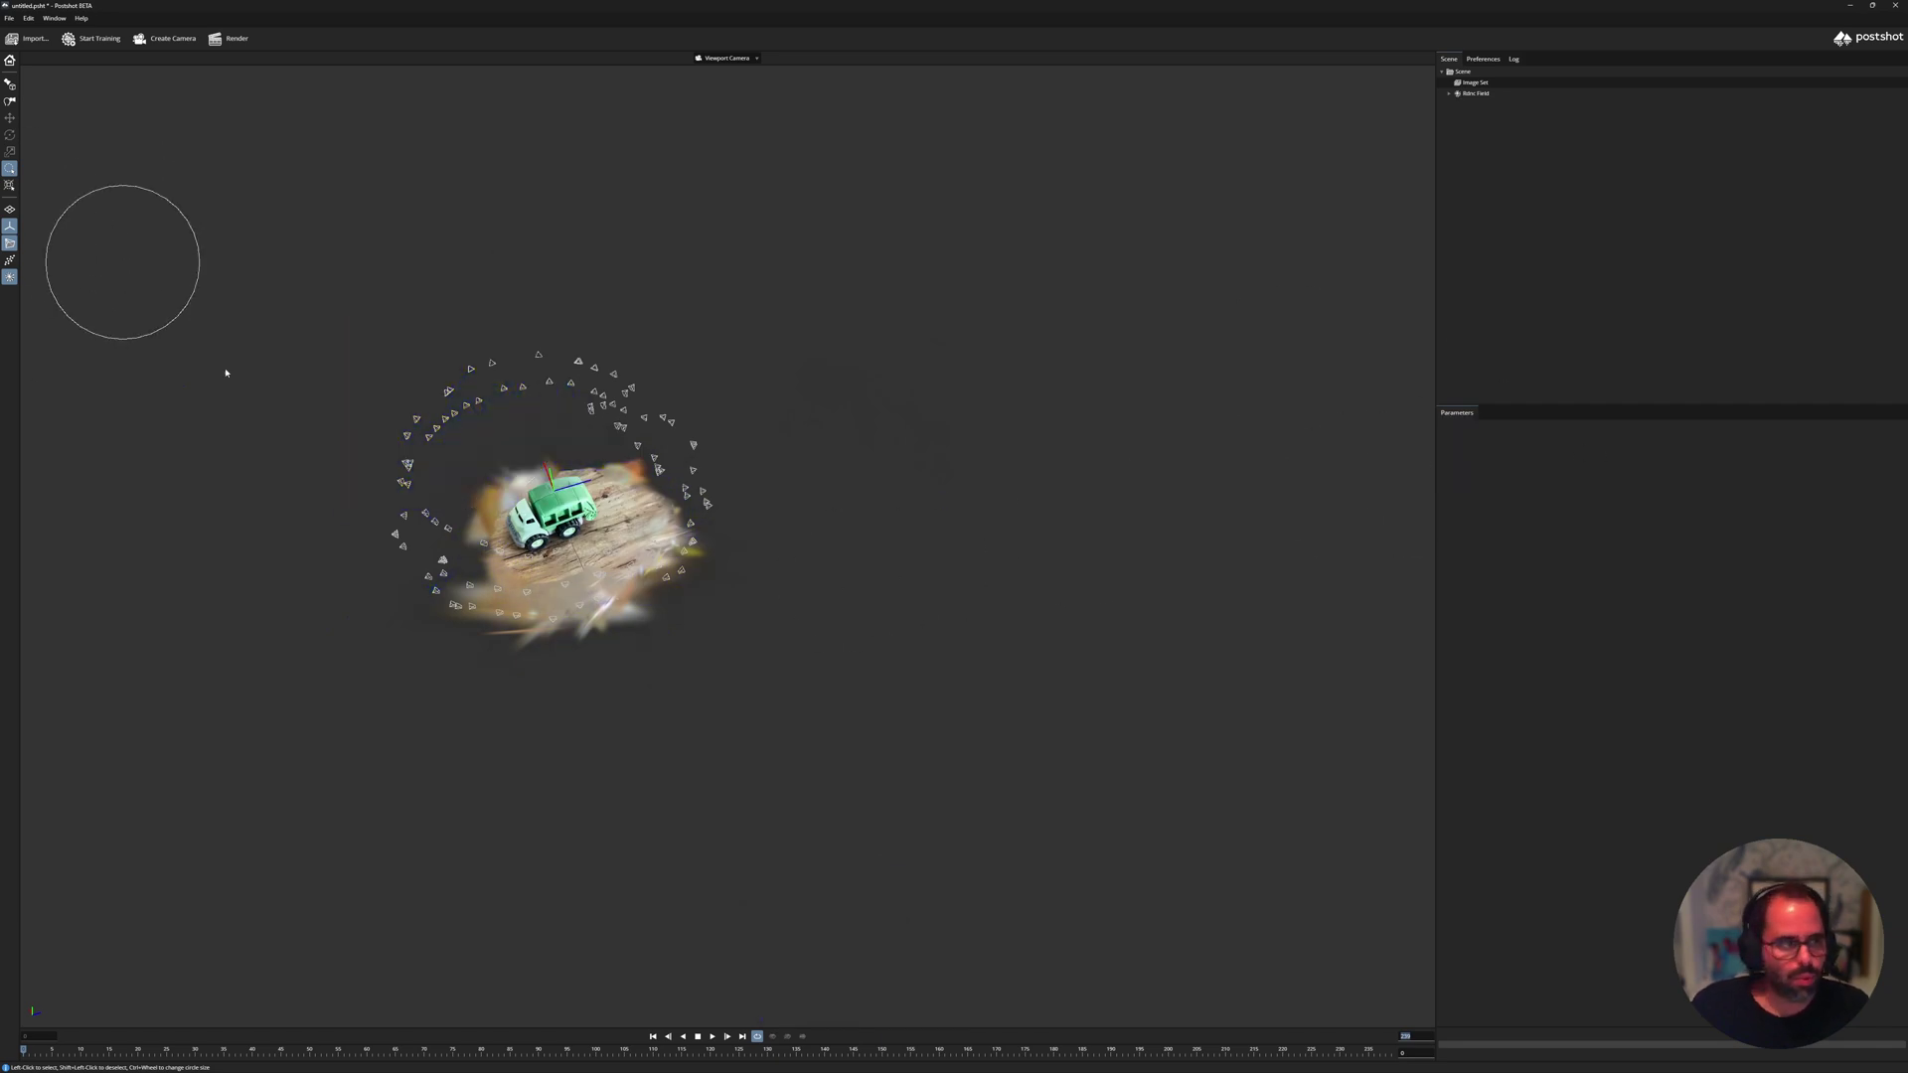
# Brush-select the trailing splats below the tabletop and in the distance from several angles and delete them.
pyautogui.moveTo(844, 392)
pyautogui.mouseDown()
pyautogui.moveTo(937, 498)
pyautogui.moveTo(976, 347)
pyautogui.moveTo(1154, 345)
pyautogui.moveTo(732, 559)
pyautogui.mouseUp()
pyautogui.moveTo(942, 572); pyautogui.dragTo(927, 546, button='middle')
pyautogui.moveTo(685, 735)
pyautogui.mouseDown()
pyautogui.moveTo(404, 651)
pyautogui.moveTo(332, 686)
pyautogui.mouseUp()
pyautogui.moveTo(404, 706); pyautogui.dragTo(546, 396, button='middle')
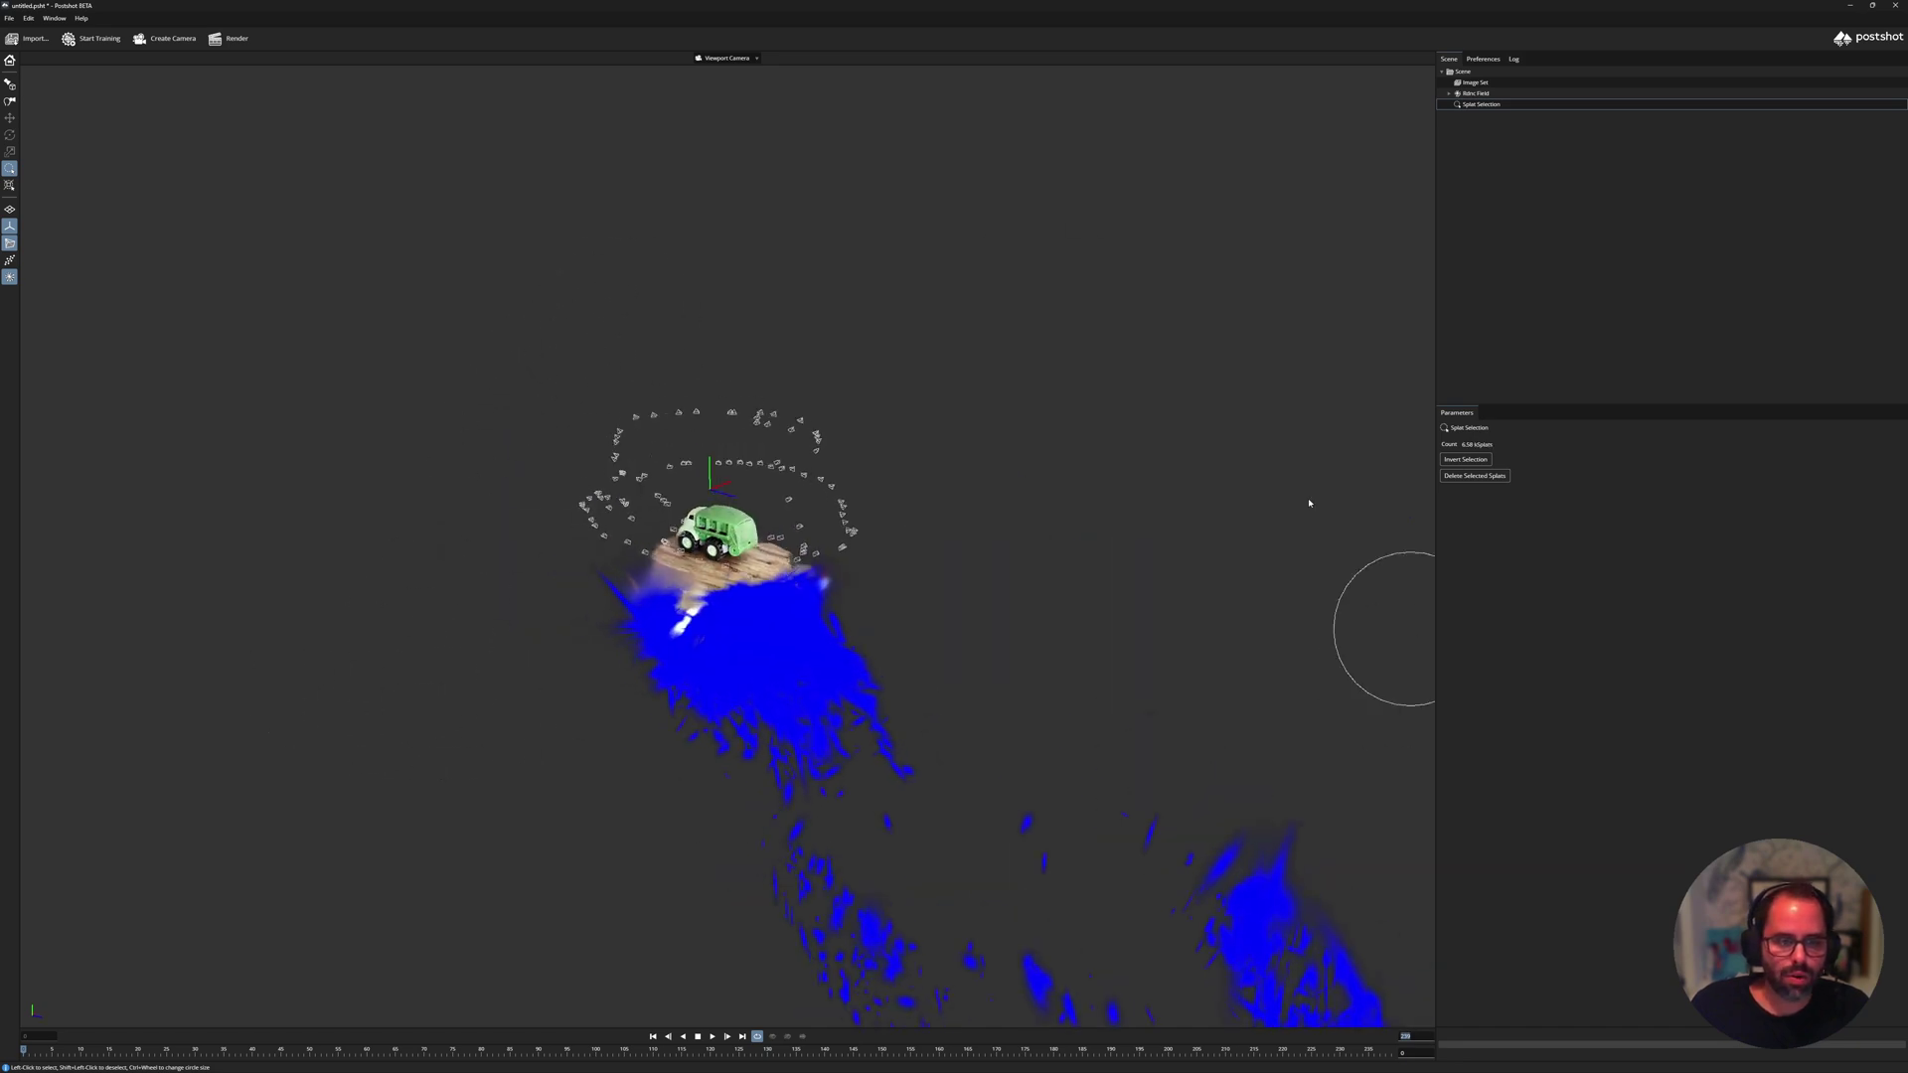
pyautogui.moveTo(612, 194)
pyautogui.mouseDown(button='middle')
pyautogui.moveTo(1142, 462)
pyautogui.moveTo(642, 824)
pyautogui.mouseUp(button='middle')
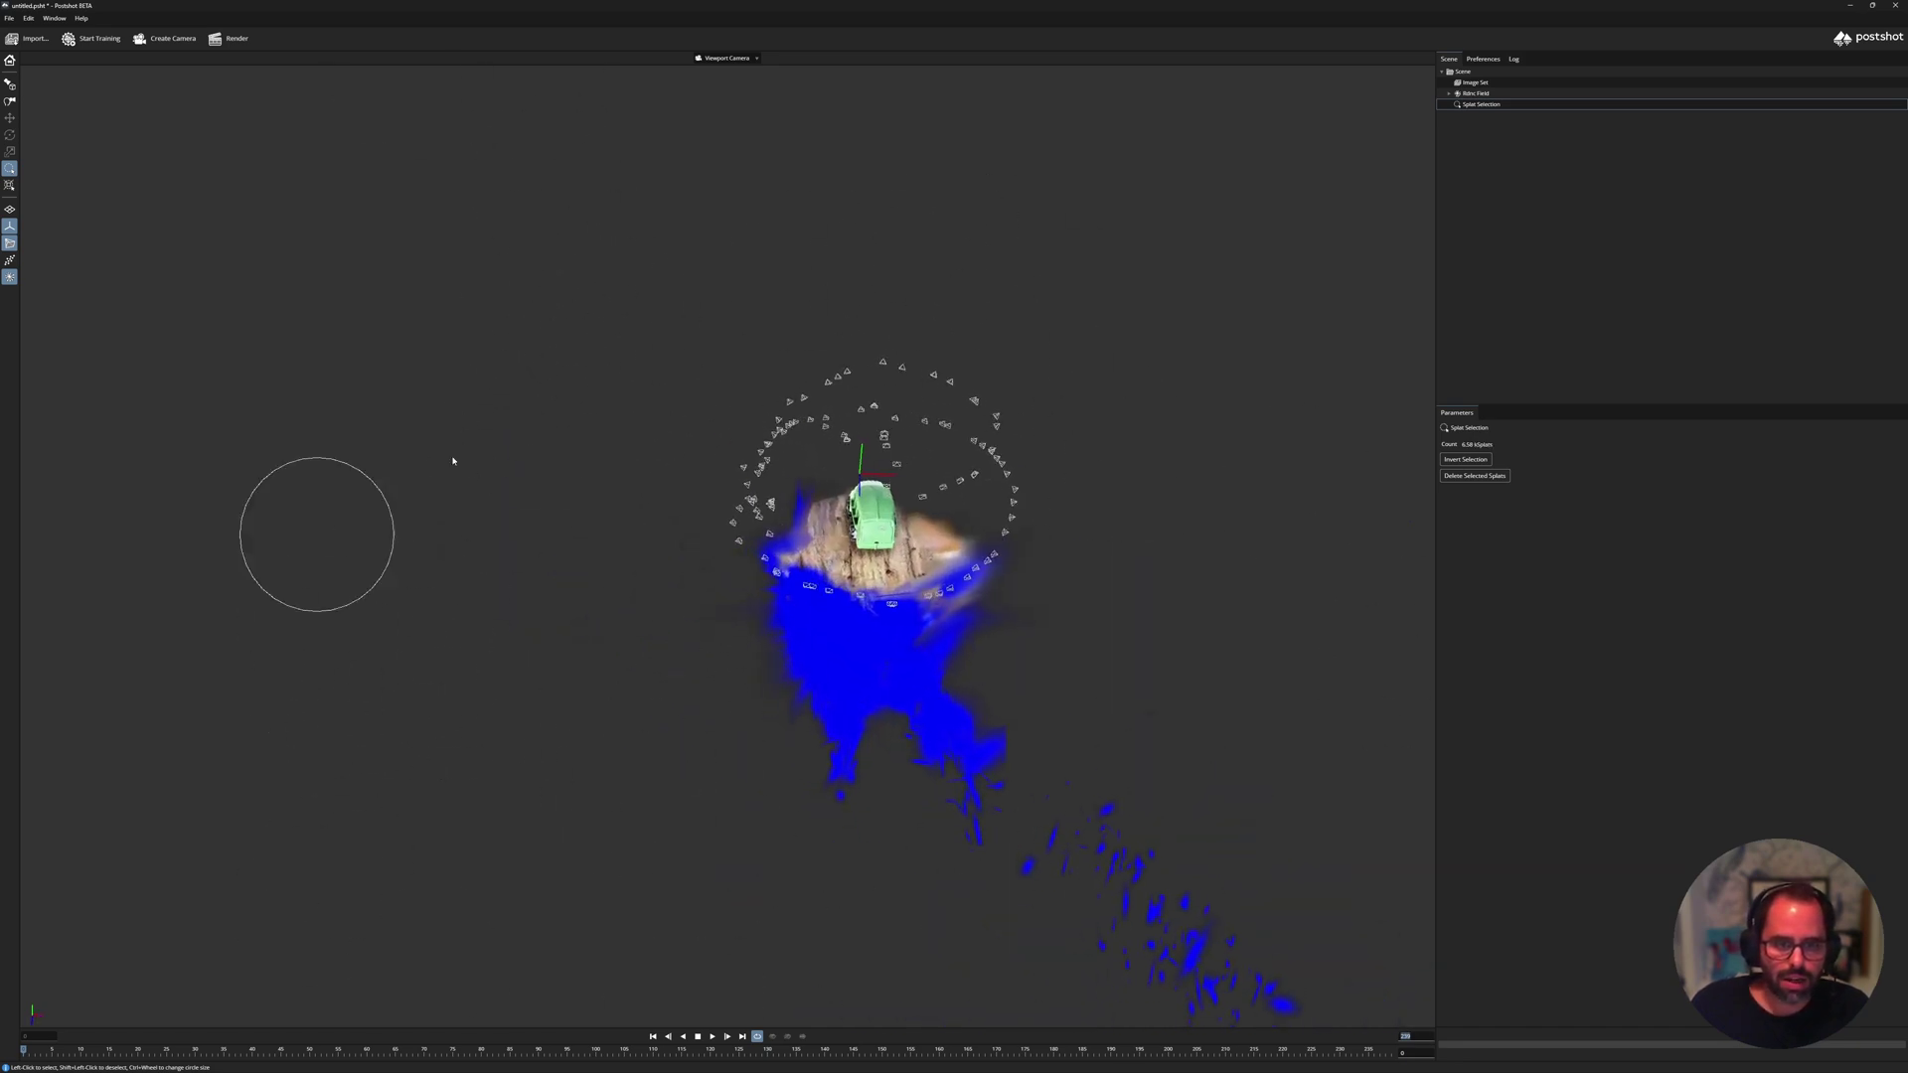
pyautogui.moveTo(1170, 595)
pyautogui.mouseDown()
pyautogui.moveTo(784, 128)
pyautogui.moveTo(1027, 204)
pyautogui.moveTo(1205, 706)
pyautogui.mouseUp()
pyautogui.moveTo(1223, 779)
pyautogui.mouseDown(button='middle')
pyautogui.moveTo(1228, 725)
pyautogui.moveTo(1051, 535)
pyautogui.mouseUp(button='middle')
pyautogui.moveTo(1015, 716)
pyautogui.mouseDown(button='middle')
pyautogui.moveTo(796, 736)
pyautogui.moveTo(885, 716)
pyautogui.mouseUp(button='middle')
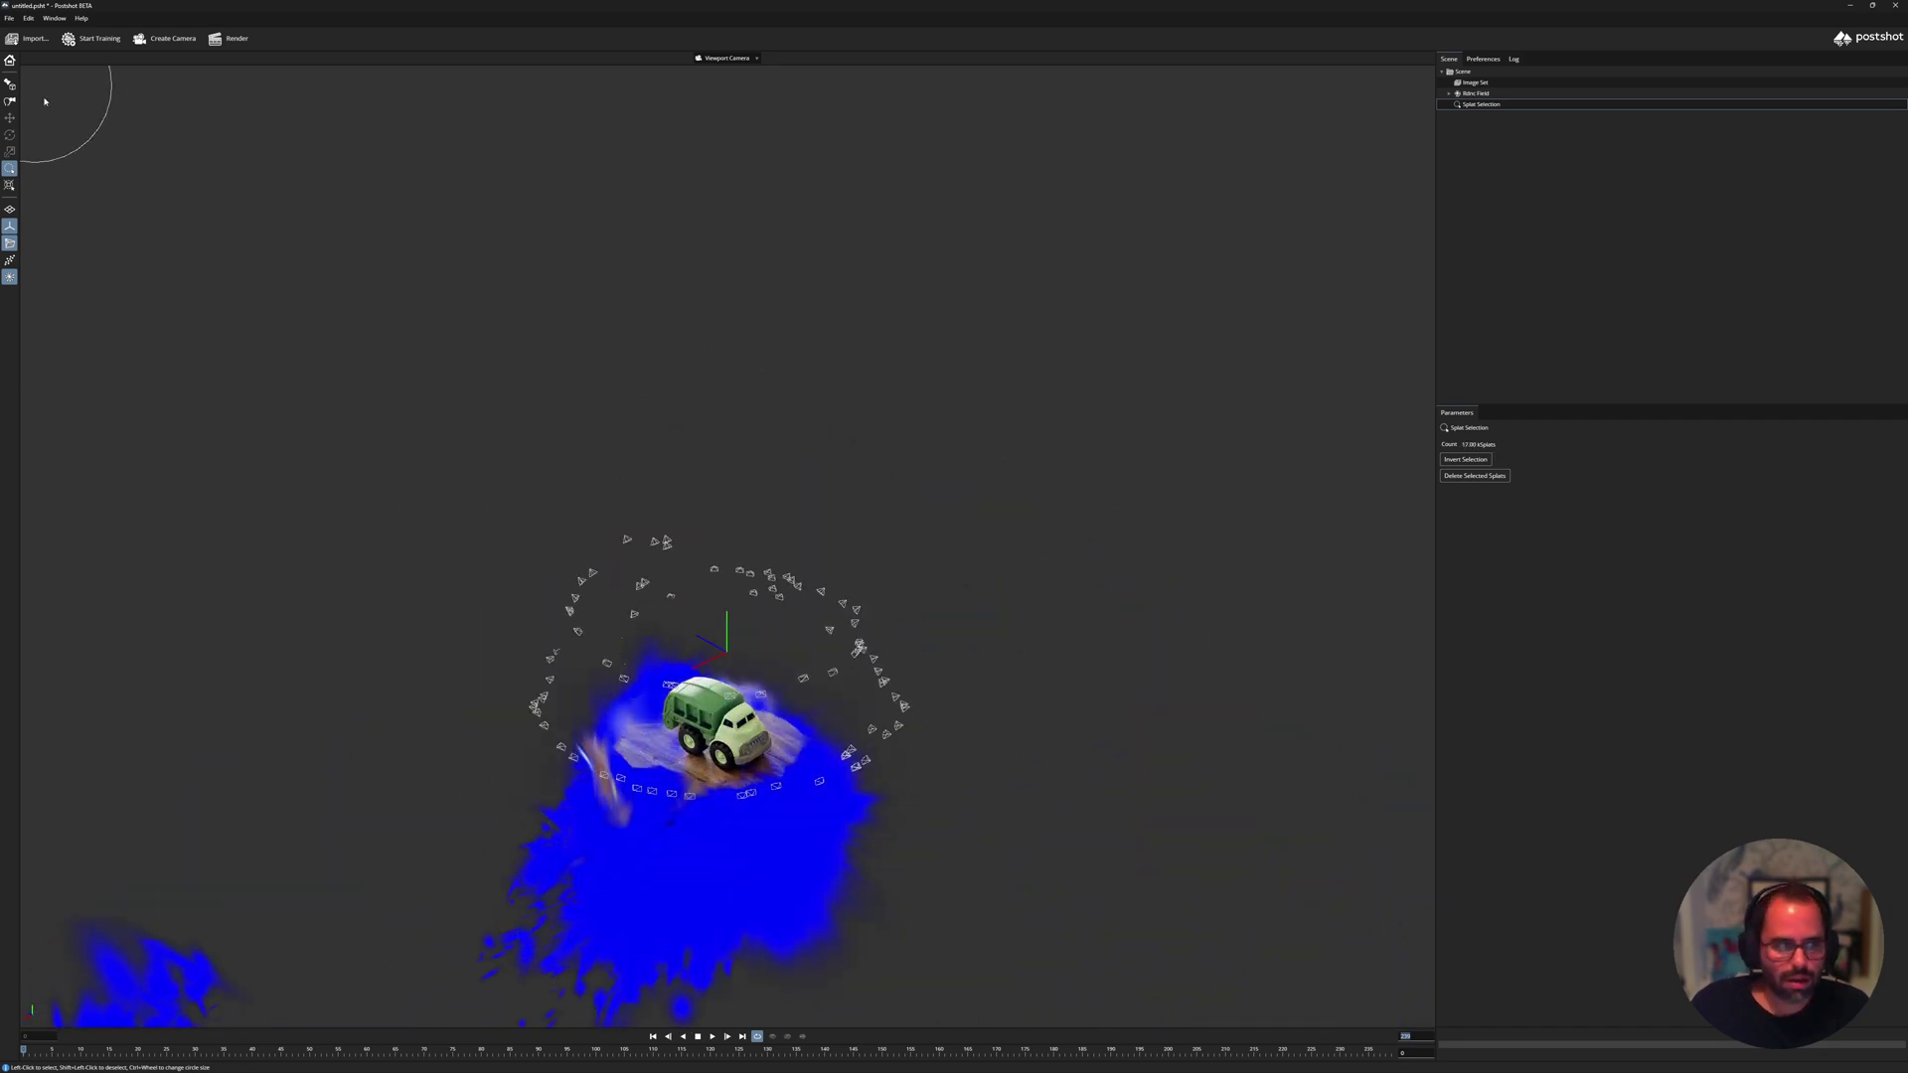
pyautogui.click(1475, 476)
# Brush-select the blurry splats hanging underneath the tabletop from a low front view and delete them.
pyautogui.moveTo(861, 748)
pyautogui.mouseDown(button='middle')
pyautogui.moveTo(825, 775)
pyautogui.moveTo(702, 725)
pyautogui.mouseUp(button='middle')
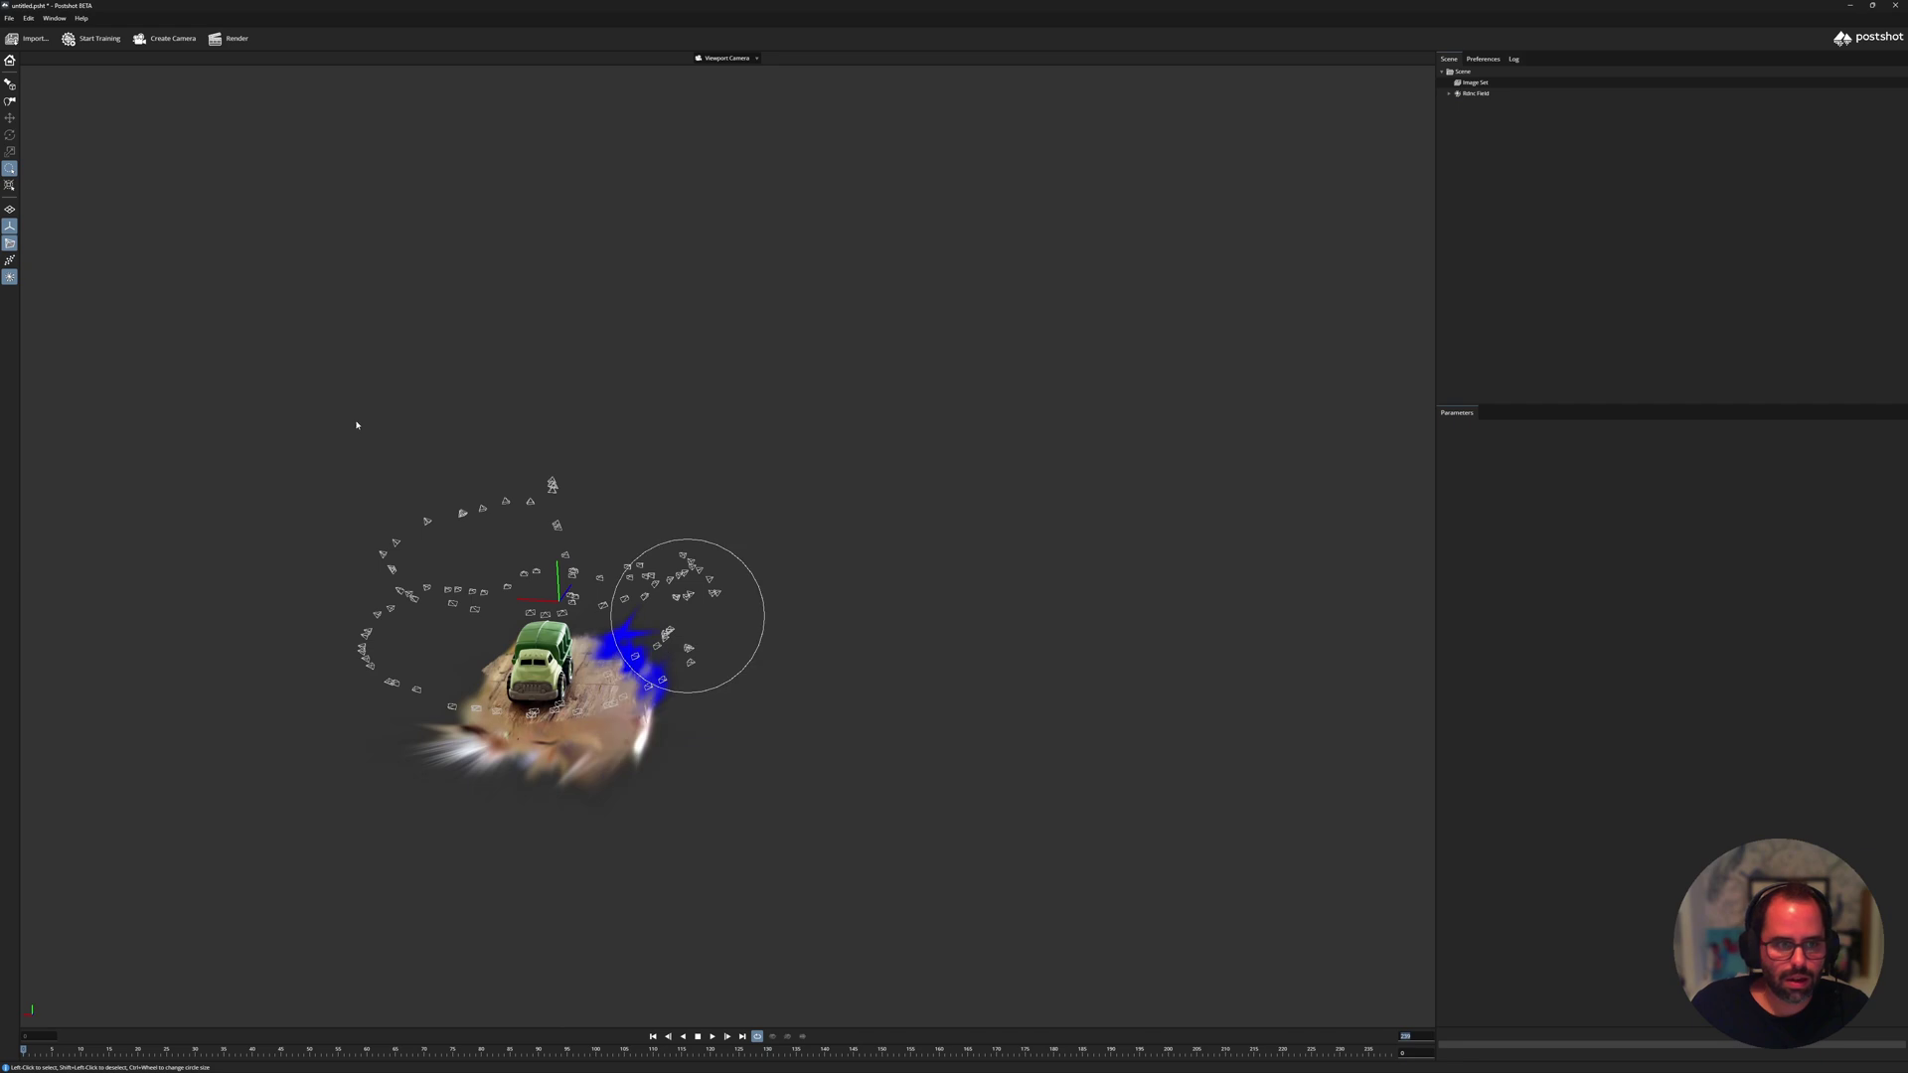
pyautogui.scroll(5, 129, 310)
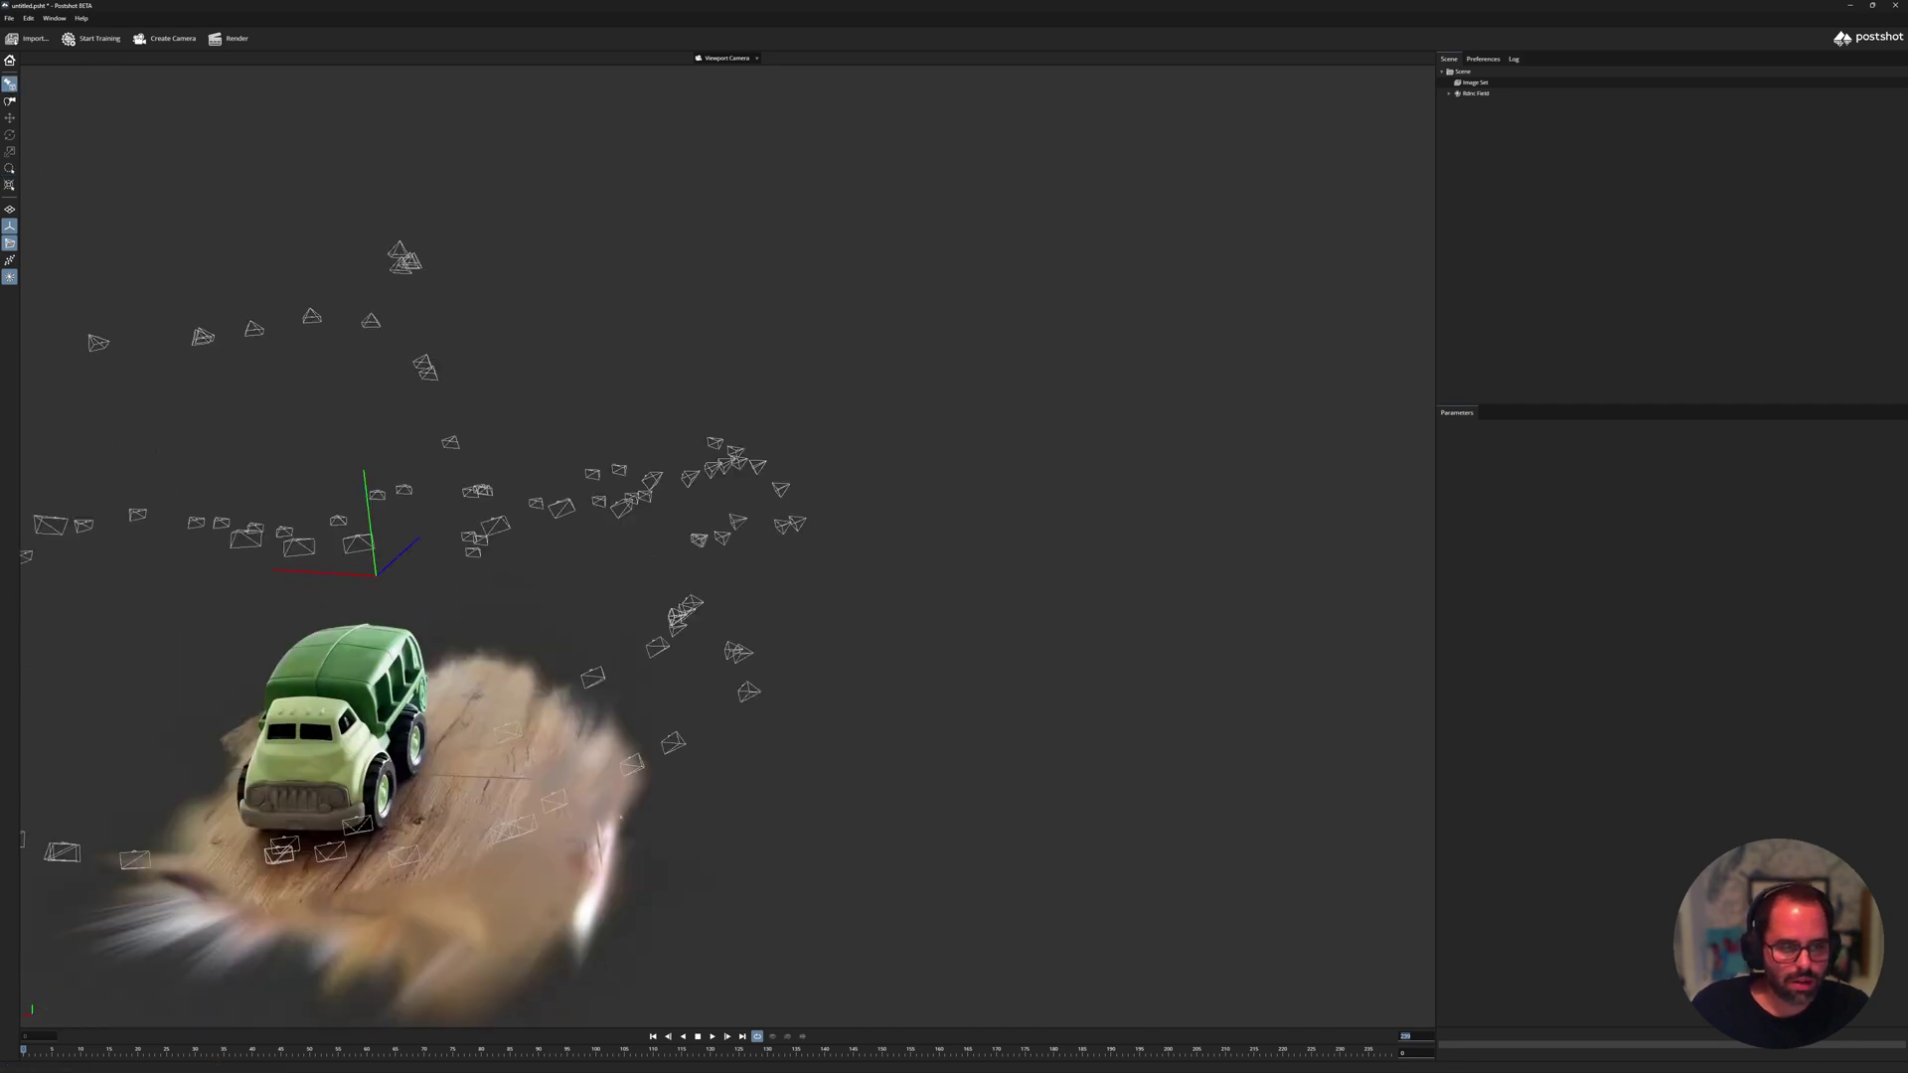
pyautogui.moveTo(298, 944); pyautogui.dragTo(527, 762, button='middle')
pyautogui.moveTo(527, 762); pyautogui.dragTo(635, 540)
pyautogui.moveTo(111, 398); pyautogui.dragTo(111, 477)
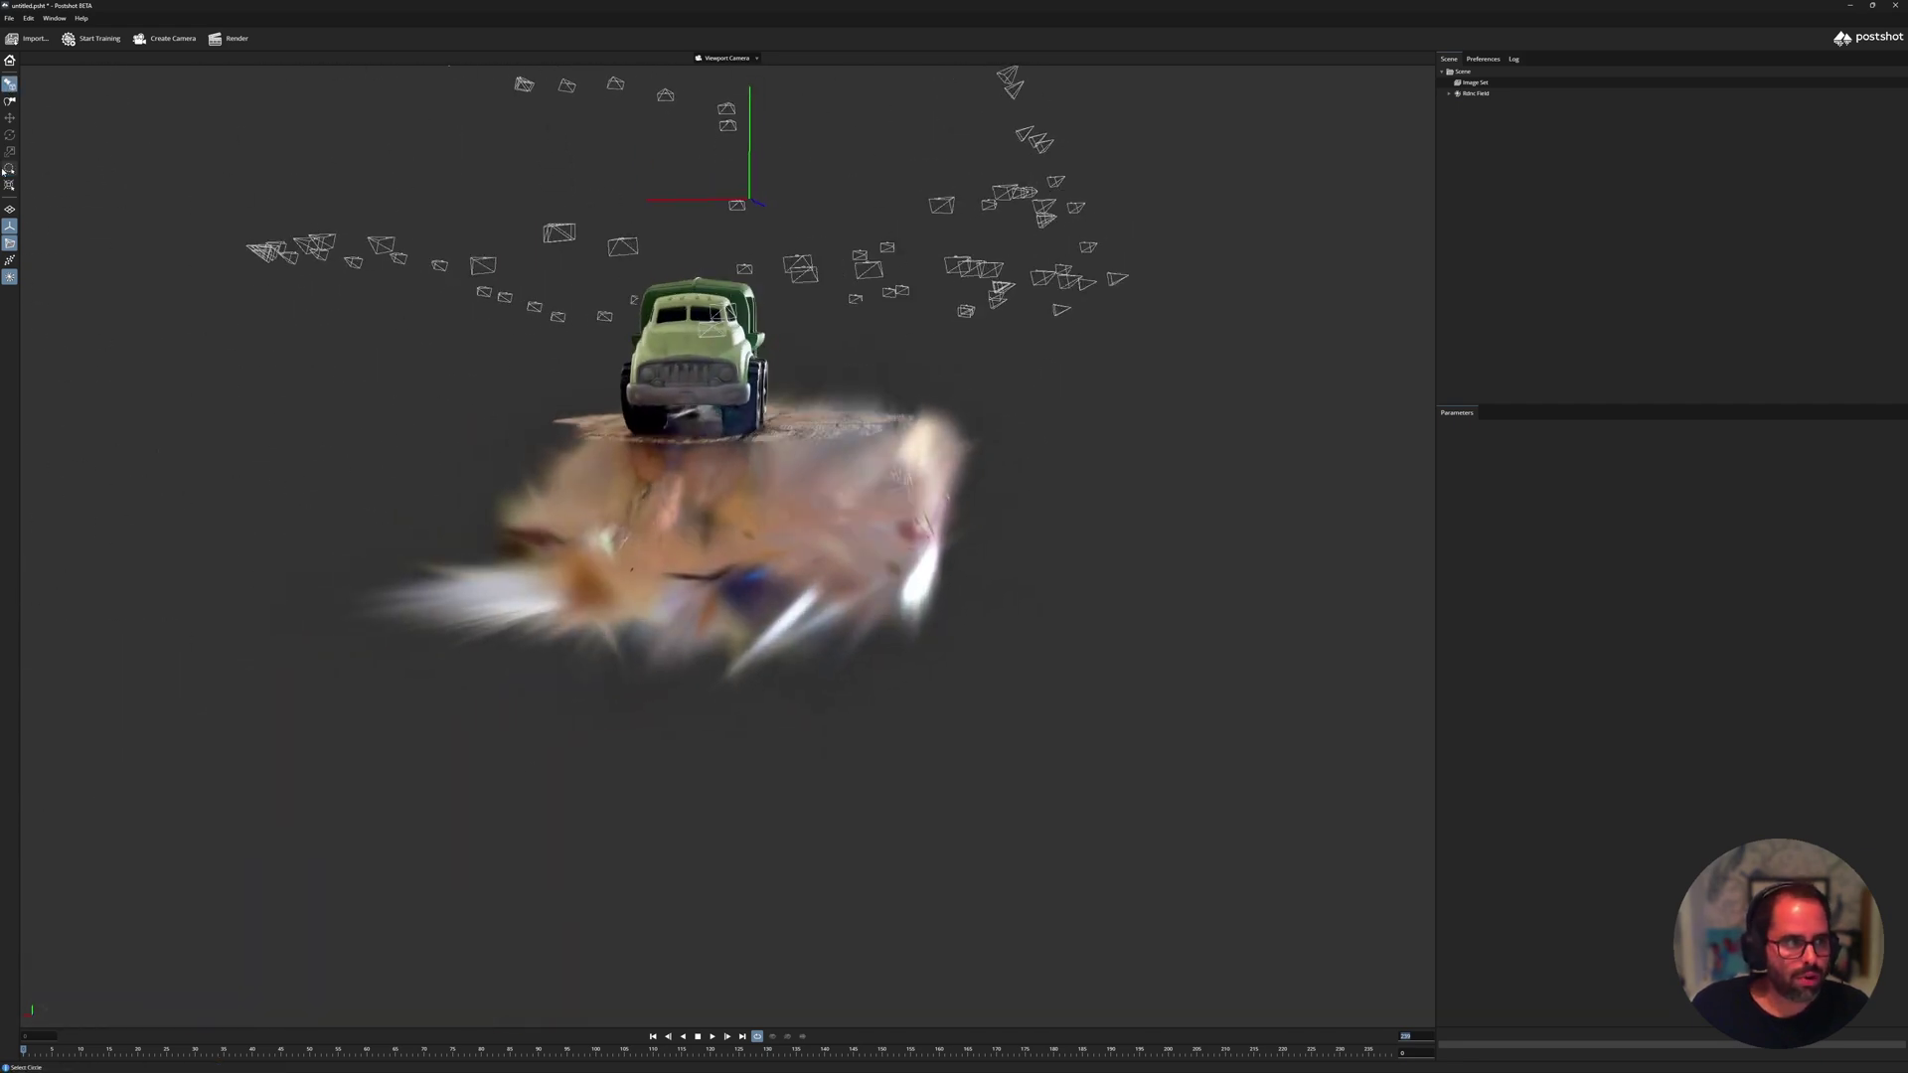
pyautogui.moveTo(624, 725)
pyautogui.mouseDown()
pyautogui.moveTo(447, 566)
pyautogui.moveTo(801, 600)
pyautogui.moveTo(617, 571)
pyautogui.moveTo(721, 641)
pyautogui.mouseUp()
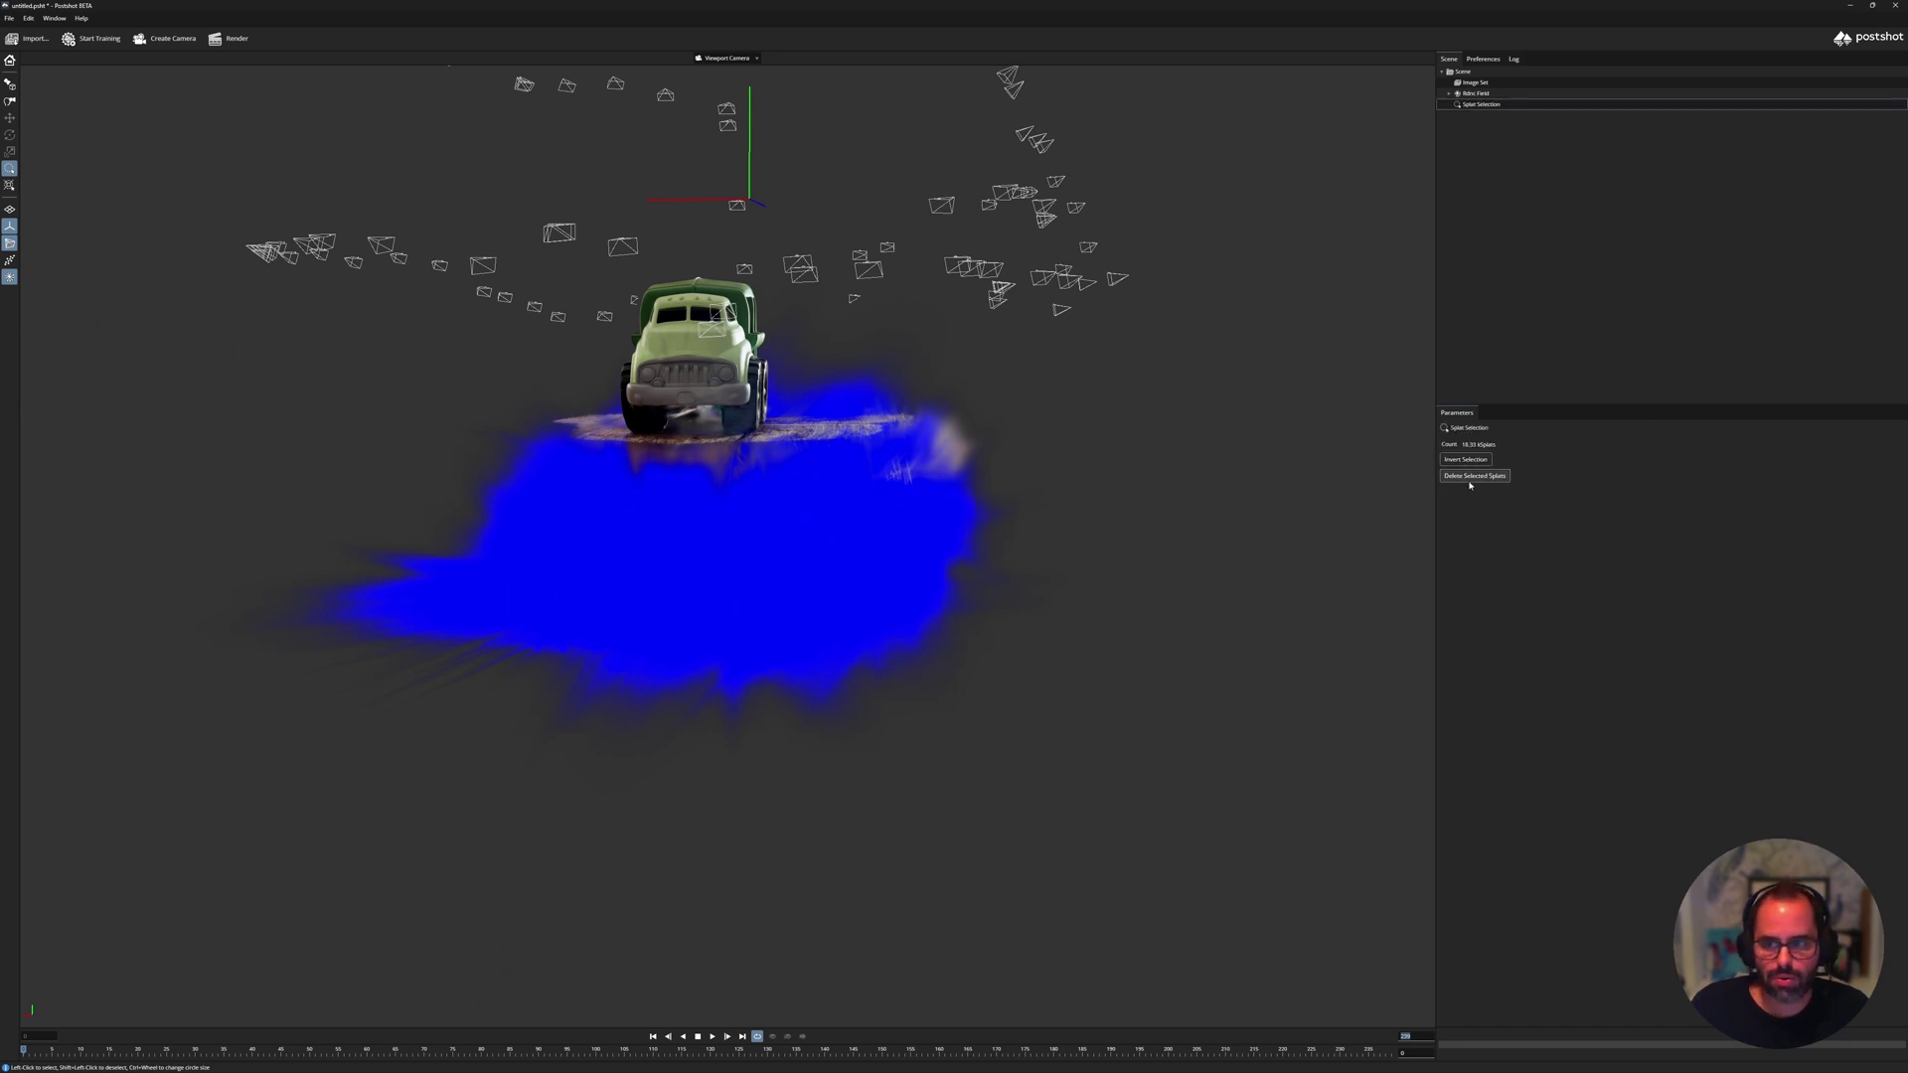
pyautogui.click(1470, 479)
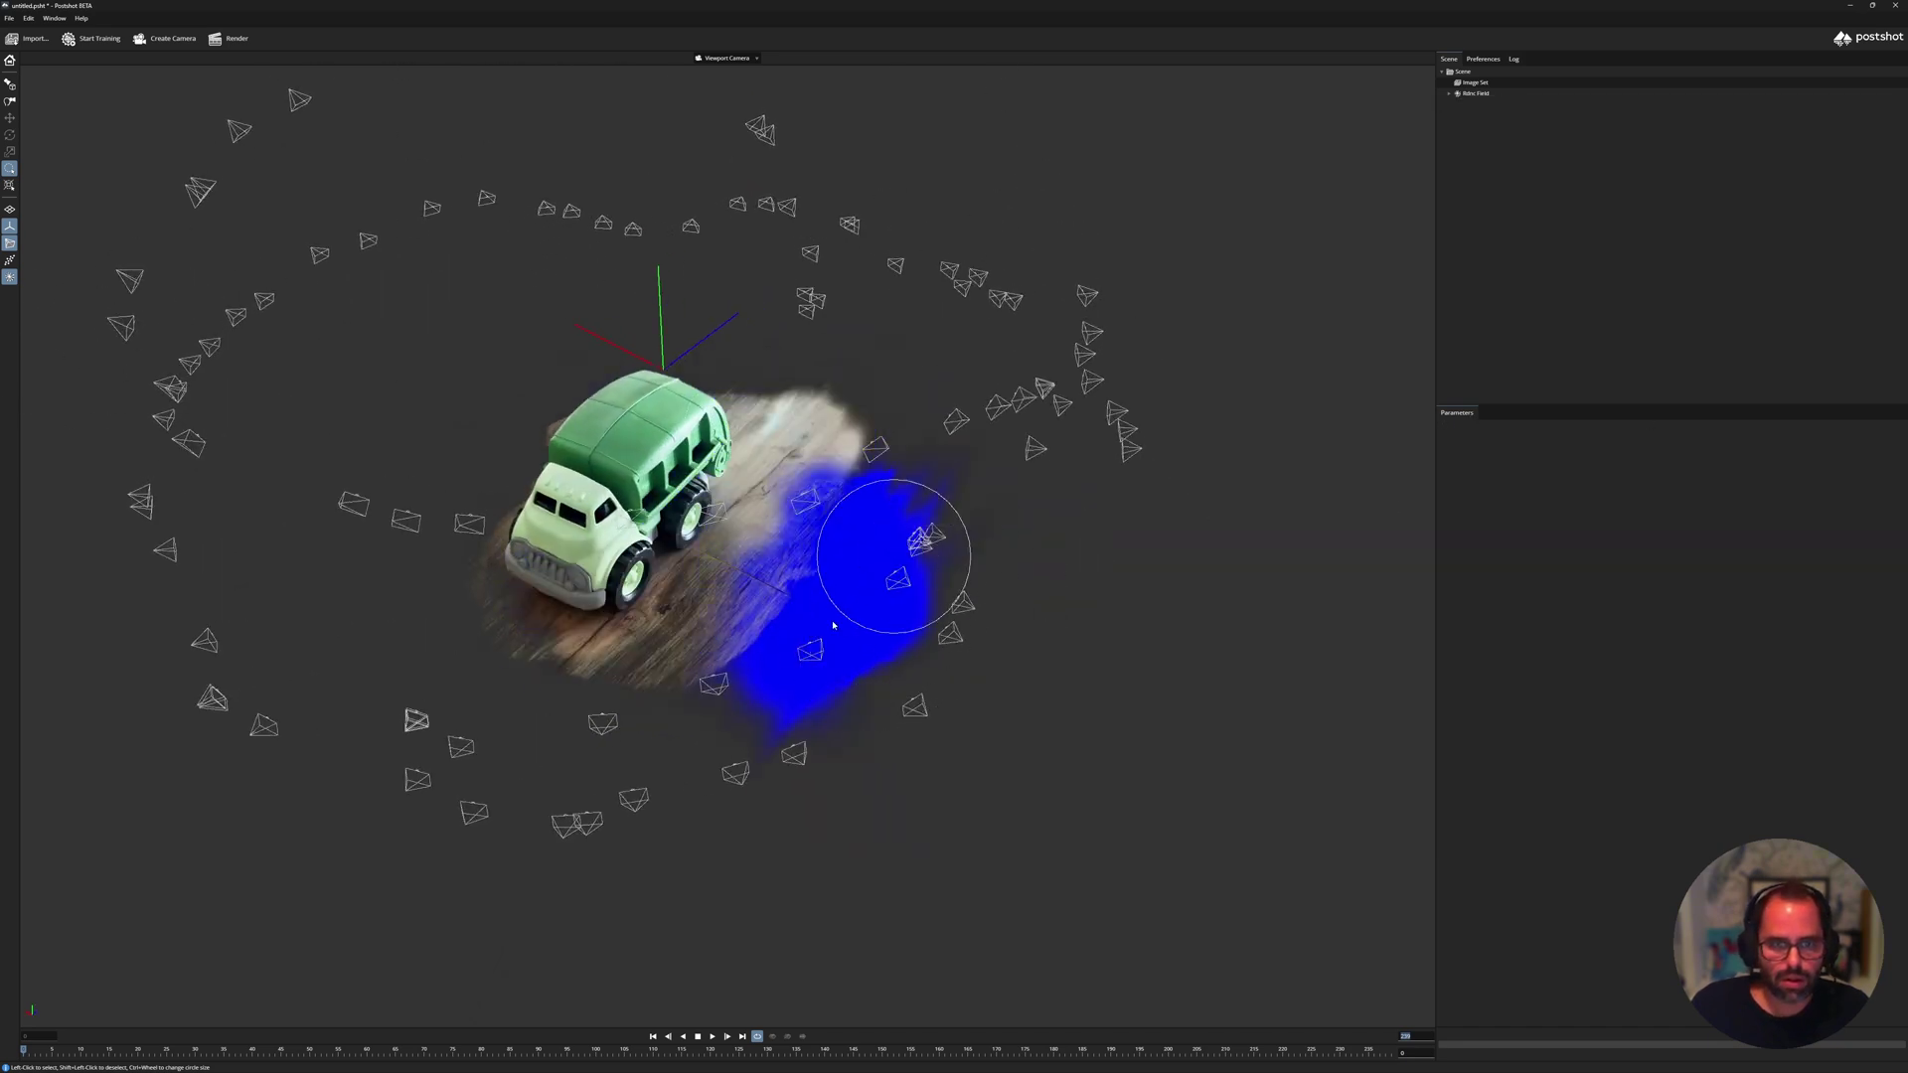
# Brush-select the outer table splats alongside the truck and delete them in two passes.
pyautogui.moveTo(833, 625)
pyautogui.mouseDown()
pyautogui.moveTo(852, 671)
pyautogui.moveTo(851, 630)
pyautogui.moveTo(638, 755)
pyautogui.moveTo(480, 702)
pyautogui.mouseUp()
pyautogui.click(1488, 481)
pyautogui.moveTo(860, 471)
pyautogui.mouseDown()
pyautogui.moveTo(763, 453)
pyautogui.moveTo(898, 473)
pyautogui.moveTo(869, 575)
pyautogui.mouseUp()
pyautogui.click(1489, 479)
# Brush-select the remaining table splats extending behind the truck and delete them, keeping the truck's rear intact.
pyautogui.moveTo(767, 467); pyautogui.dragTo(830, 536)
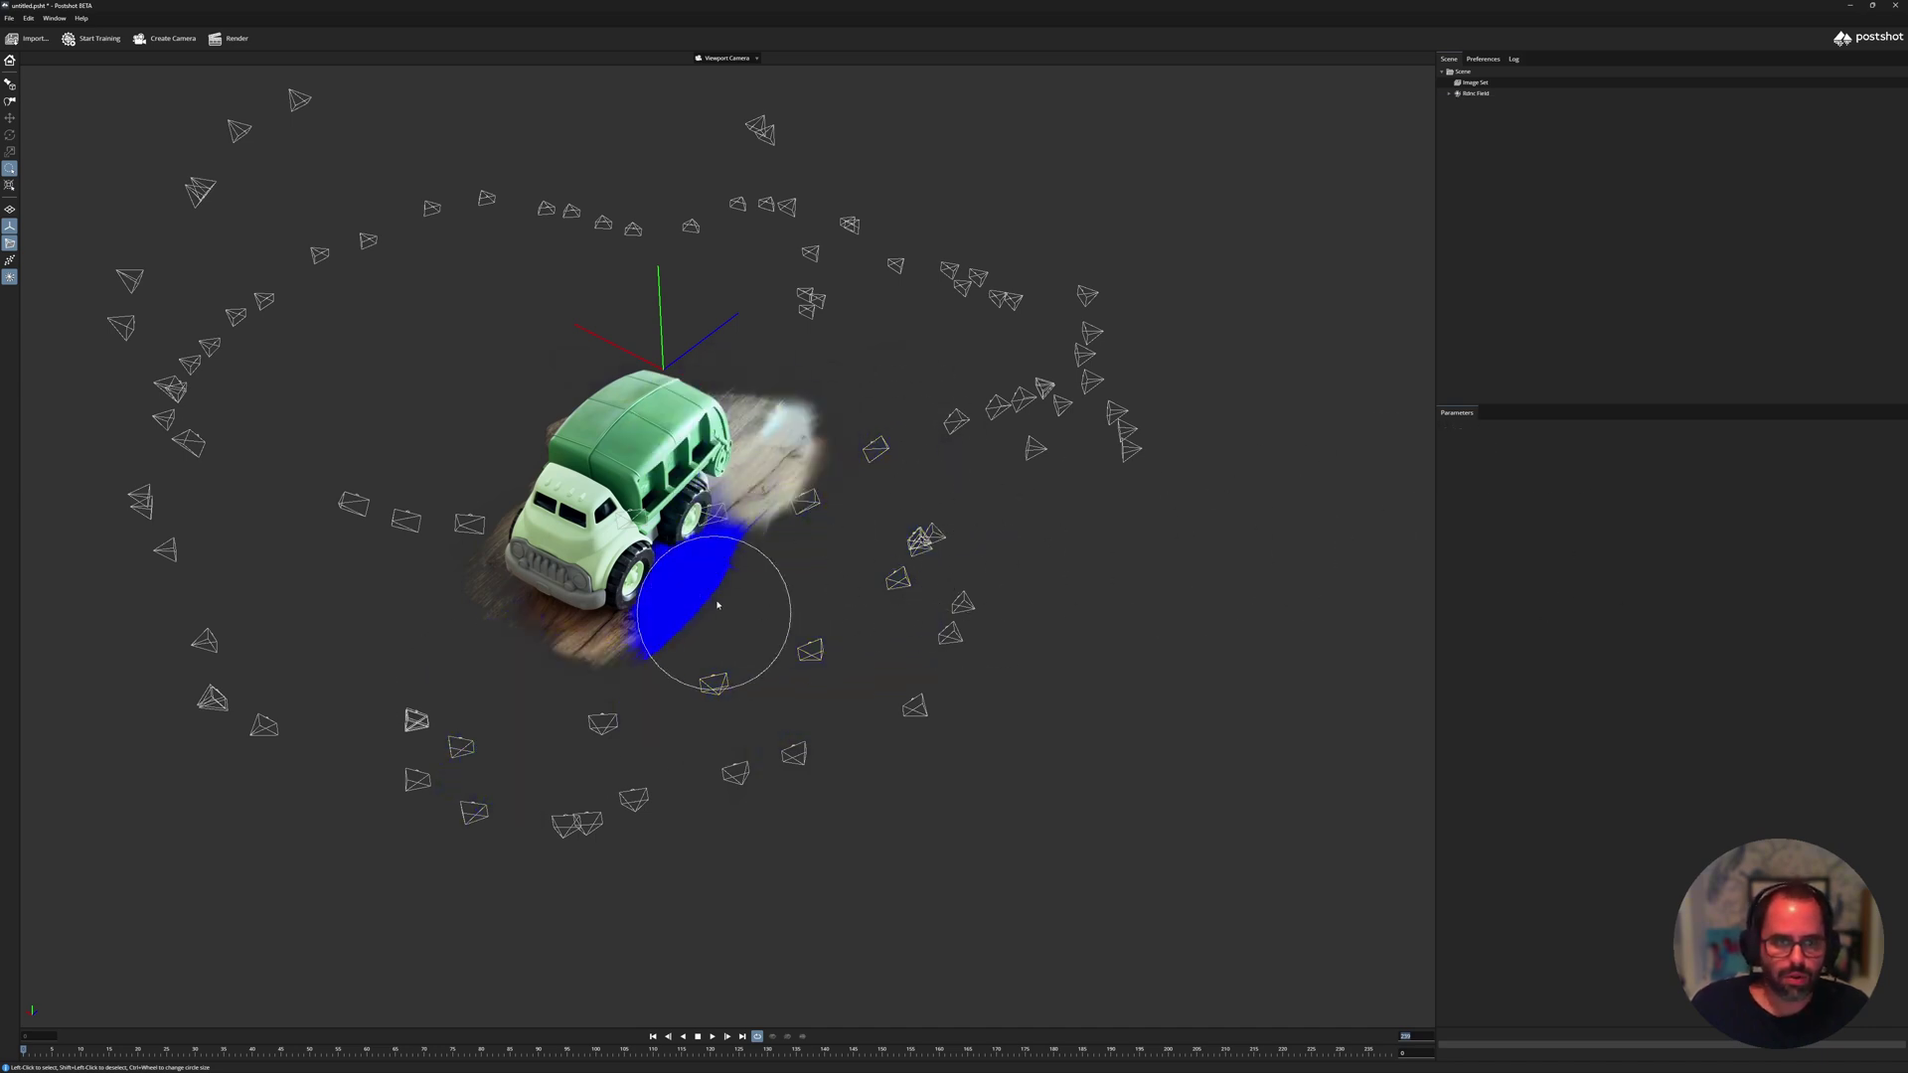
pyautogui.moveTo(984, 572)
pyautogui.keyDown('alt'); pyautogui.mouseDown()
pyautogui.moveTo(890, 498)
pyautogui.moveTo(851, 423)
pyautogui.moveTo(775, 467)
pyautogui.mouseUp(); pyautogui.keyUp('alt')
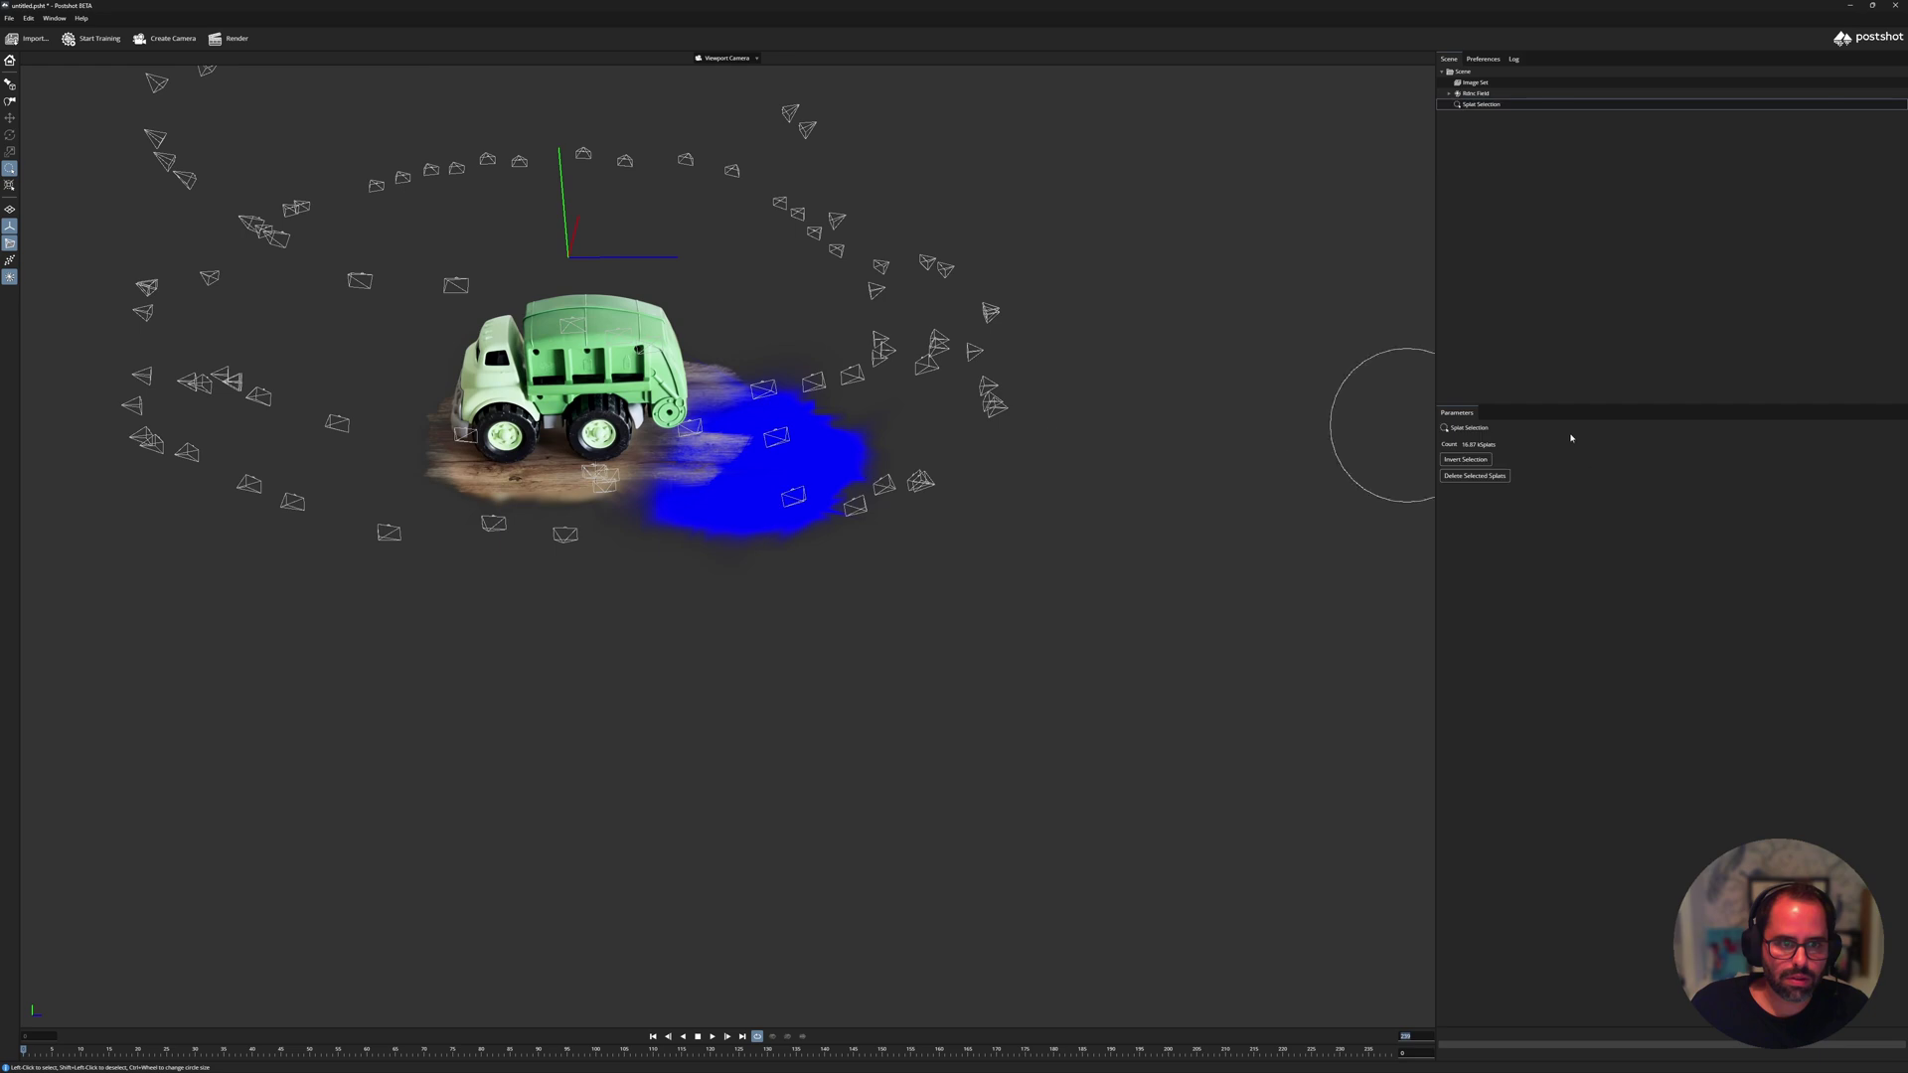
pyautogui.click(1487, 481)
pyautogui.moveTo(775, 460)
pyautogui.mouseDown()
pyautogui.moveTo(785, 409)
pyautogui.moveTo(851, 475)
pyautogui.mouseUp()
pyautogui.click(1473, 476)
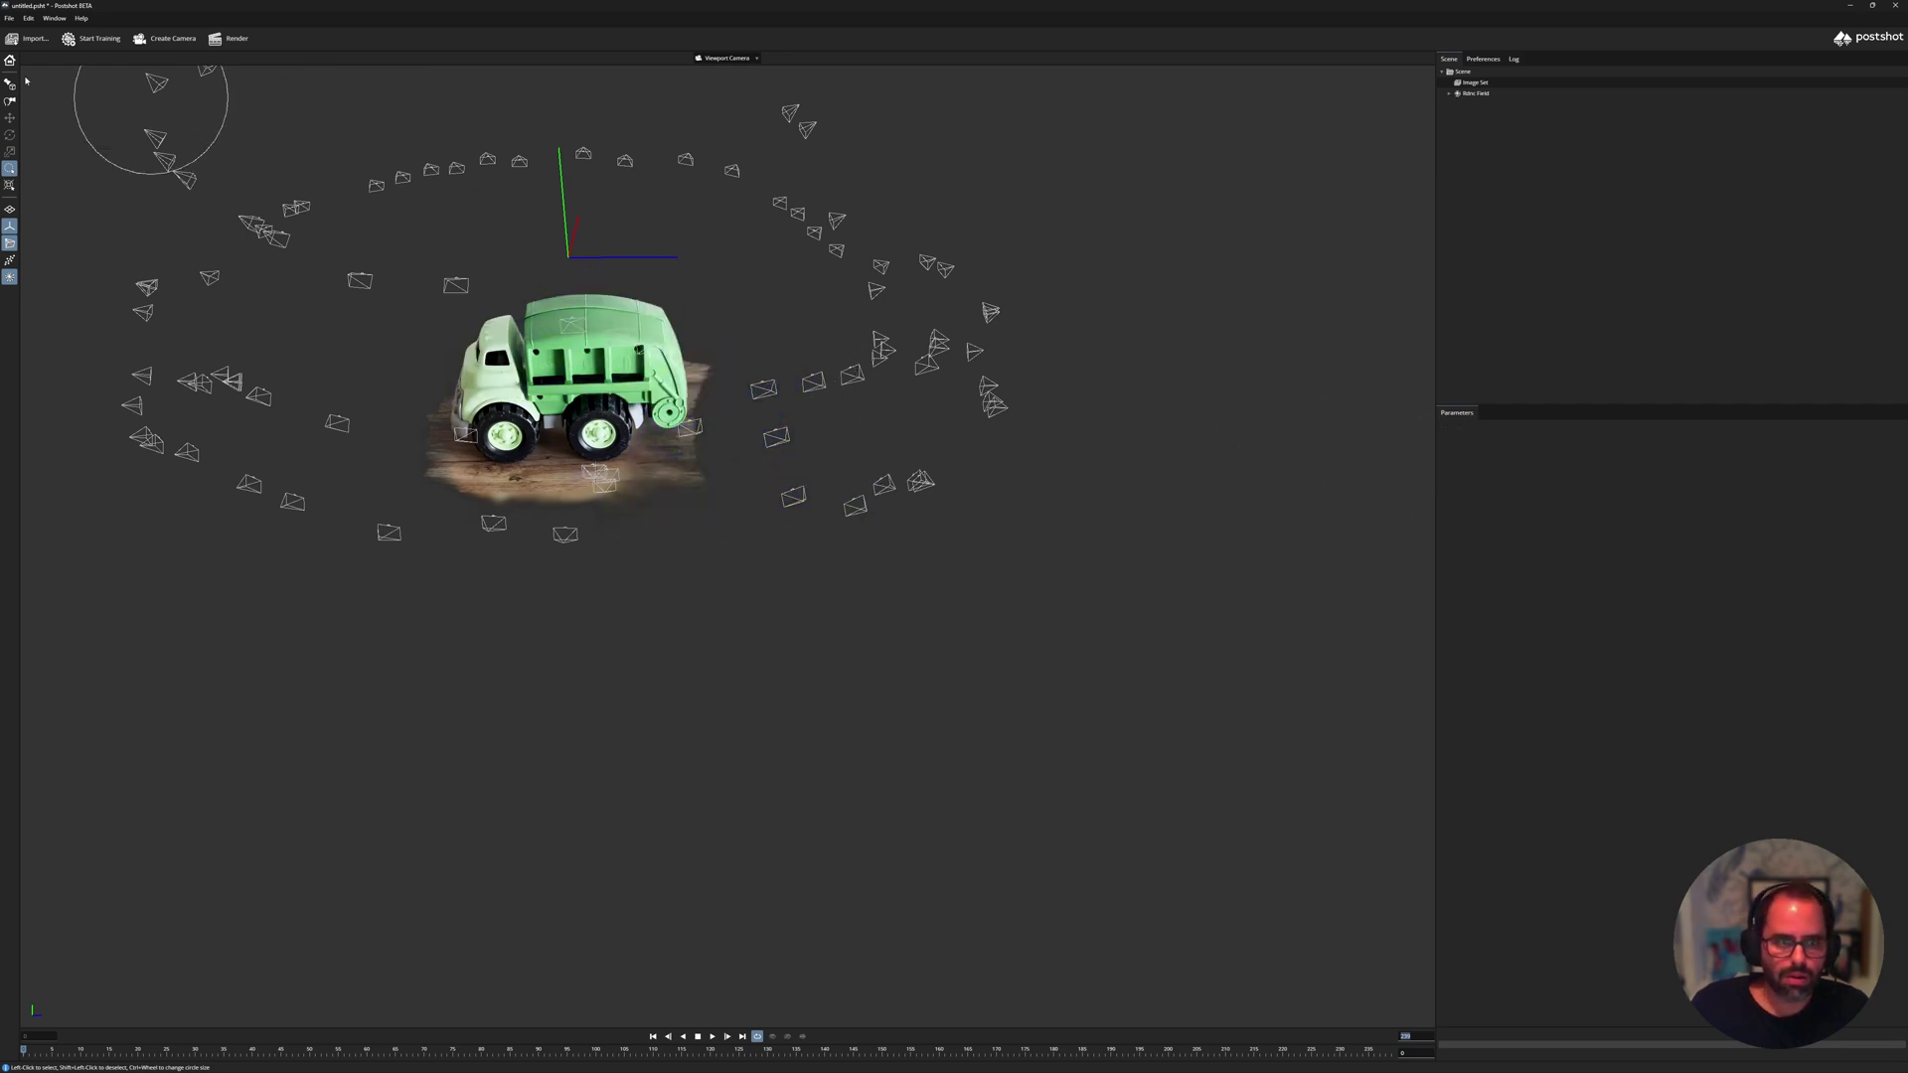
# Brush-select the leftover table patches beside the truck from an elevated front view and delete them.
pyautogui.scroll(5, 474, 316)
pyautogui.moveTo(474, 316); pyautogui.dragTo(885, 715, button='middle')
pyautogui.moveTo(417, 388); pyautogui.dragTo(626, 397)
pyautogui.moveTo(626, 397); pyautogui.dragTo(516, 411, button='middle')
pyautogui.moveTo(517, 411); pyautogui.dragTo(609, 447)
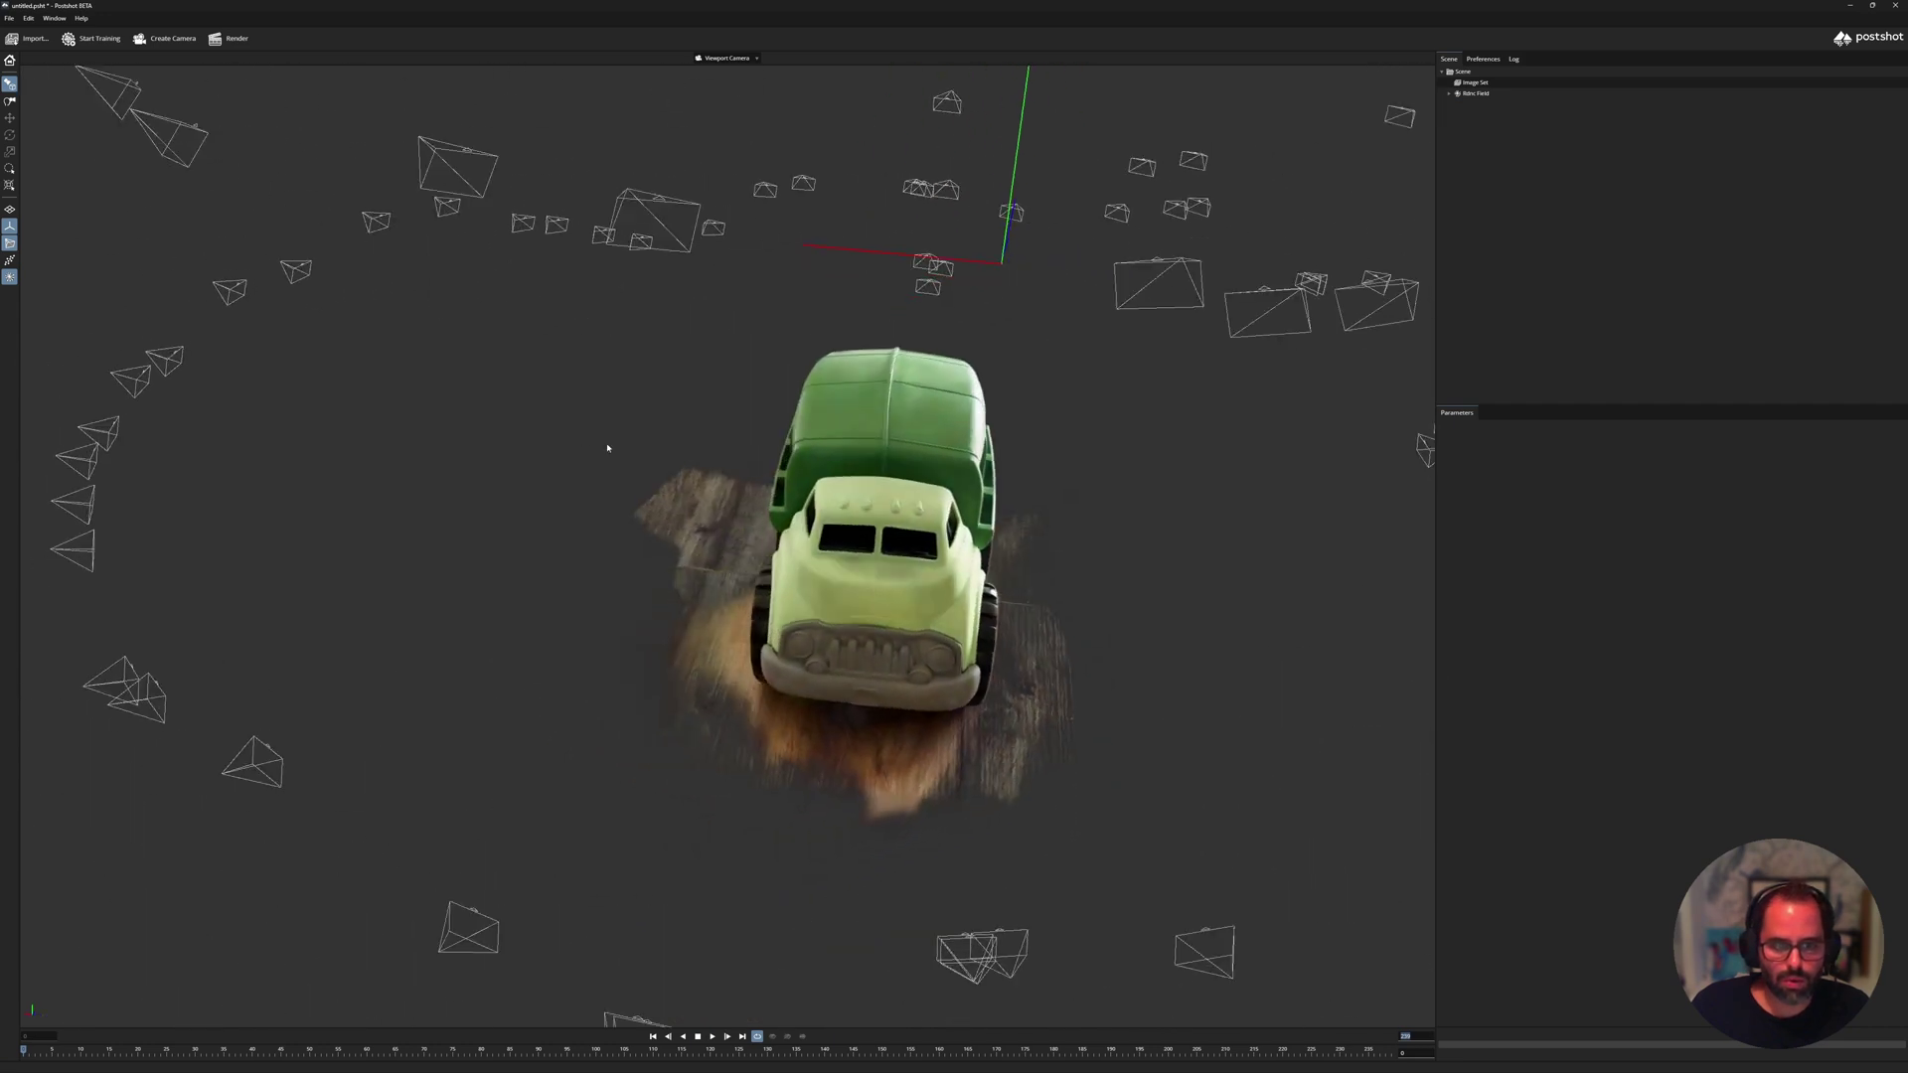
pyautogui.moveTo(609, 447); pyautogui.dragTo(426, 447, button='middle')
pyautogui.moveTo(426, 447); pyautogui.dragTo(596, 477)
pyautogui.moveTo(695, 388); pyautogui.dragTo(716, 383, button='middle')
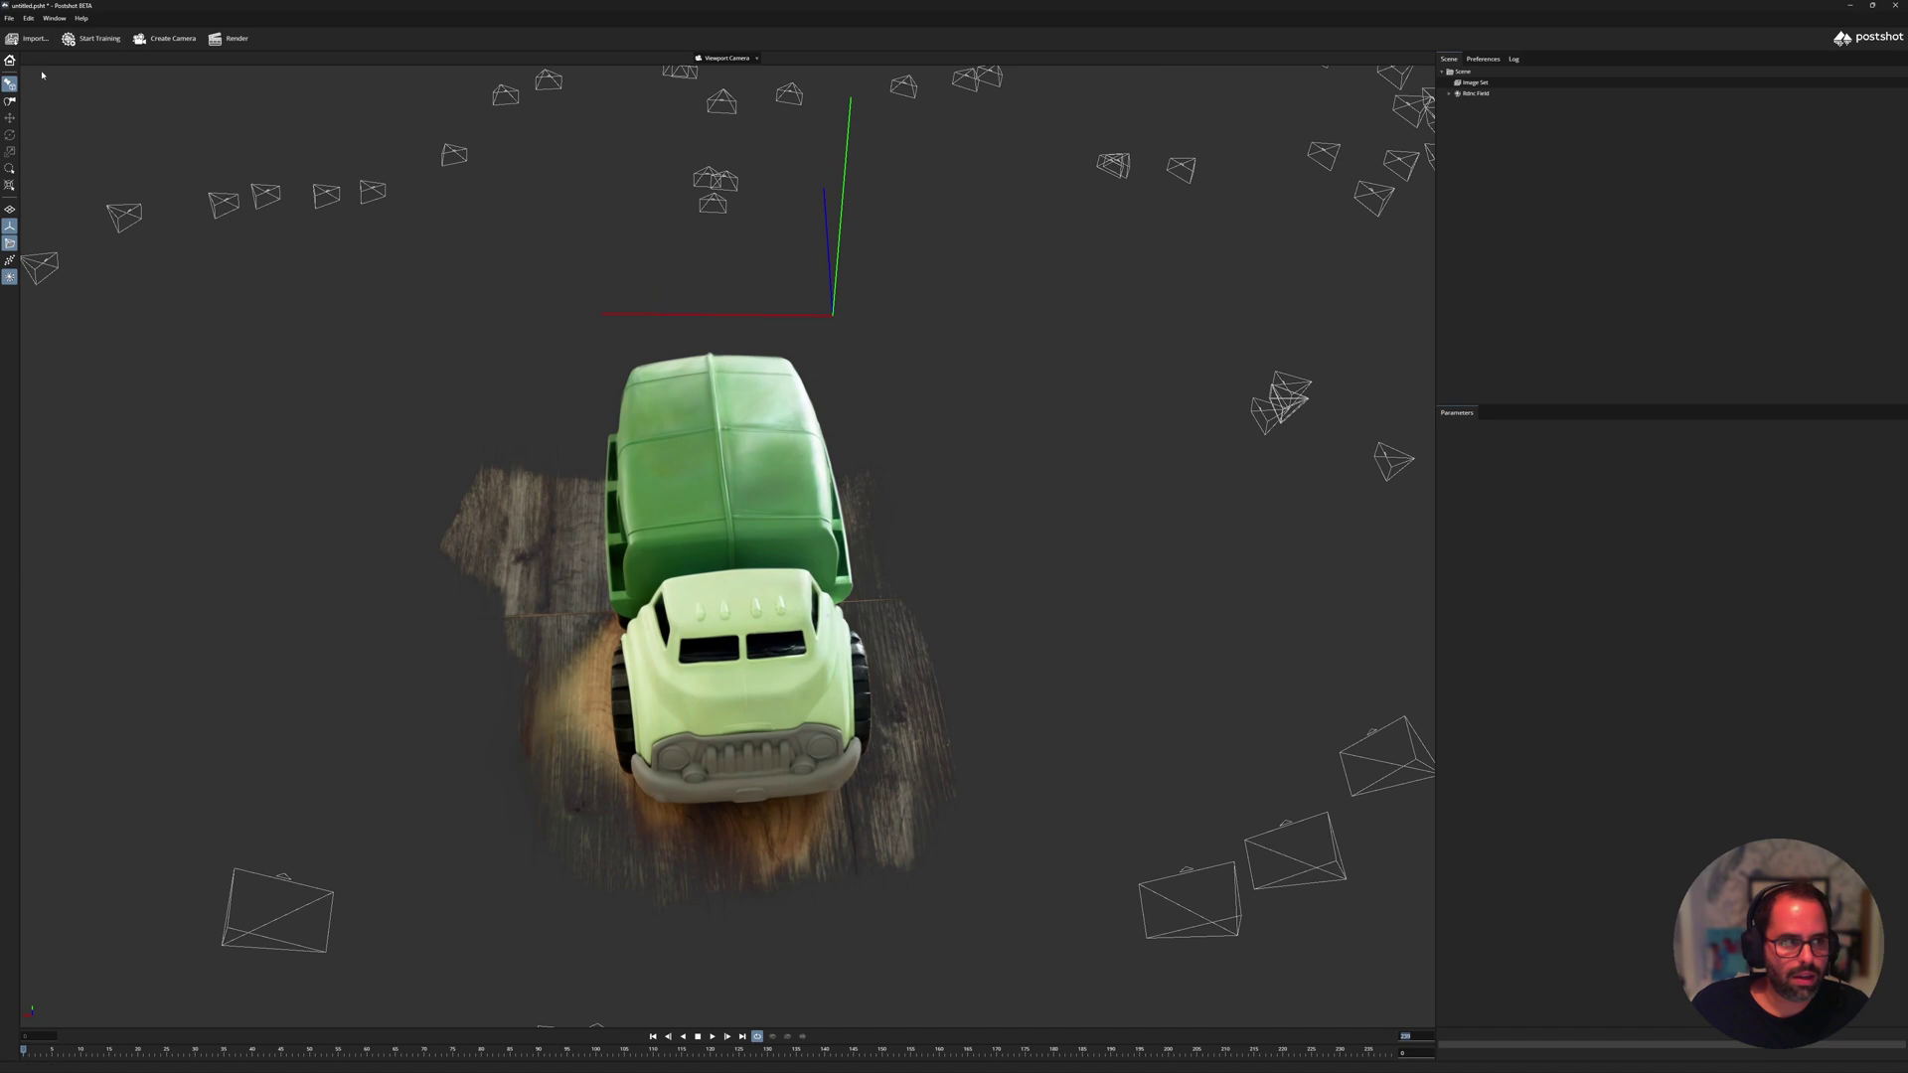
pyautogui.click(10, 169)
pyautogui.moveTo(472, 527)
pyautogui.mouseDown()
pyautogui.moveTo(413, 527)
pyautogui.moveTo(498, 523)
pyautogui.moveTo(490, 788)
pyautogui.moveTo(740, 924)
pyautogui.moveTo(944, 839)
pyautogui.moveTo(954, 550)
pyautogui.moveTo(889, 467)
pyautogui.mouseUp()
pyautogui.click(1451, 478)
pyautogui.moveTo(894, 557); pyautogui.dragTo(778, 567, button='middle')
pyautogui.scroll(-2, 778, 568)
pyautogui.moveTo(778, 567); pyautogui.dragTo(825, 566)
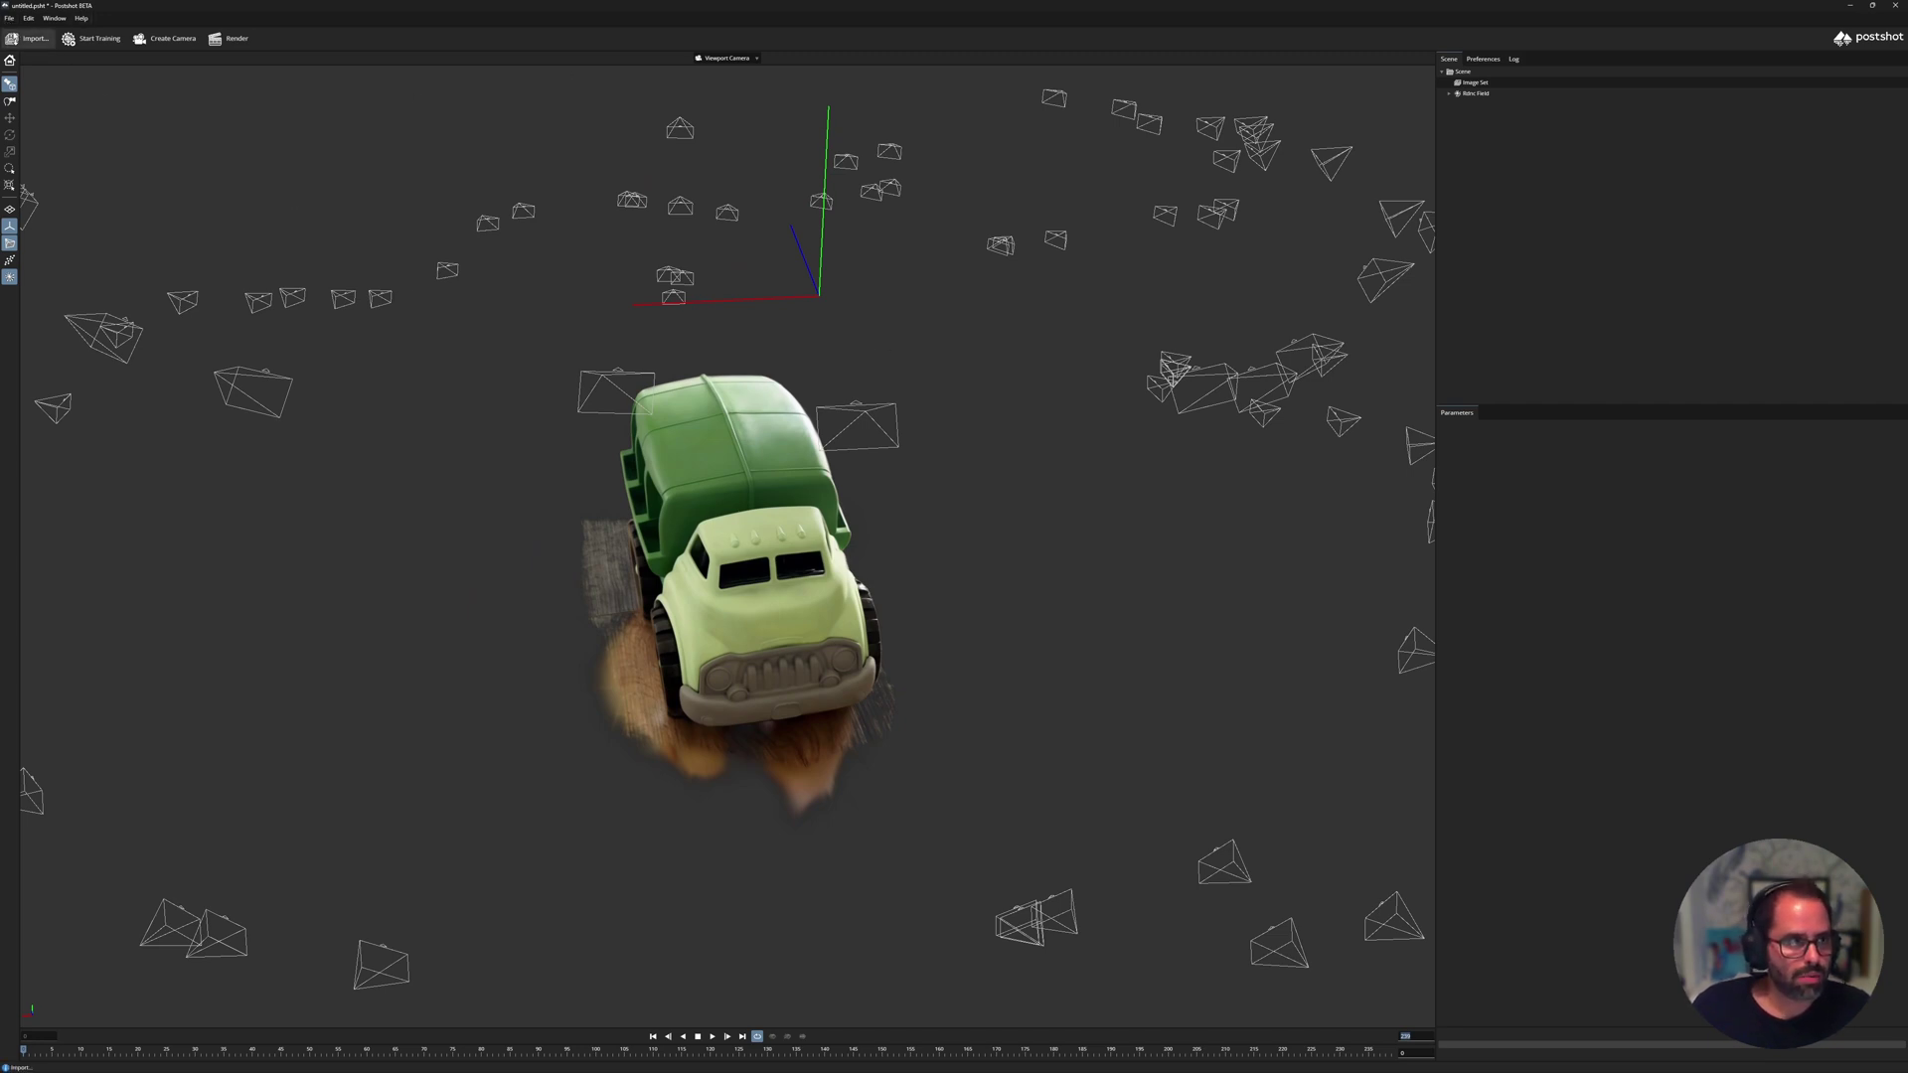
# Export the cleaned splat as truck.ply in the gaussian_splats_01 folder.
pyautogui.click(8, 19)
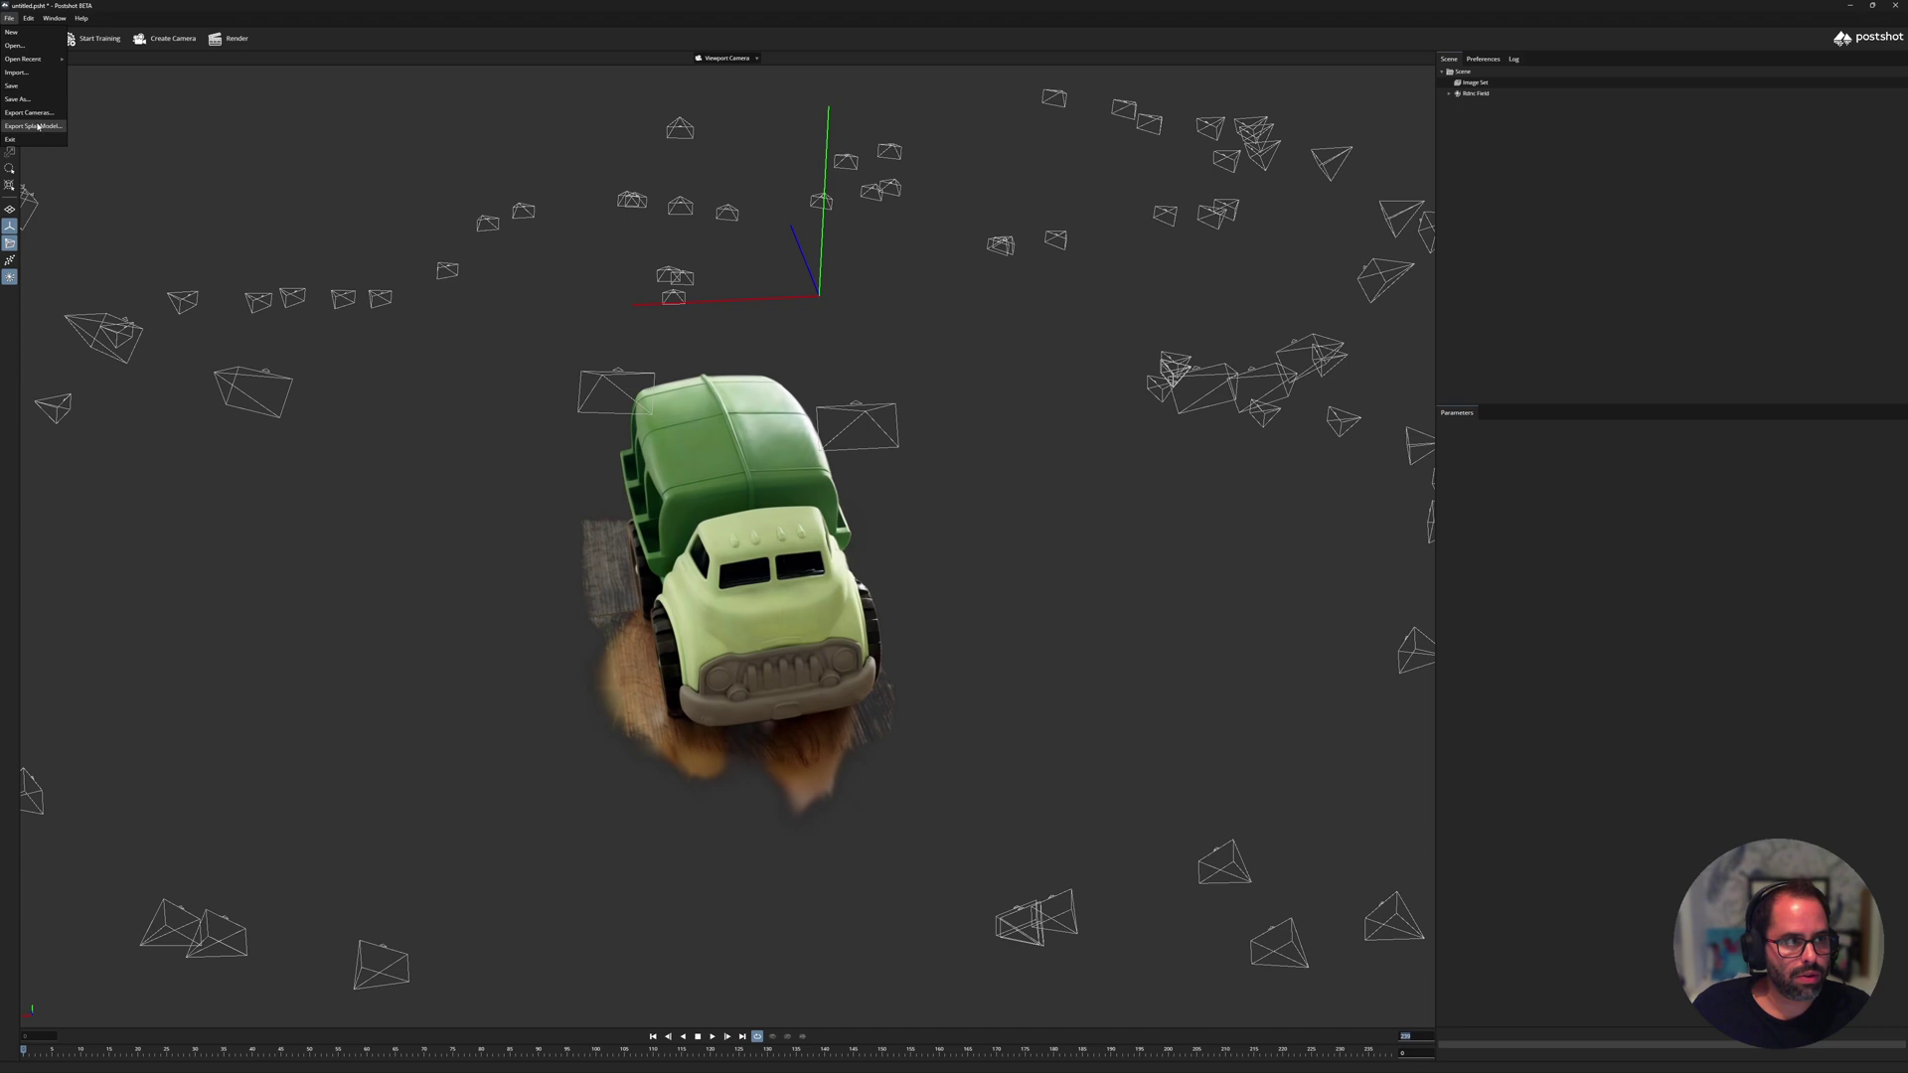
pyautogui.click(36, 126)
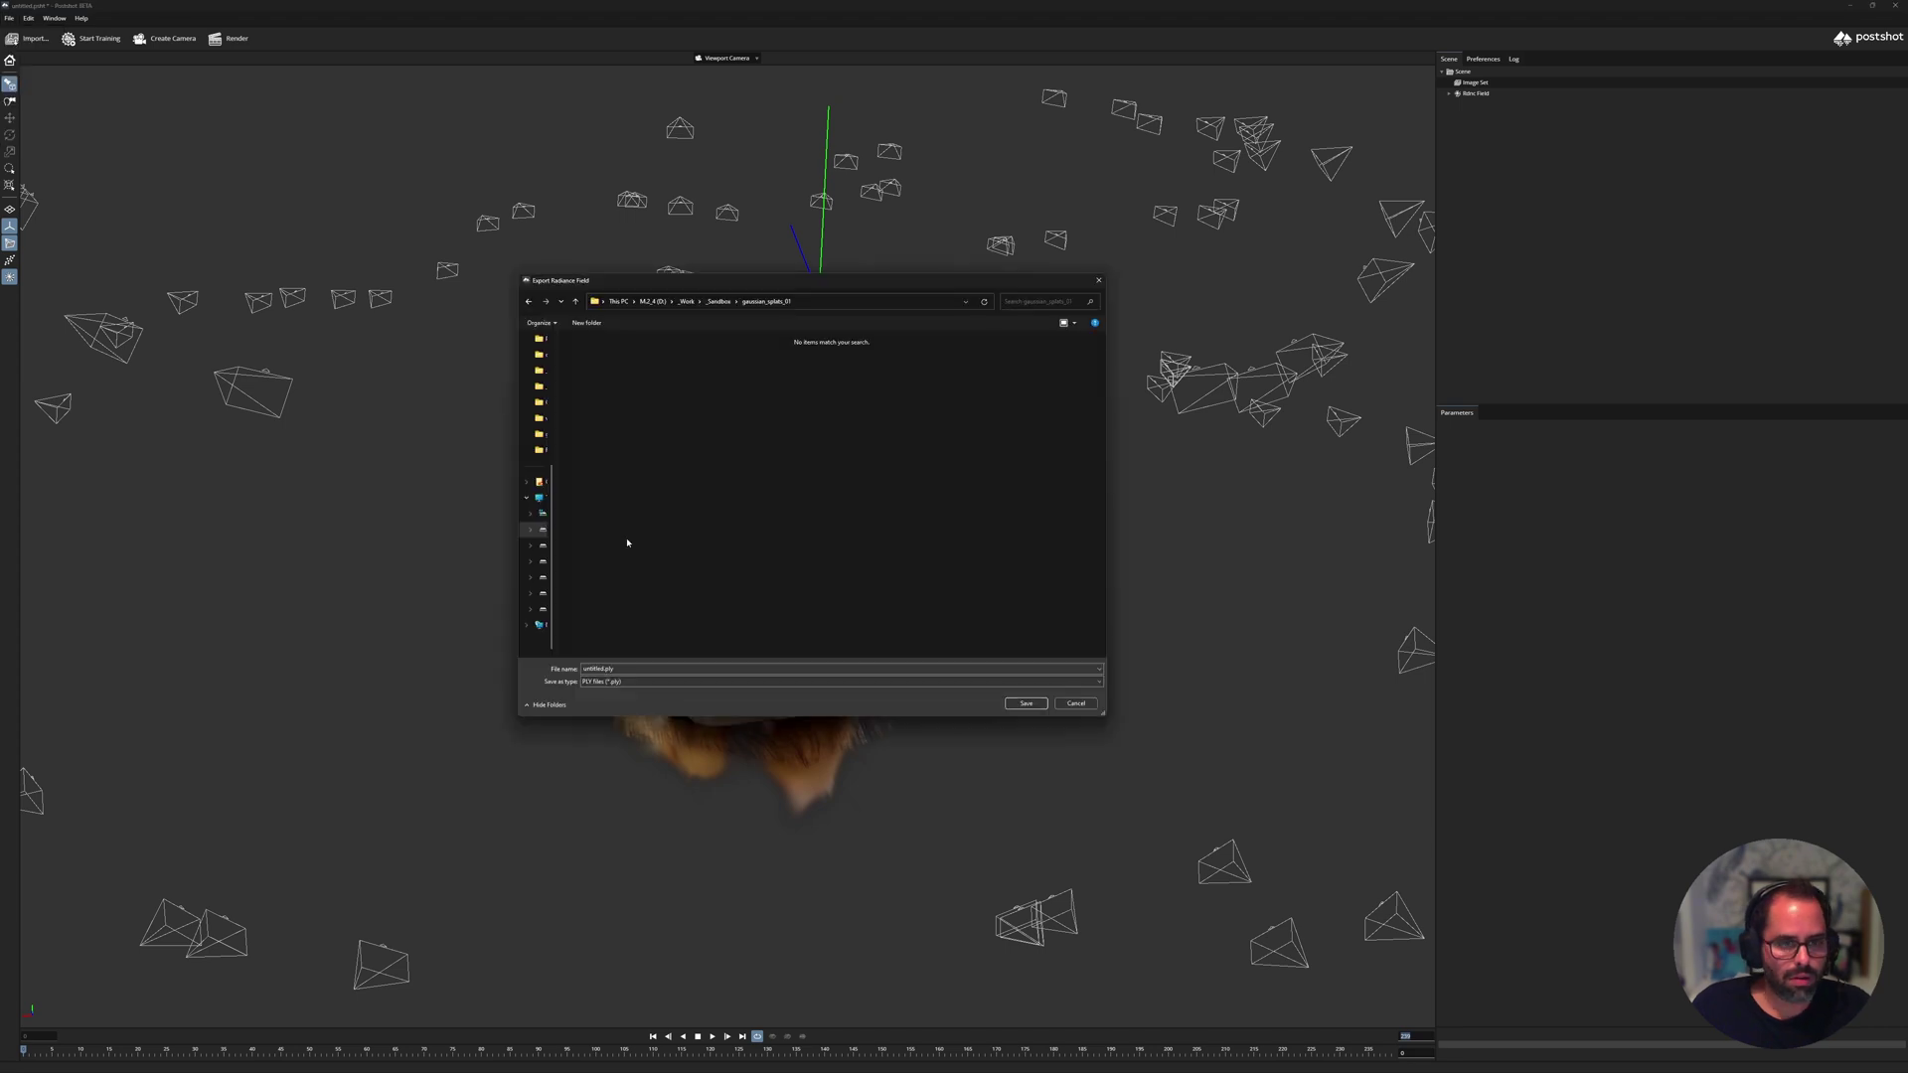
pyautogui.click(605, 667)
pyautogui.moveTo(602, 668); pyautogui.dragTo(580, 670)
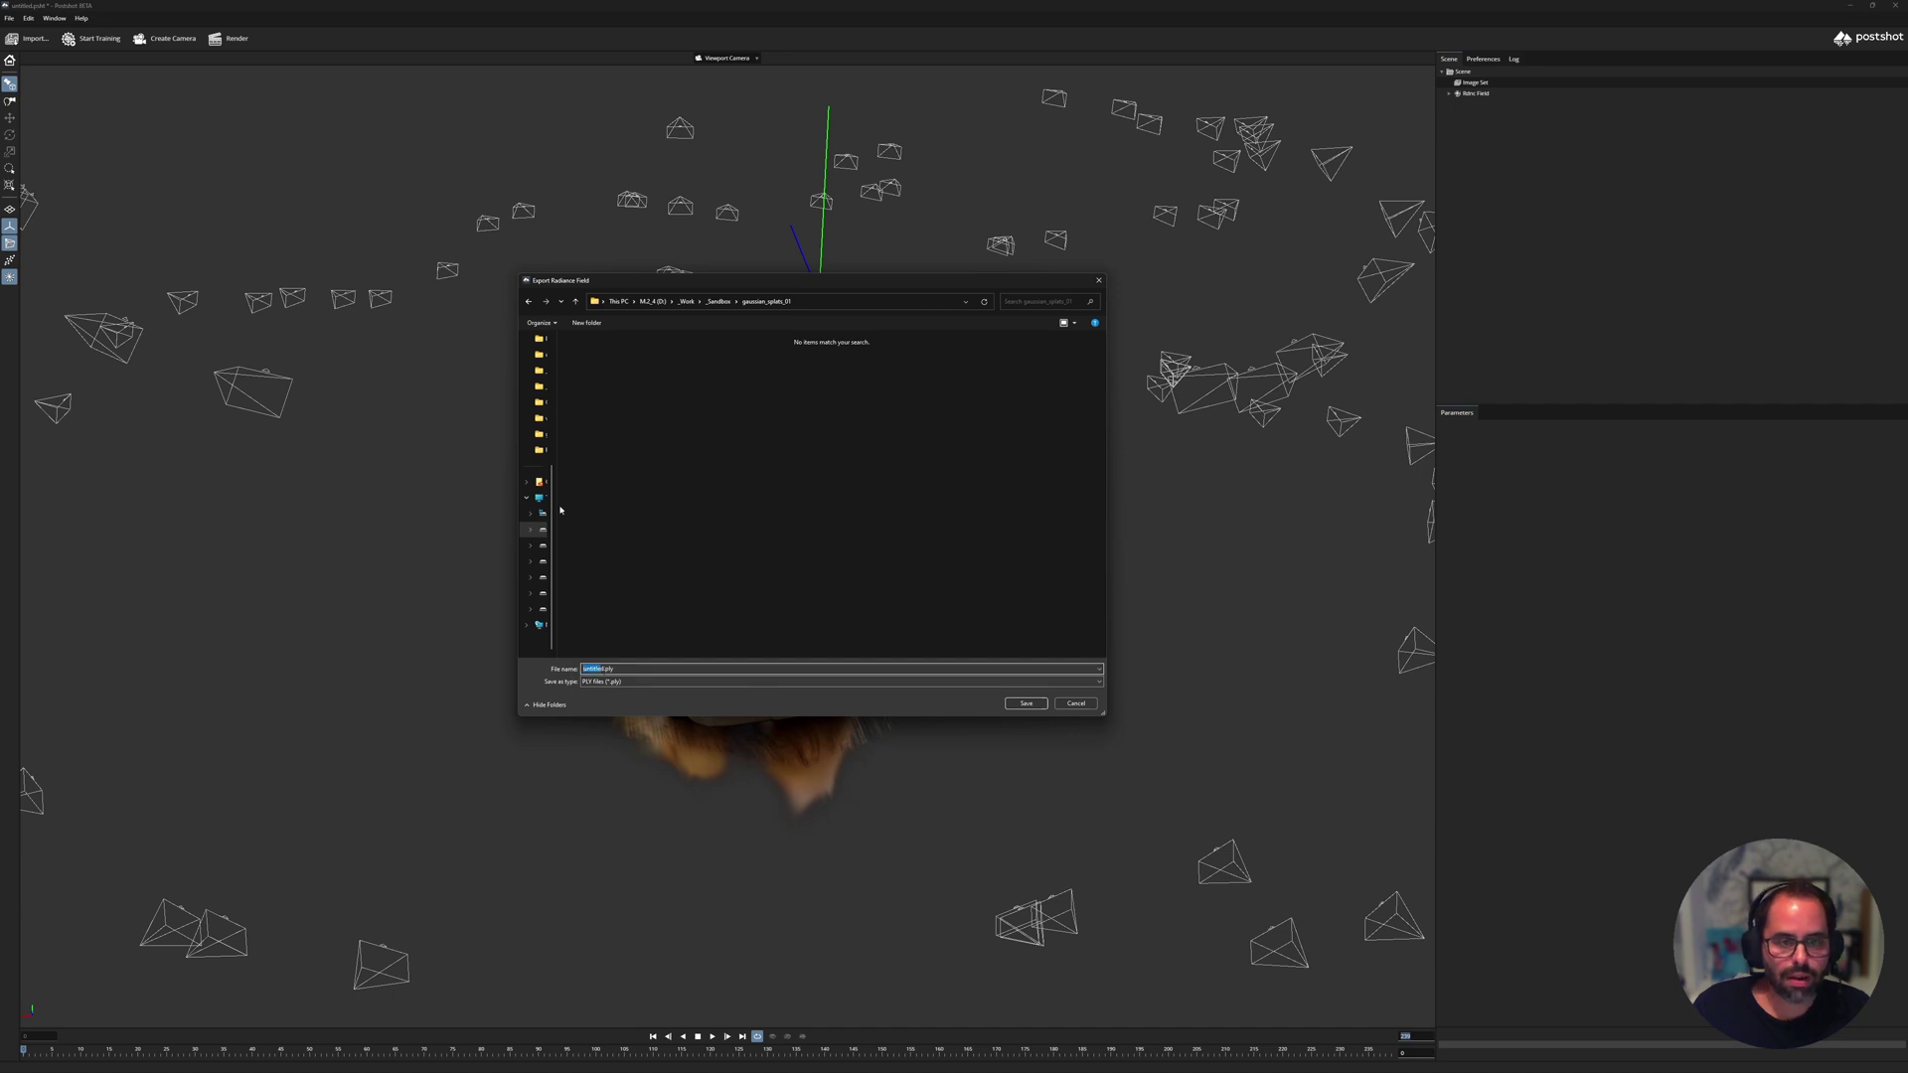
pyautogui.write('d')
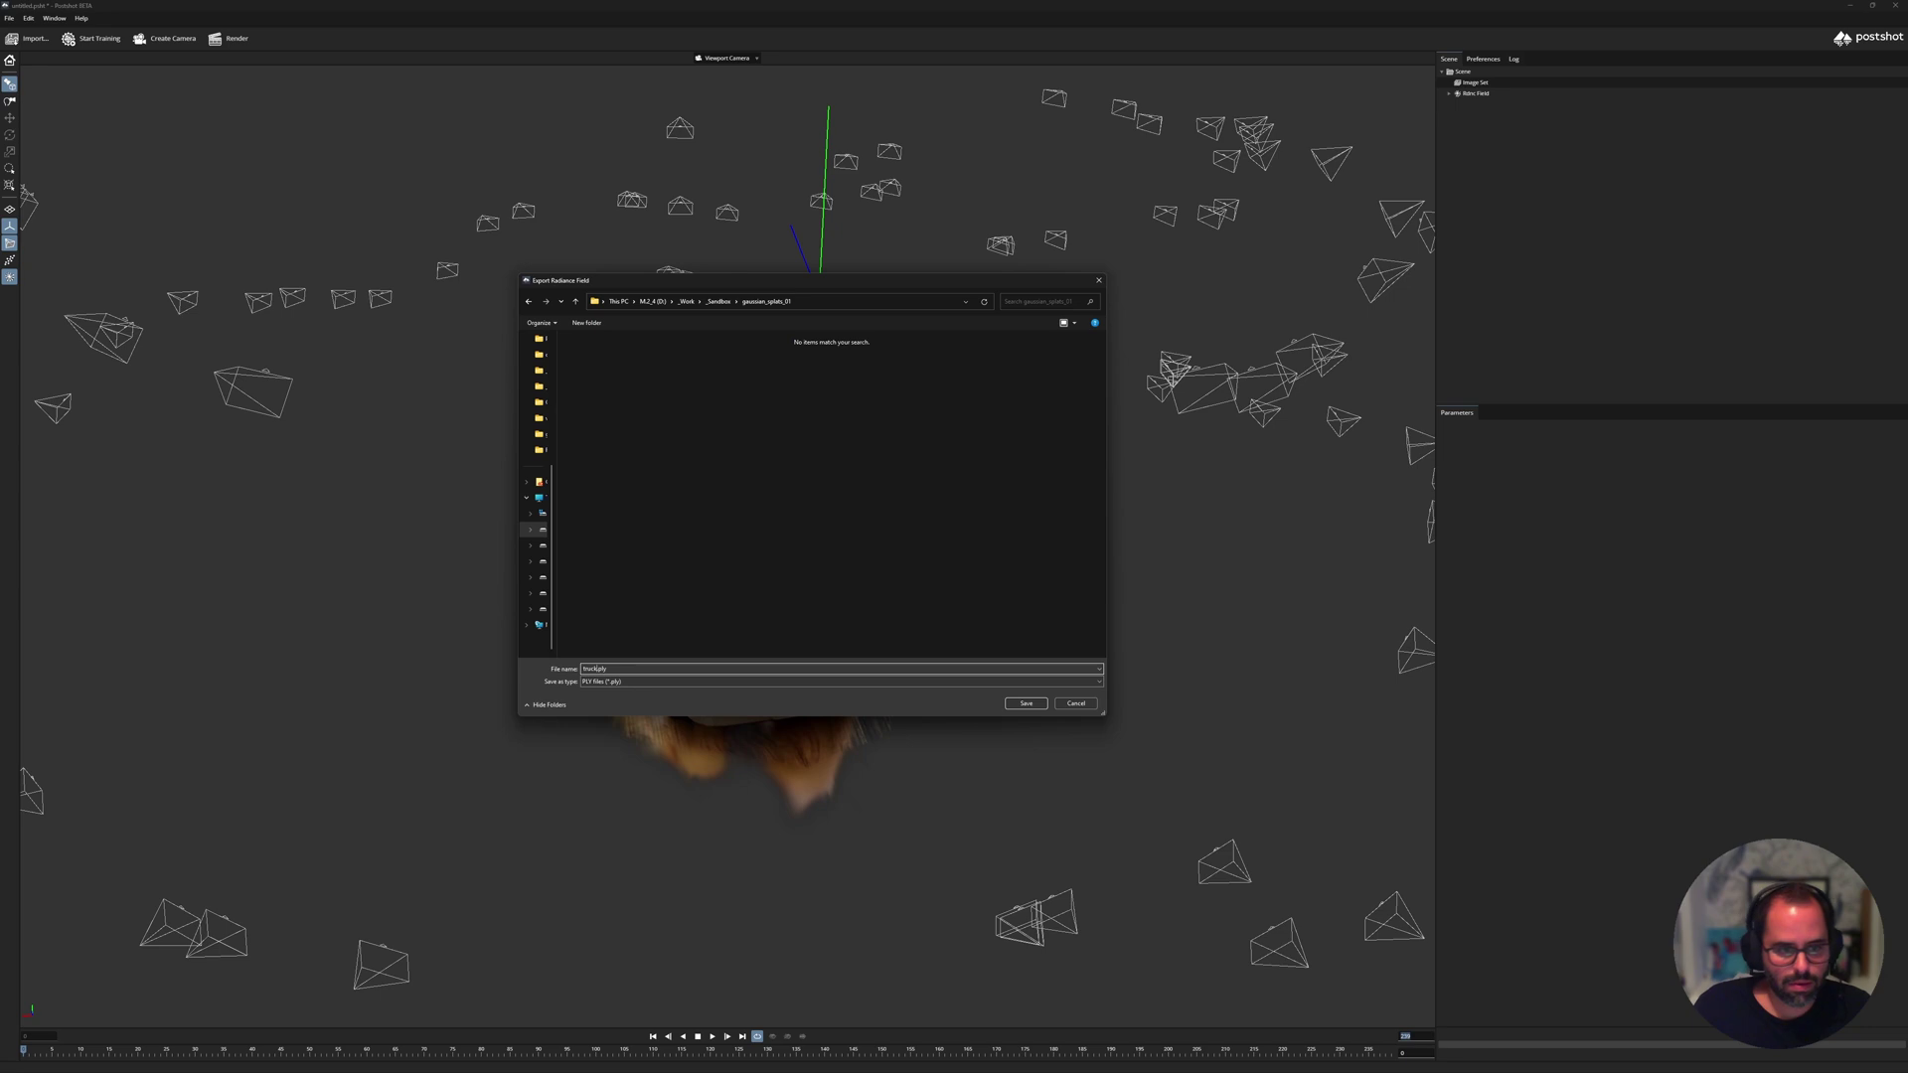
pyautogui.click(1017, 701)
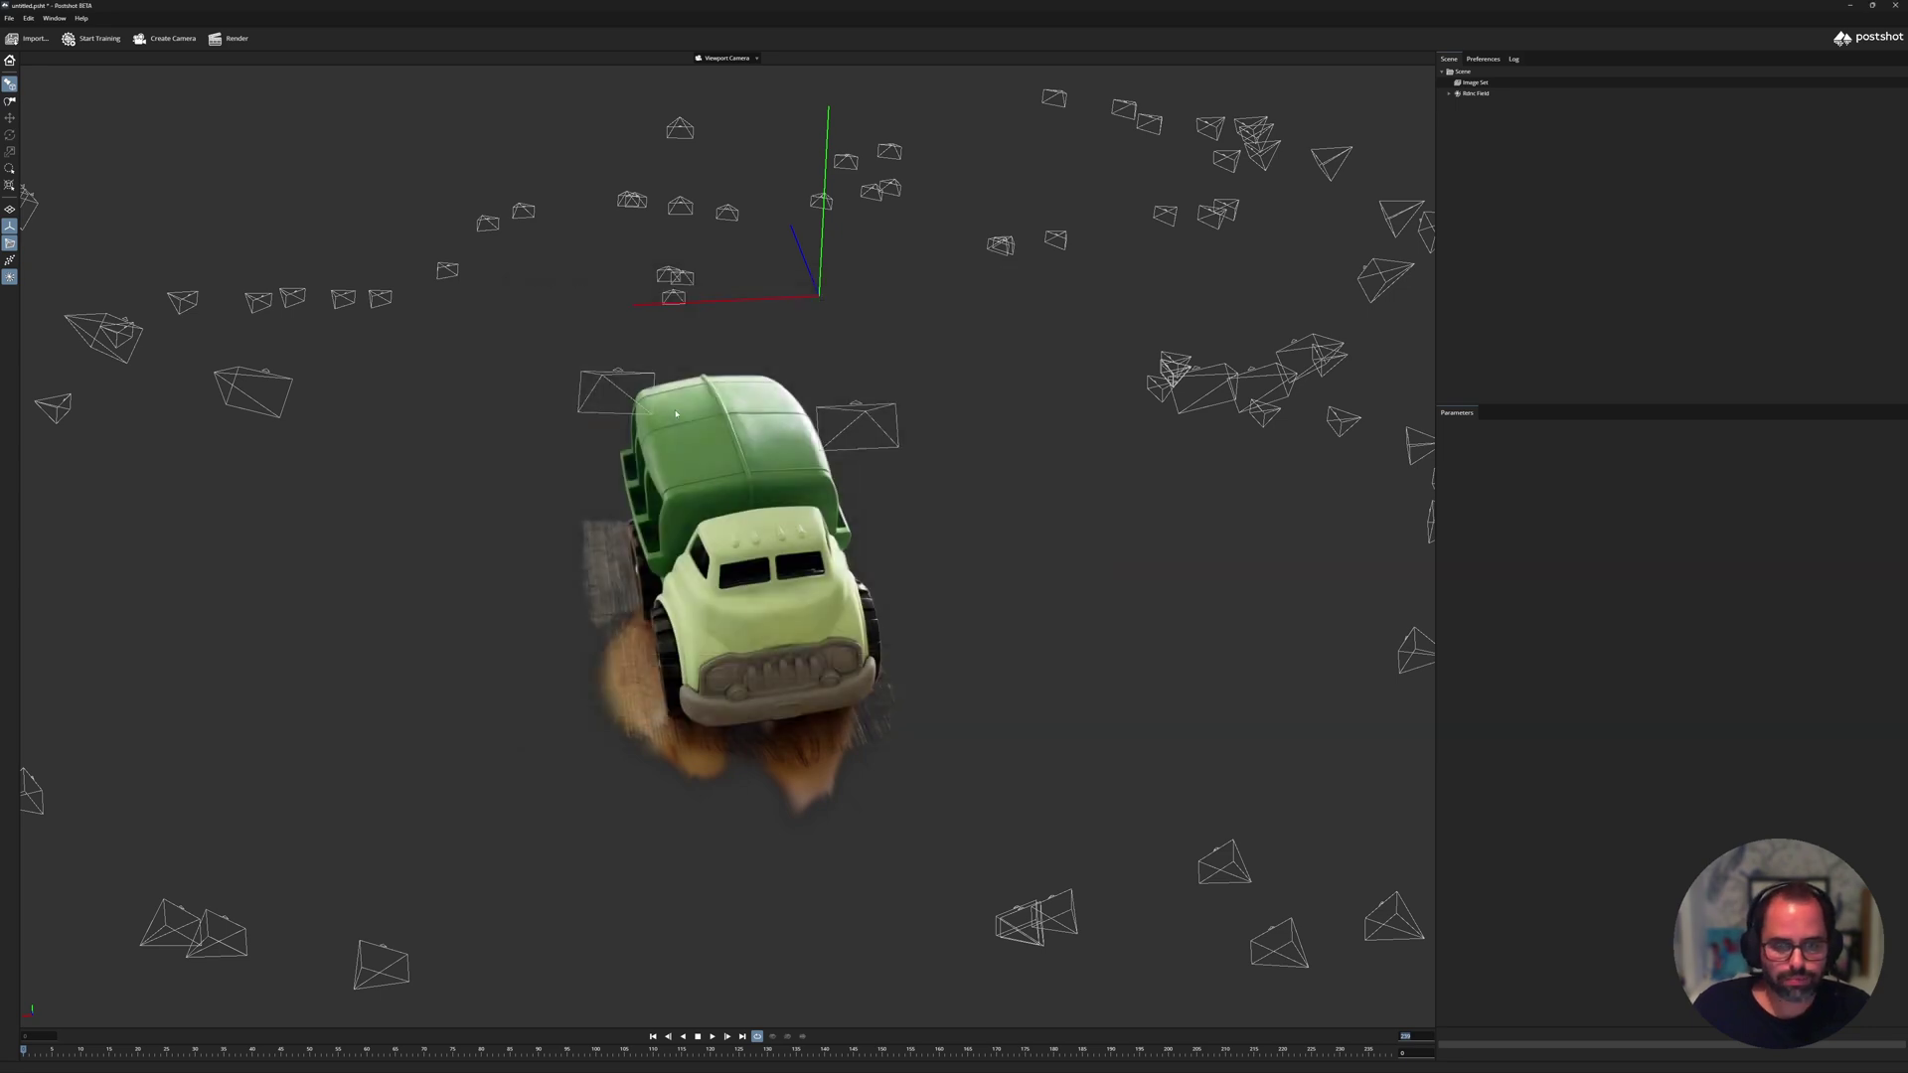
# Switch to File Explorer and locate the exported truck.ply in the gaussian_splats_01 folder.
pyautogui.click(791, 1062)
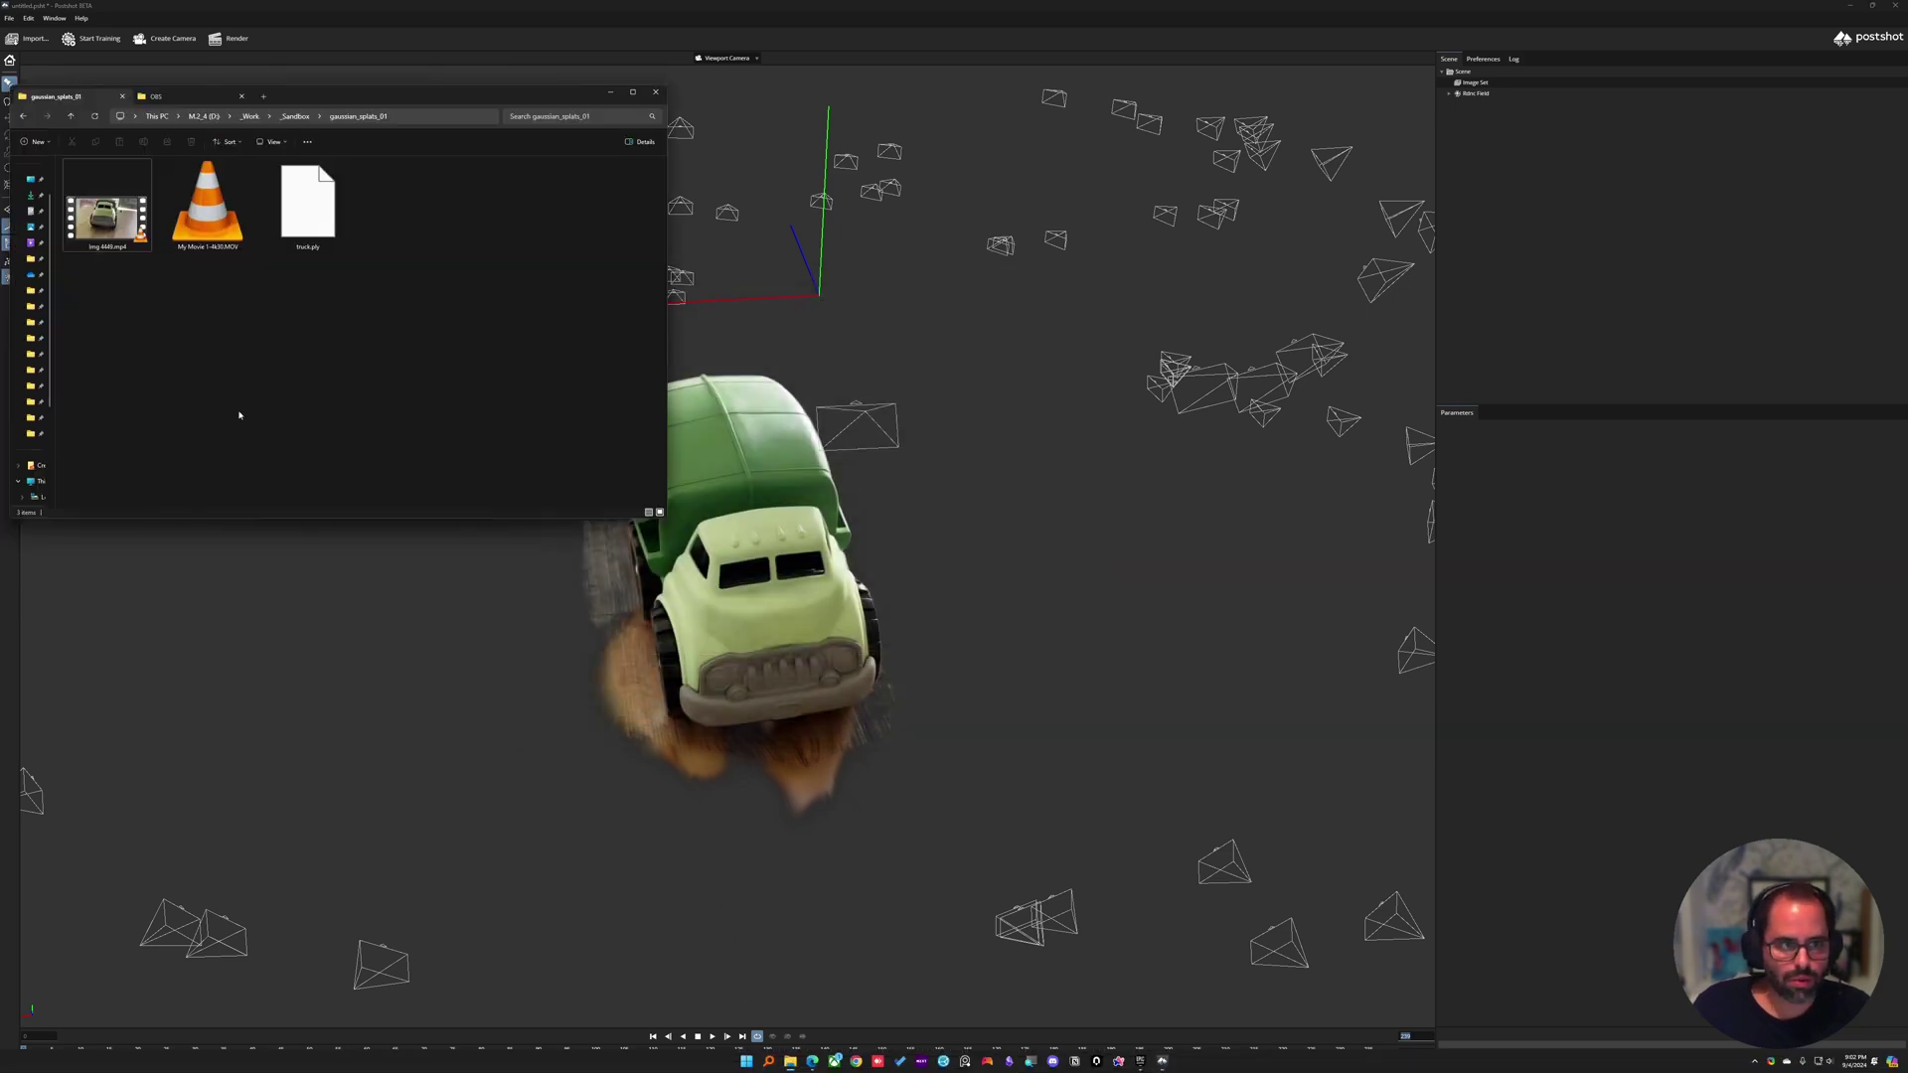
pyautogui.click(289, 210)
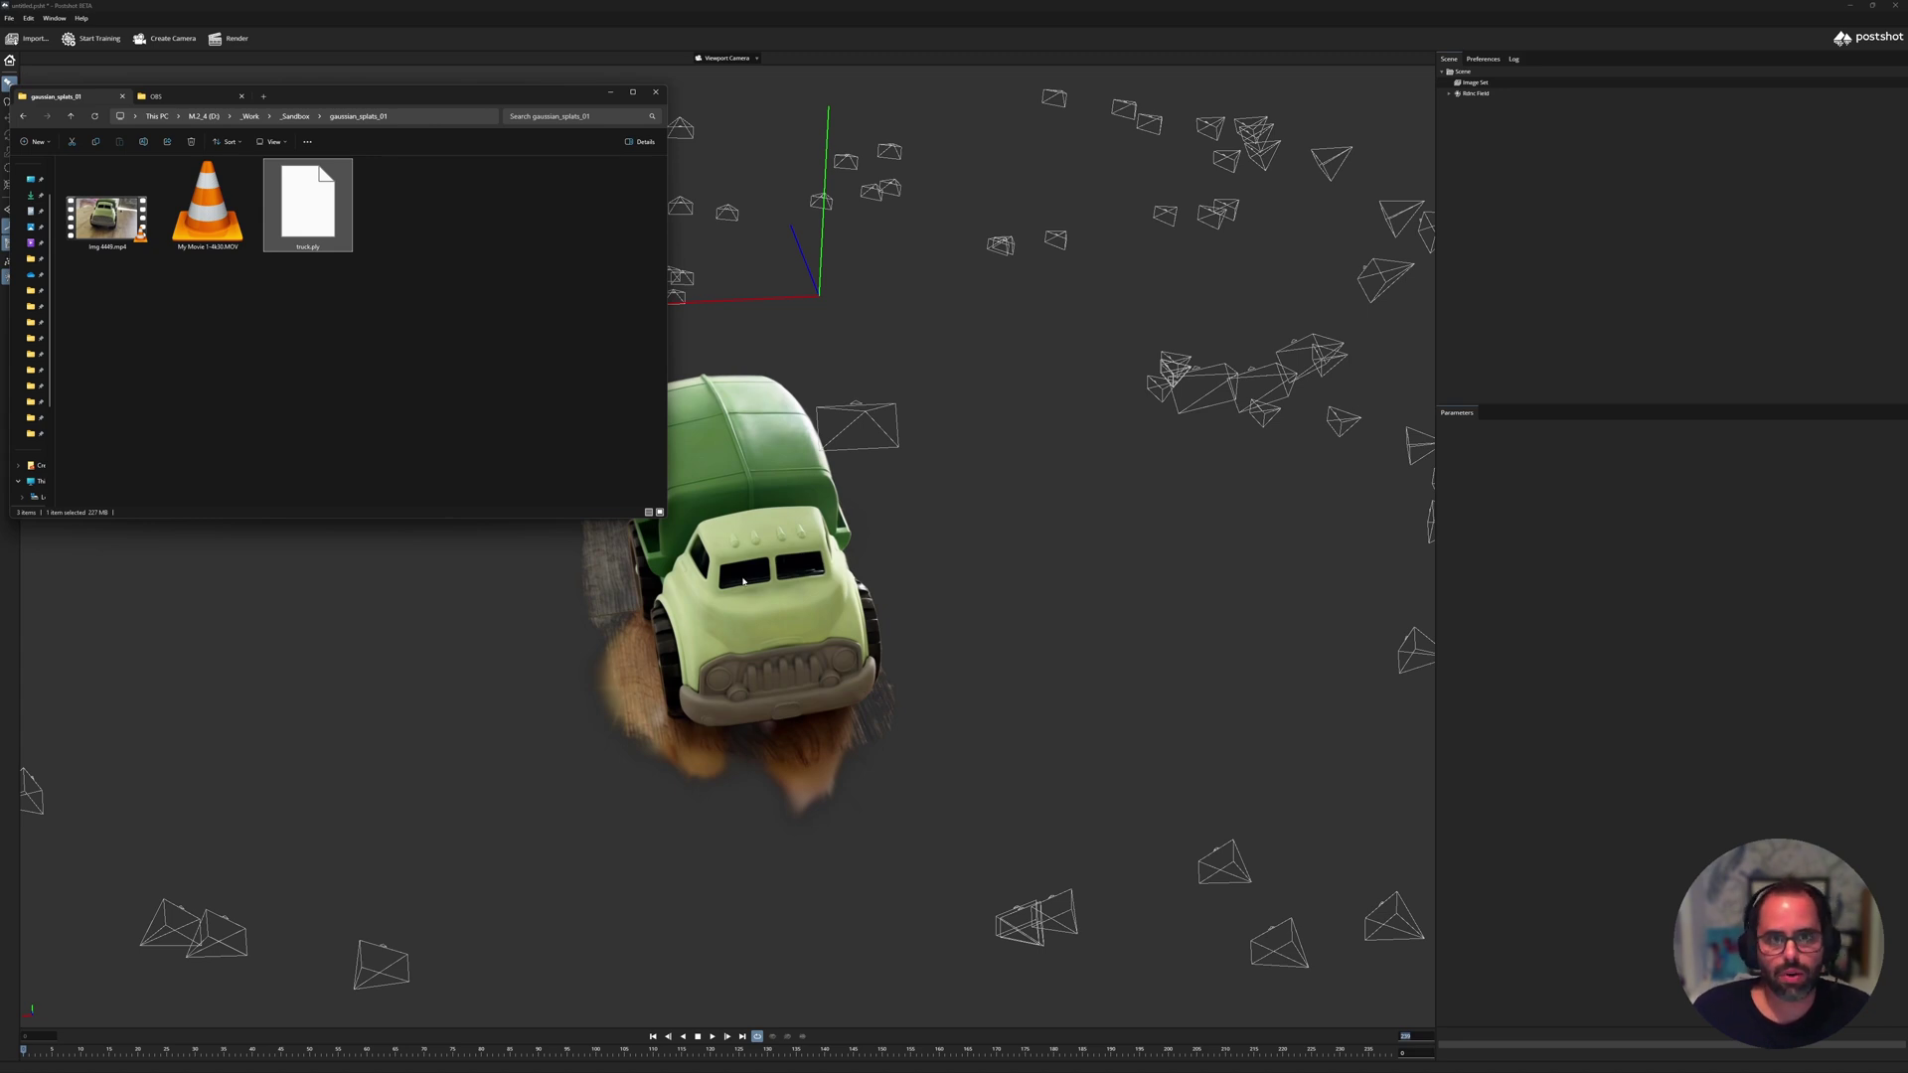
pyautogui.moveTo(812, 1061)
pyautogui.click(836, 998)
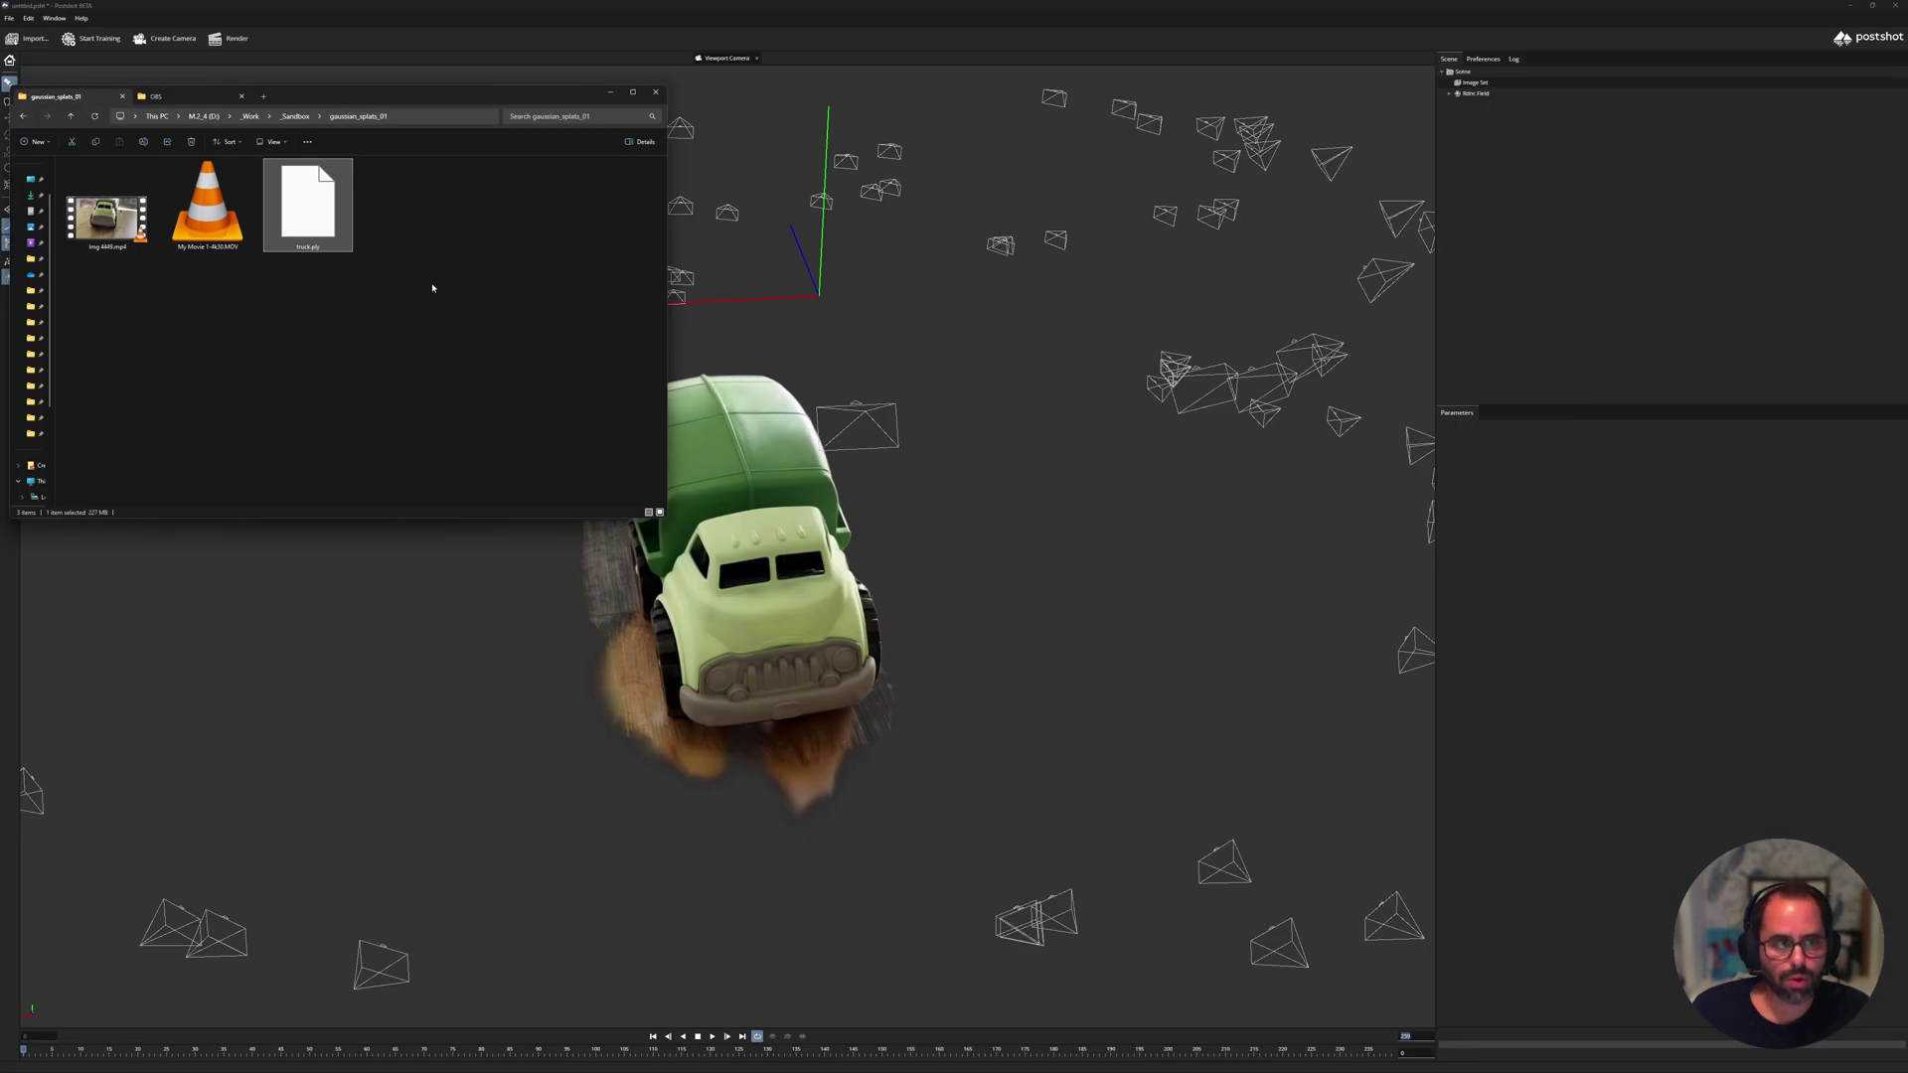
pyautogui.click(433, 289)
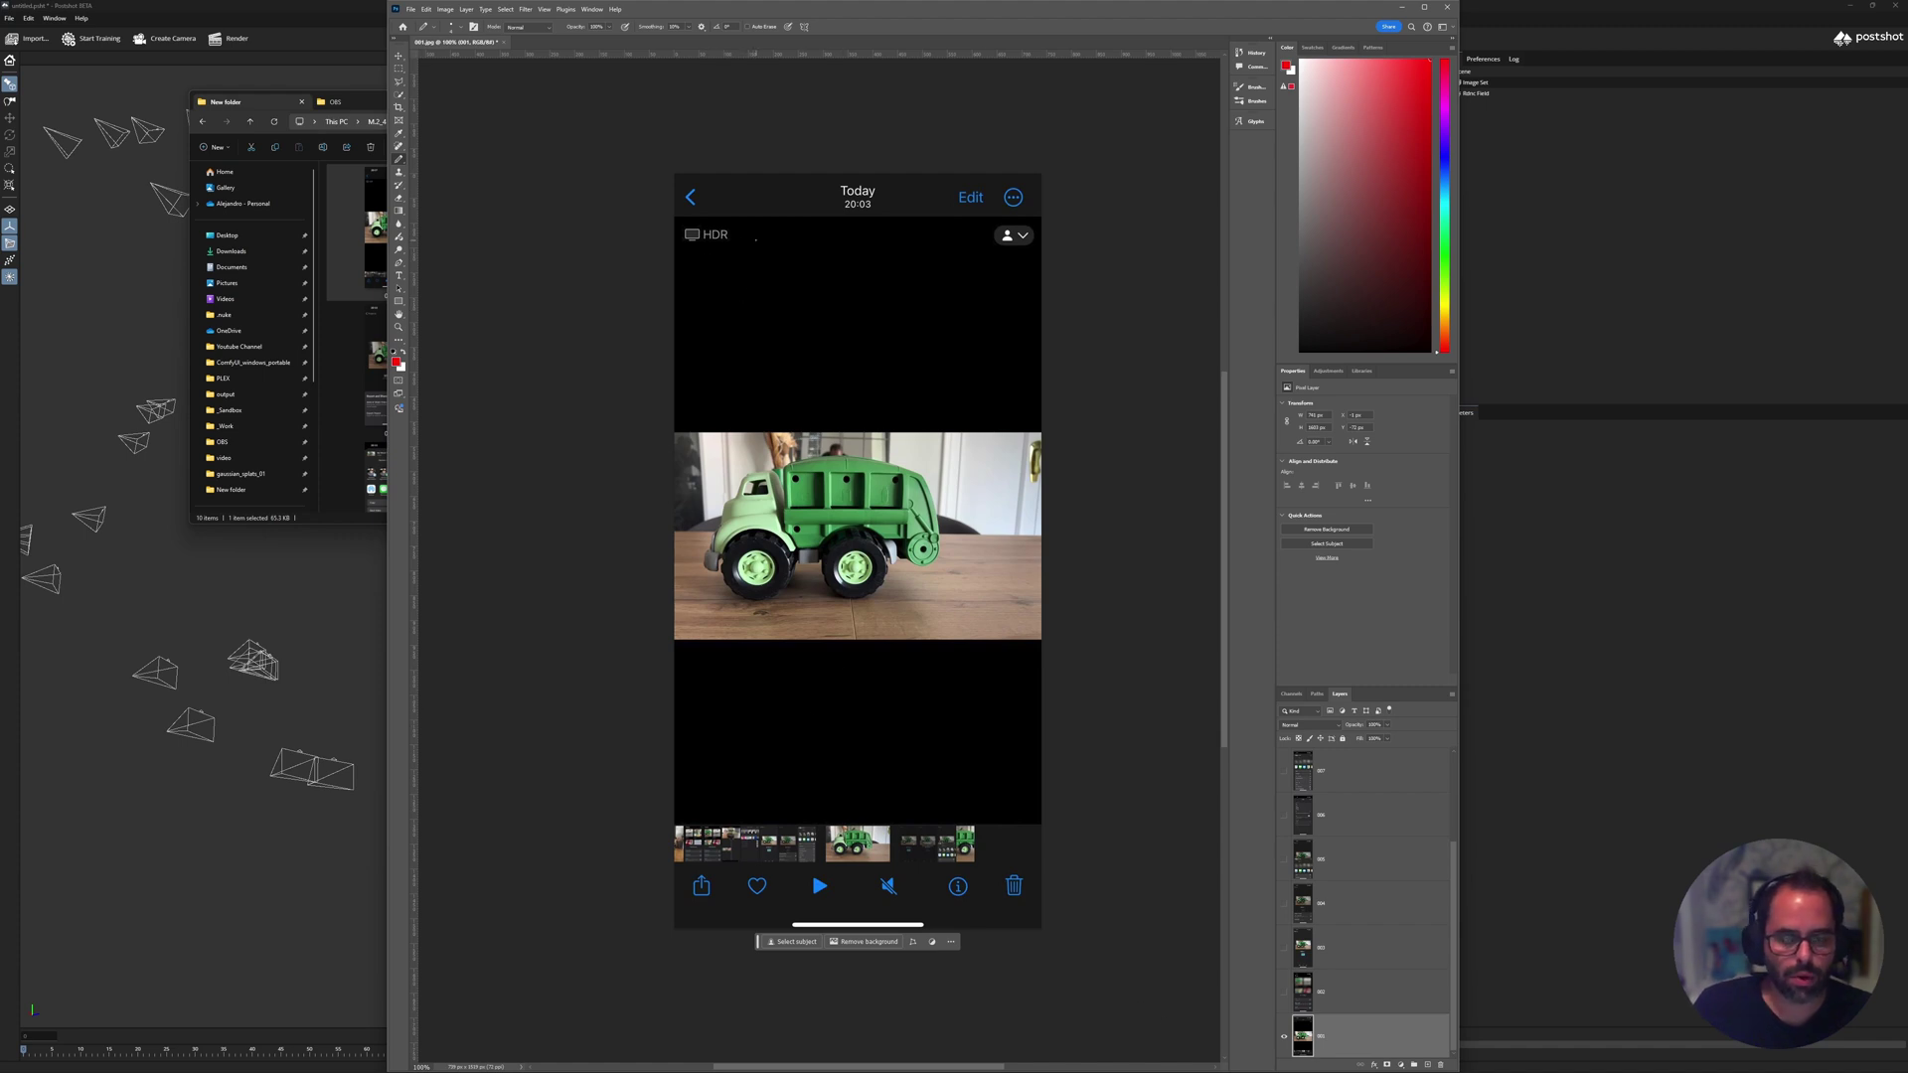
# In Photoshop, circle the HDR badge in red, then show the Start New Project screenshot layer and circle Movie.
pyautogui.moveTo(736, 228)
pyautogui.mouseDown()
pyautogui.moveTo(715, 263)
pyautogui.moveTo(741, 233)
pyautogui.mouseUp()
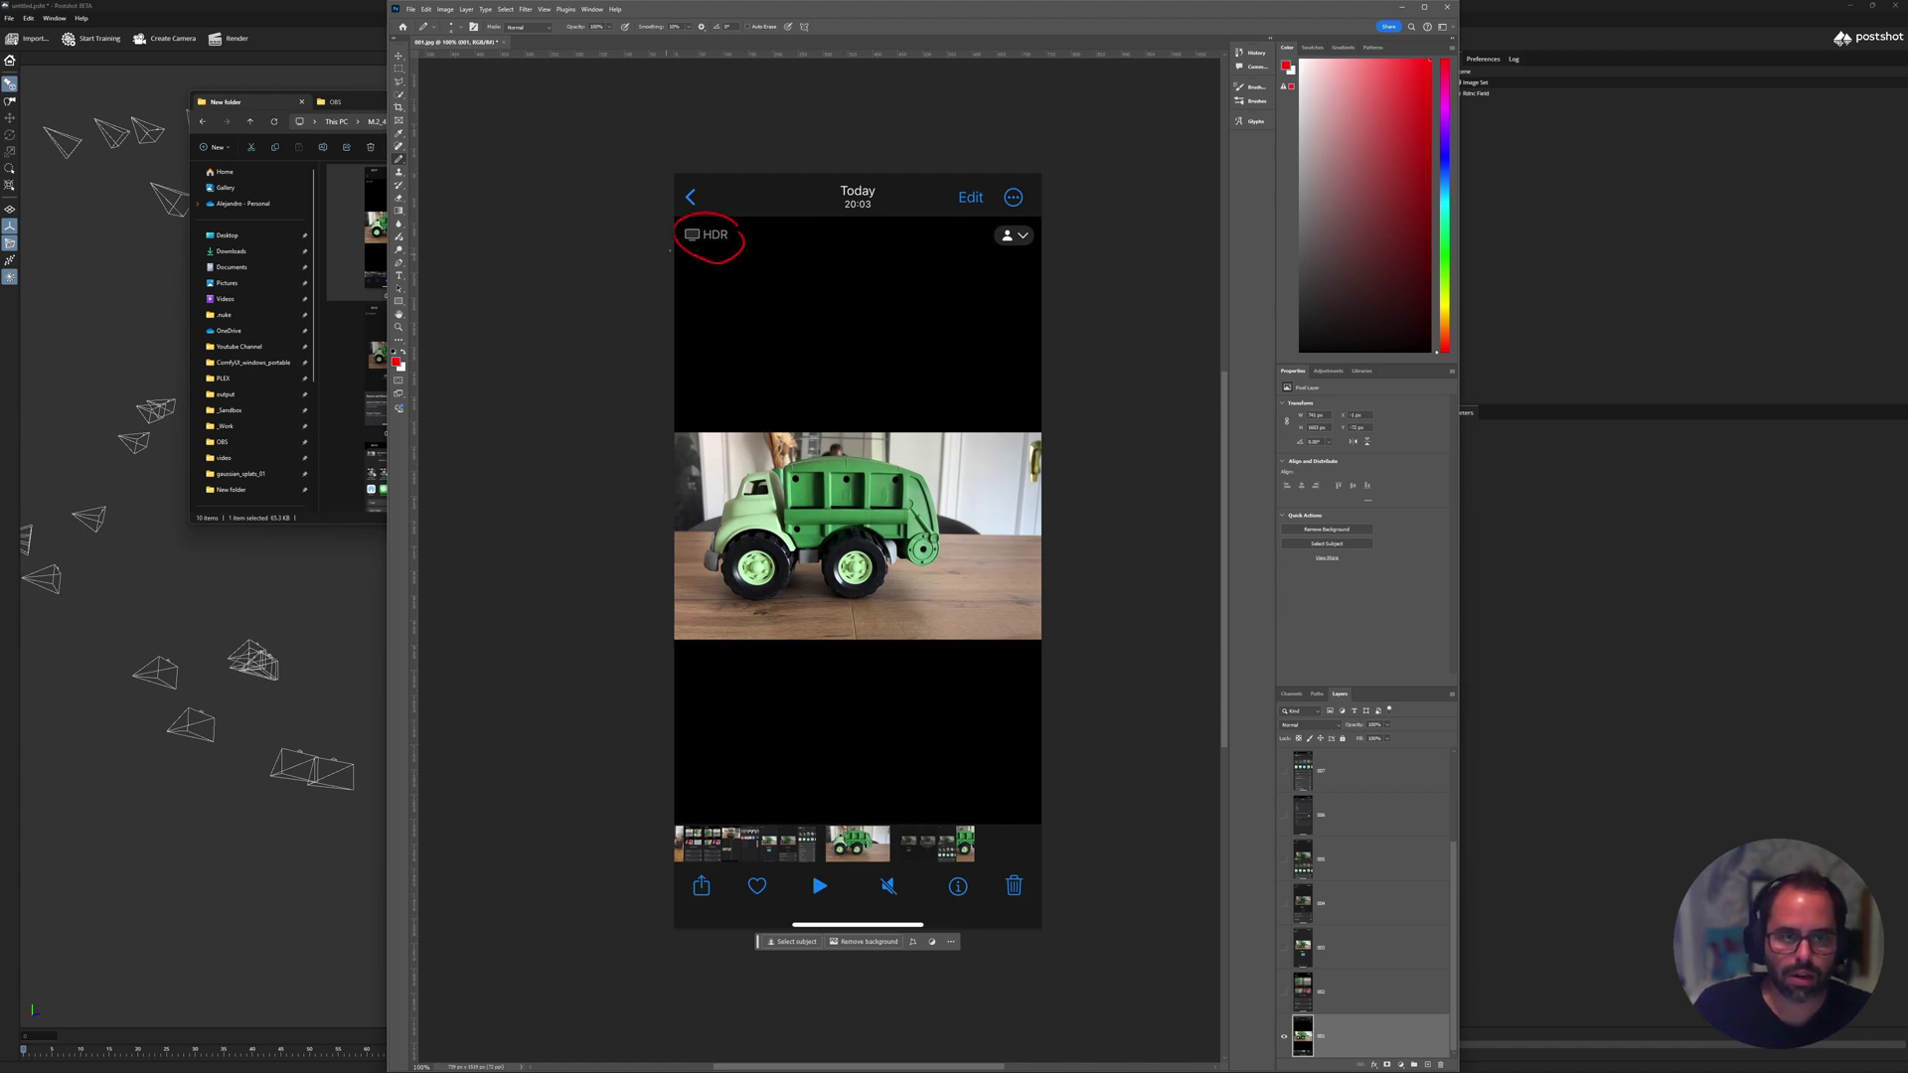
pyautogui.click(1283, 993)
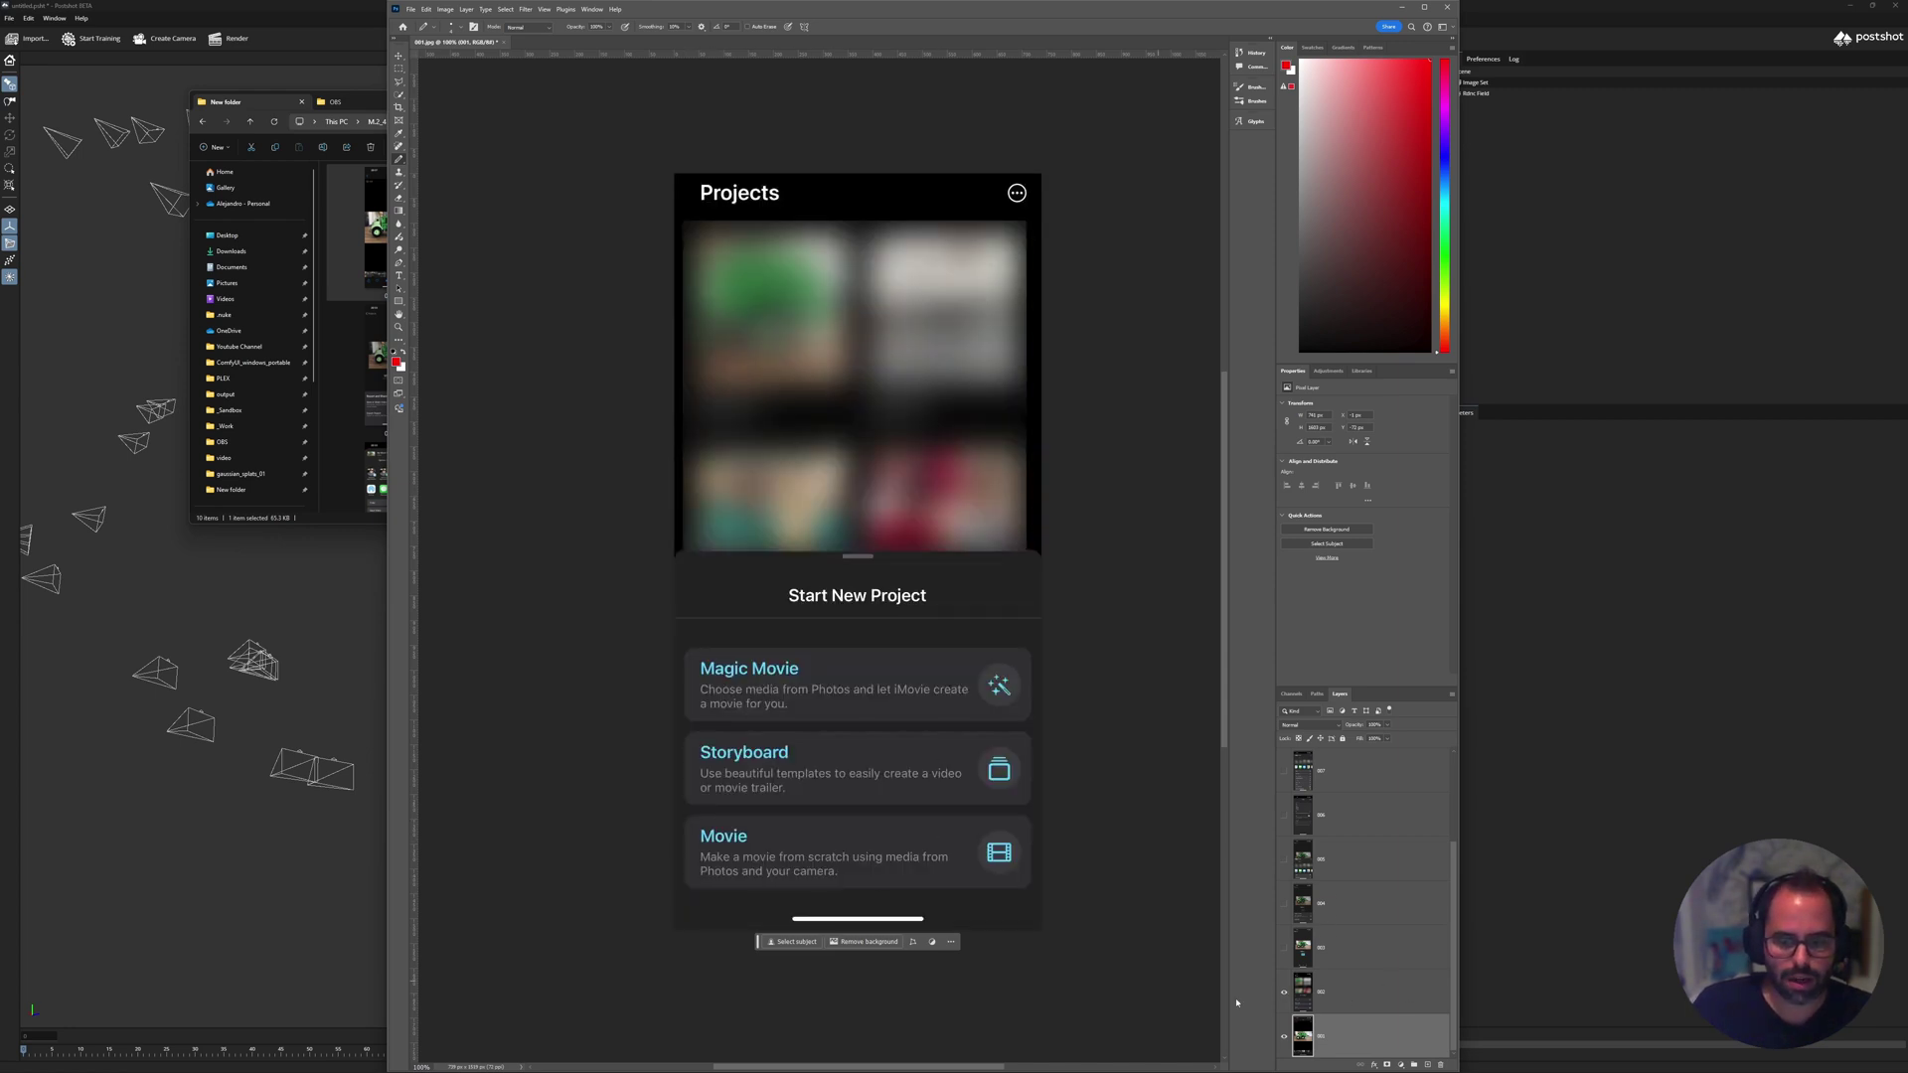
pyautogui.click(1321, 992)
pyautogui.moveTo(805, 825)
pyautogui.mouseDown()
pyautogui.moveTo(696, 874)
pyautogui.moveTo(894, 851)
pyautogui.mouseUp()
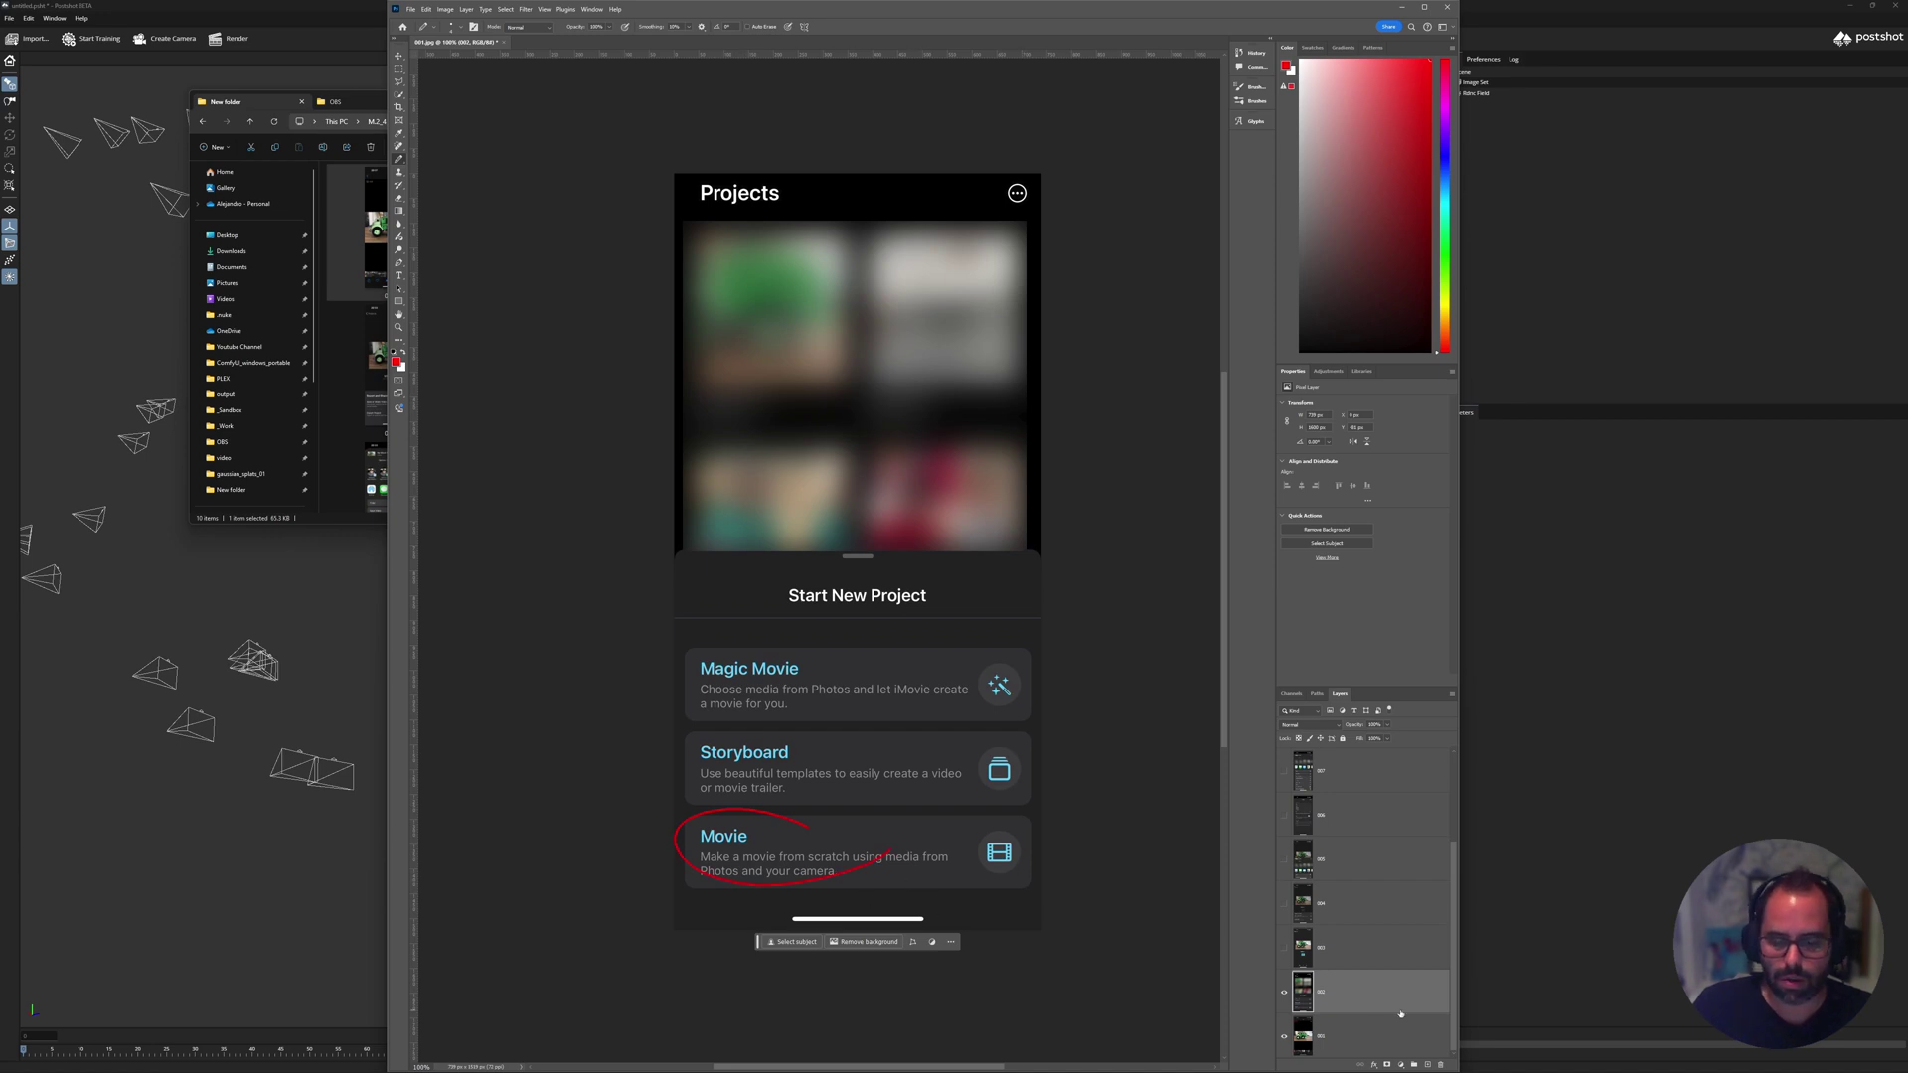
# Show the My Movie 1 screenshot layer and circle its share icon in red.
pyautogui.click(1284, 949)
pyautogui.hotkey('alt', ']')
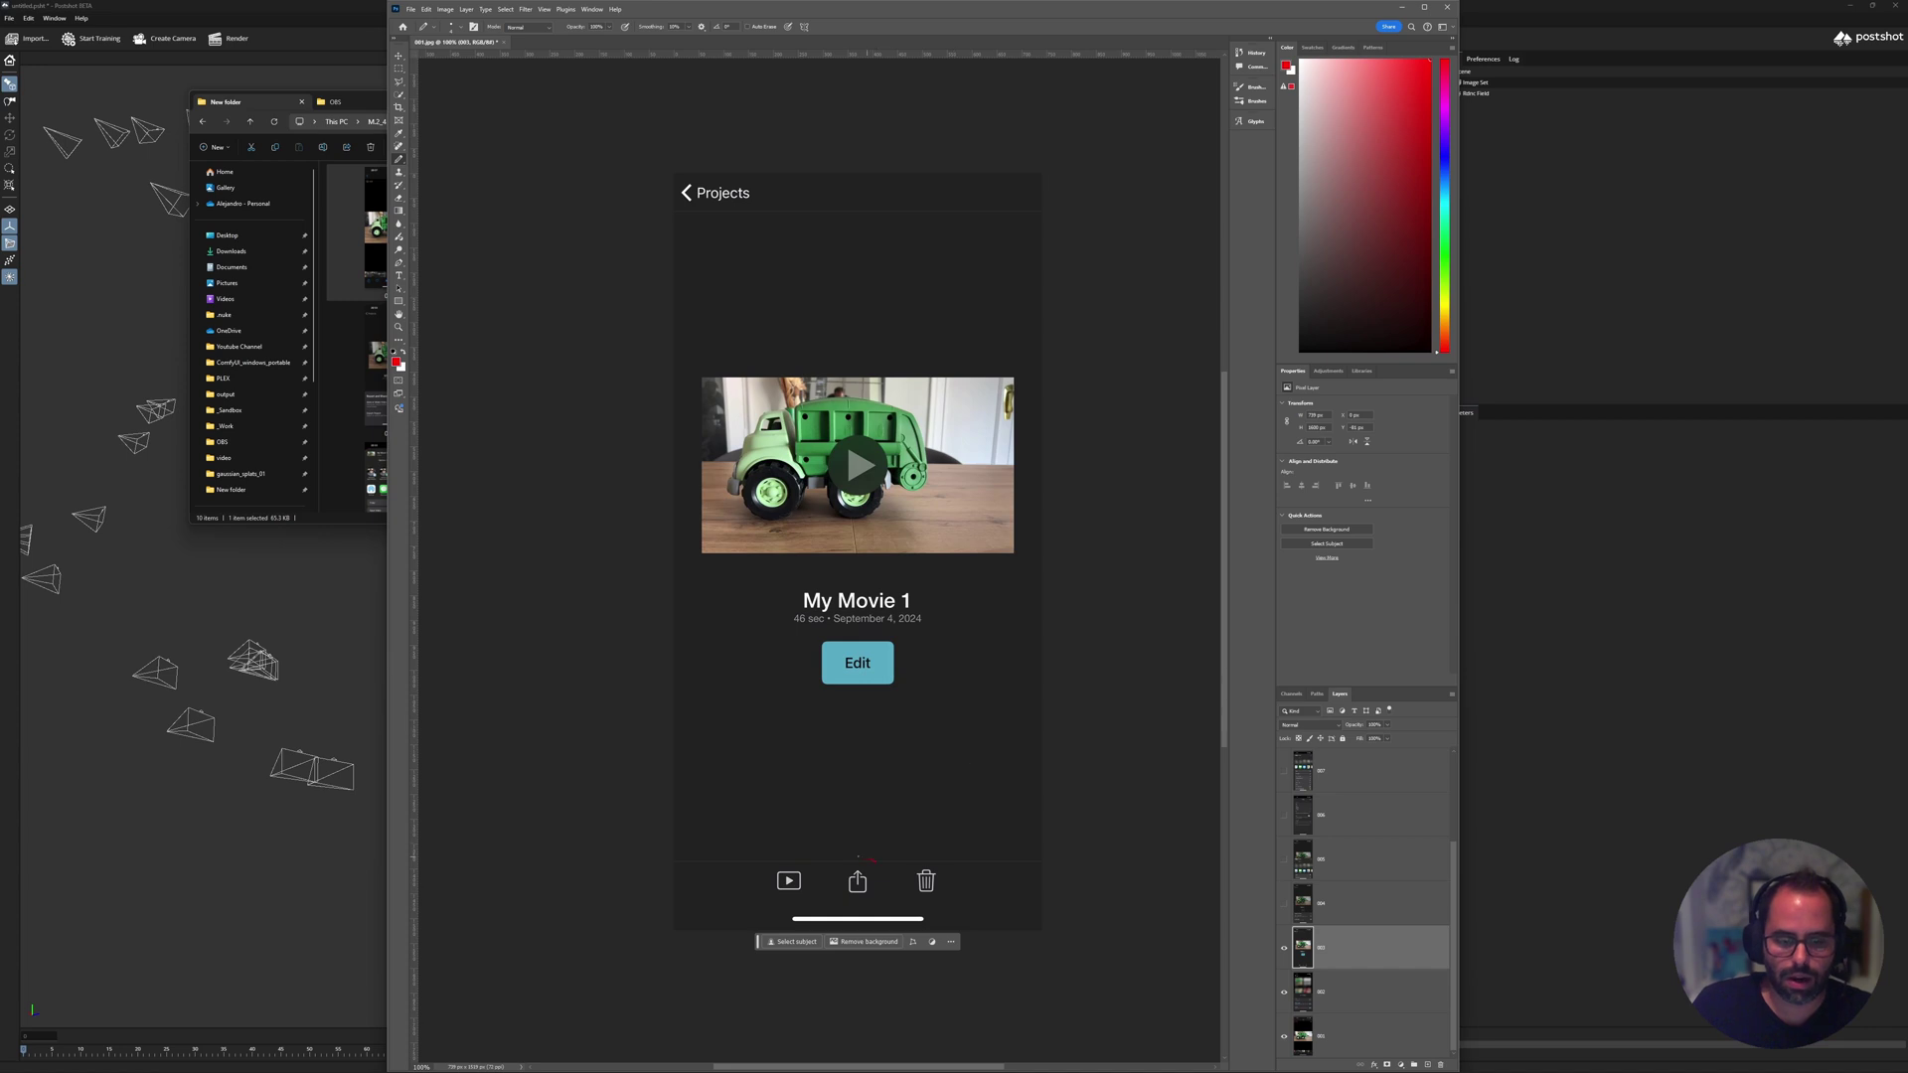
pyautogui.moveTo(861, 900); pyautogui.dragTo(888, 938)
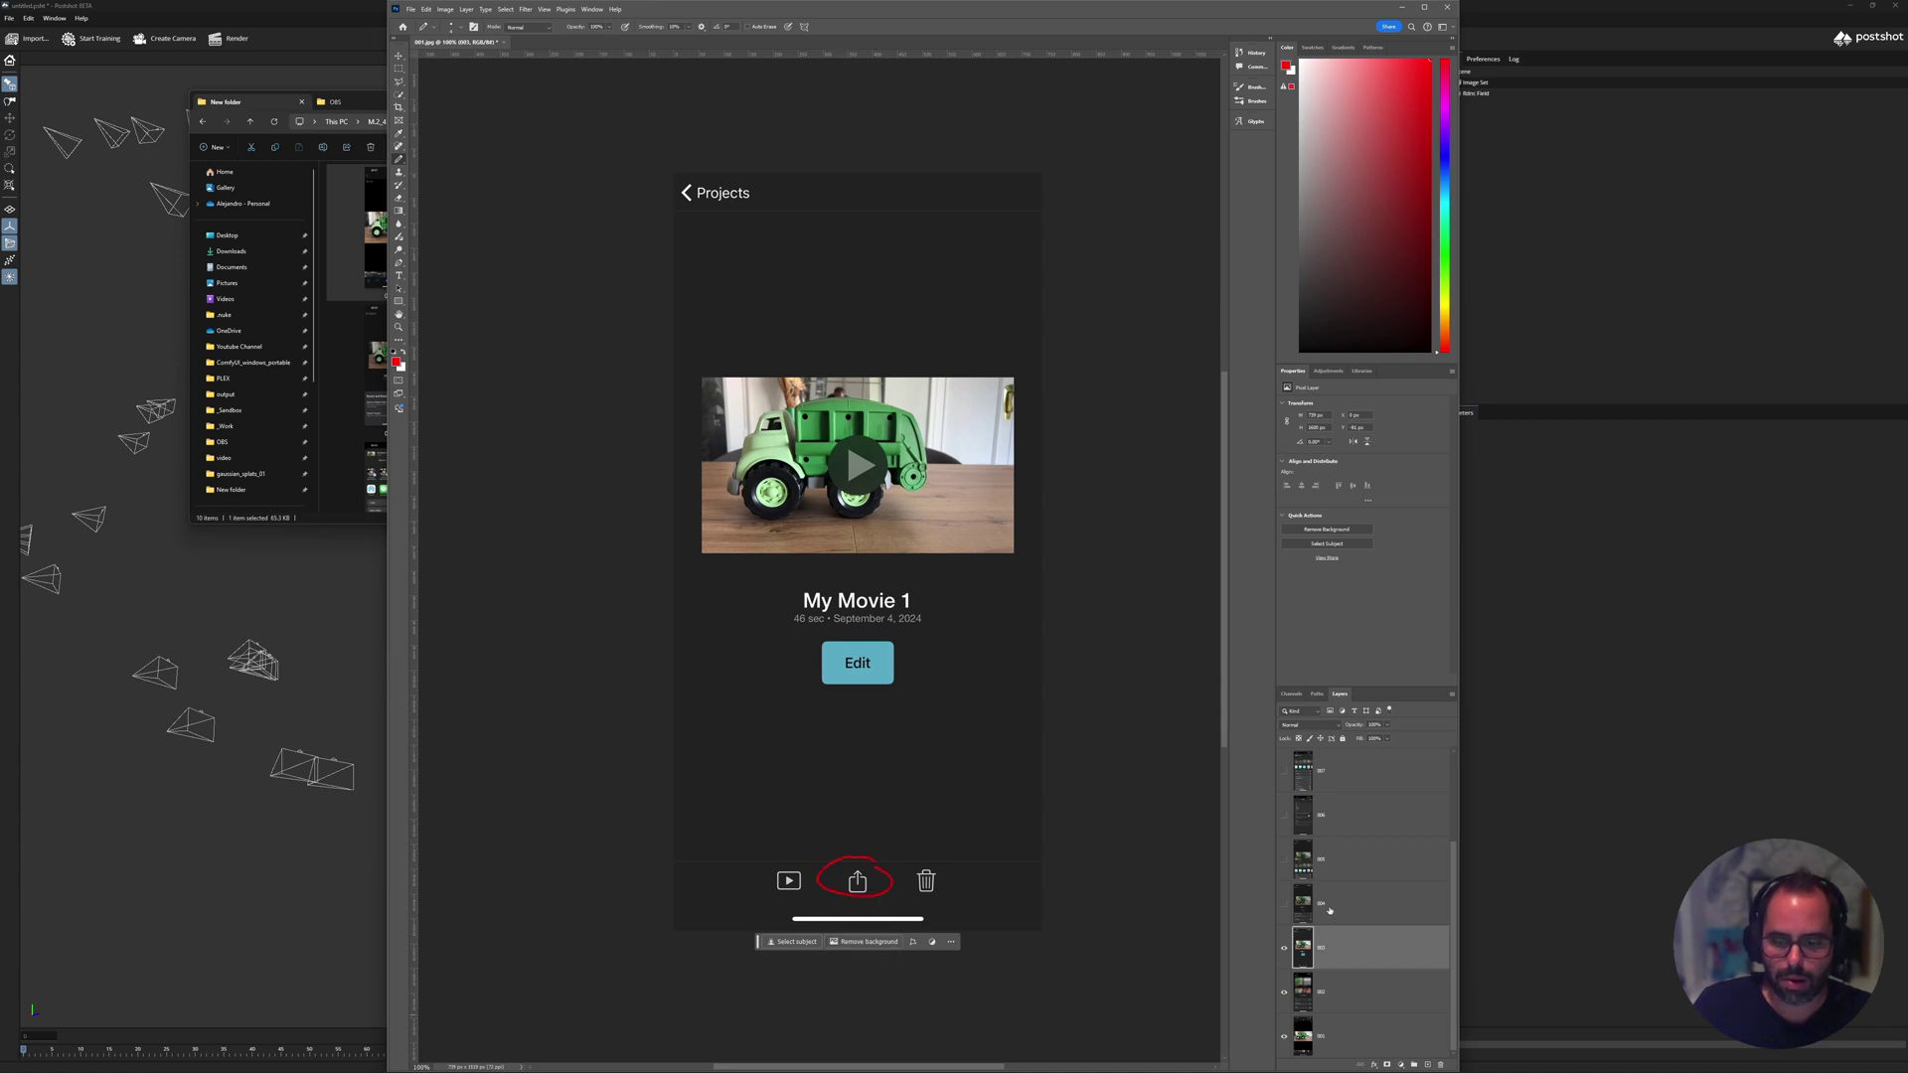
# Show the Export and Share and share-sheet screenshot layers, circling Save or Share Video and Options in red.
pyautogui.click(1282, 905)
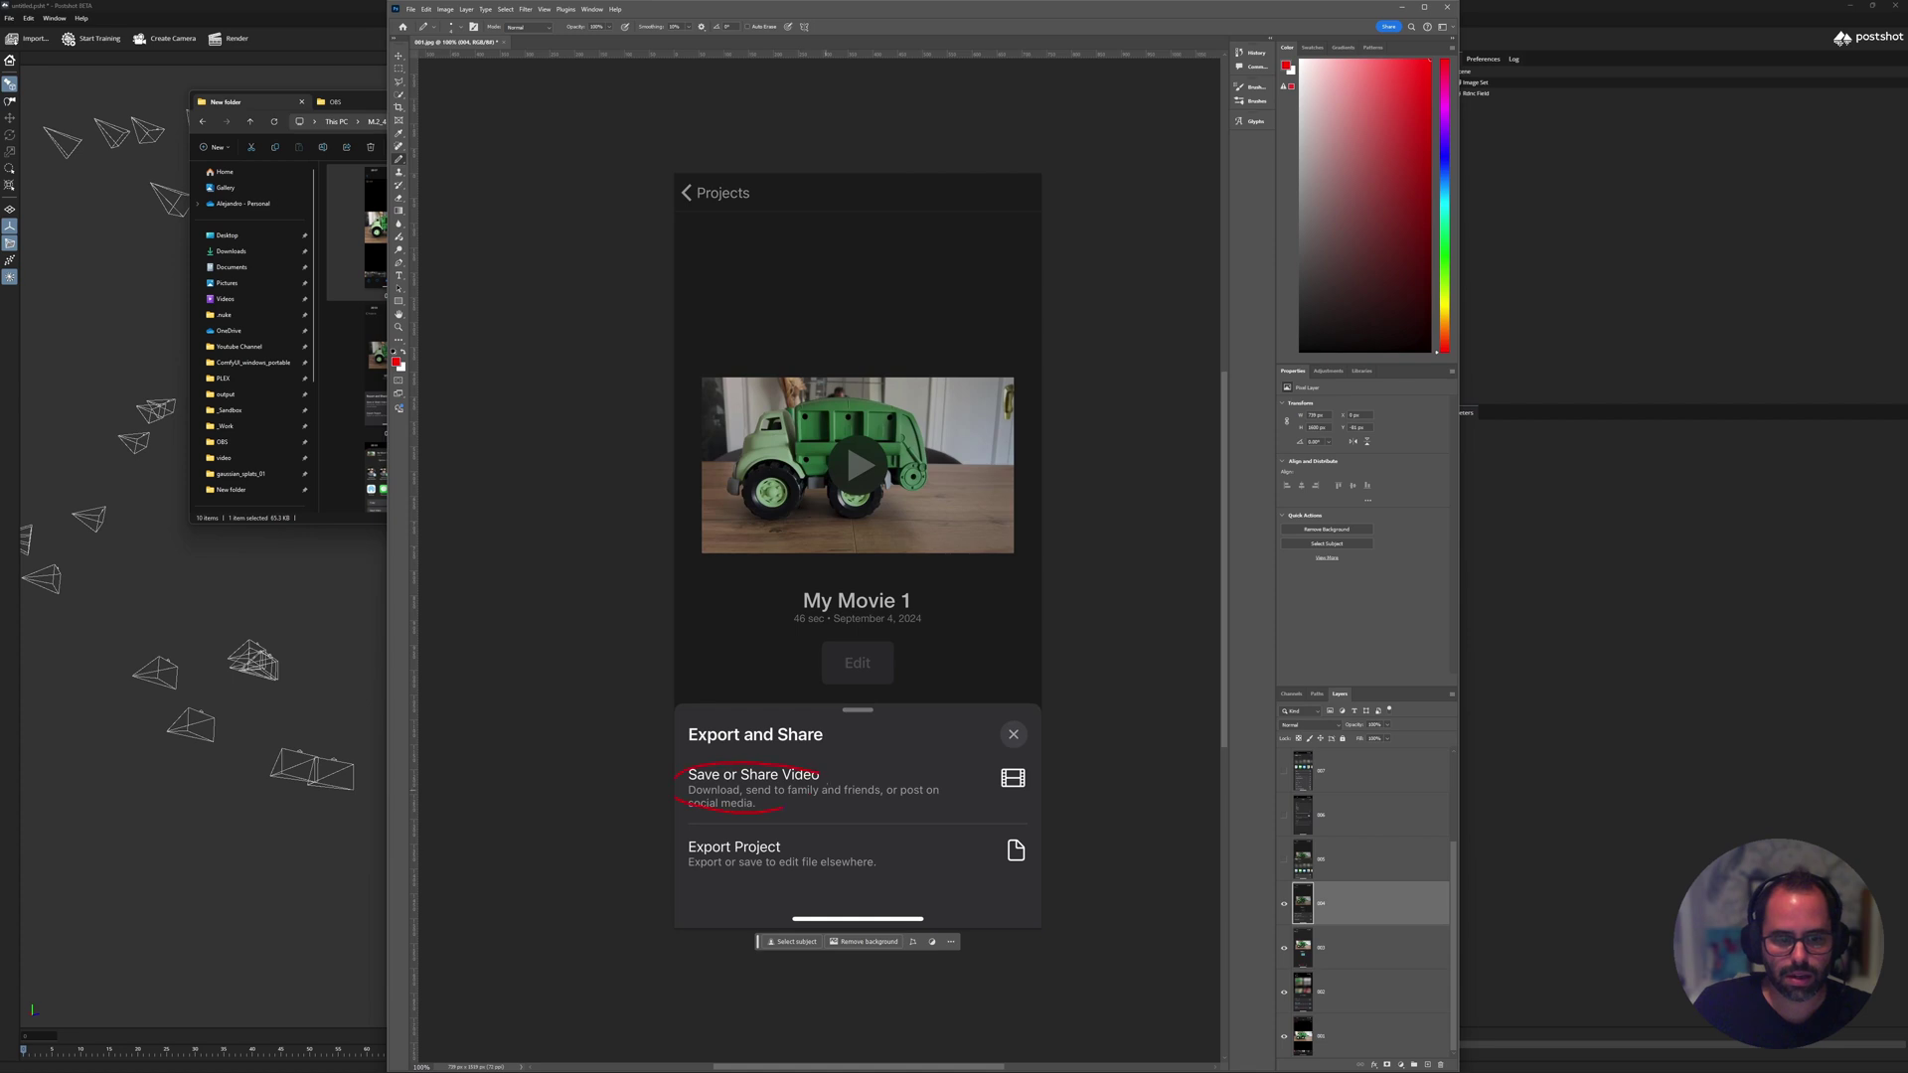
pyautogui.click(1284, 861)
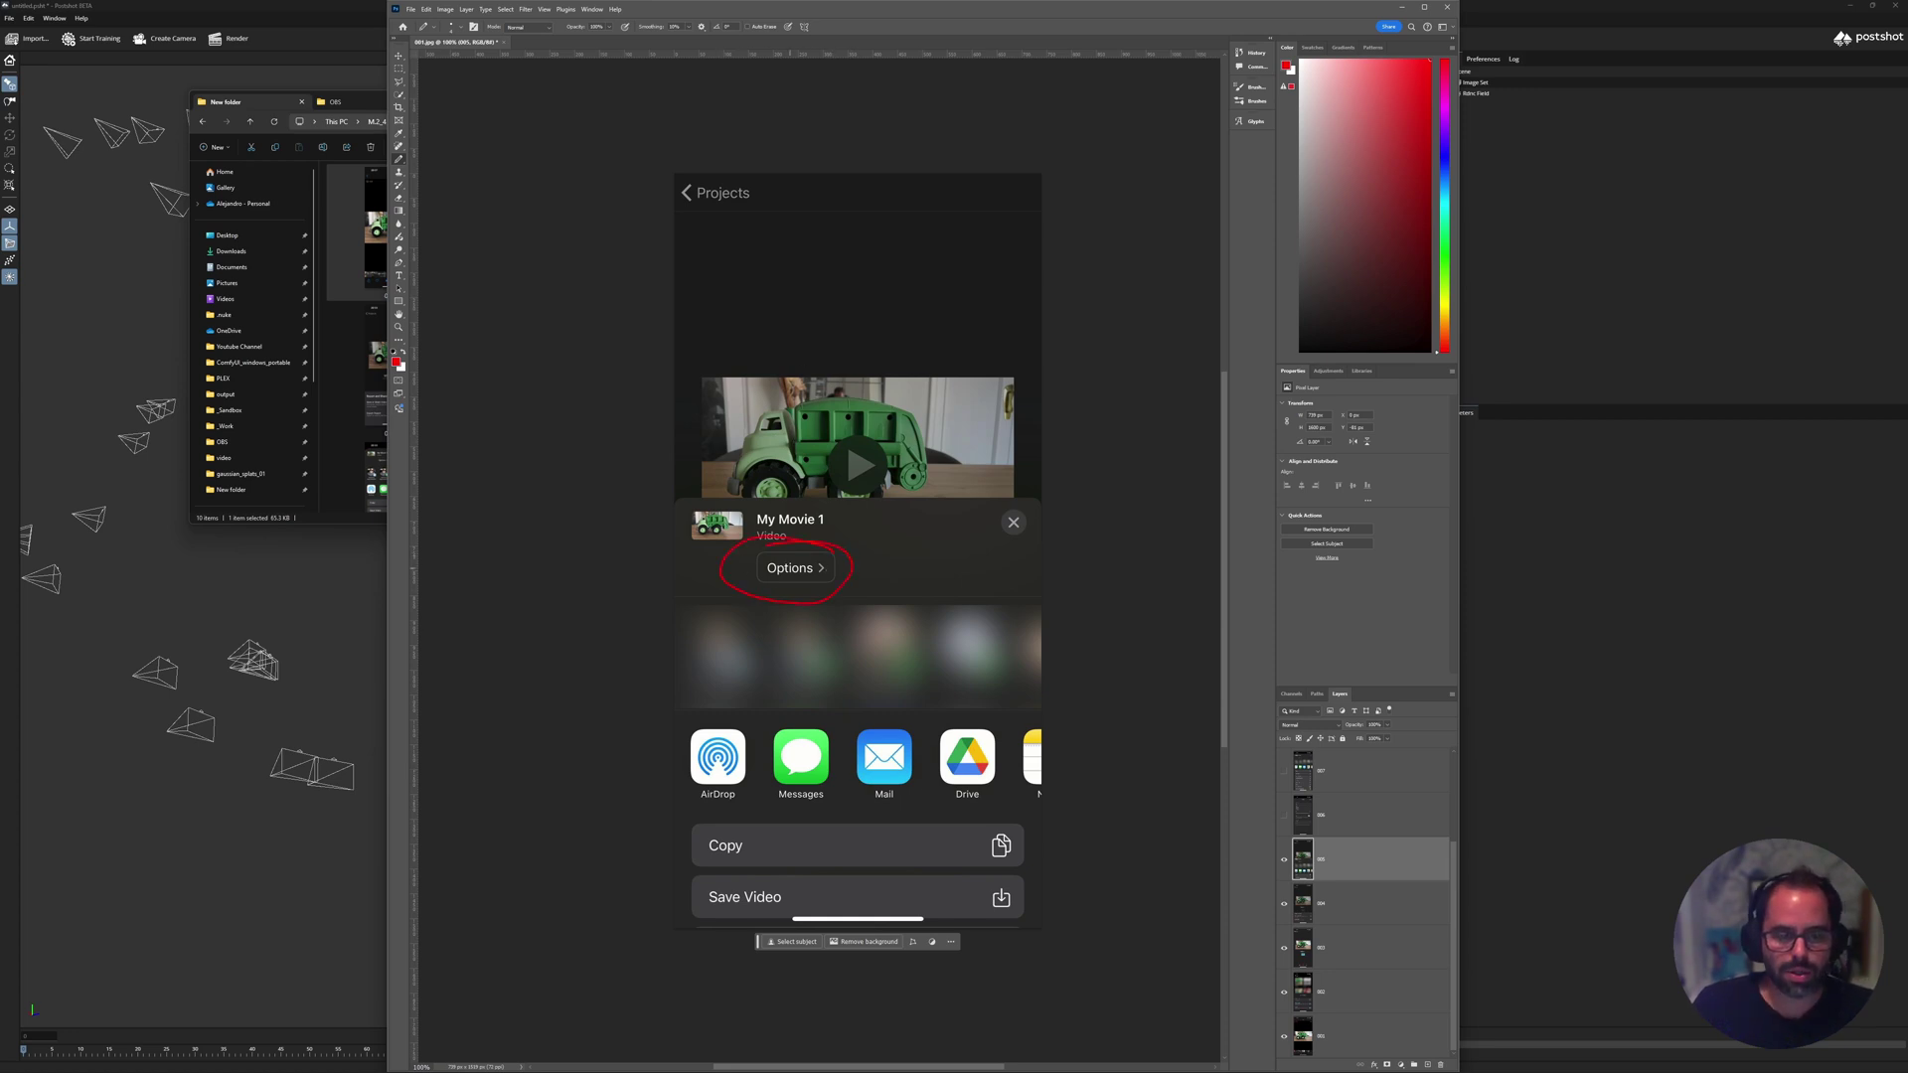
# Show the Options and full share-sheet screenshot layers, circling the HDR toggle, Save Video and Drive in red.
pyautogui.click(1284, 816)
pyautogui.click(1340, 828)
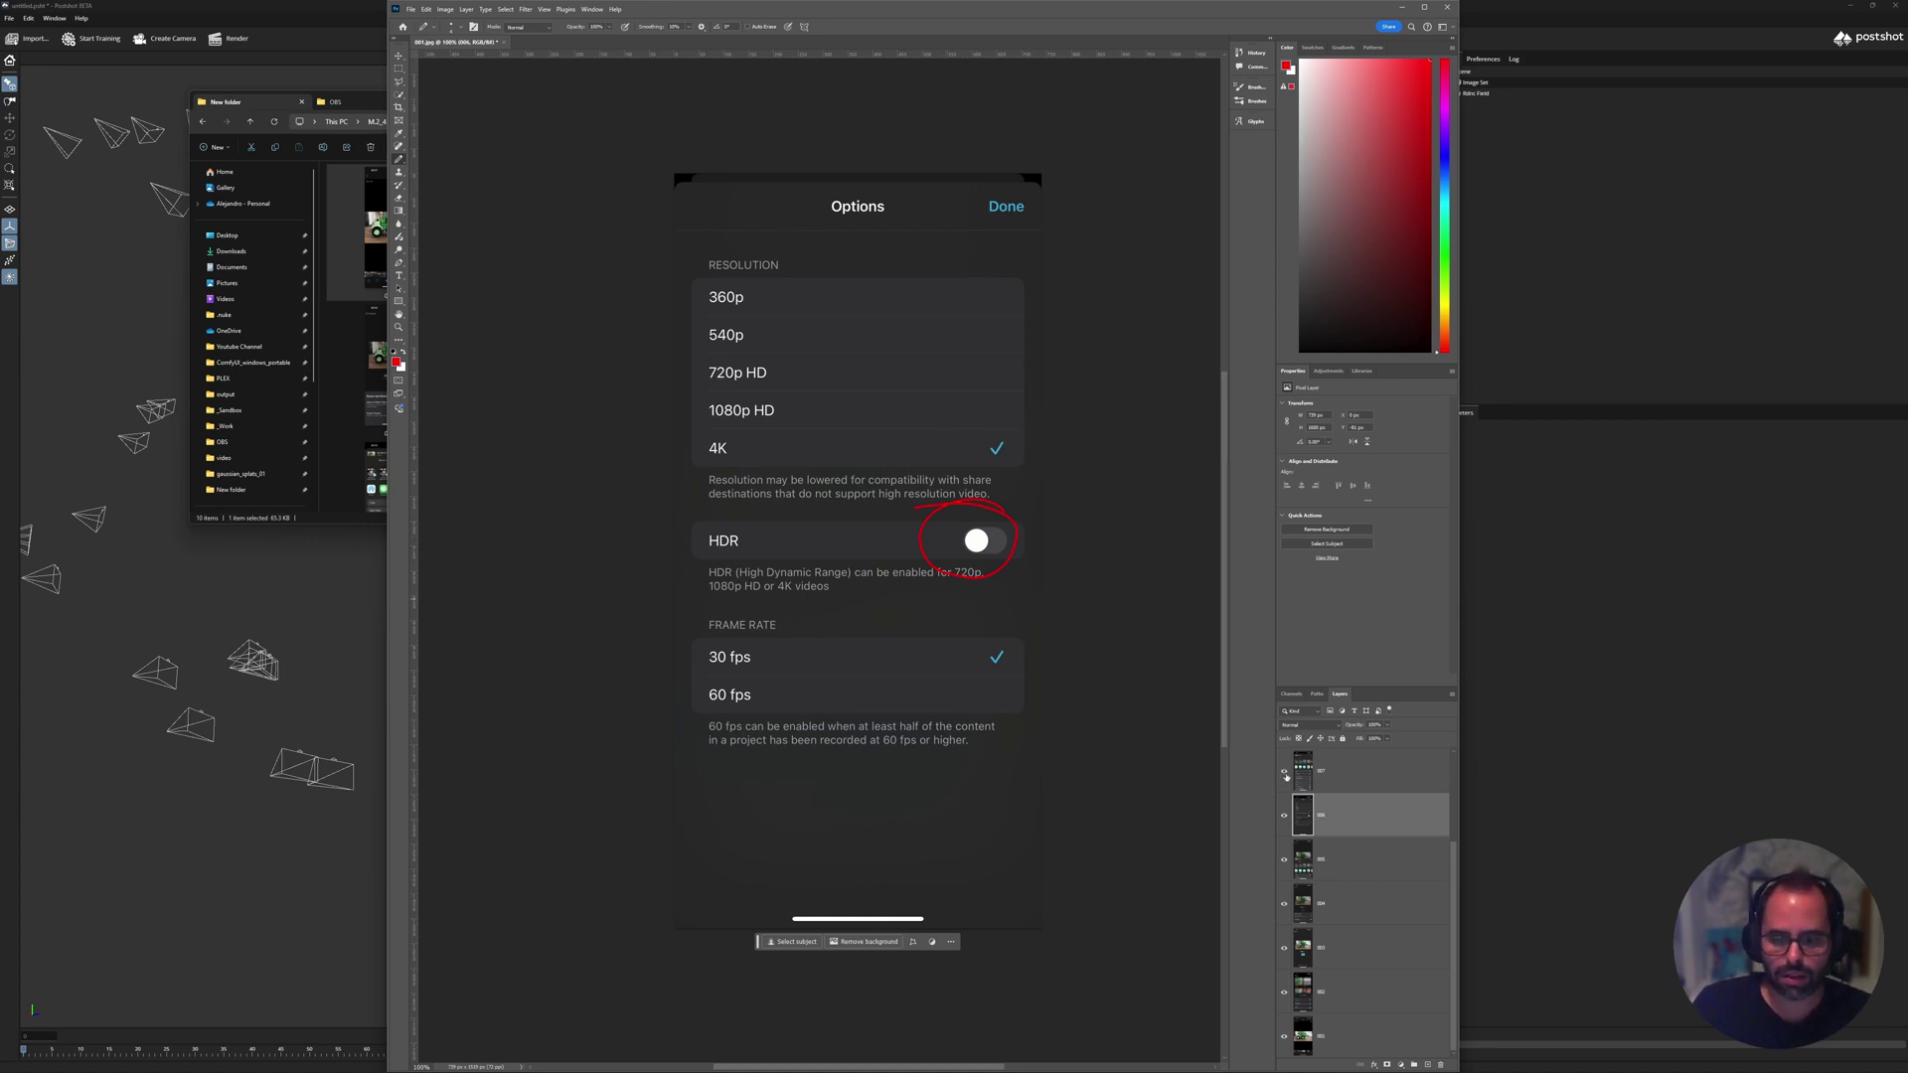
pyautogui.click(1284, 772)
pyautogui.click(1332, 772)
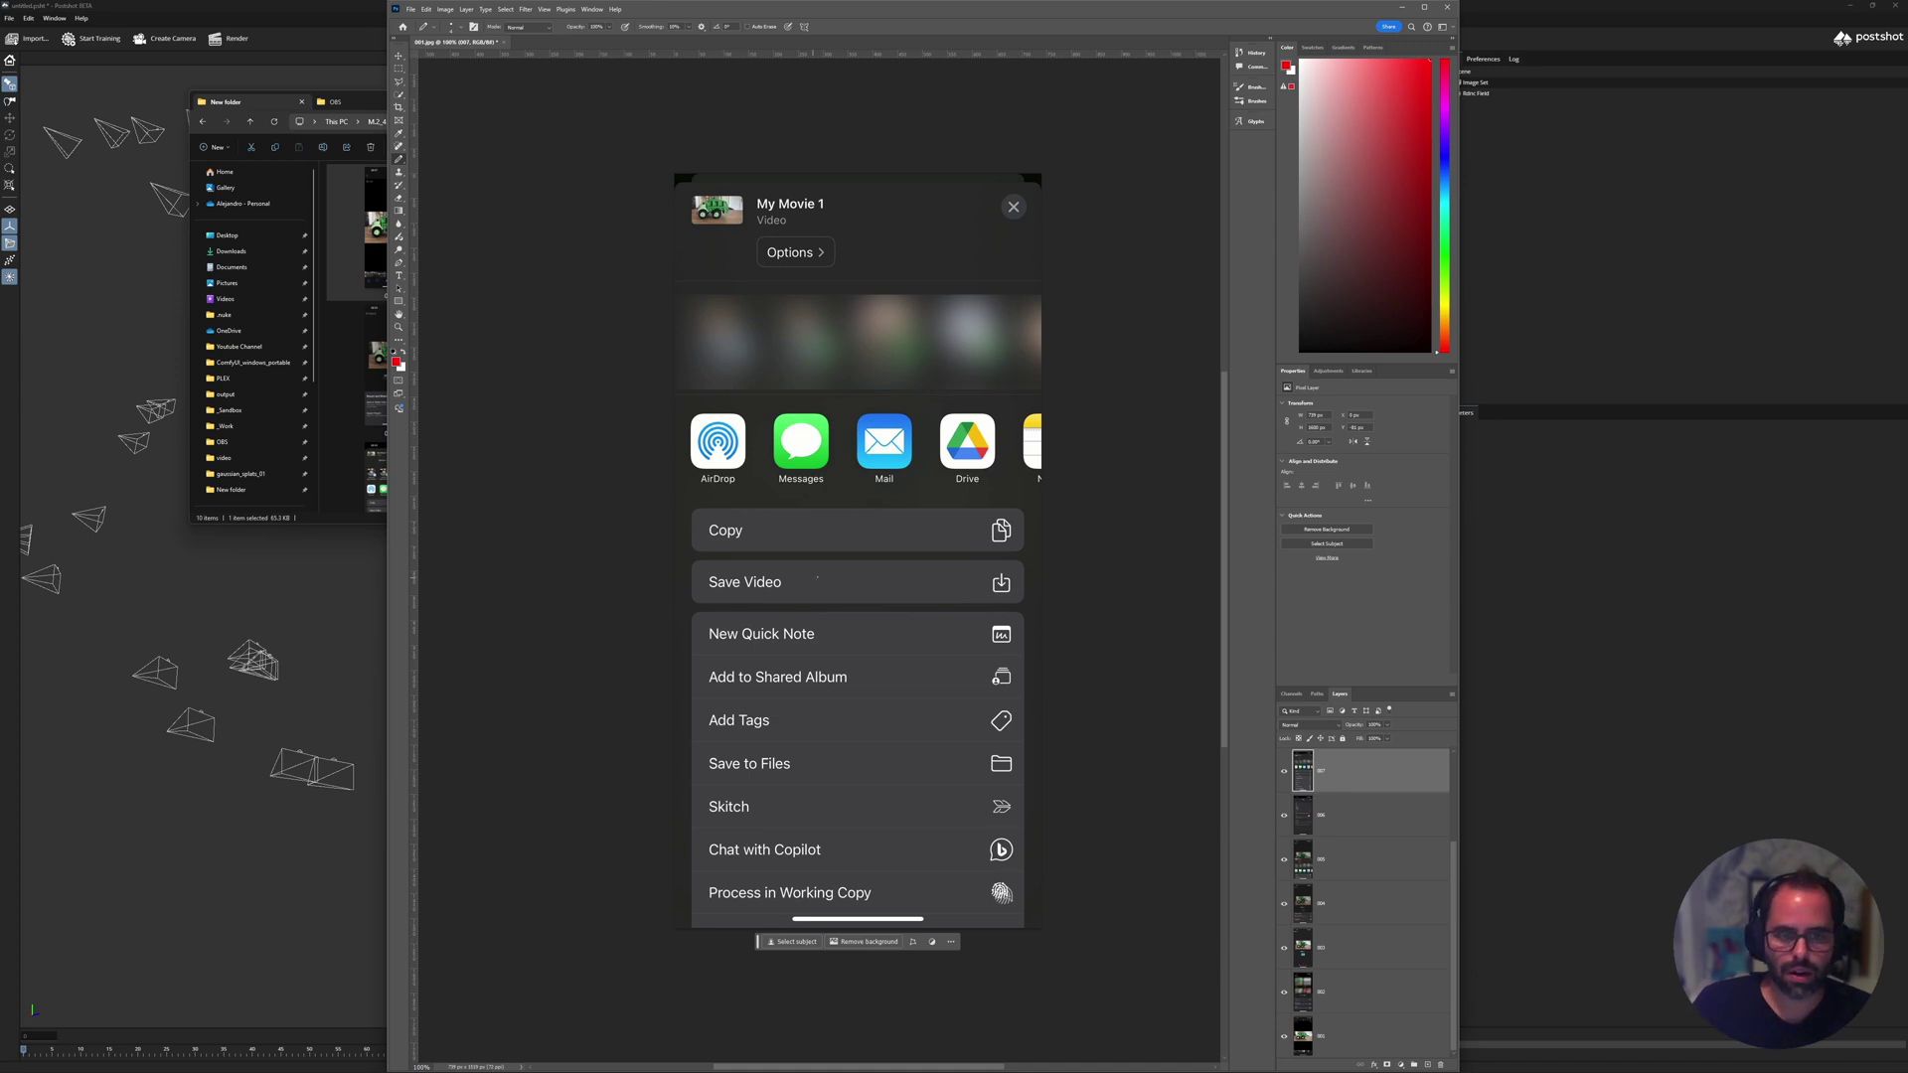
pyautogui.moveTo(966, 416); pyautogui.dragTo(994, 438)
# Show the Exporting Movie screenshot layer, mark its progress bar in red, and show the Photo Library export confirmation layer.
pyautogui.scroll(3, 1313, 843)
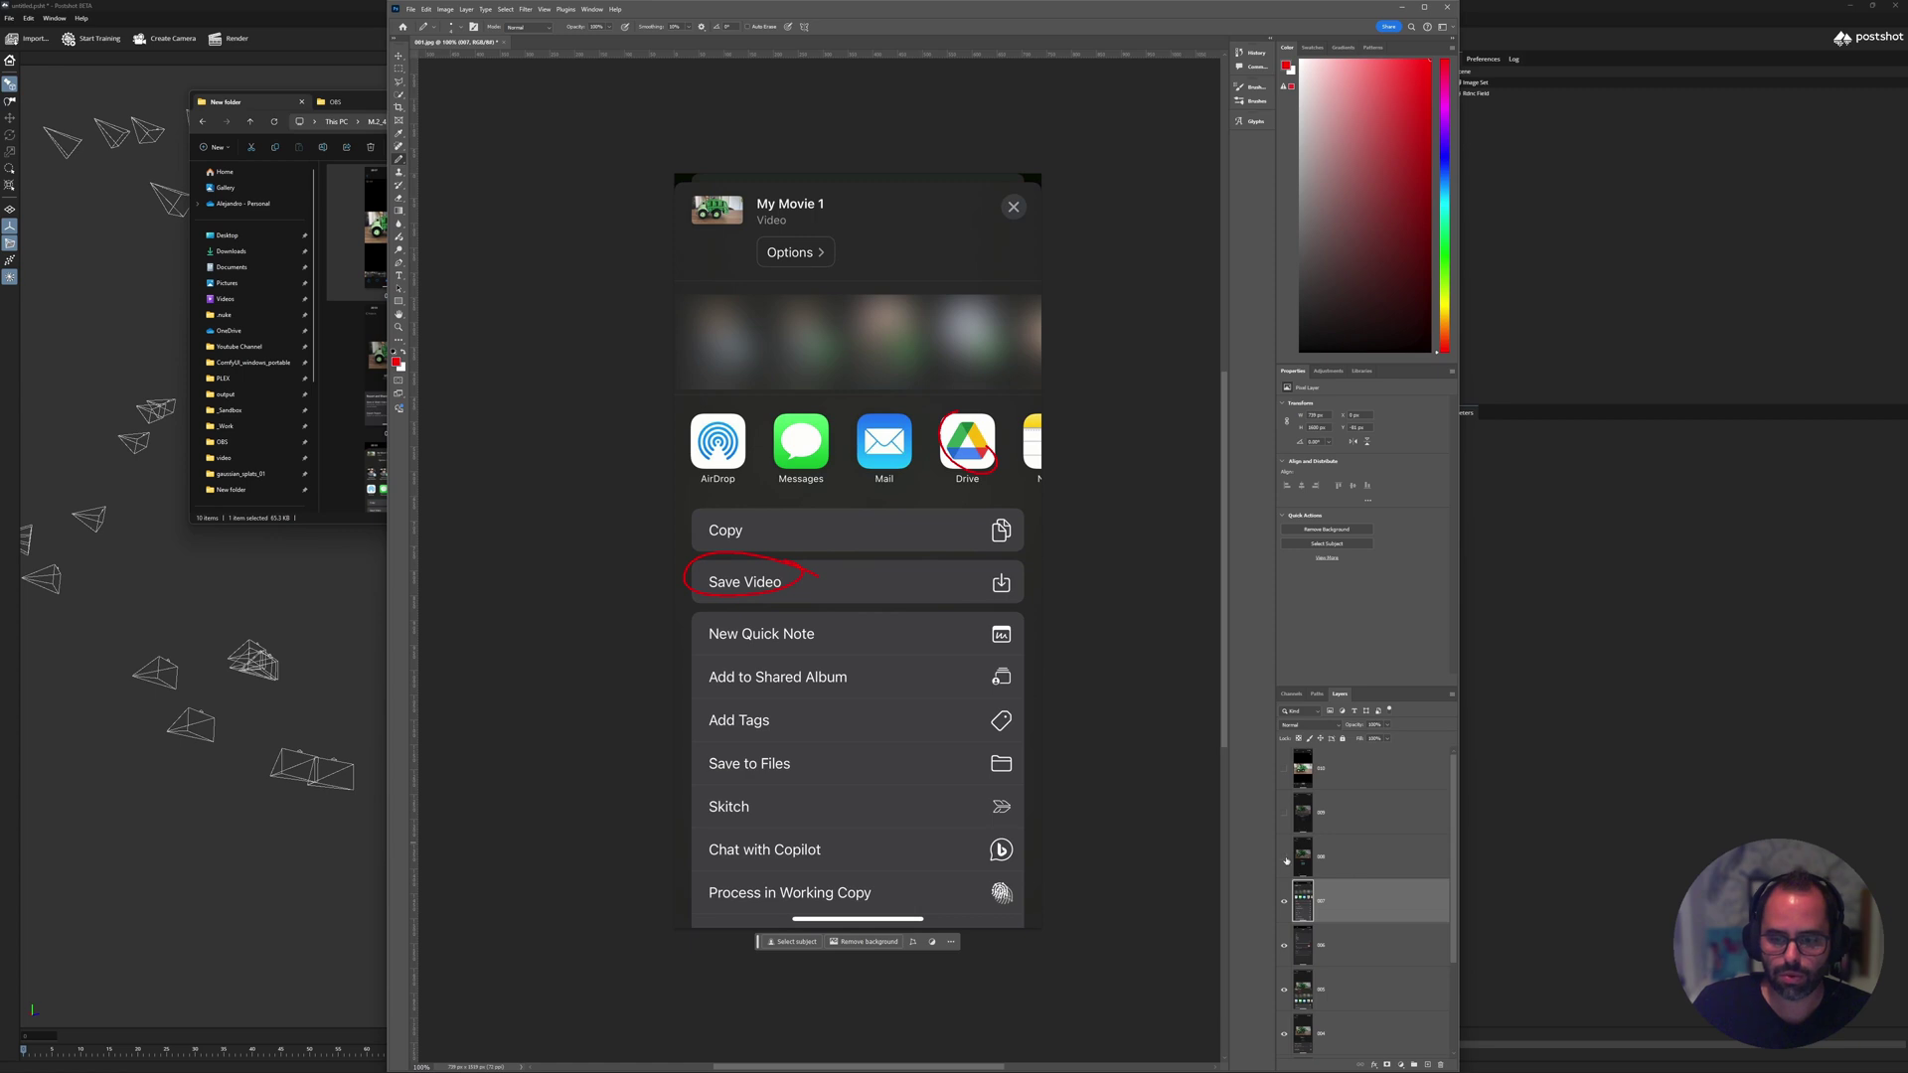
pyautogui.click(1285, 857)
pyautogui.click(1332, 857)
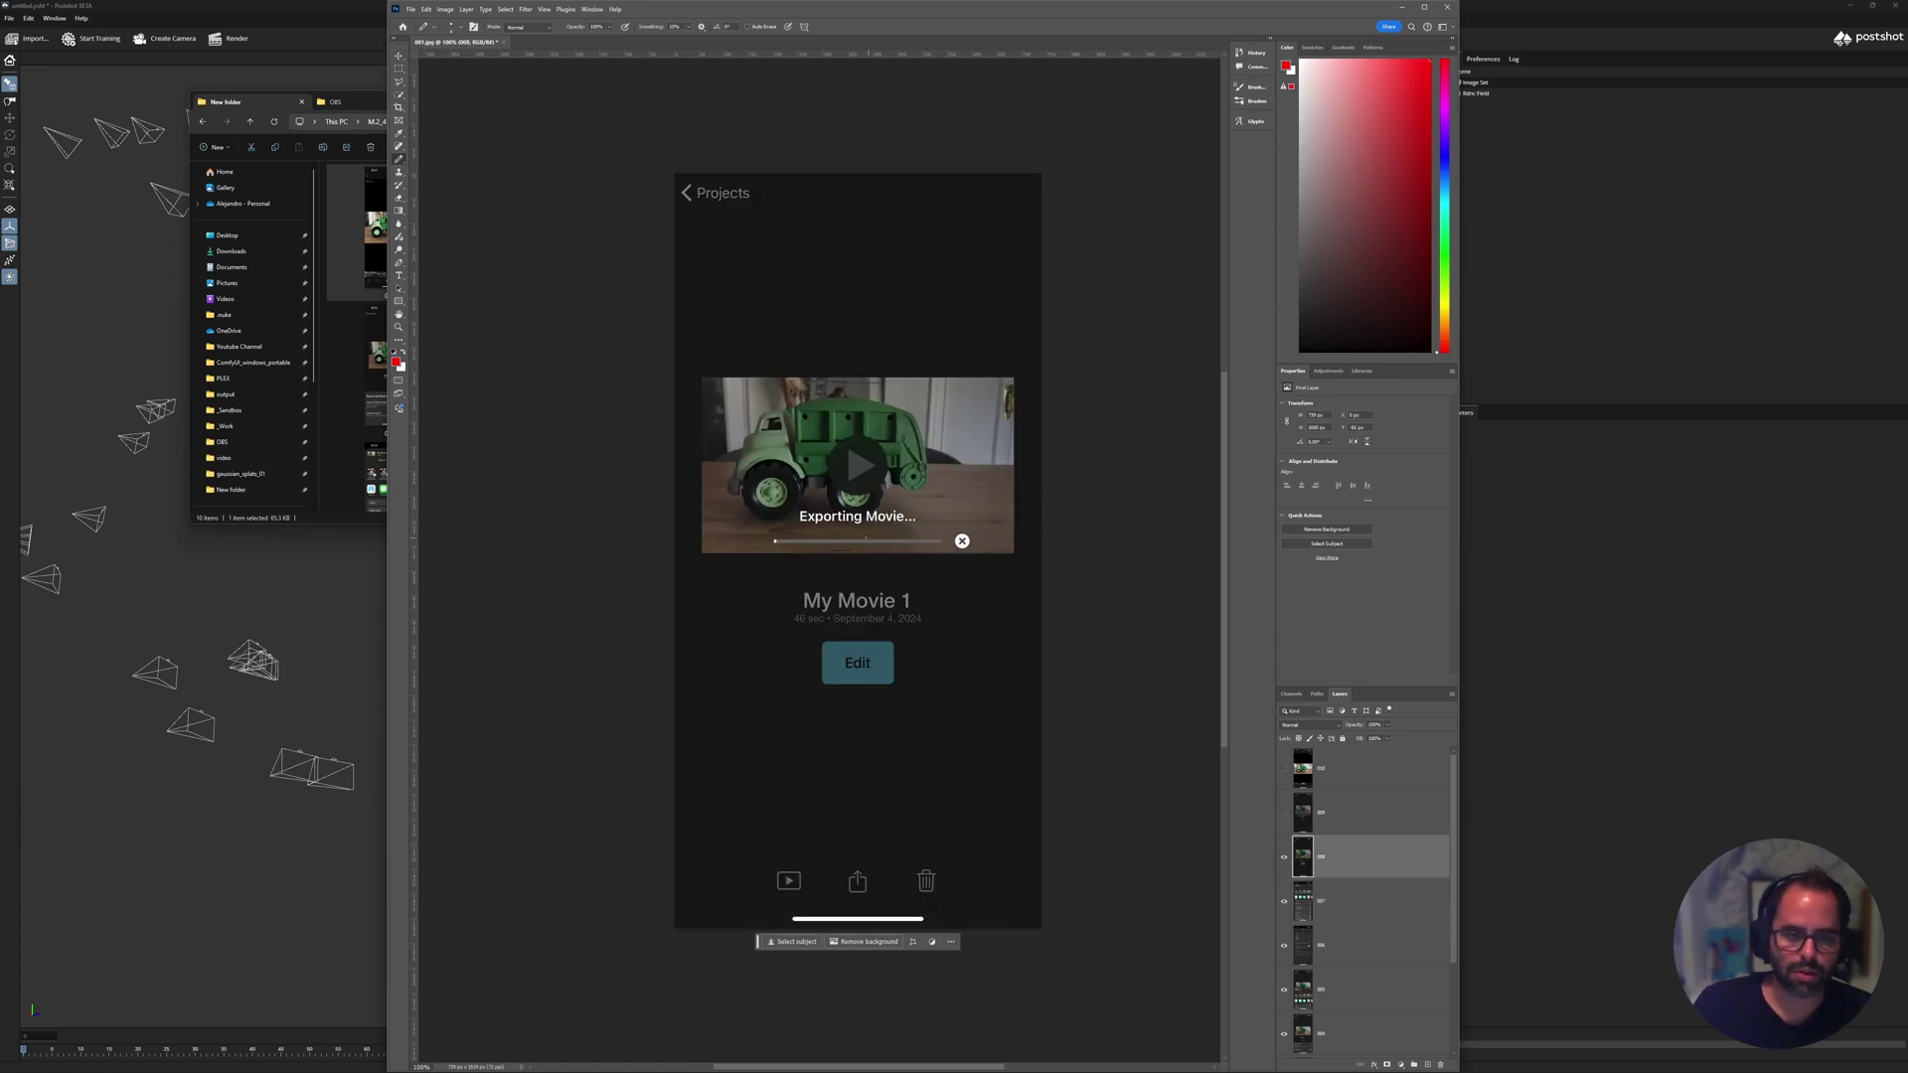
pyautogui.click(1340, 824)
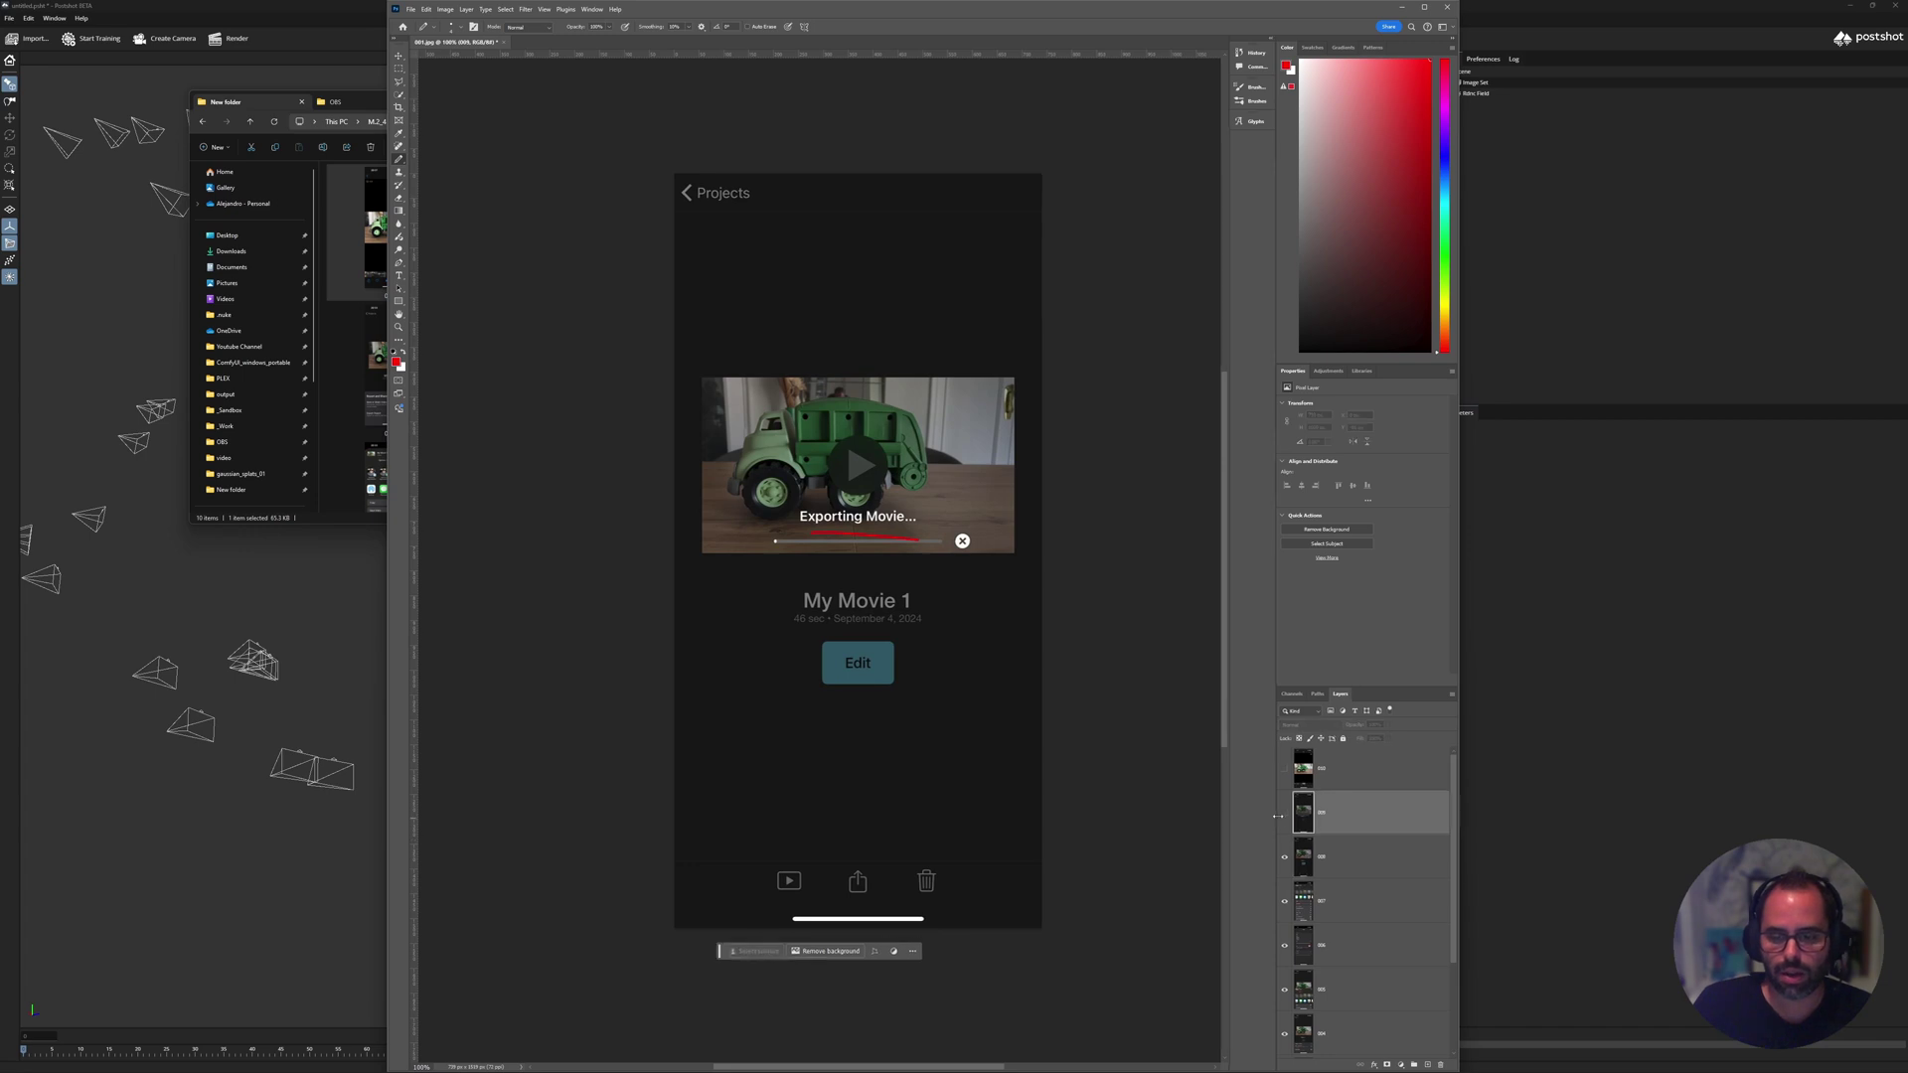
pyautogui.click(1285, 813)
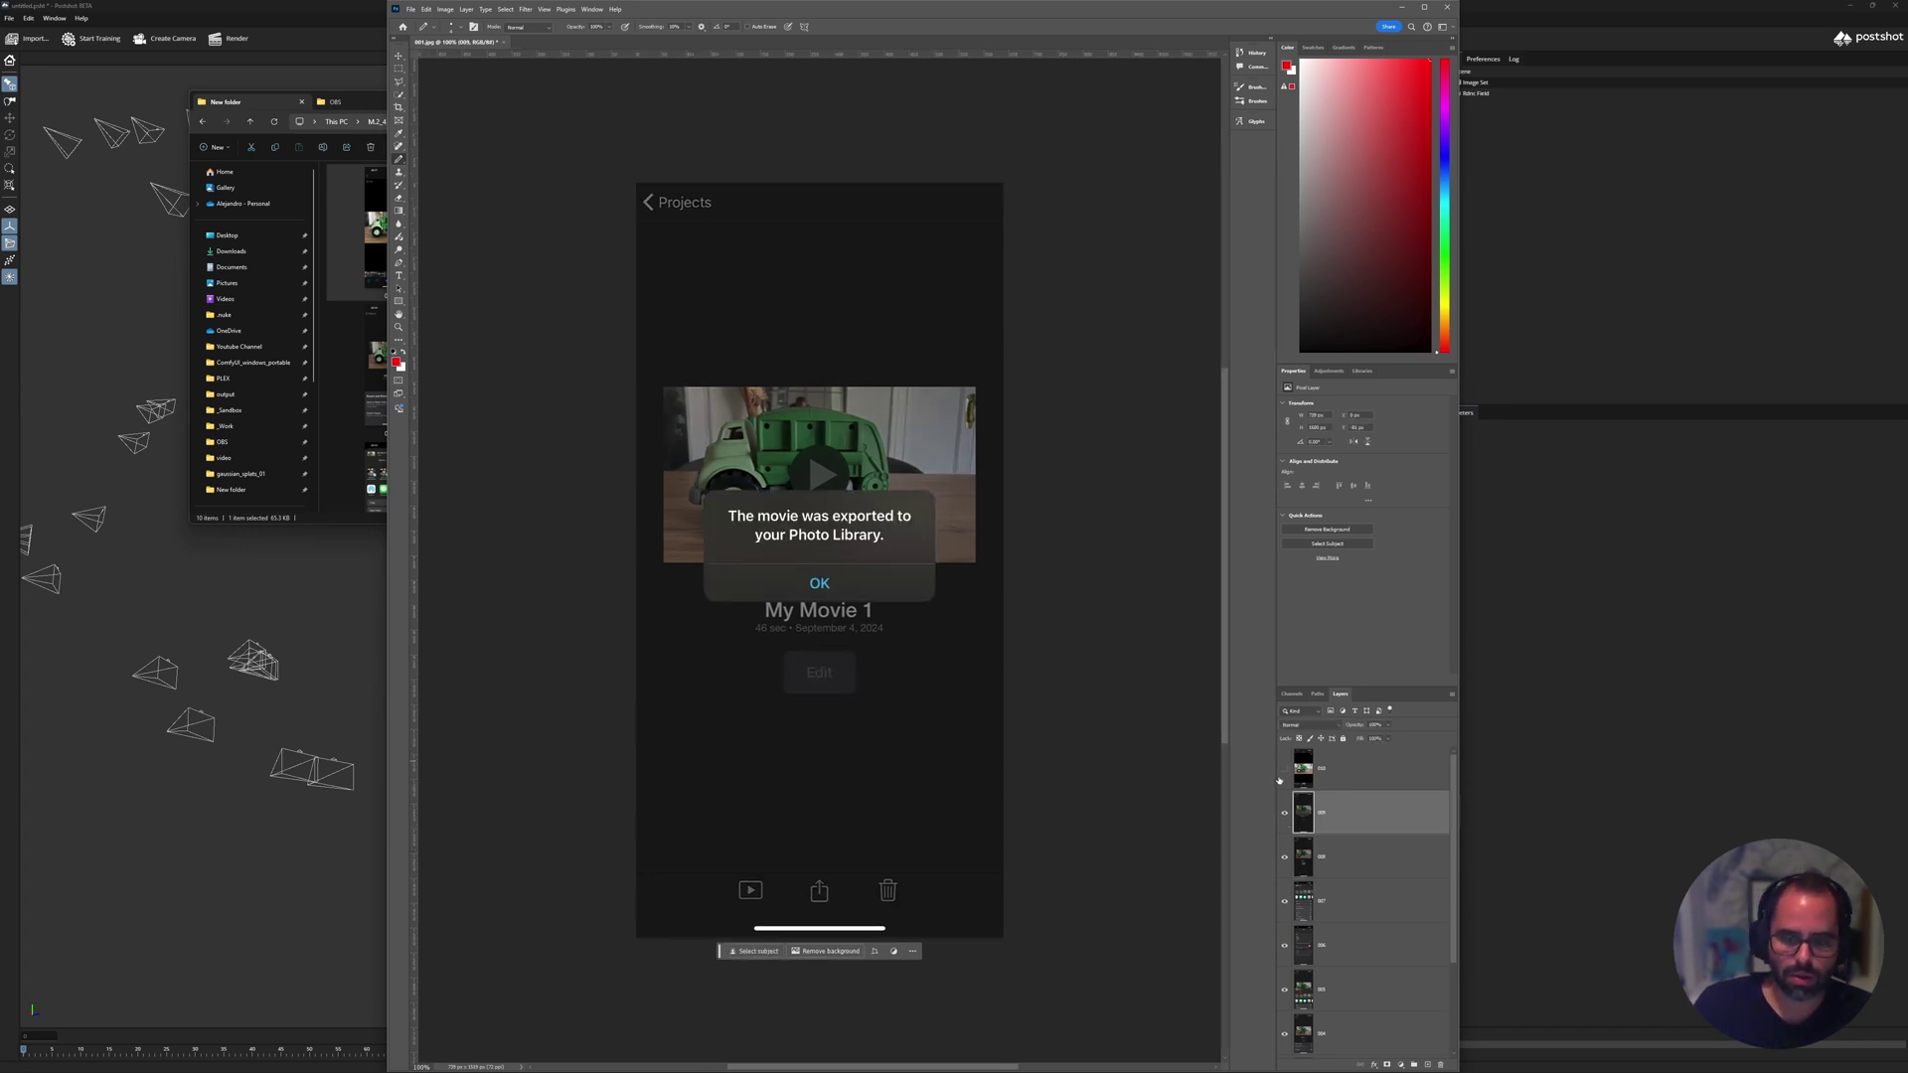
# Show the exported truck video screenshot layer and circle the empty HDR badge area above the video in red.
pyautogui.click(1284, 770)
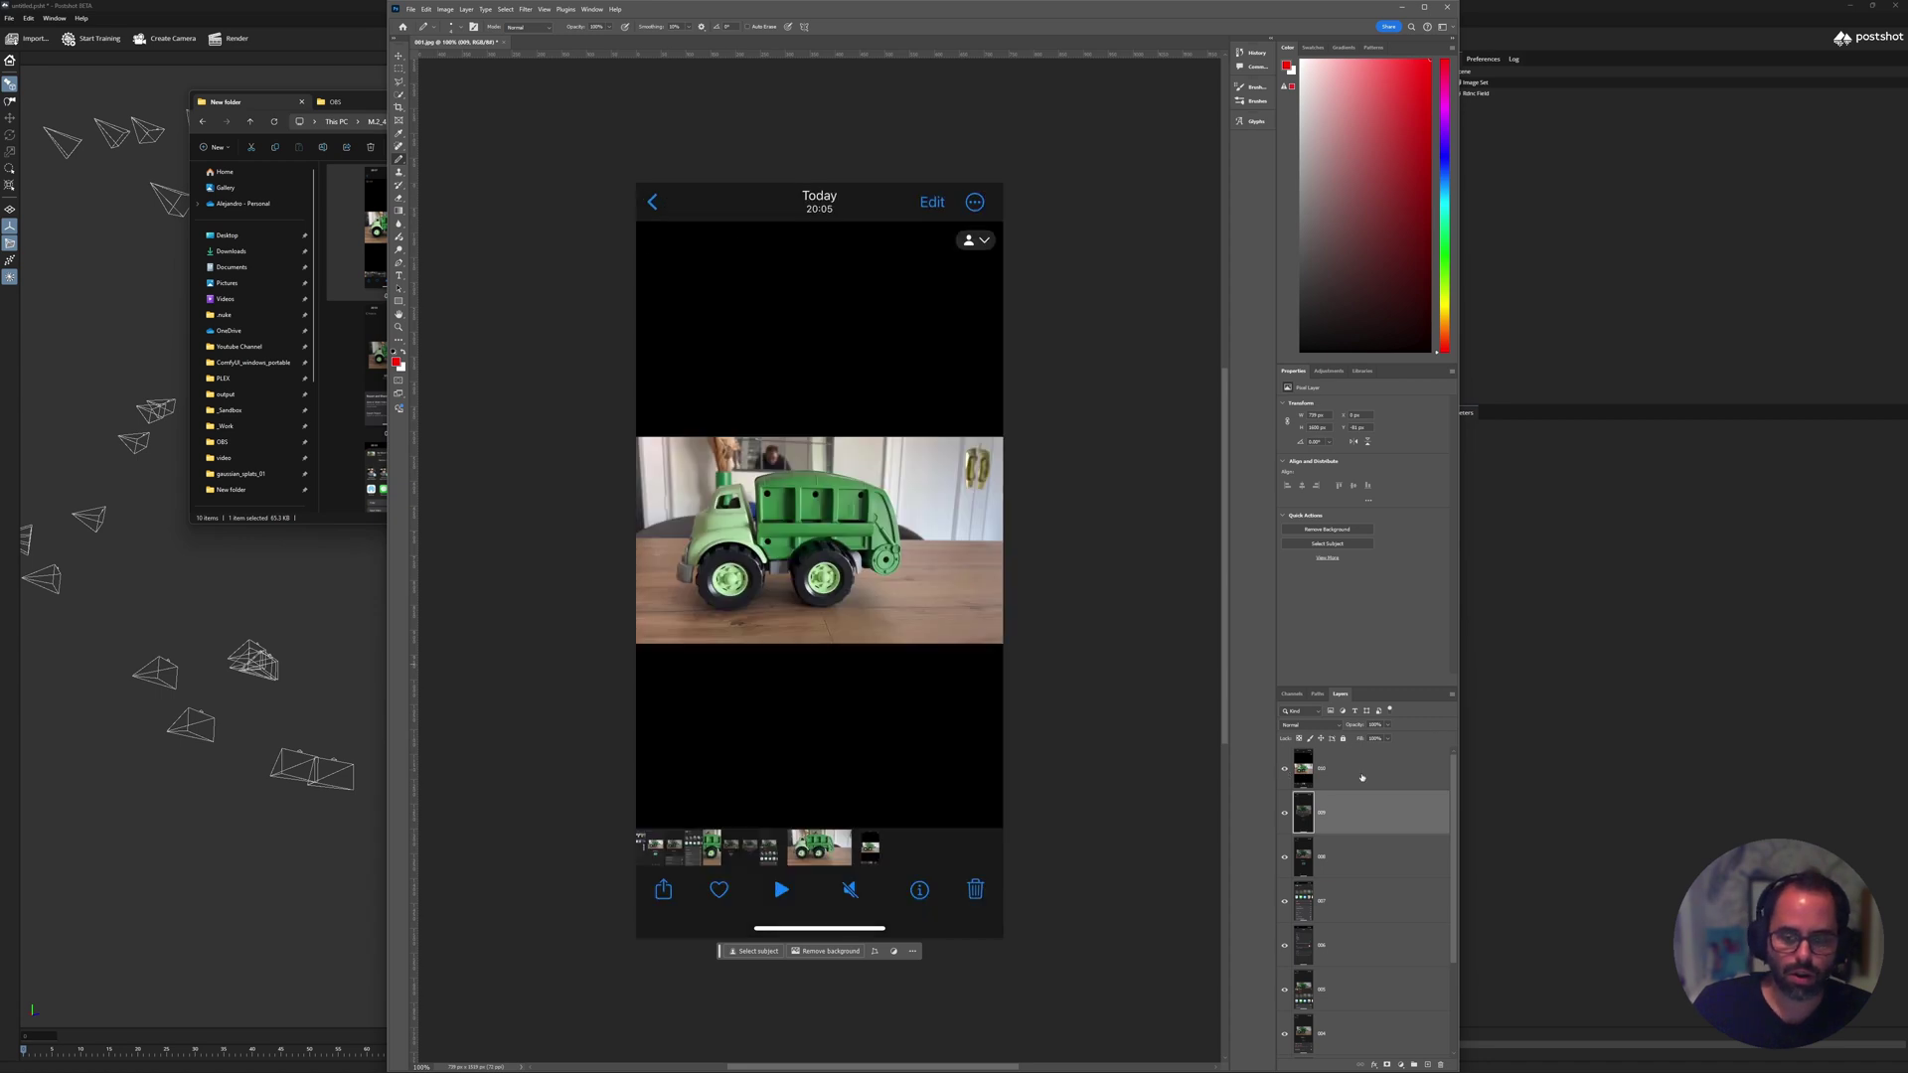
pyautogui.click(1362, 777)
pyautogui.moveTo(727, 224)
pyautogui.mouseDown()
pyautogui.moveTo(732, 240)
pyautogui.moveTo(686, 212)
pyautogui.mouseUp()
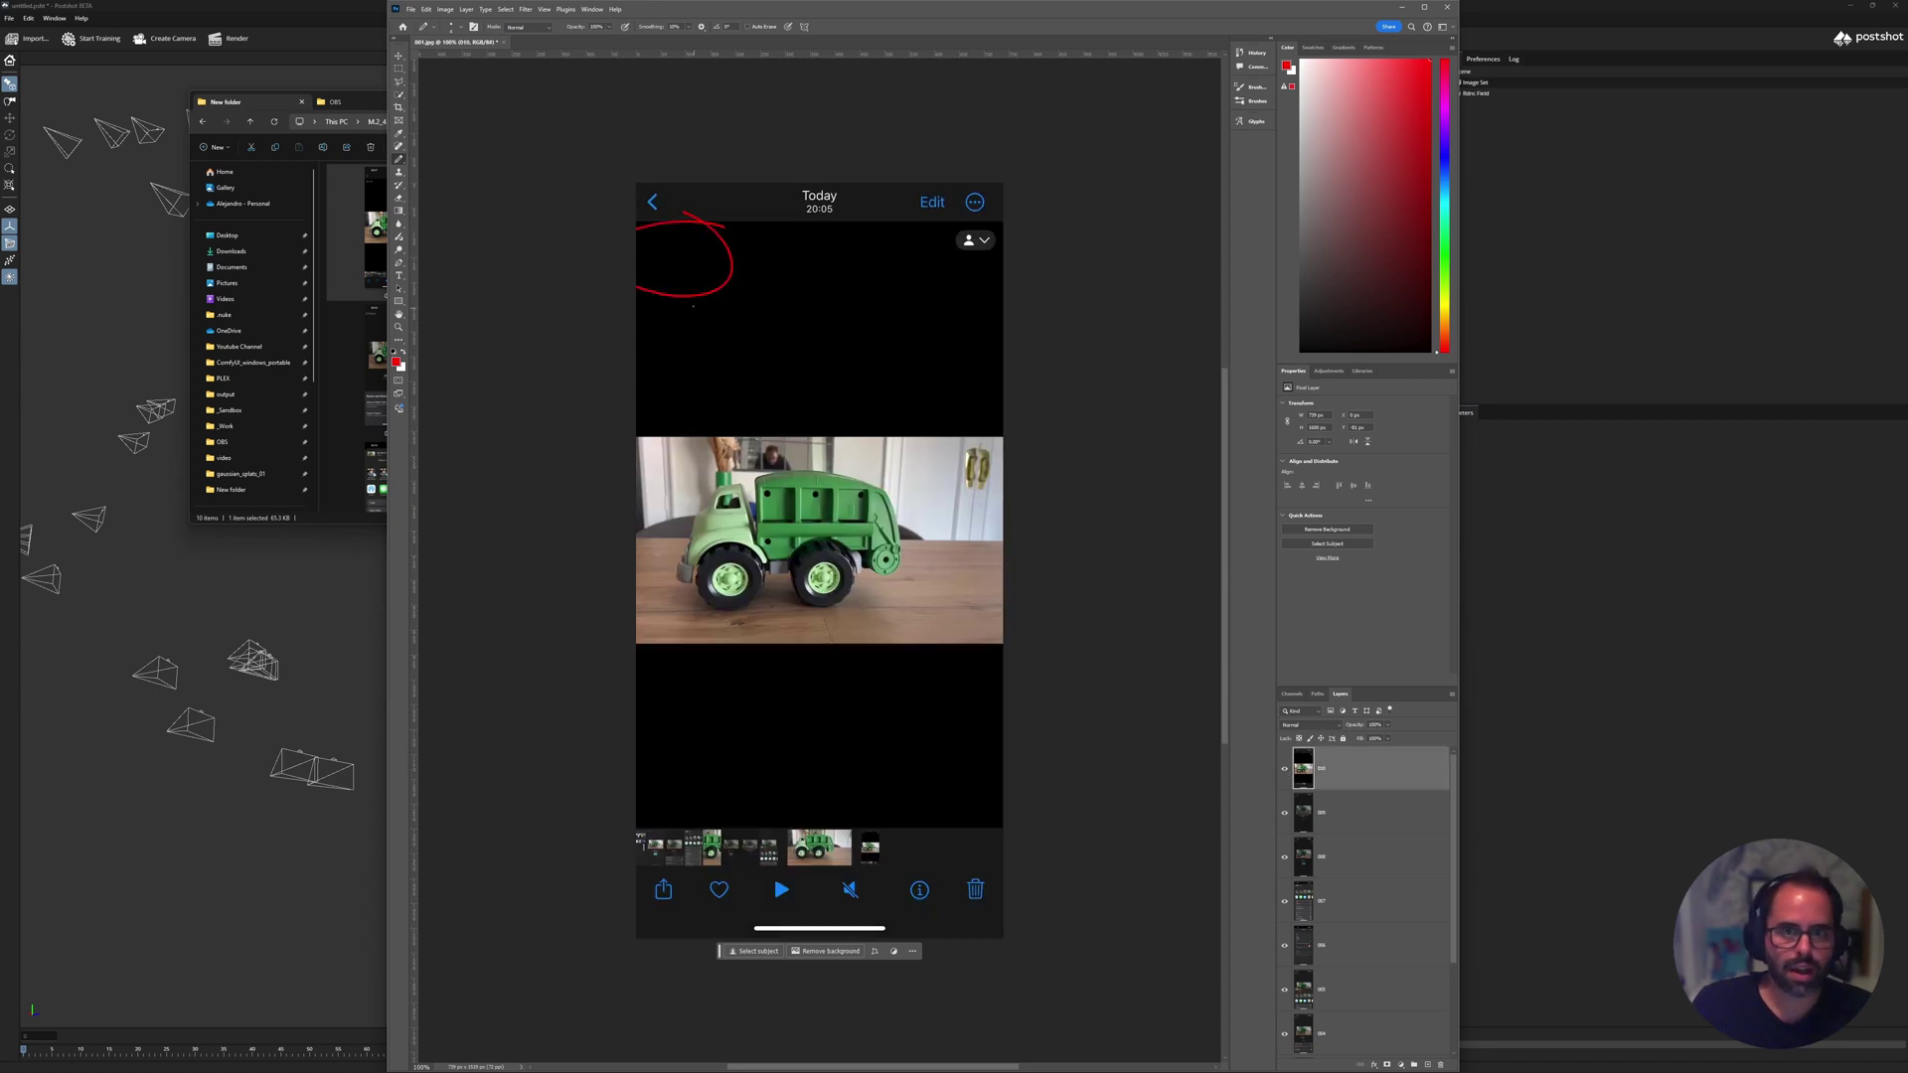